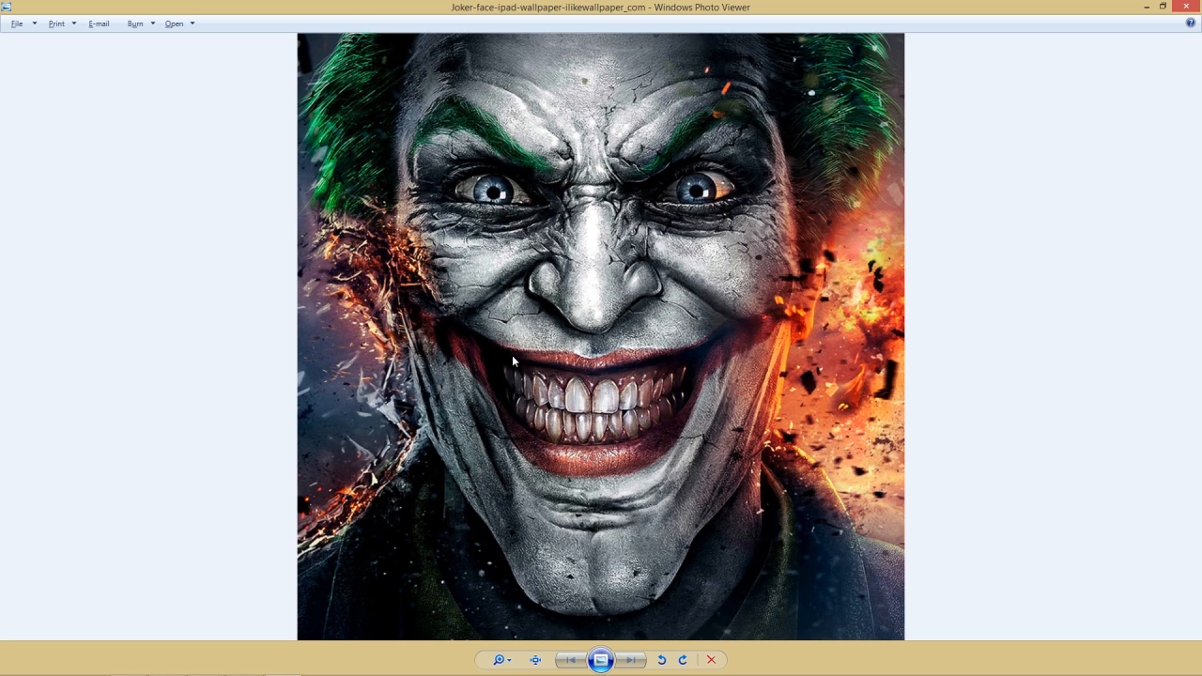
- Switch from the reference picture to iClone Character Creator and examine the Joker character's face up close
click(1197, 4)
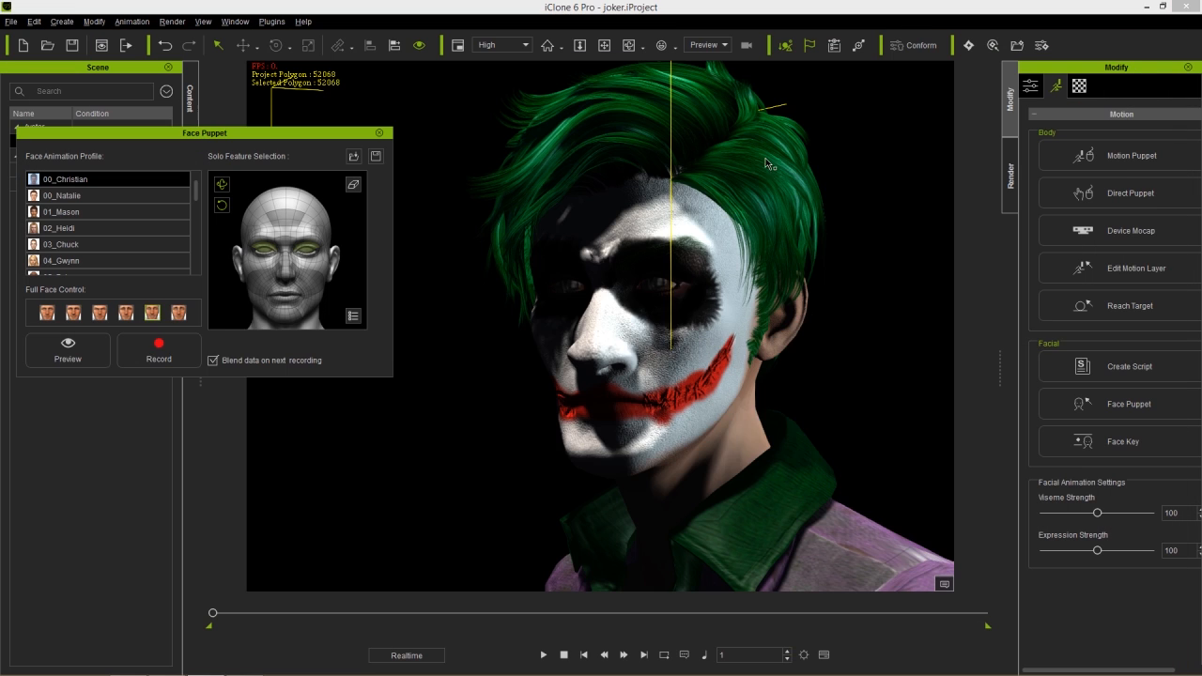
key(alt+Tab)
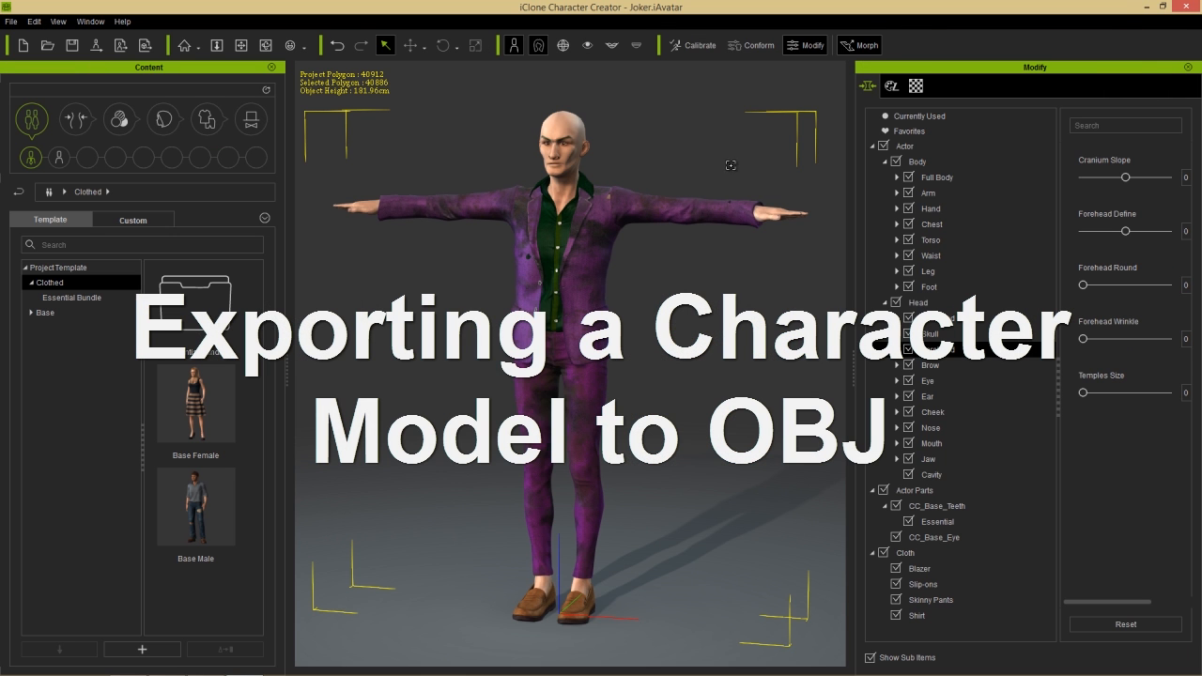
scroll(615, 388, up, 3)
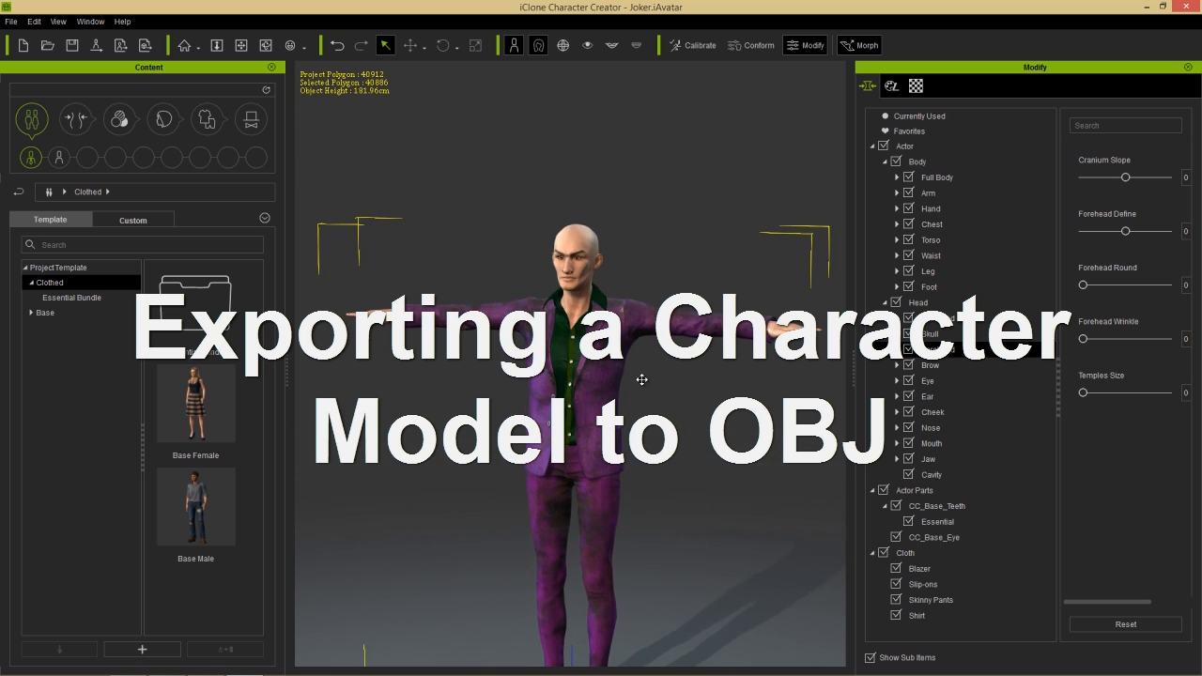
scroll(641, 273, up, 5)
scroll(640, 273, up, 5)
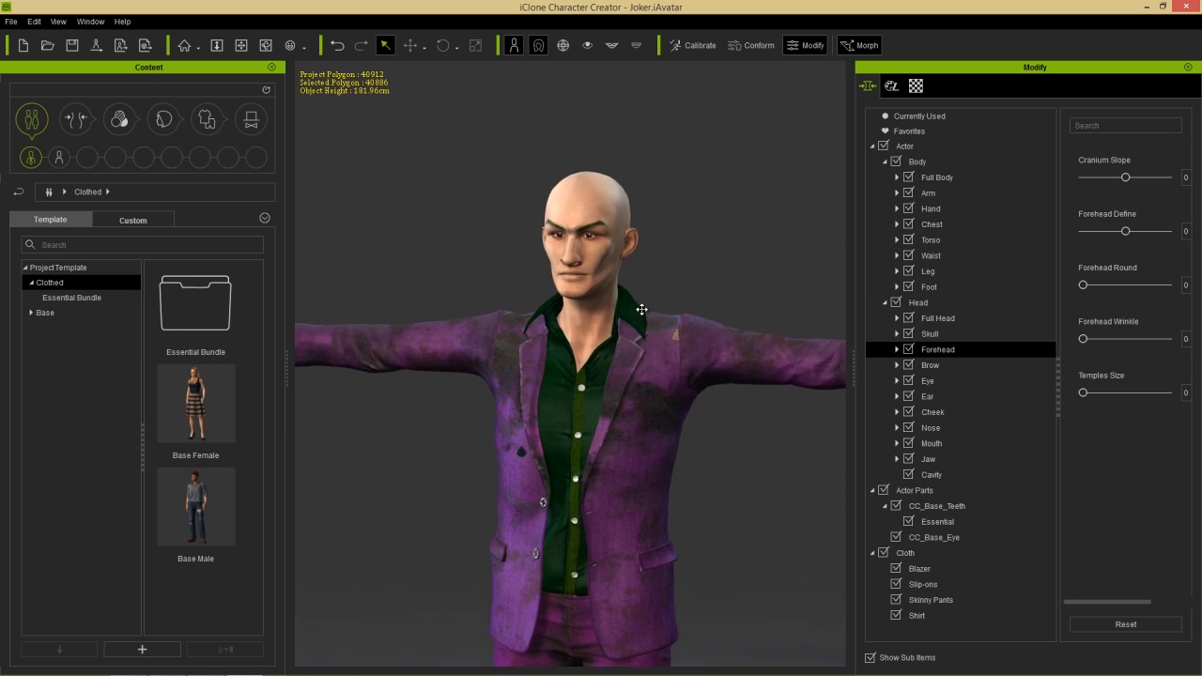
scroll(657, 262, up, 2)
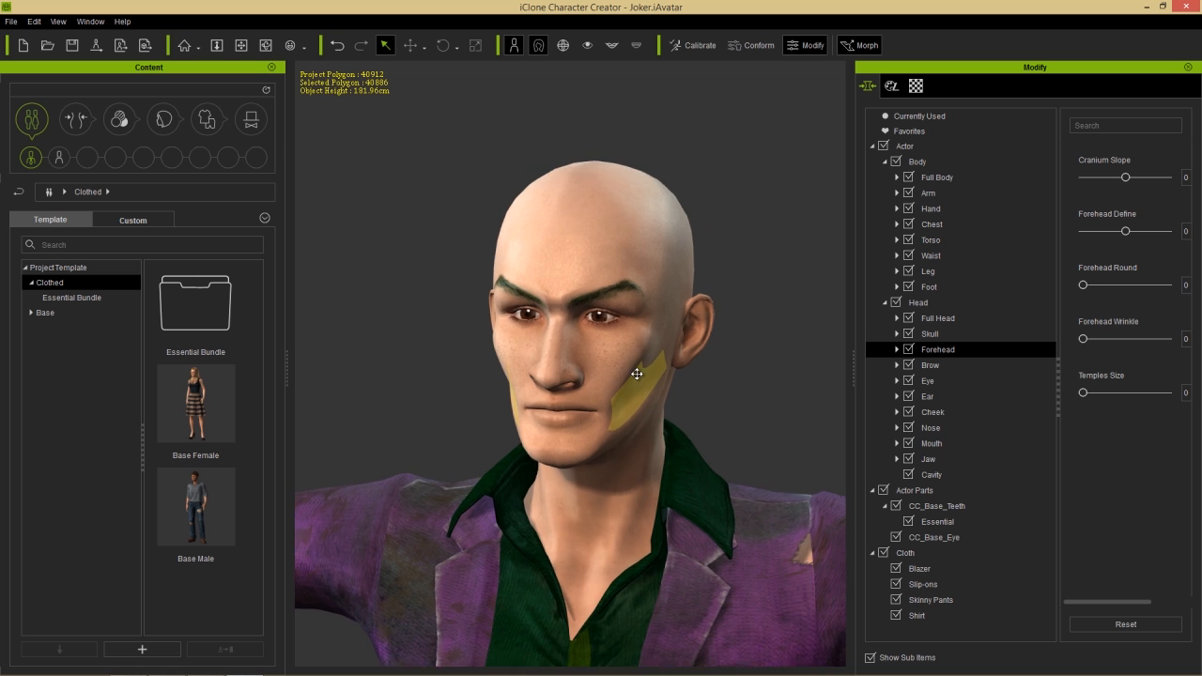
scroll(641, 287, up, 4)
scroll(641, 288, down, 2)
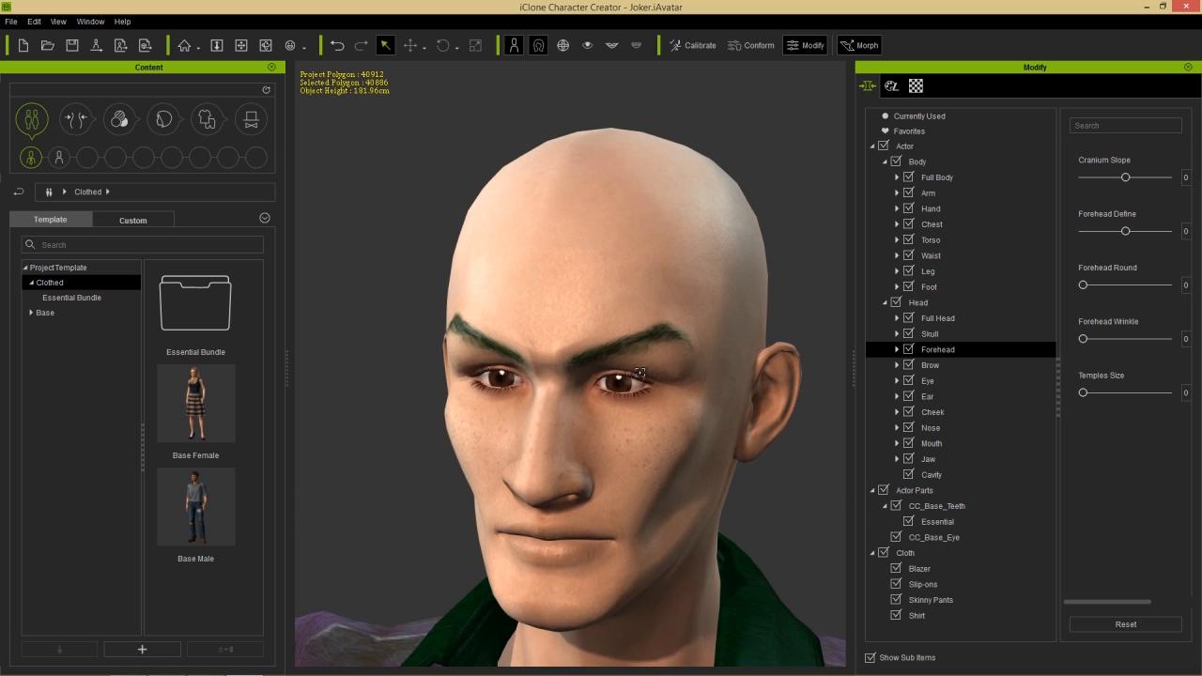
right_drag(627, 340, 711, 411)
middle_drag(704, 375, 690, 403)
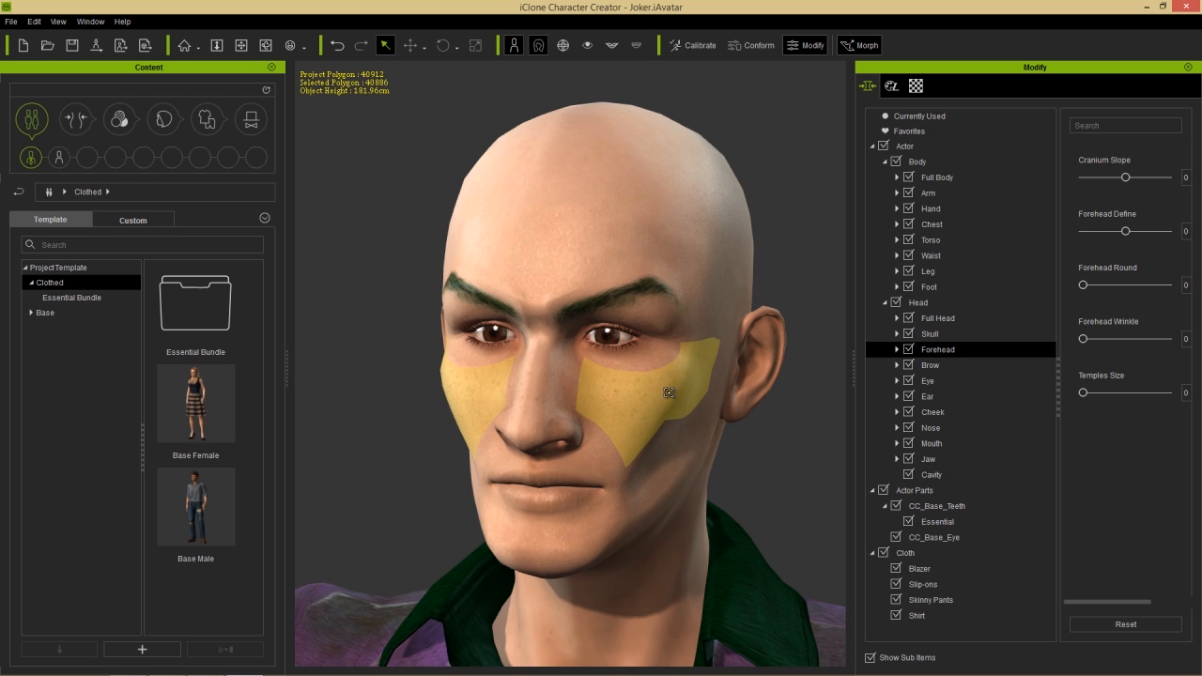
- Export the character as an iAvatar file named joker to the Desktop with Real-time Quality (Default) texture resolution
click(122, 46)
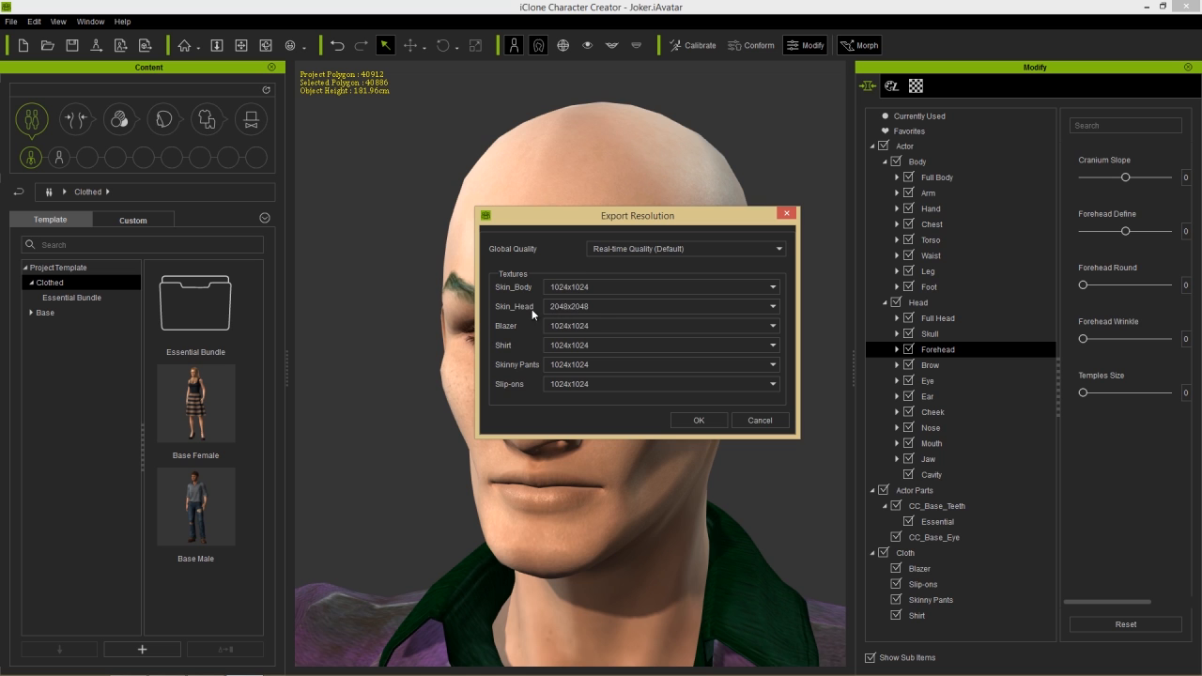
click(698, 419)
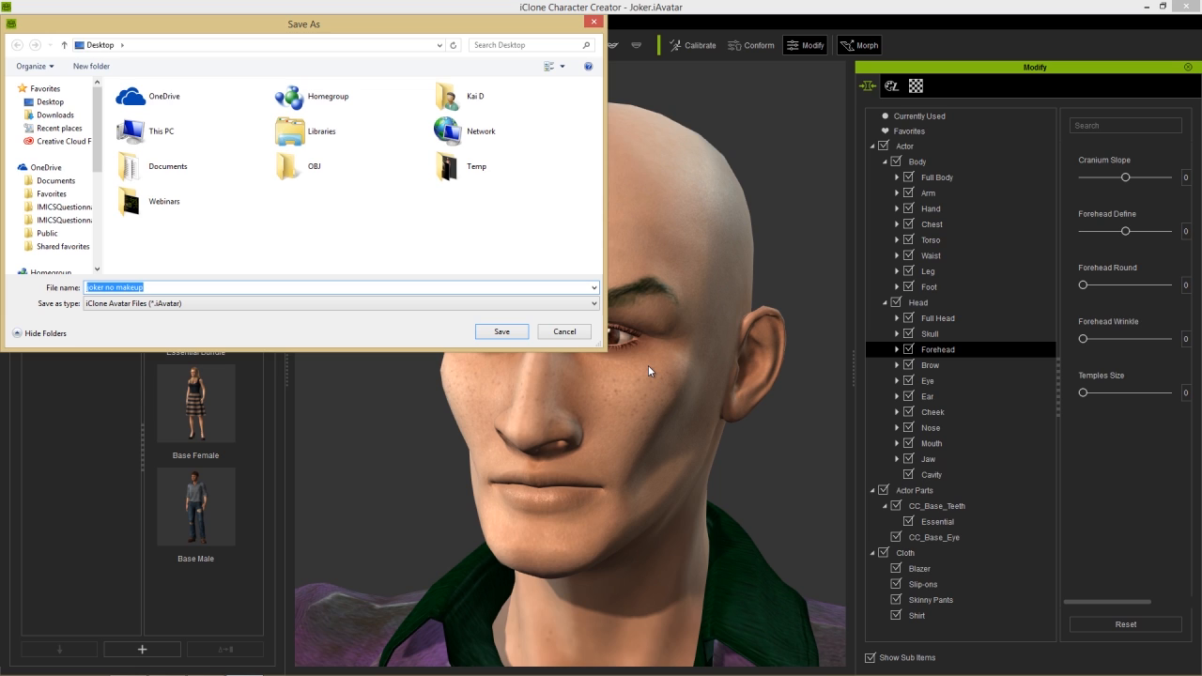
text(joker)
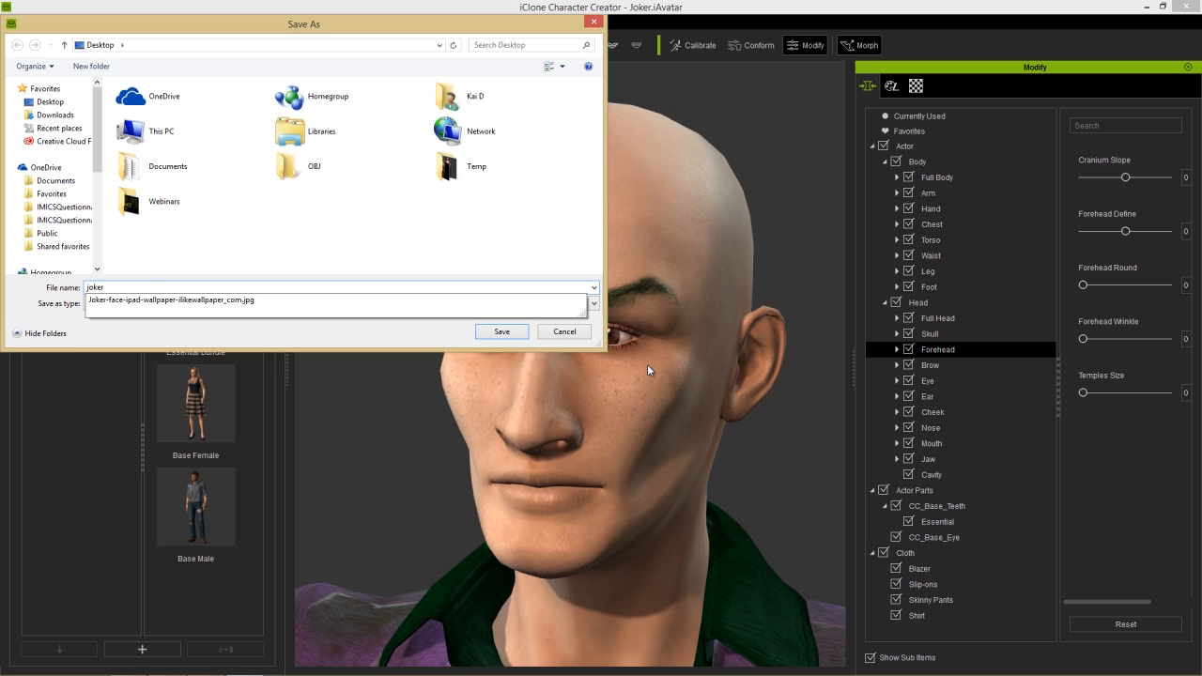
click(448, 332)
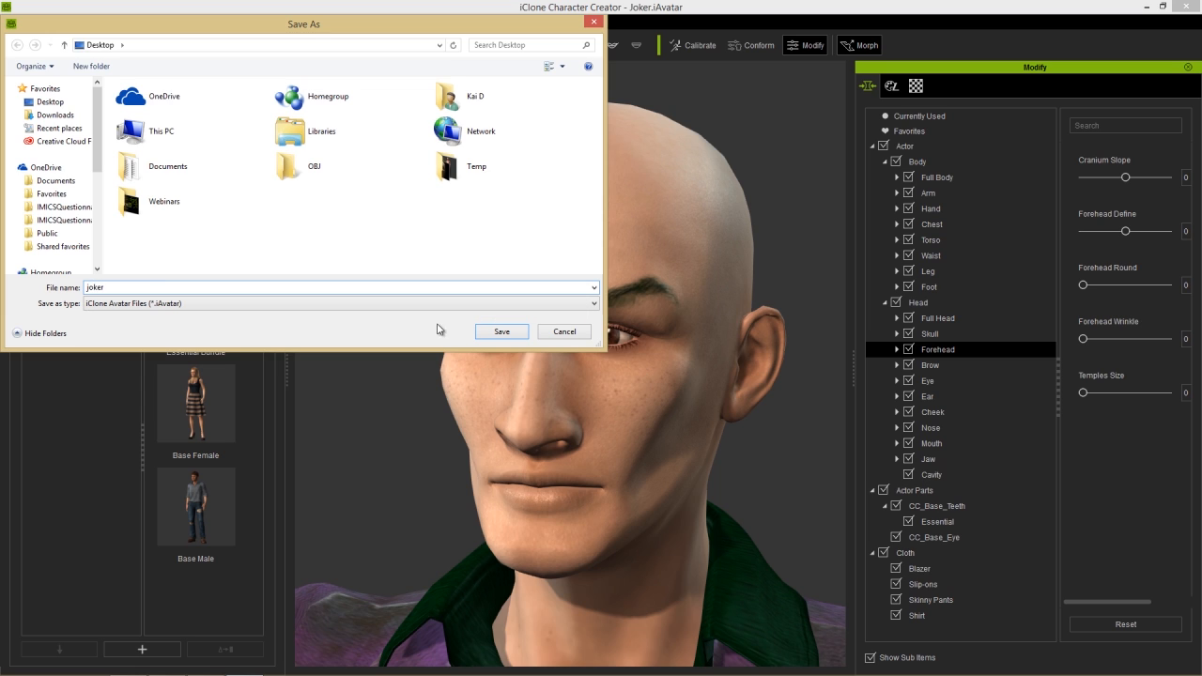
click(497, 330)
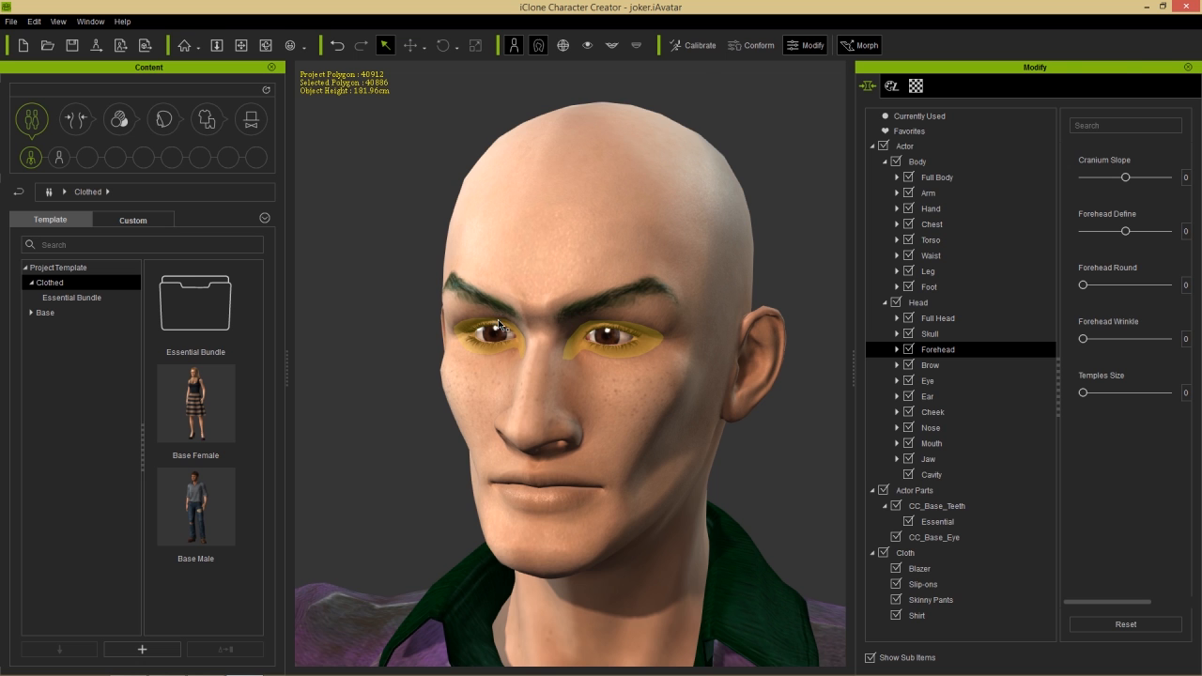
- Launch iClone 3DXchange 6 from the desktop and open the joker iAvatar file saved on the Desktop
key(super+d)
double_click(32, 208)
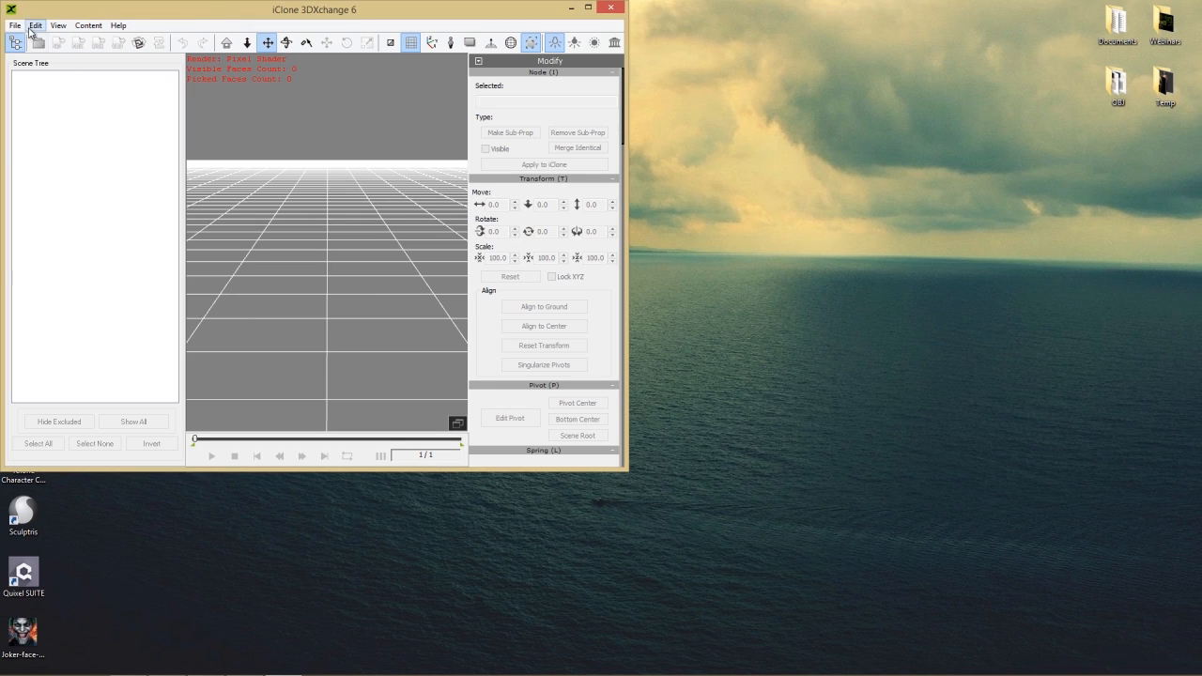
click(17, 27)
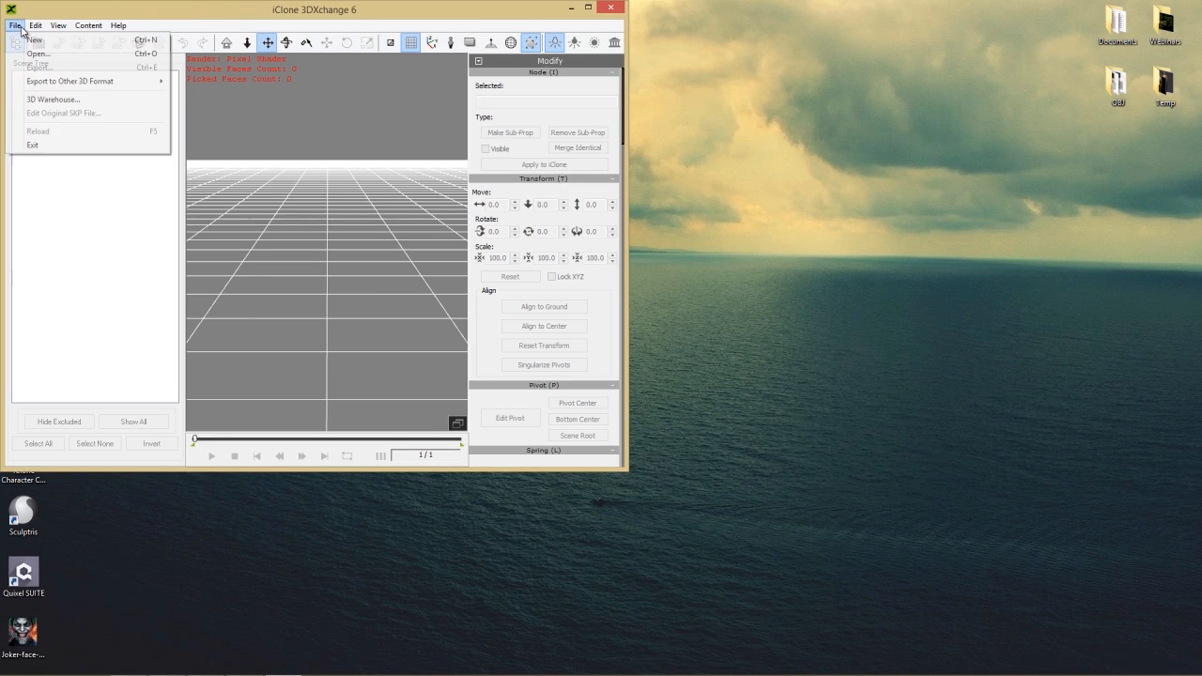
click(38, 54)
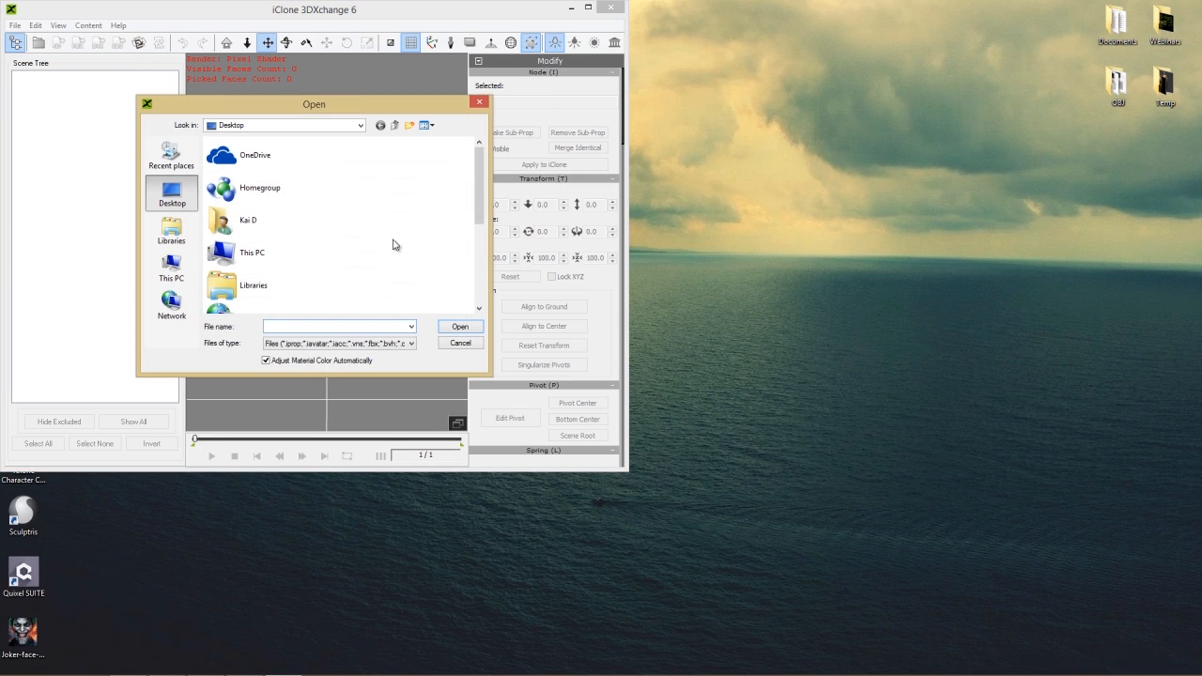
scroll(282, 233, down, 2)
click(249, 291)
click(460, 326)
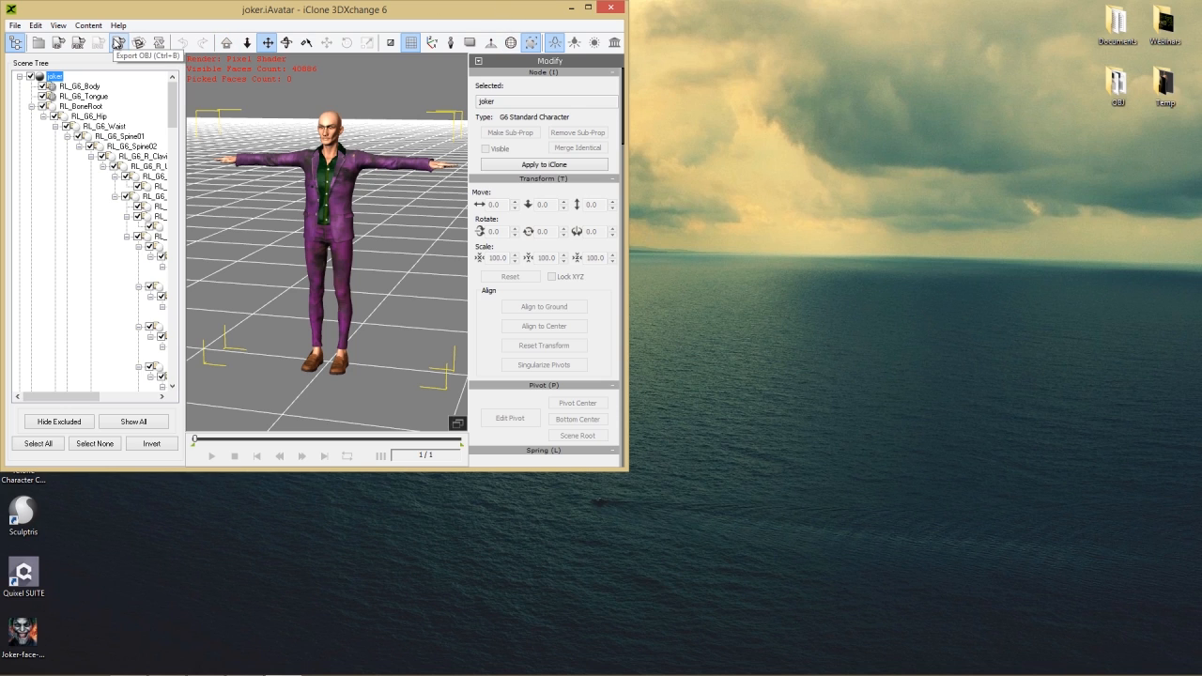
- Export the character as a Y-Up OBJ named Joker to the Desktop OBJ folder and check the exported files
click(116, 44)
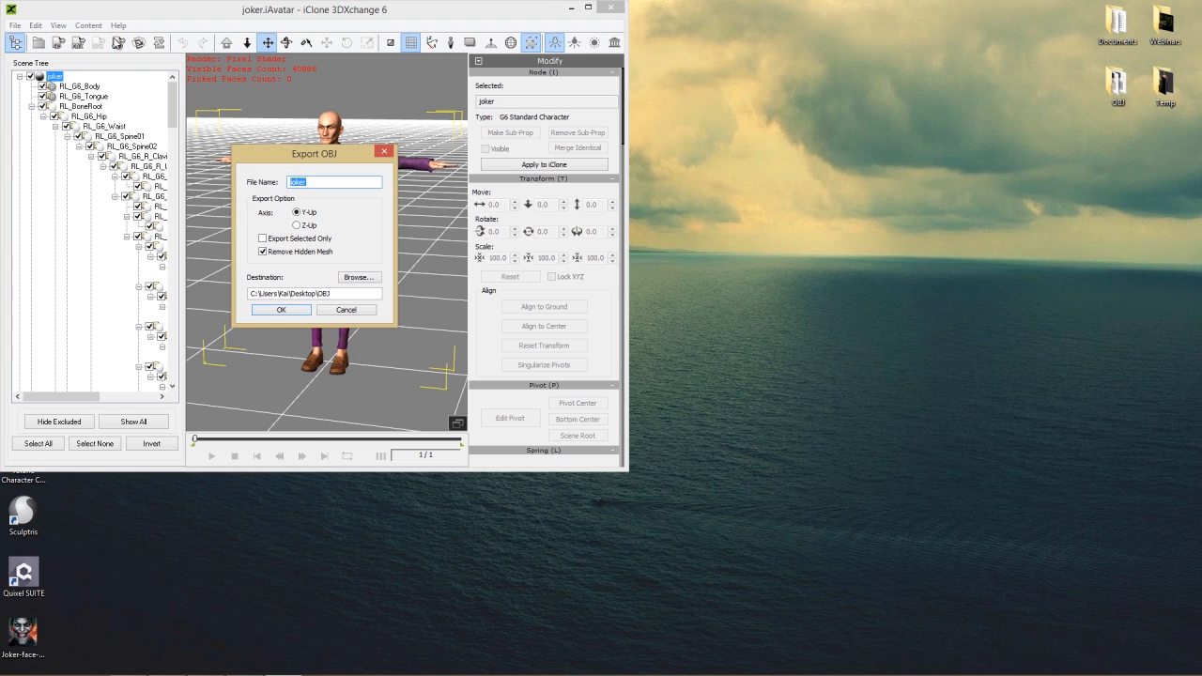
text(Jo)
click(282, 310)
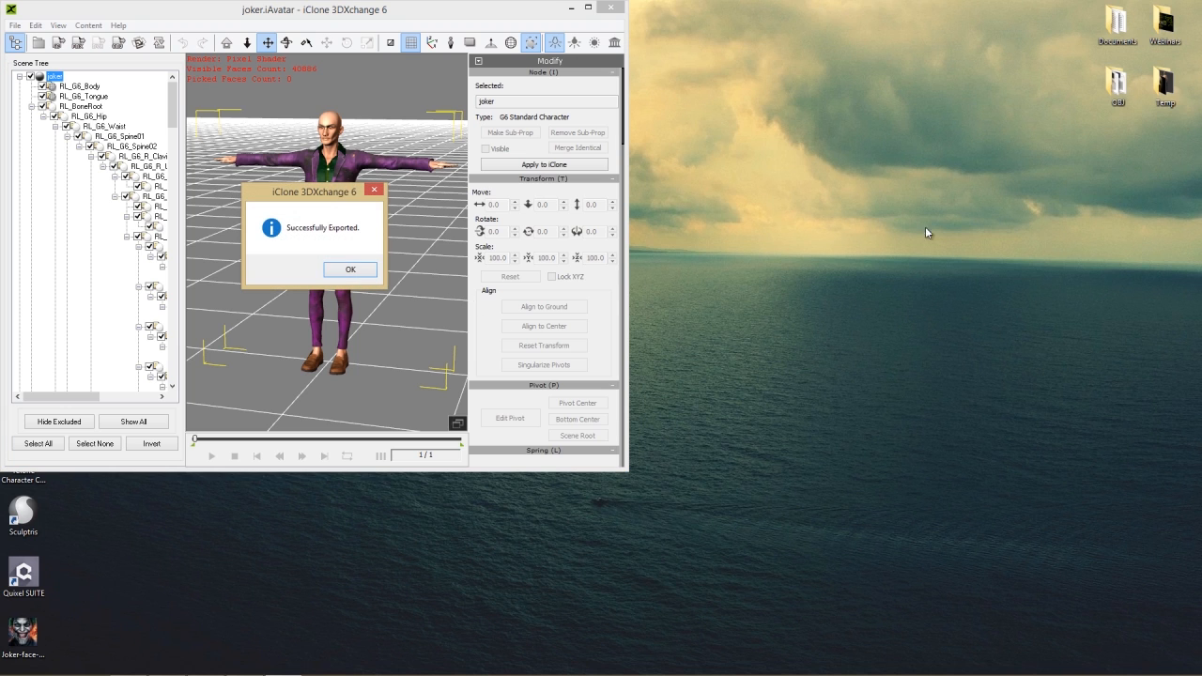
click(353, 269)
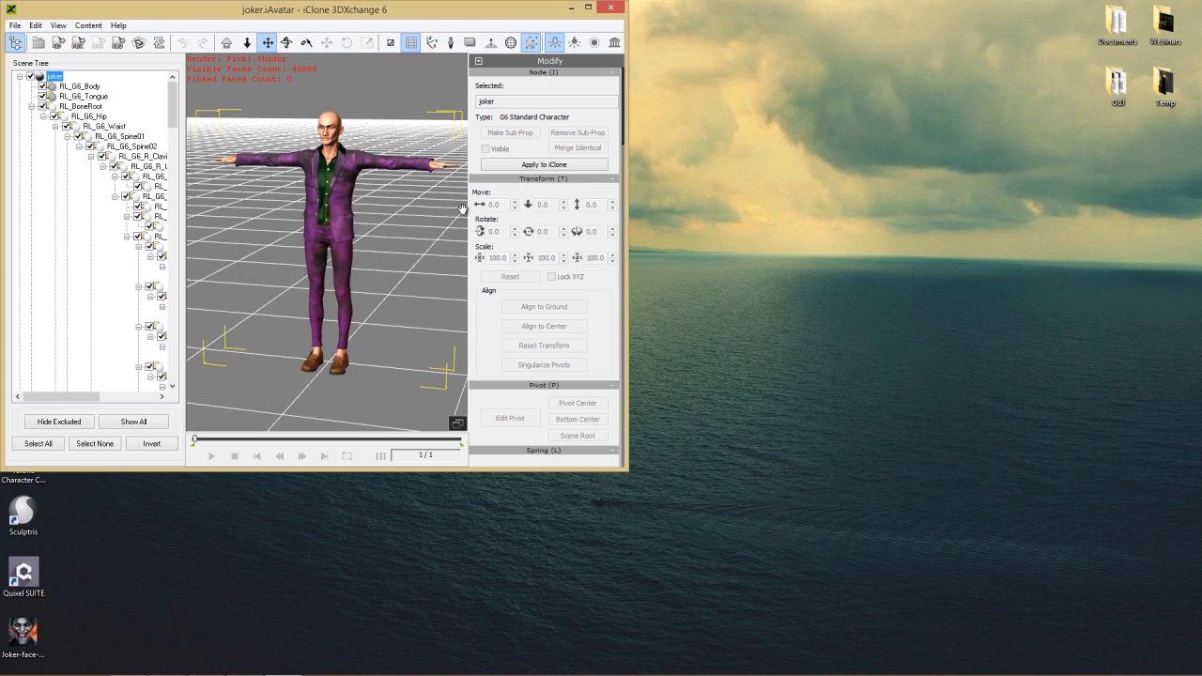
click(610, 9)
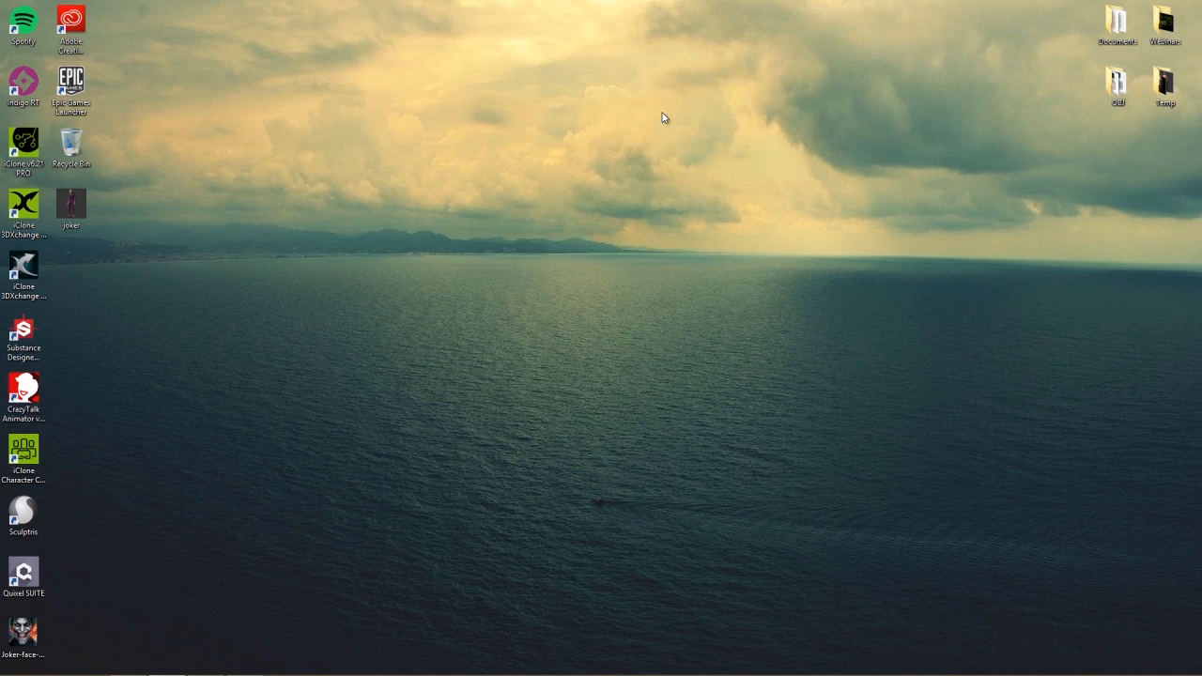
double_click(1117, 85)
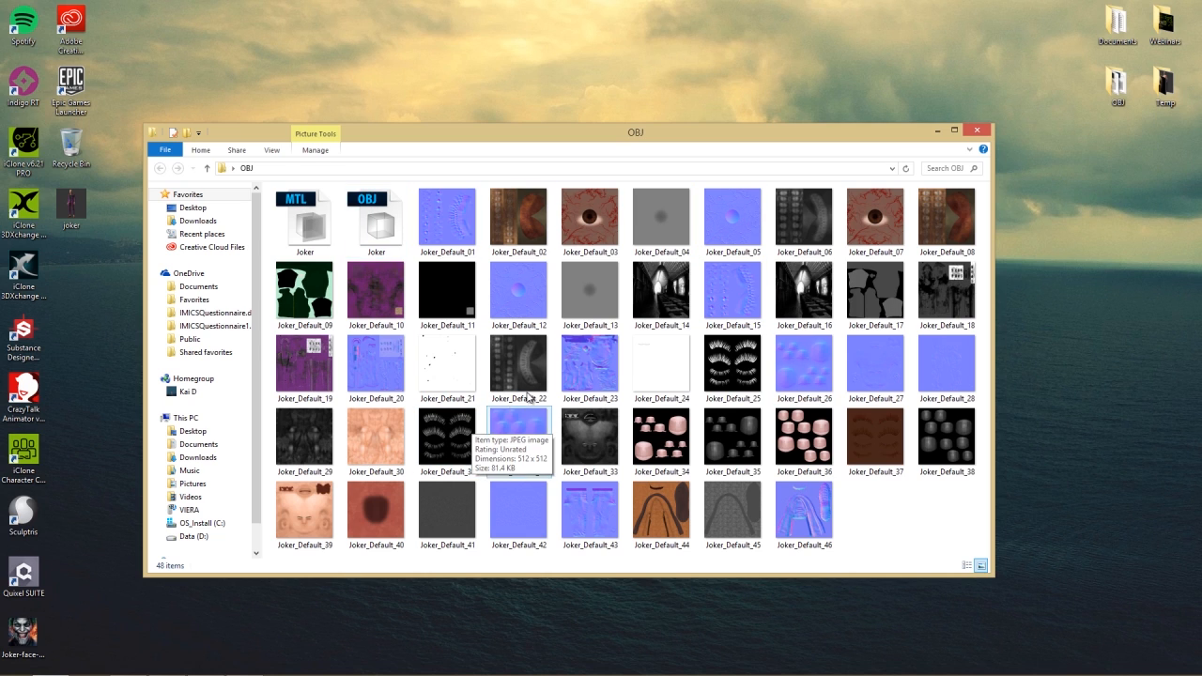
click(979, 132)
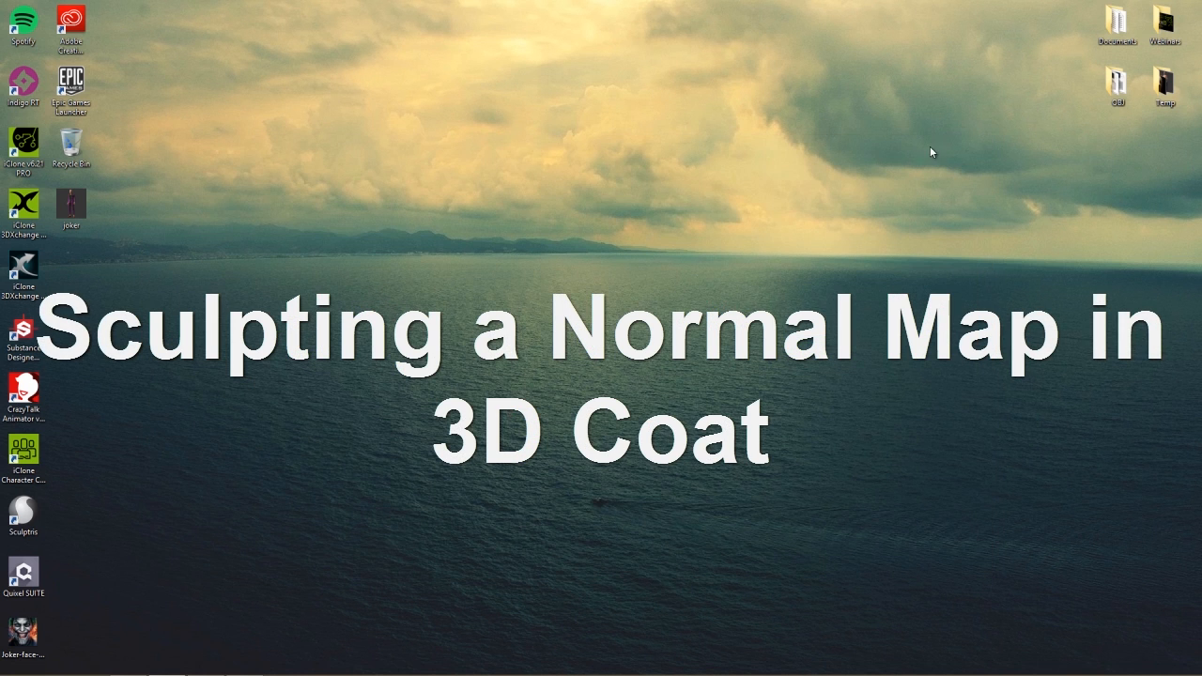
- Switch to 3D-Coat and choose the Joker OBJ file as a model for Per Pixel Painting
key(alt+Tab)
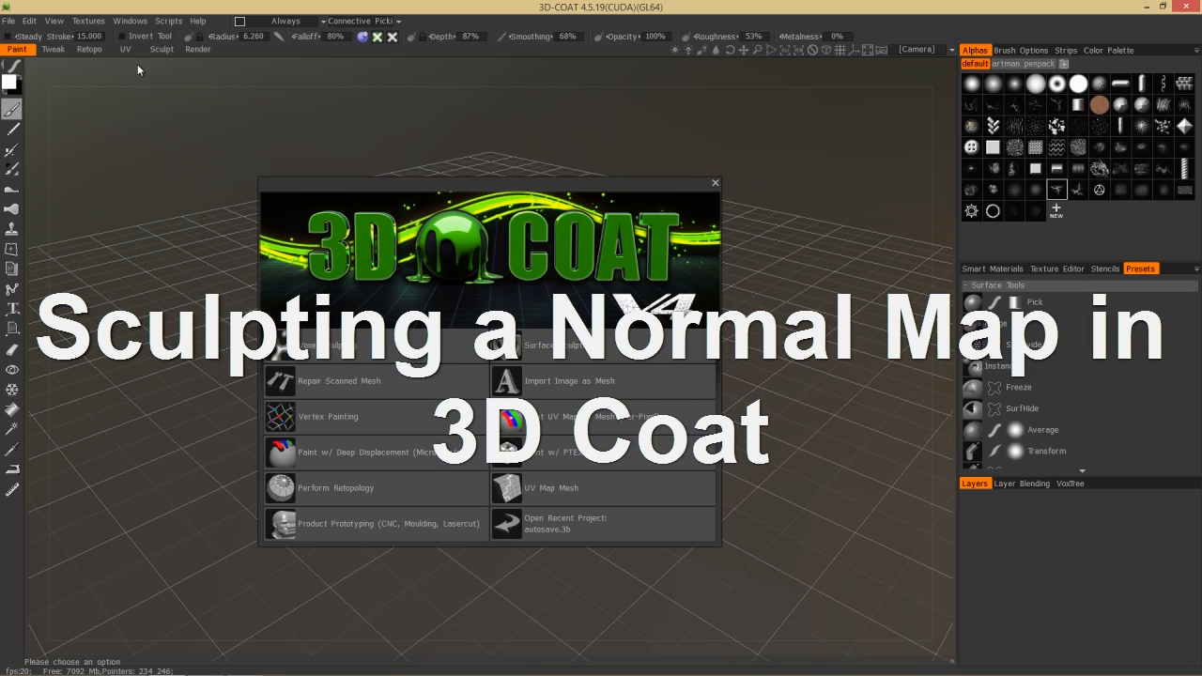
click(7, 21)
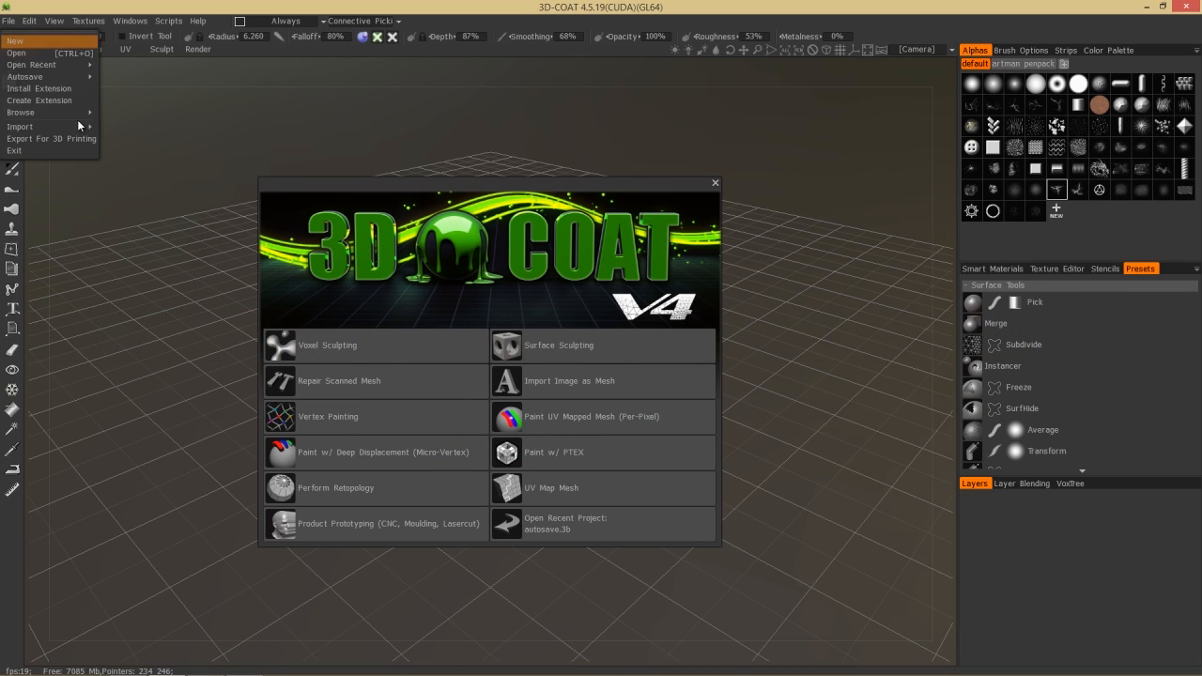
mouse_move(79, 128)
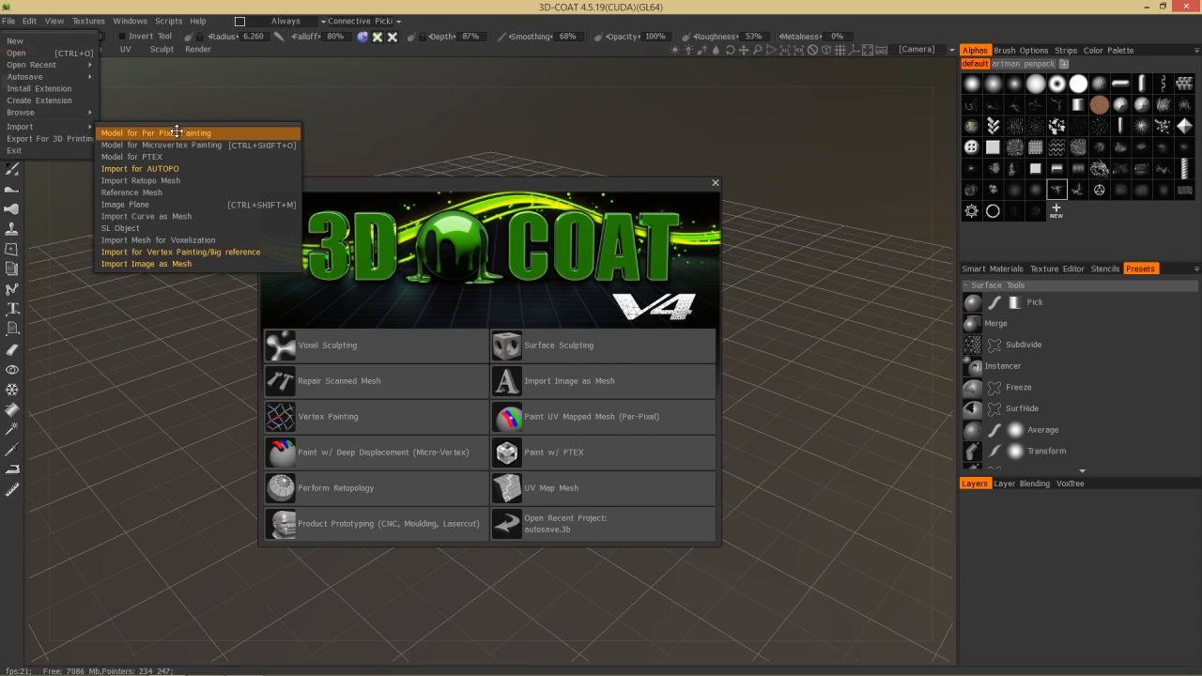
click(161, 132)
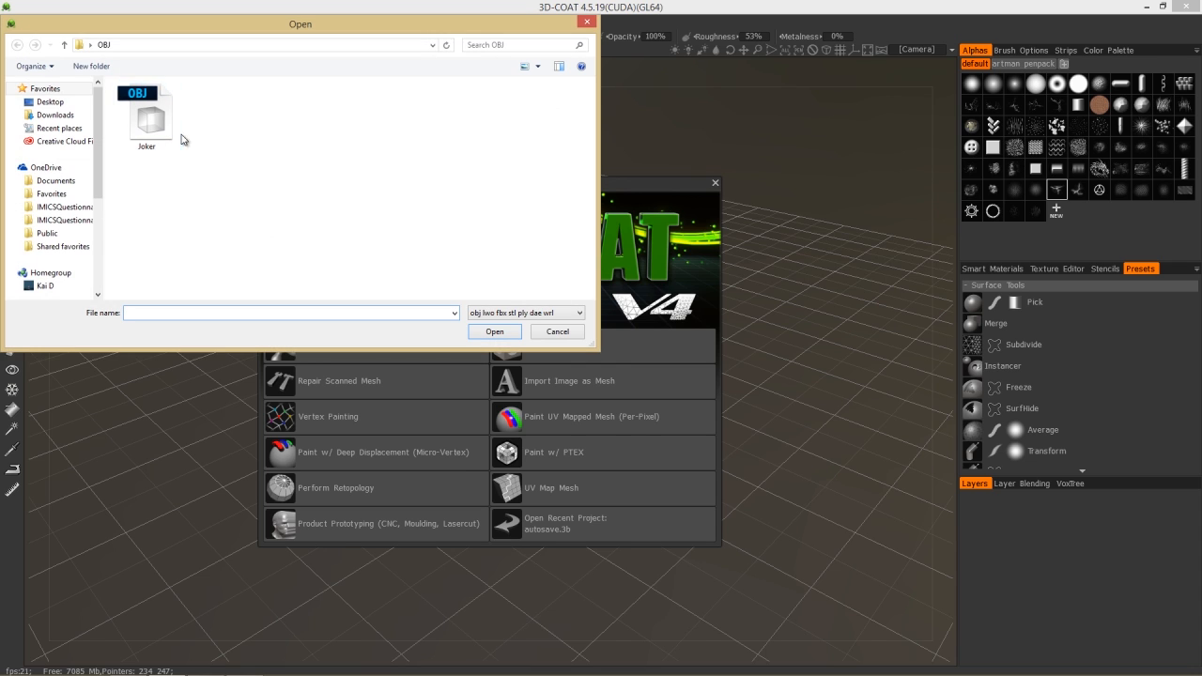
click(162, 118)
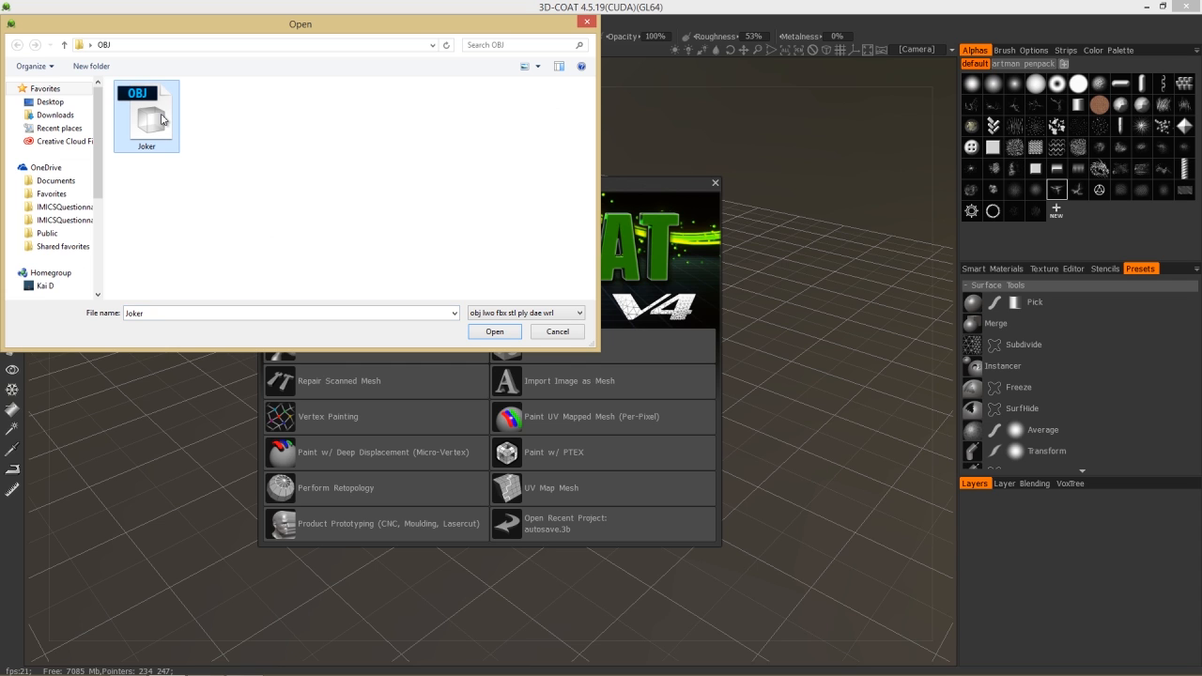
double_click(161, 119)
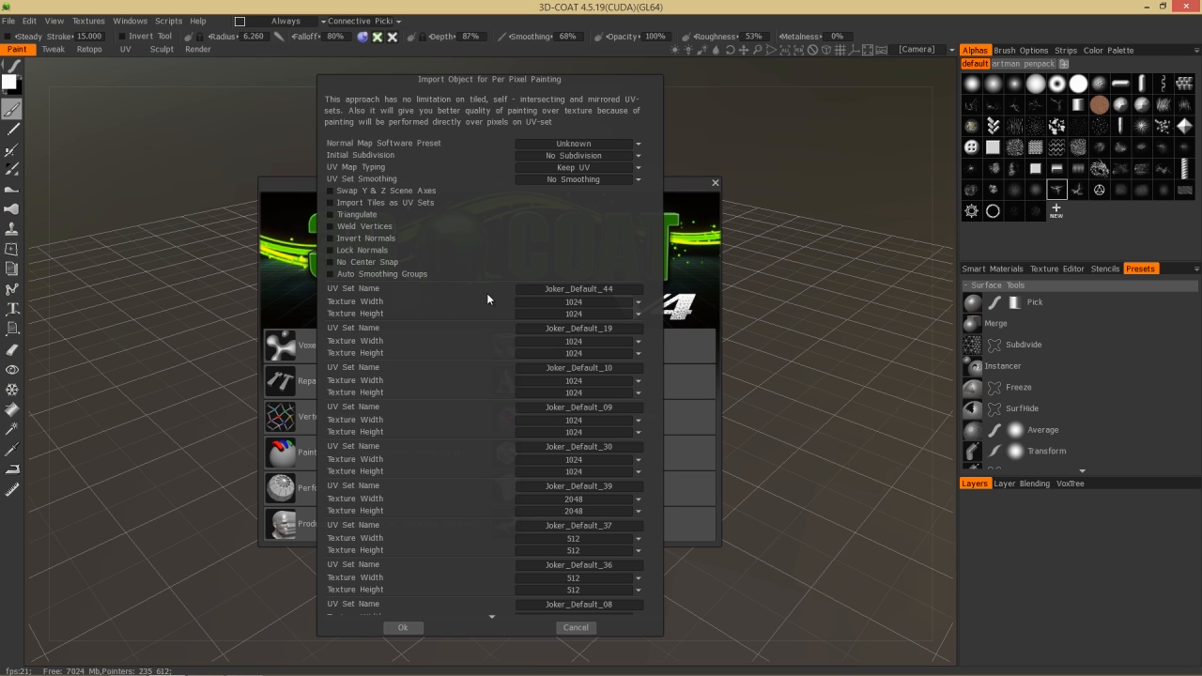
- Review the UV sets' texture sizes and import the model with Keep UV, No Subdivision and No Smoothing
scroll(452, 422, down, 3)
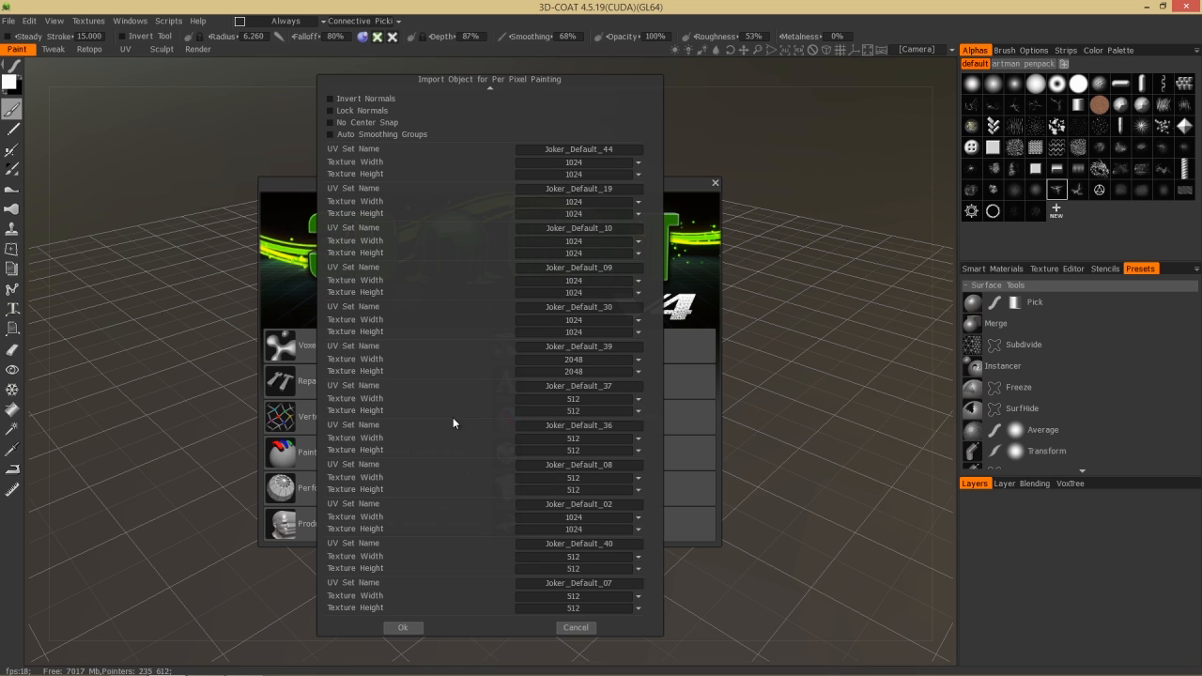
scroll(453, 424, up, 3)
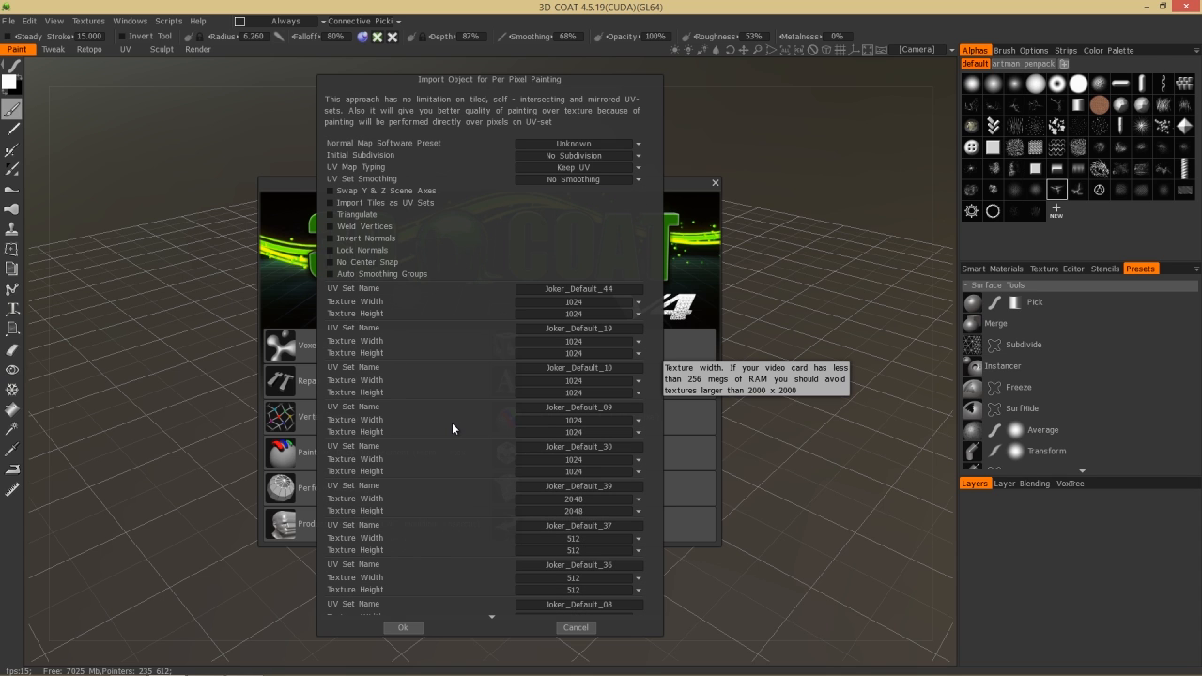
scroll(452, 427, down, 3)
scroll(452, 428, up, 1)
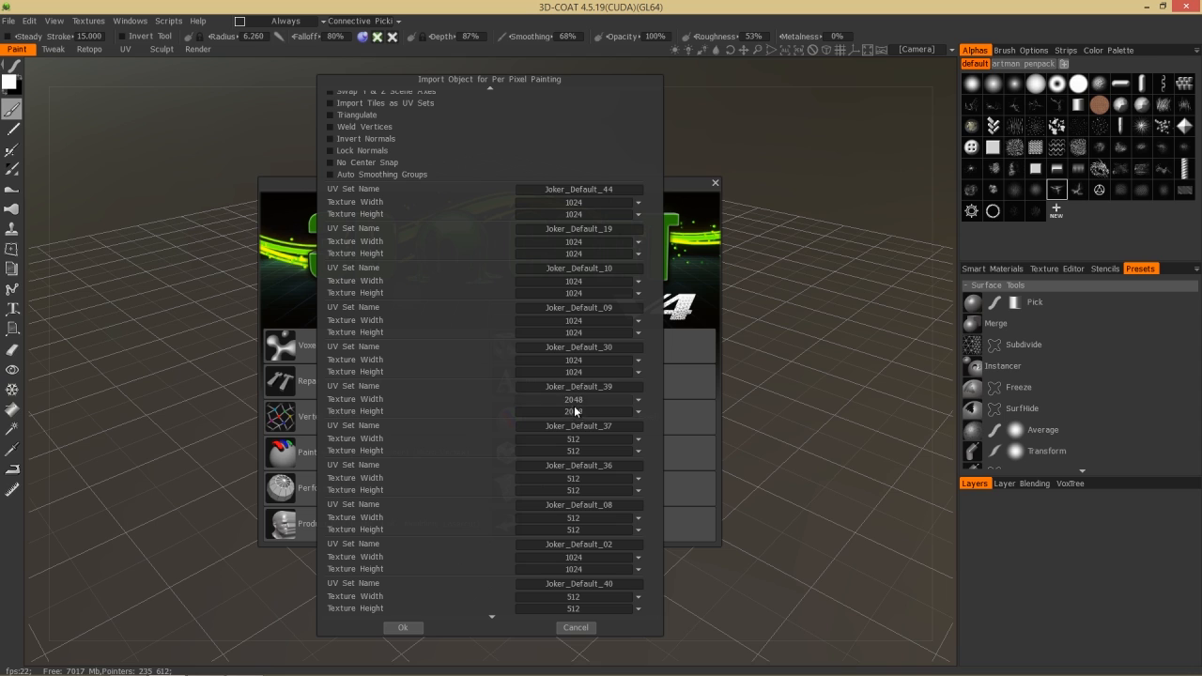
click(404, 628)
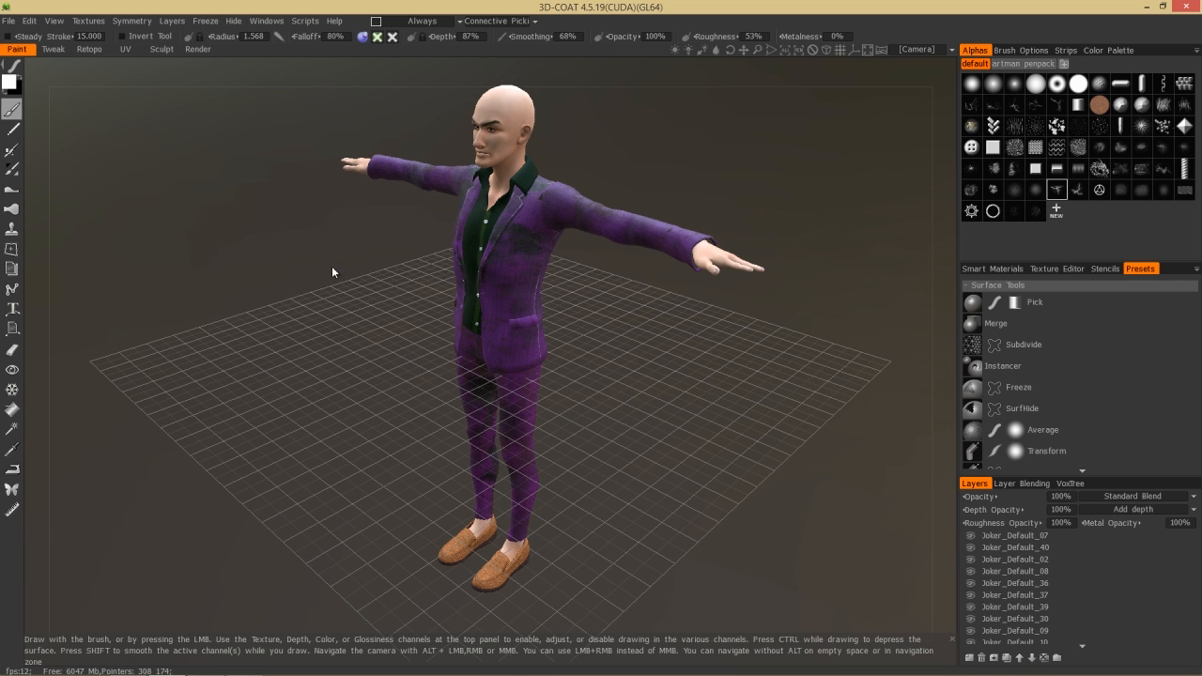
- Examine the imported Joker model's head and face up close
drag(334, 289, 378, 274)
scroll(396, 281, up, 10)
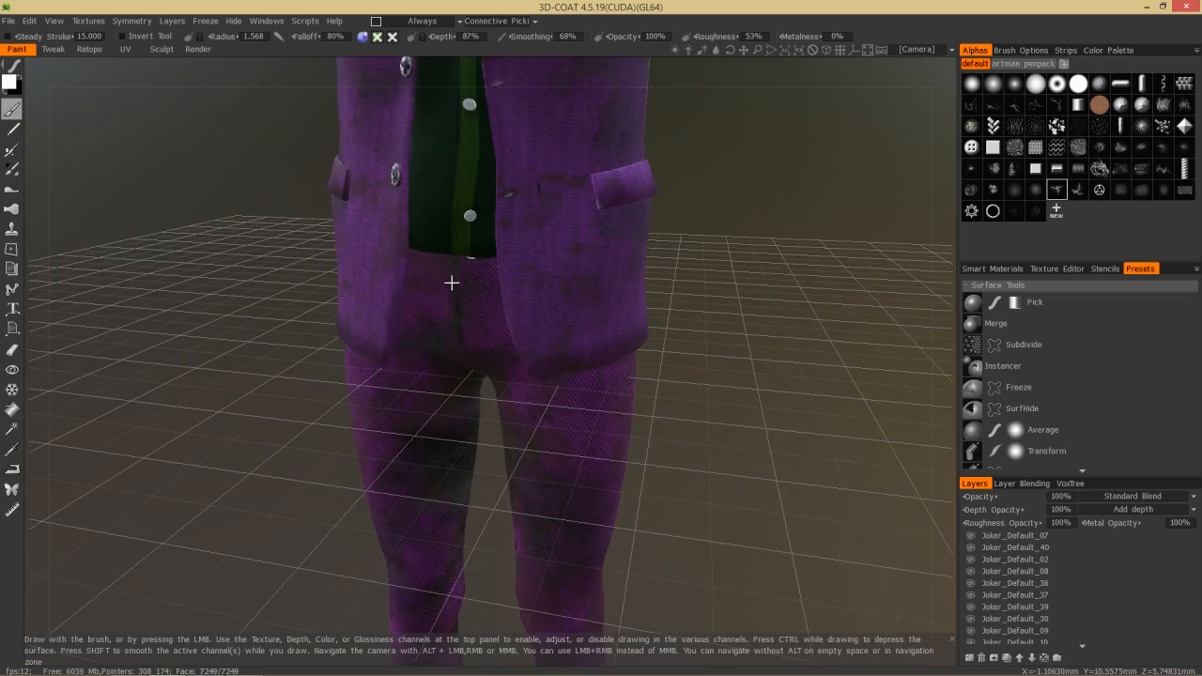
alt+middle_drag(512, 210, 516, 564)
alt+middle_drag(563, 220, 552, 461)
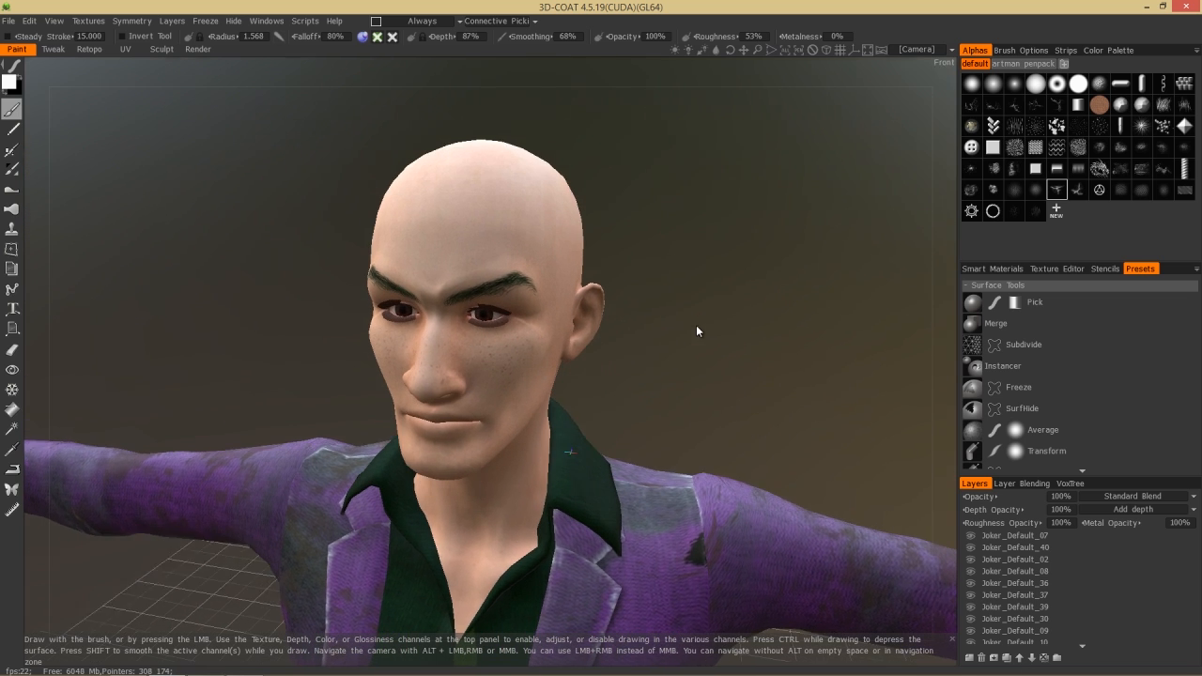
scroll(666, 333, up, 3)
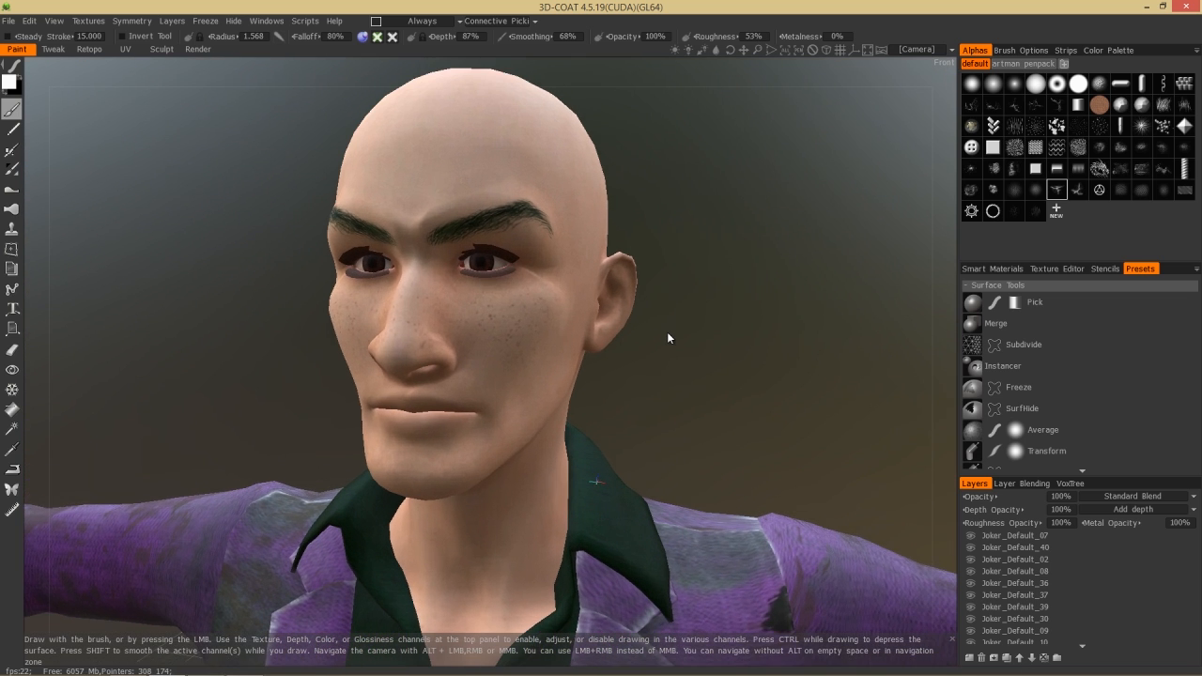
- Try a depth-only brush stroke across the forehead and temple, and undo it
mouse_move(719, 393)
mouse_down()
mouse_move(685, 393)
mouse_move(698, 398)
mouse_up()
scroll(686, 396, up, 1)
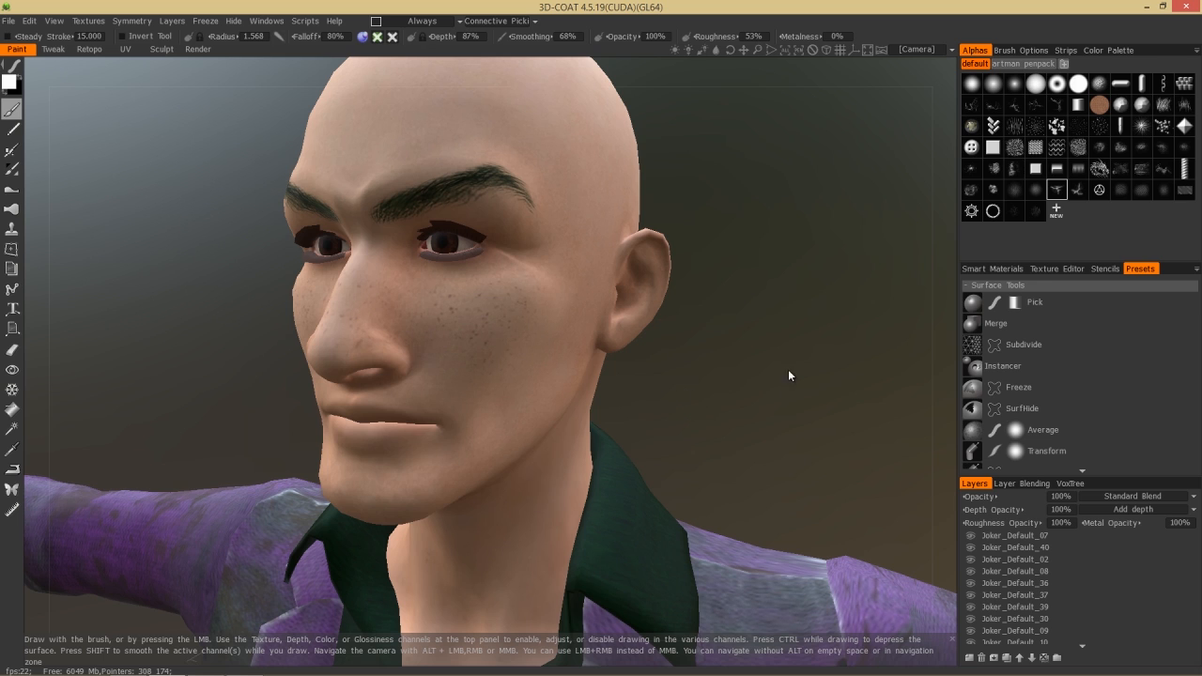
mouse_move(1056, 188)
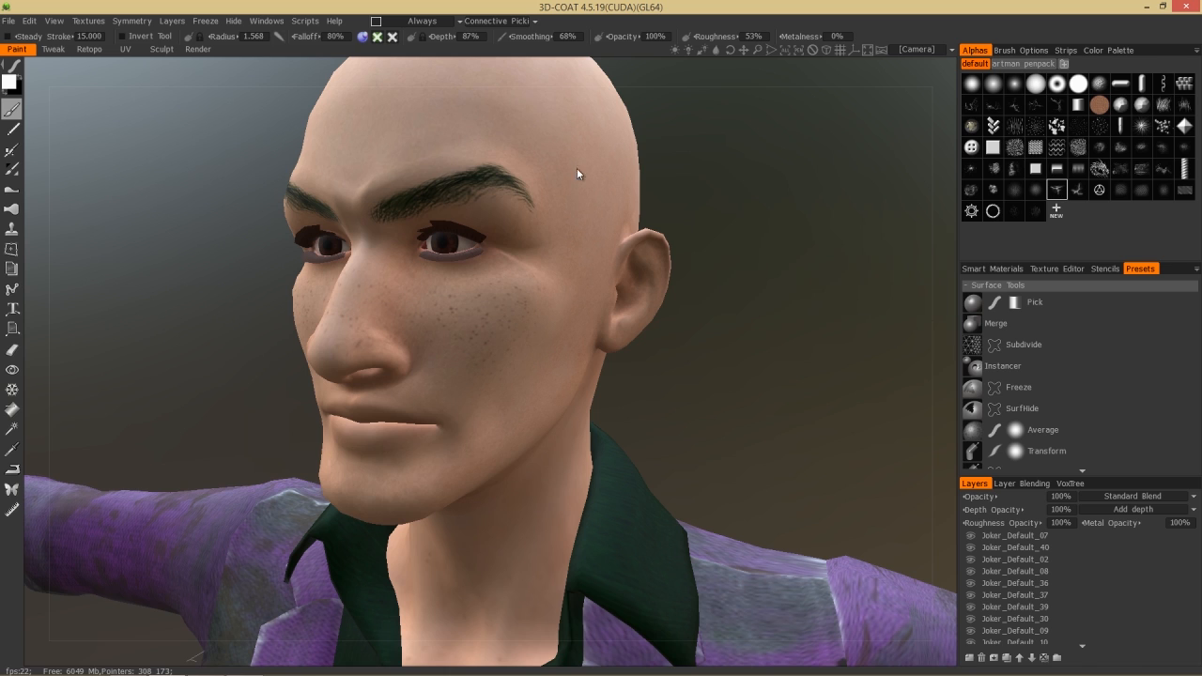
click(362, 38)
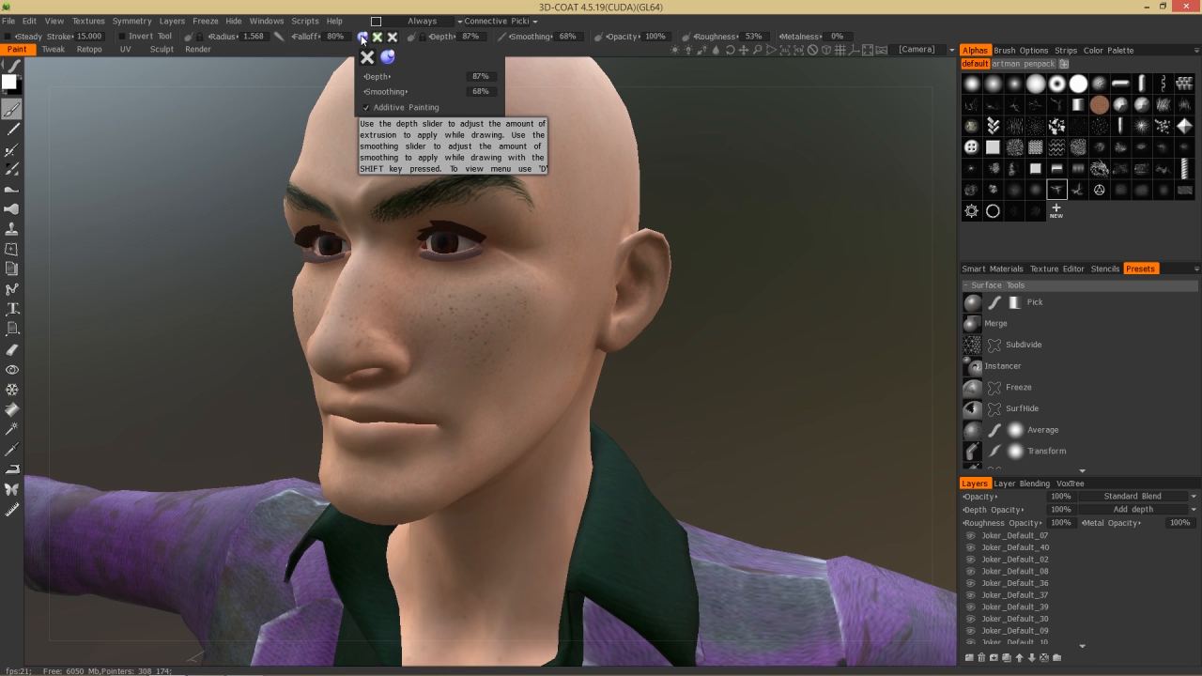
click(359, 147)
mouse_move(349, 148)
mouse_down()
mouse_move(578, 190)
mouse_move(595, 276)
mouse_move(582, 252)
mouse_up()
key(ctrl+z)
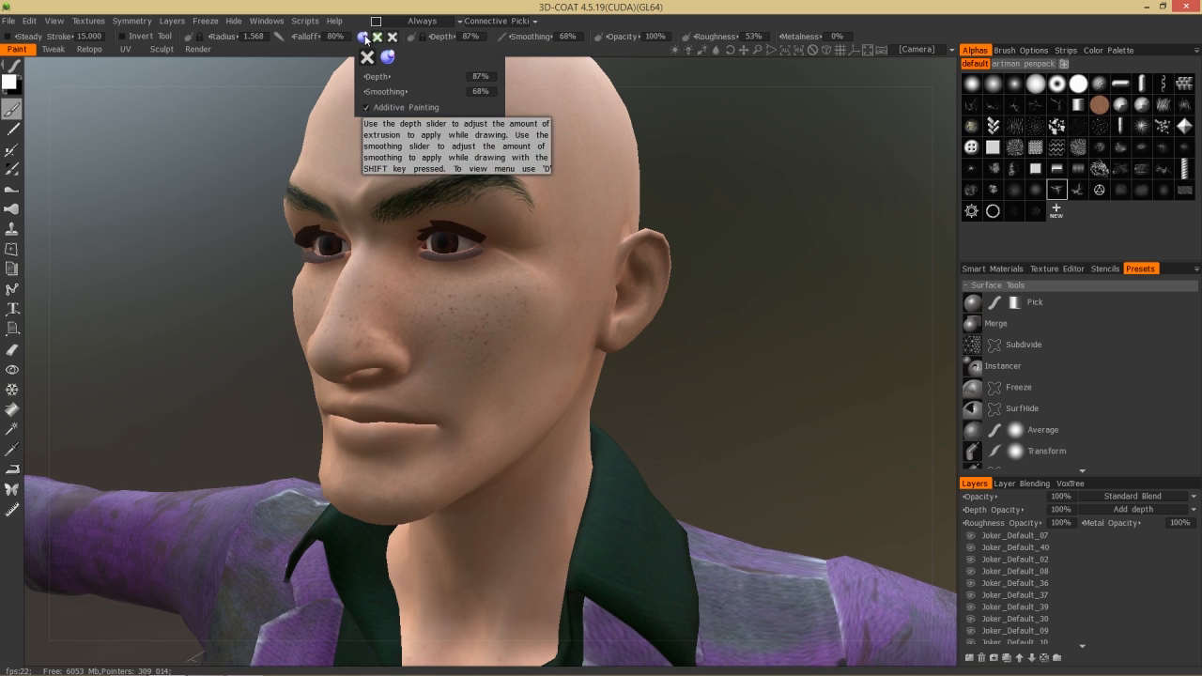
- Select the Joker_Default_07 layer and try white color-only strokes on the forehead and cheek, undoing them
click(364, 38)
click(377, 38)
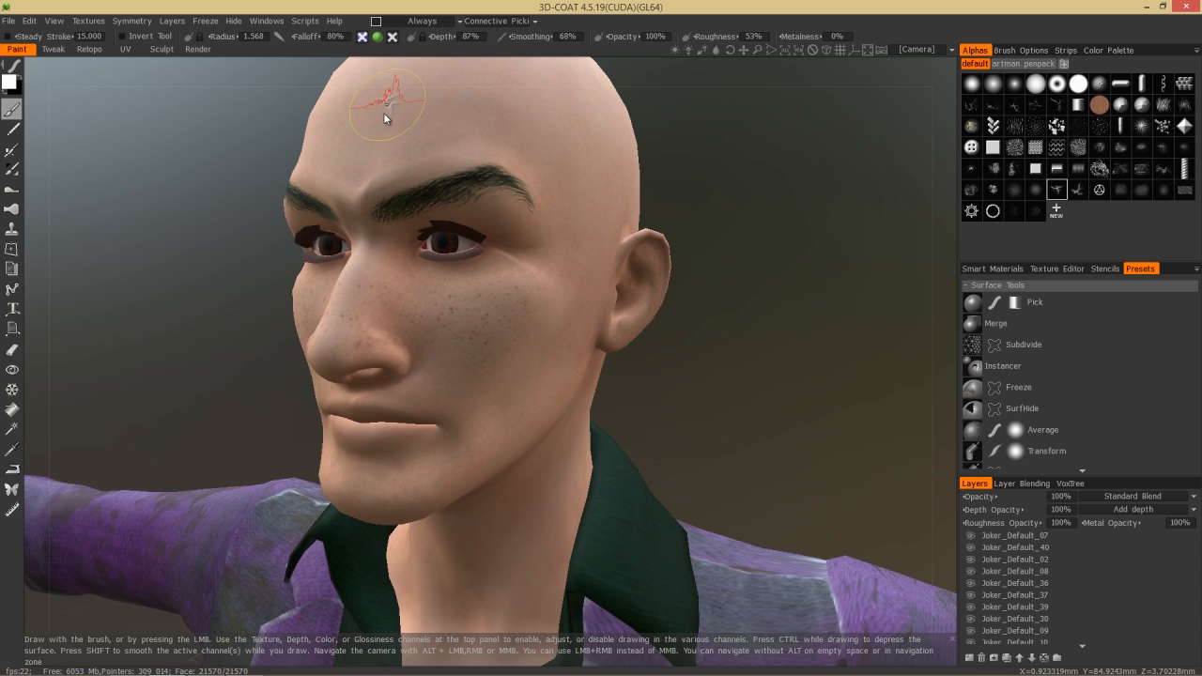
drag(488, 105, 444, 108)
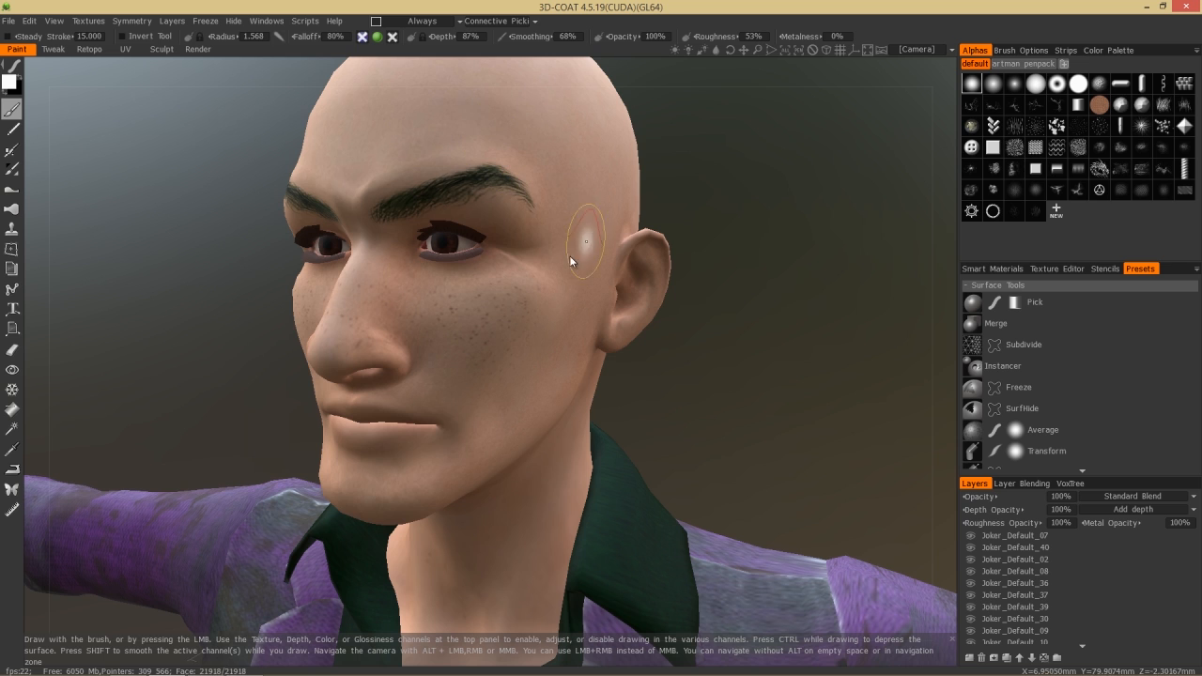
click(1021, 538)
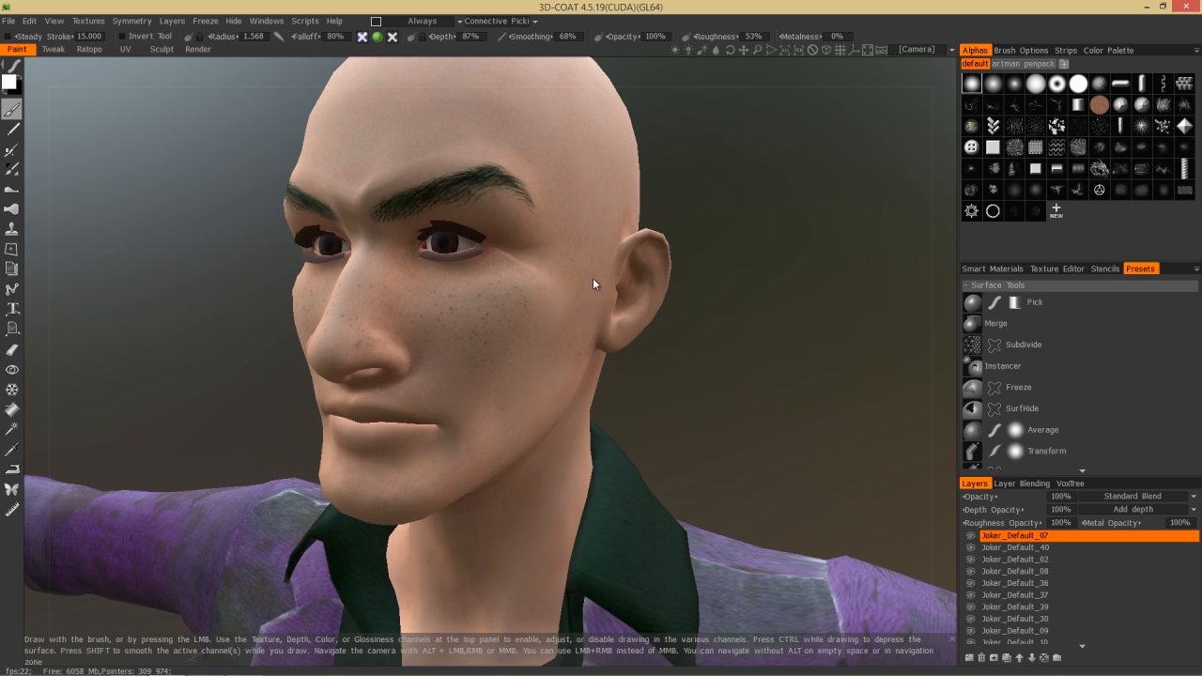
drag(368, 118, 535, 130)
mouse_move(542, 219)
mouse_down()
mouse_move(456, 316)
mouse_move(558, 226)
mouse_move(448, 166)
mouse_move(461, 187)
mouse_up()
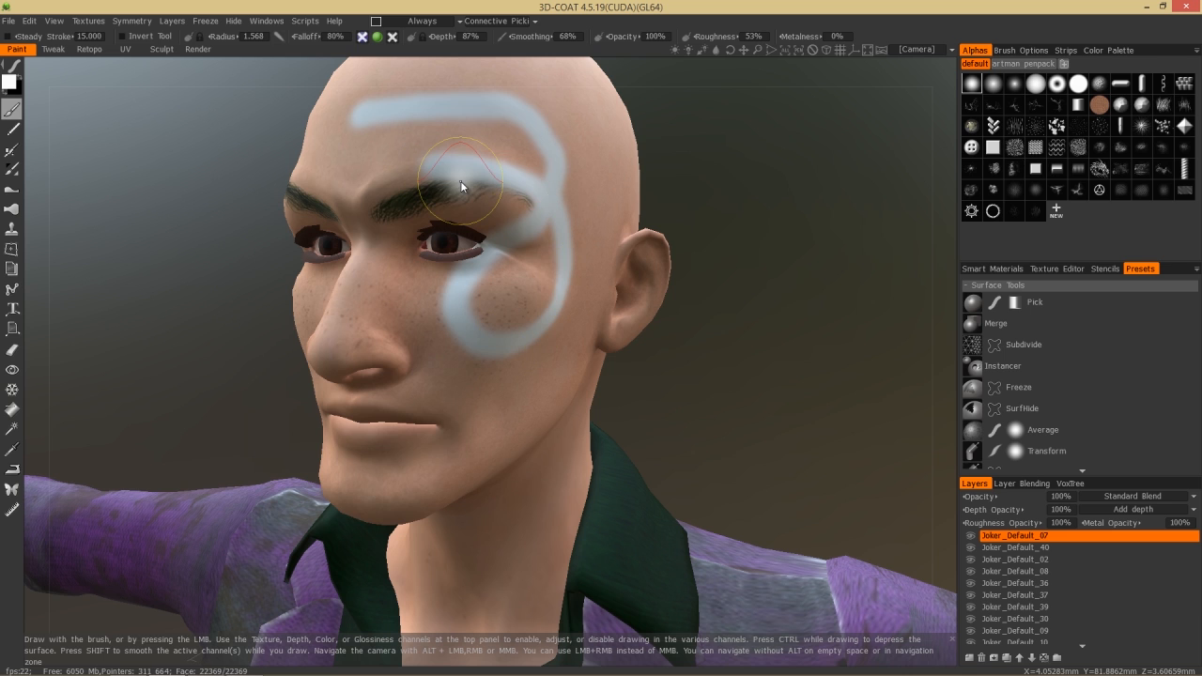
key(ctrl+z)
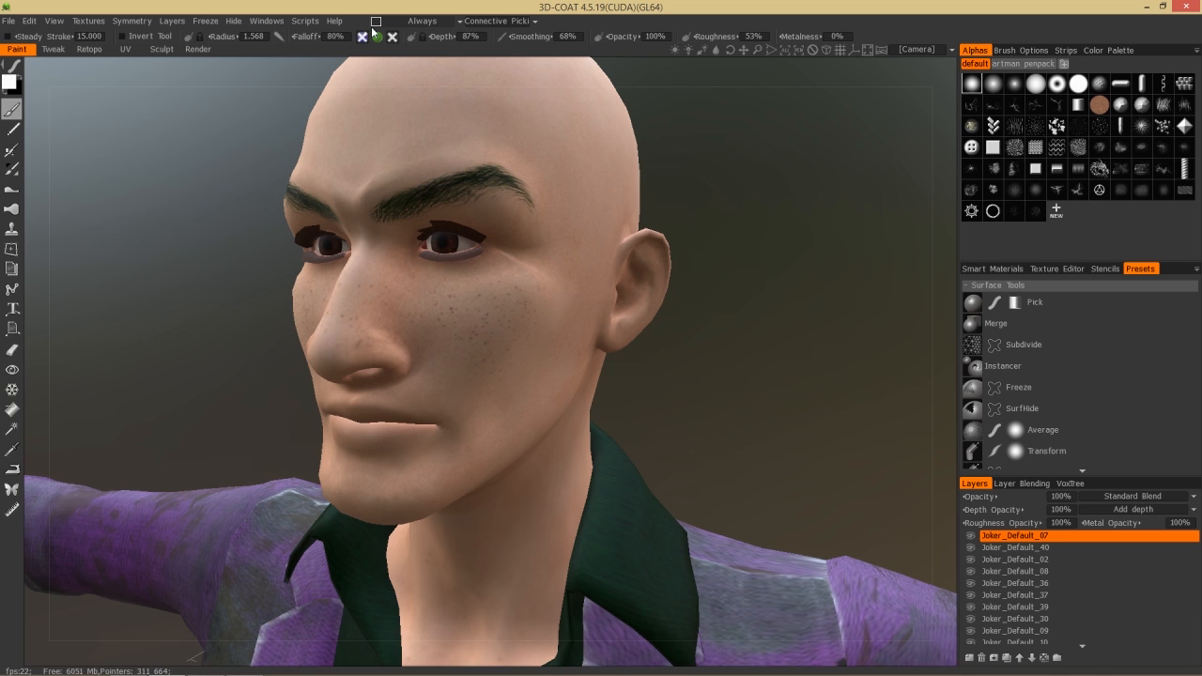
- Set the brush to depth only with the XMD_Fissure2_D alpha, radius 1.722 and depth 69%
click(362, 38)
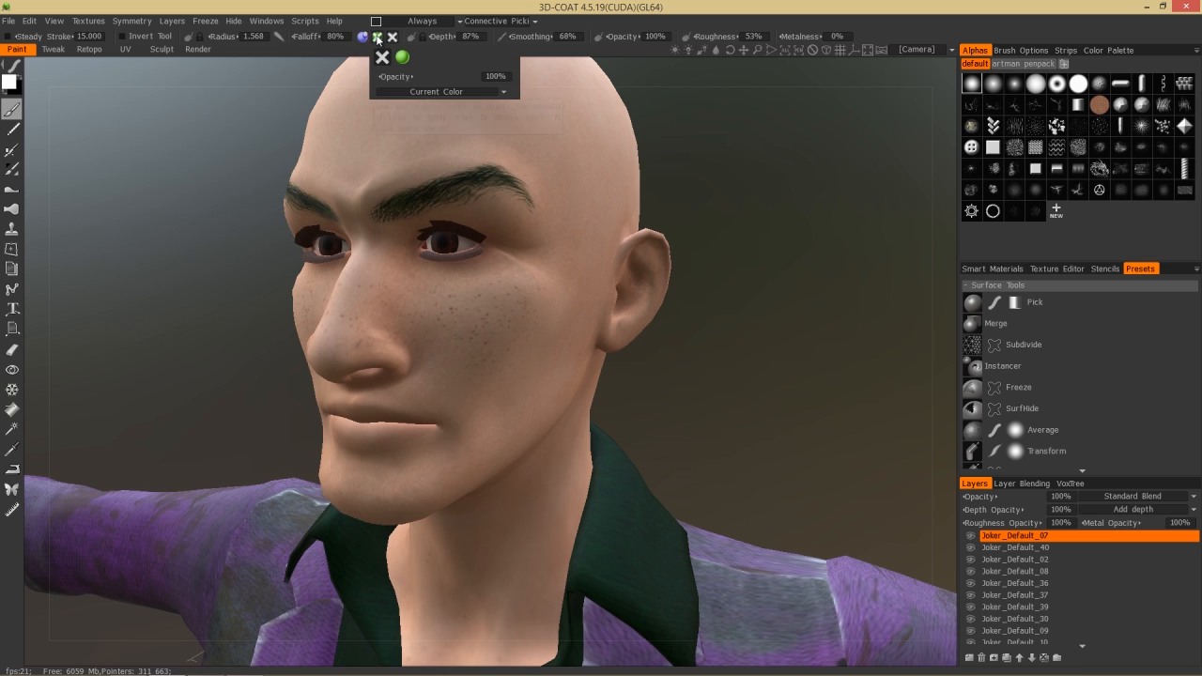
click(376, 38)
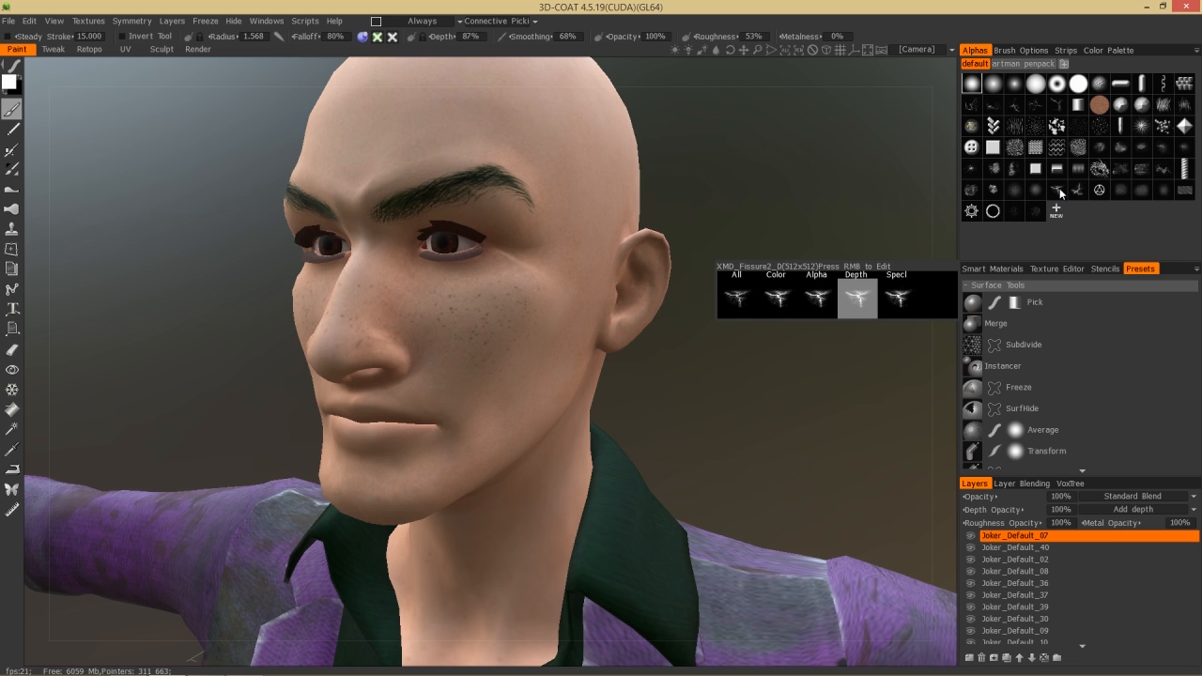
click(1057, 190)
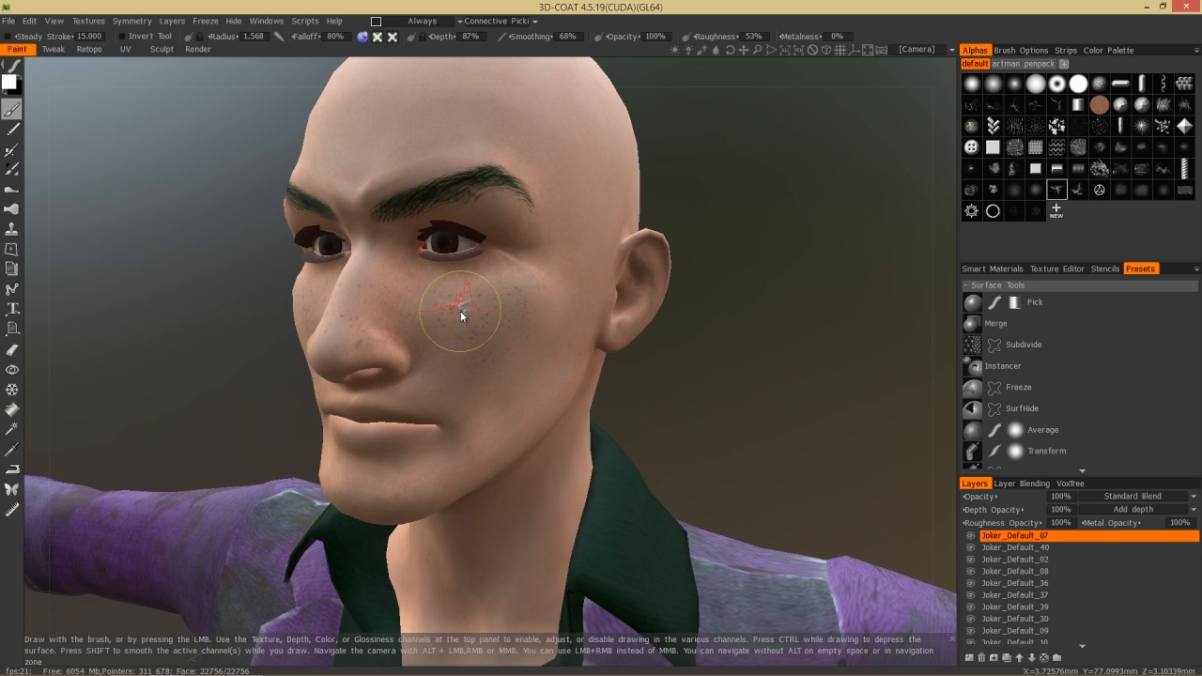
mouse_move(468, 310)
right_down()
mouse_move(536, 310)
mouse_move(451, 315)
mouse_move(529, 317)
mouse_move(470, 320)
right_up()
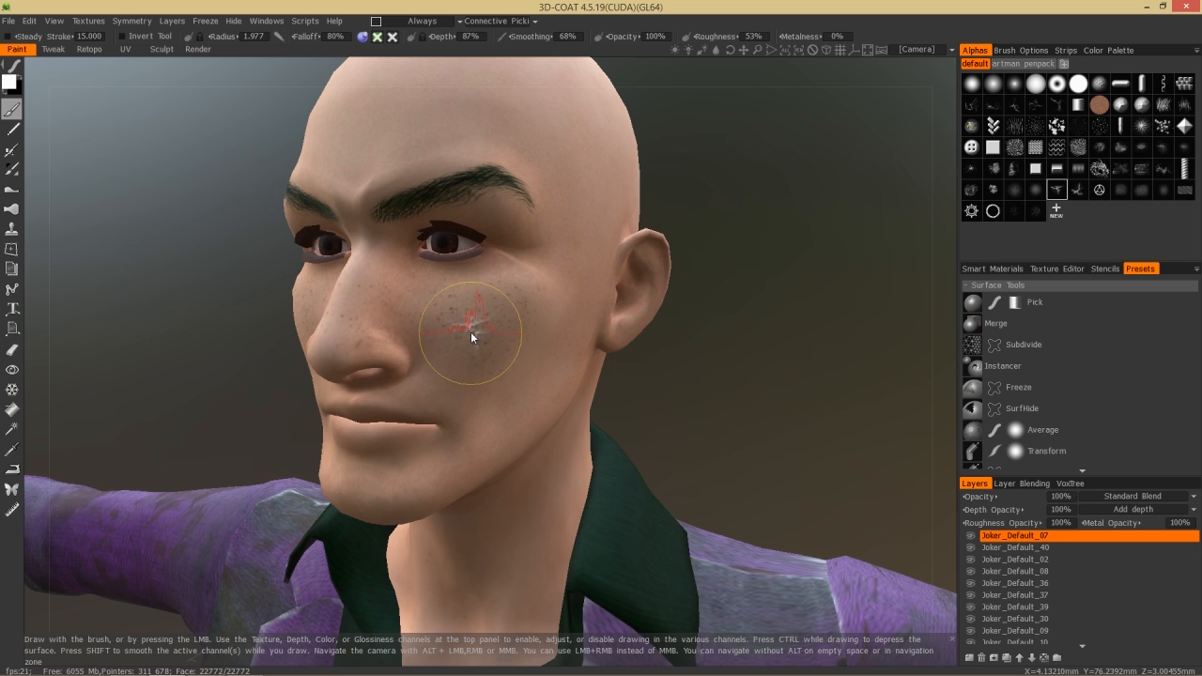
mouse_move(466, 285)
right_down()
mouse_move(464, 267)
mouse_move(474, 354)
right_up()
mouse_move(474, 346)
right_down()
mouse_move(480, 385)
mouse_move(458, 407)
mouse_move(487, 396)
right_up()
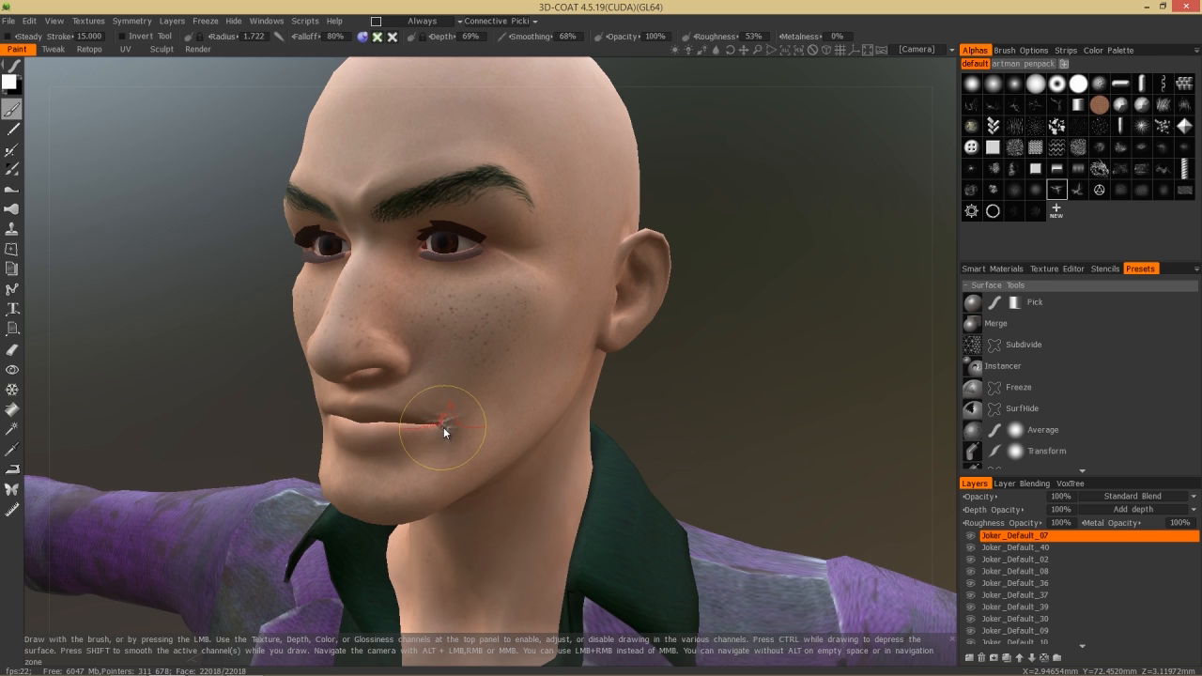
- Paint fissure scars from both corners of the mouth up across the cheeks
drag(474, 421, 518, 399)
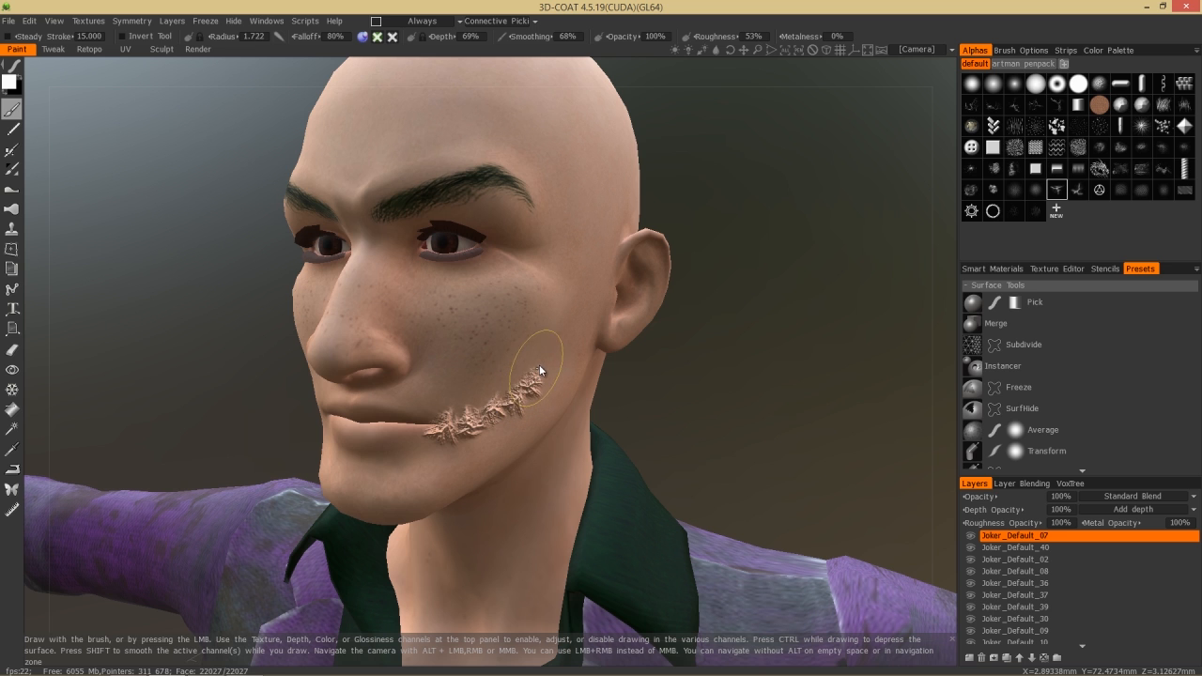
drag(547, 354, 554, 345)
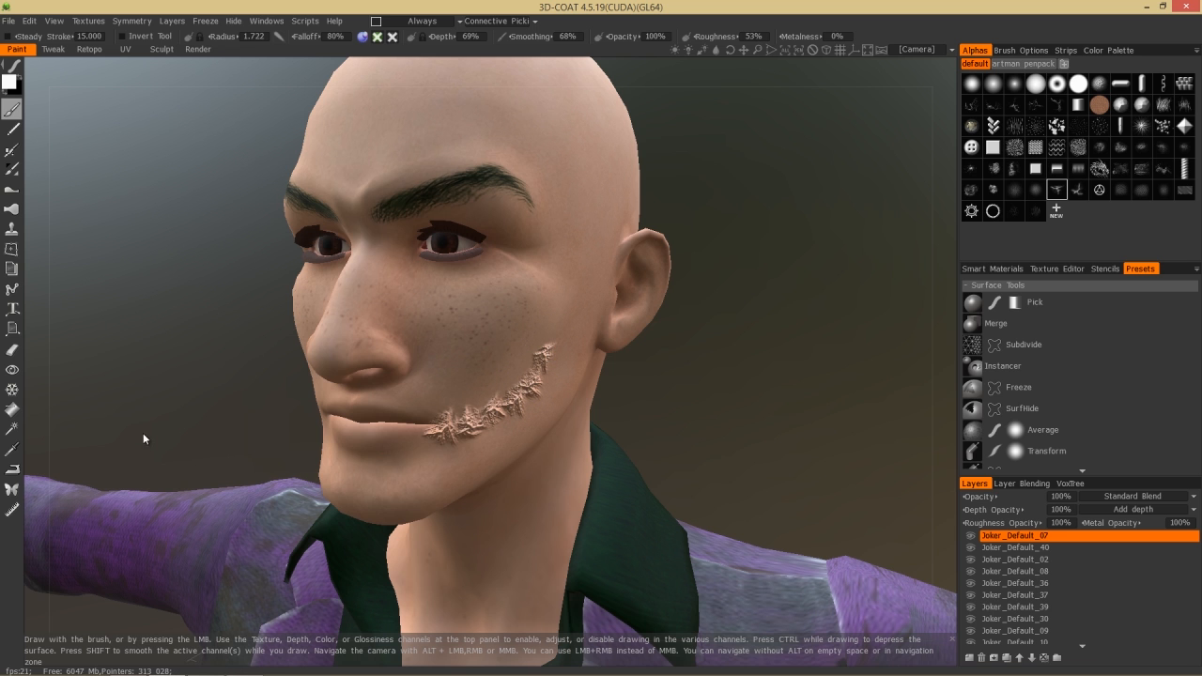
drag(186, 402, 291, 395)
right_drag(301, 387, 320, 389)
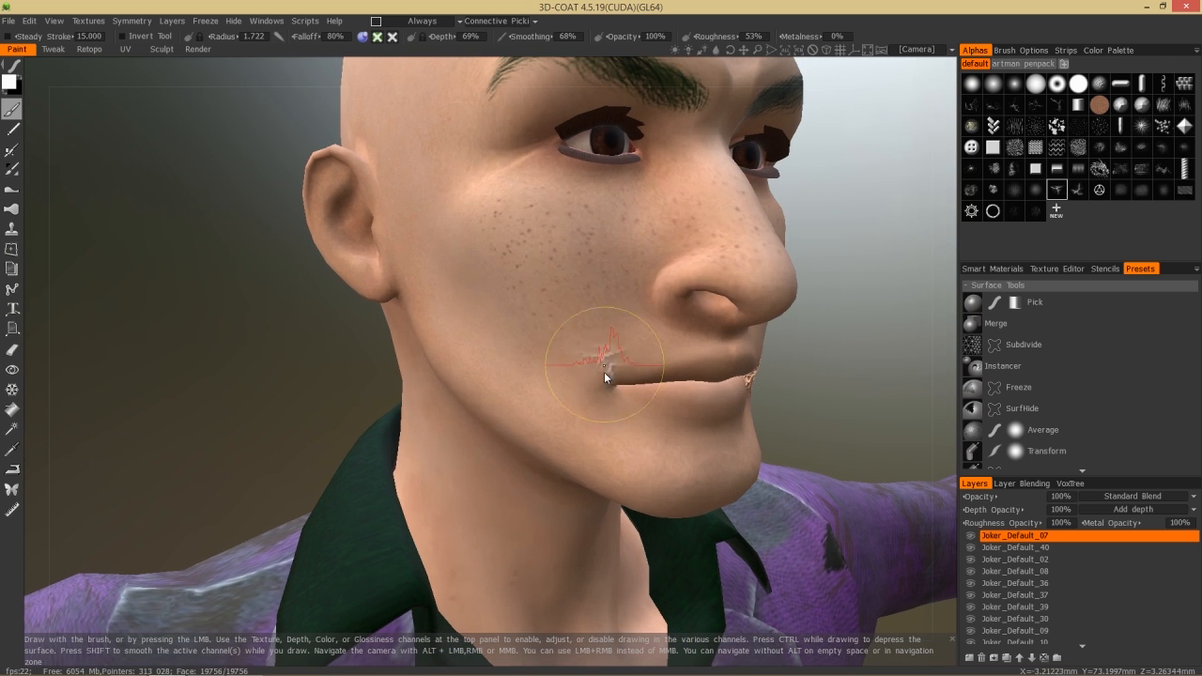
mouse_move(619, 387)
mouse_down()
mouse_move(568, 361)
mouse_move(526, 366)
mouse_move(475, 328)
mouse_up()
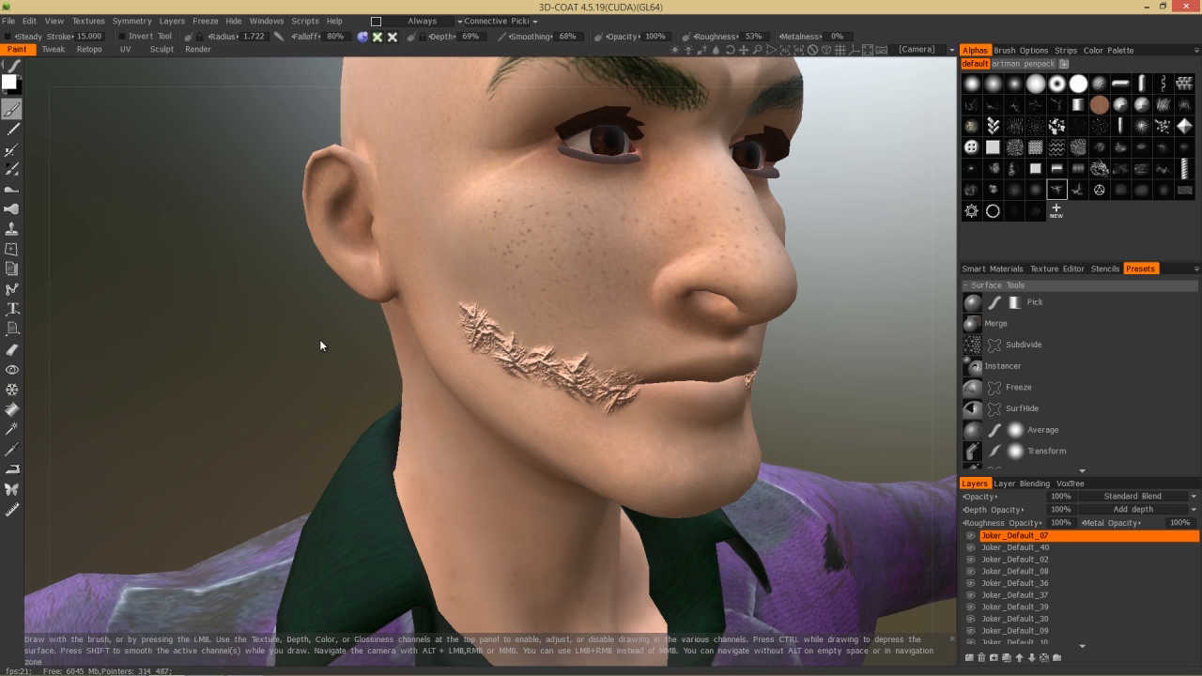
mouse_move(261, 384)
mouse_down()
mouse_move(201, 398)
mouse_move(129, 392)
mouse_move(196, 394)
mouse_move(186, 375)
mouse_move(136, 382)
mouse_up()
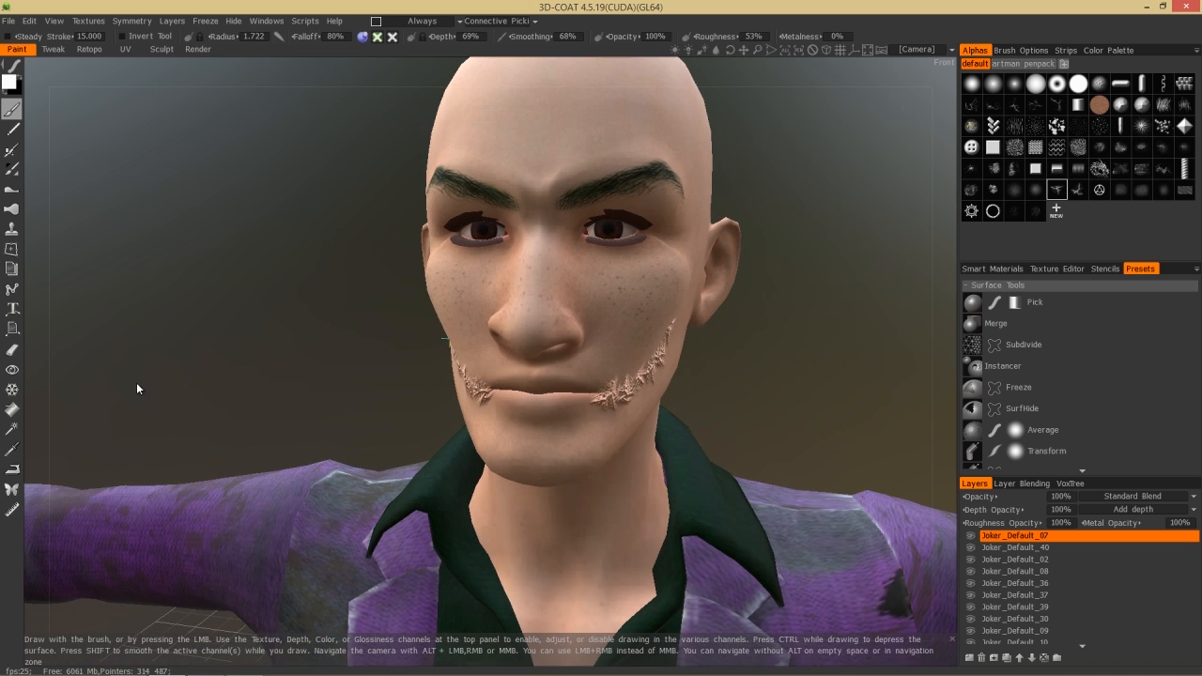
drag(853, 364, 814, 364)
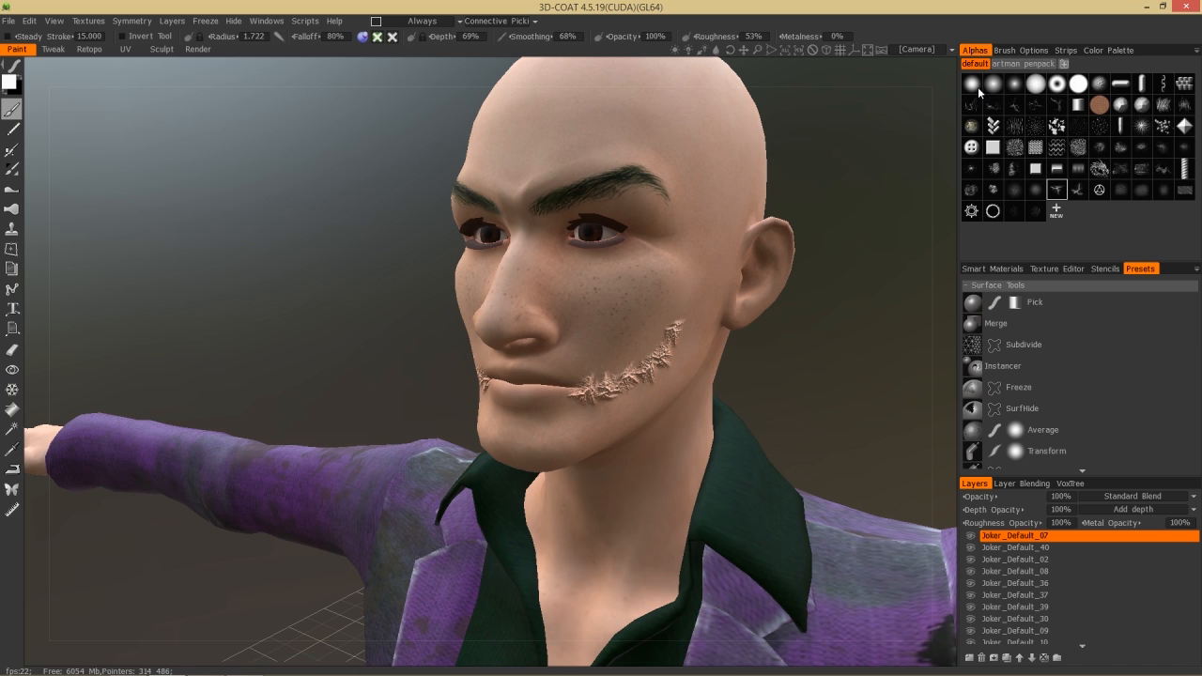
- Choose the strip5 stitch strip and test it across the forehead and temple, undoing the stroke
click(1064, 50)
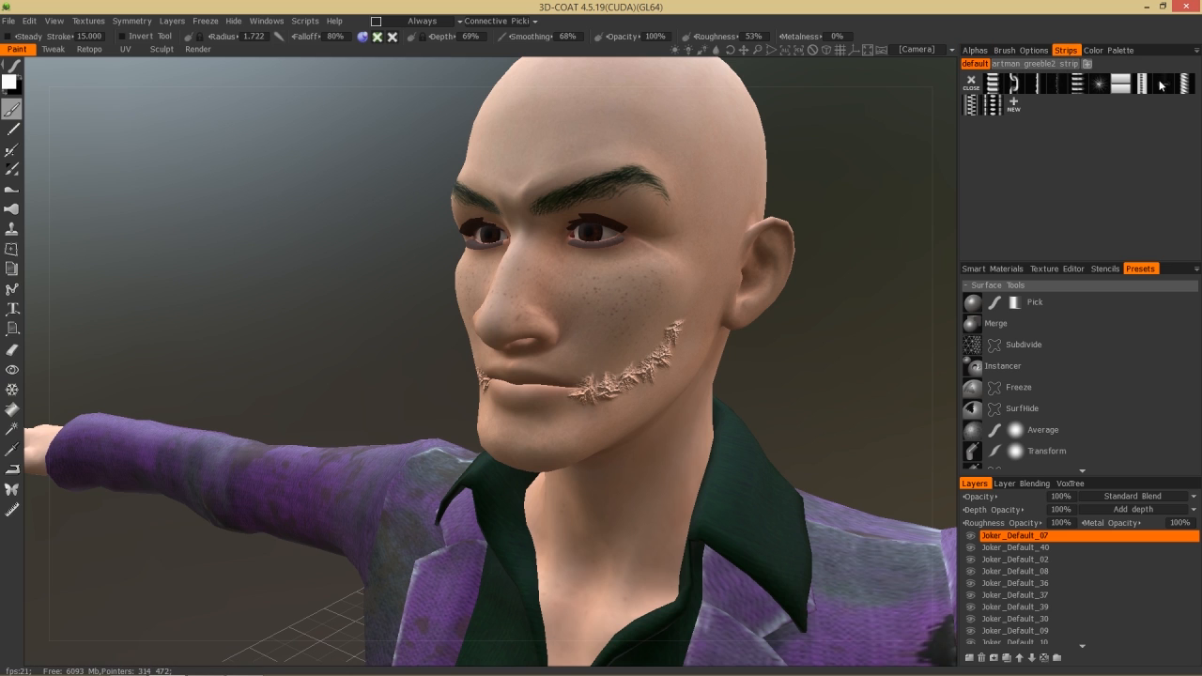
mouse_move(1162, 88)
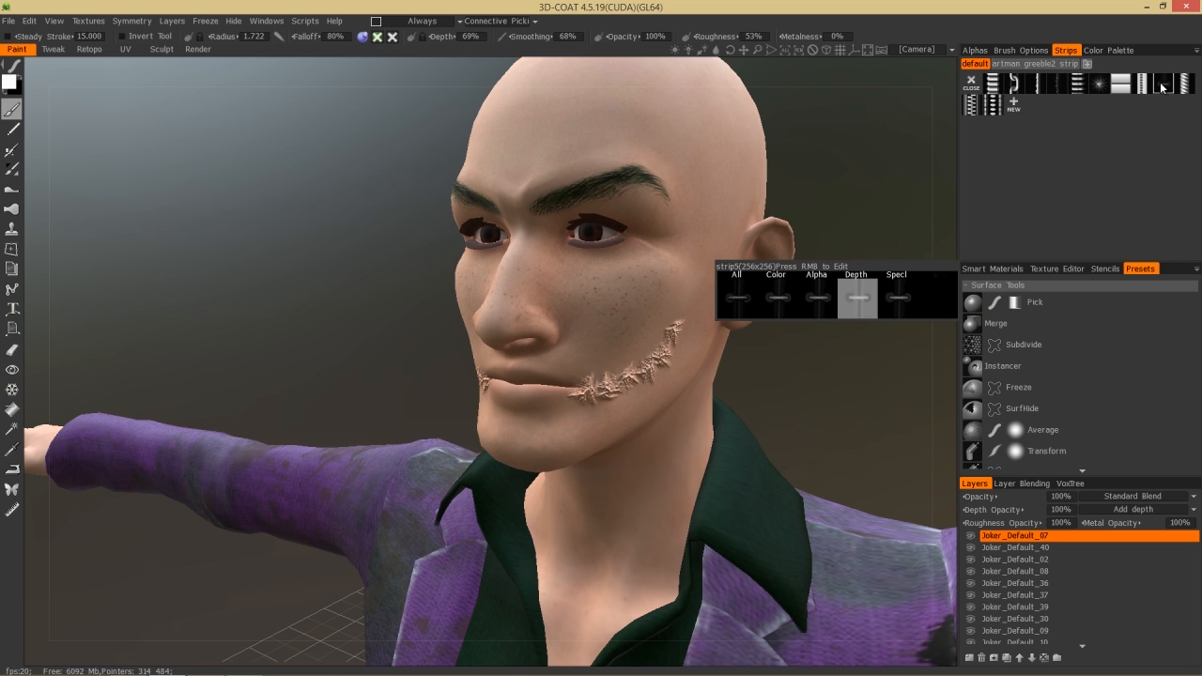
mouse_move(603, 286)
mouse_down()
mouse_move(651, 281)
mouse_move(695, 235)
mouse_up()
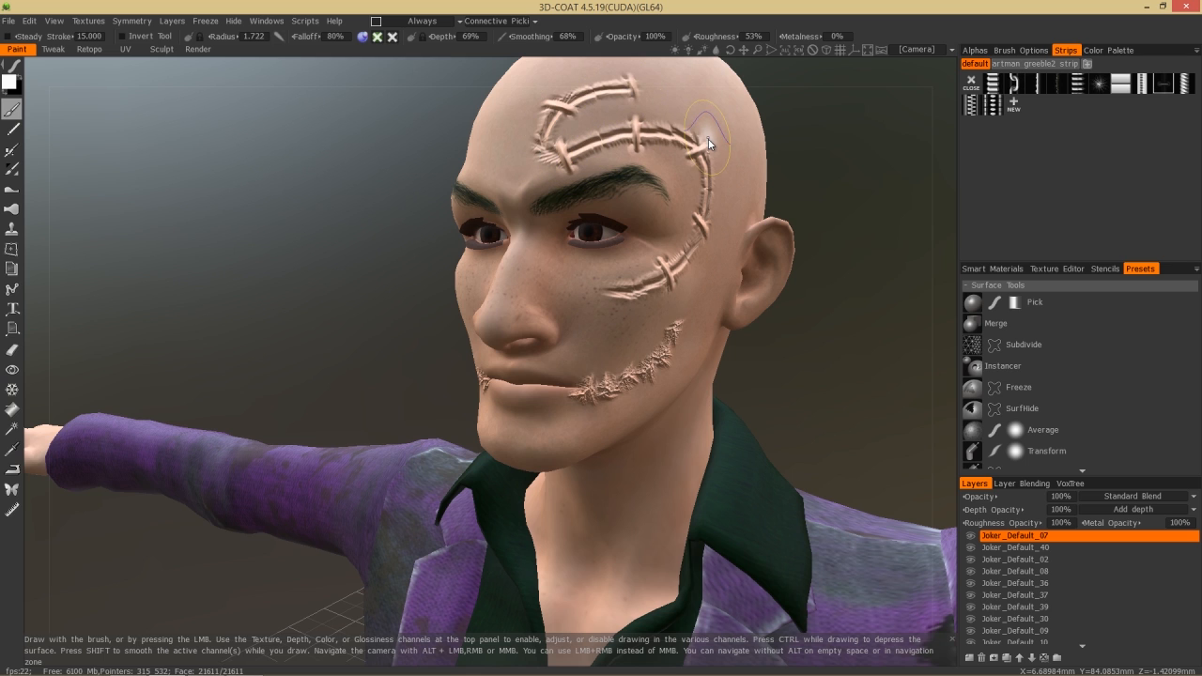
key(ctrl+z)
- Paint stitches along the scar on the character's left cheek with brush radius 0.772 and depth 145%
right_drag(791, 393, 815, 386)
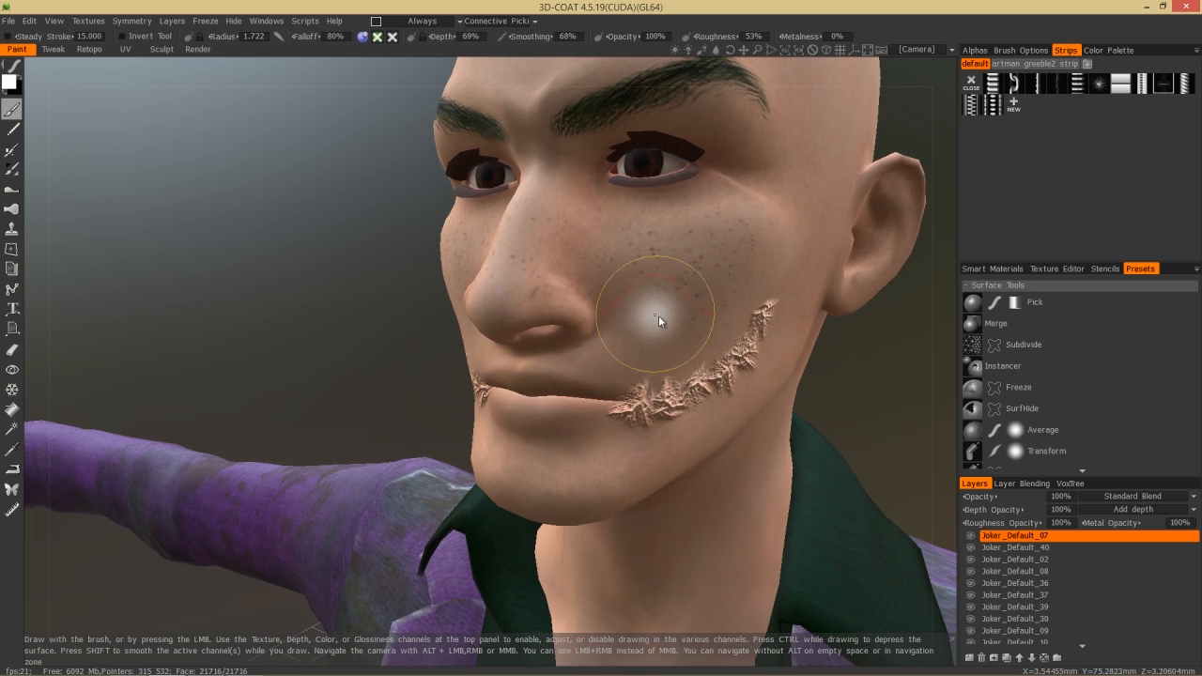
right_drag(686, 298, 654, 293)
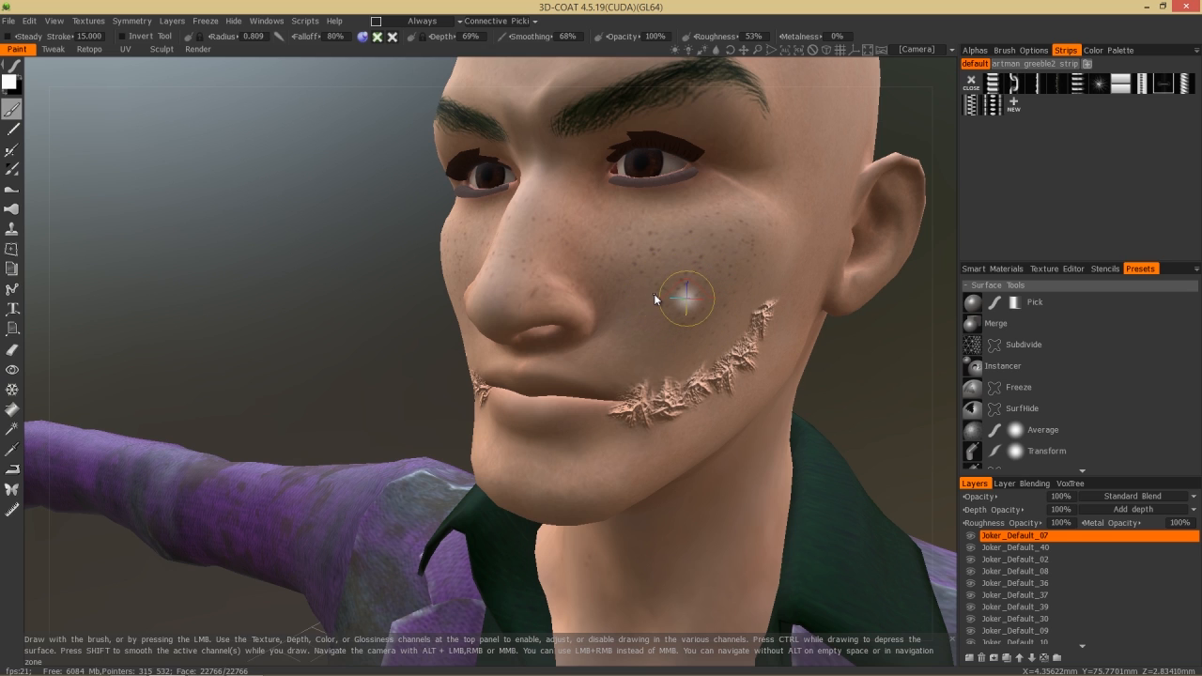
mouse_move(670, 388)
mouse_down()
mouse_move(619, 404)
mouse_move(666, 401)
mouse_up()
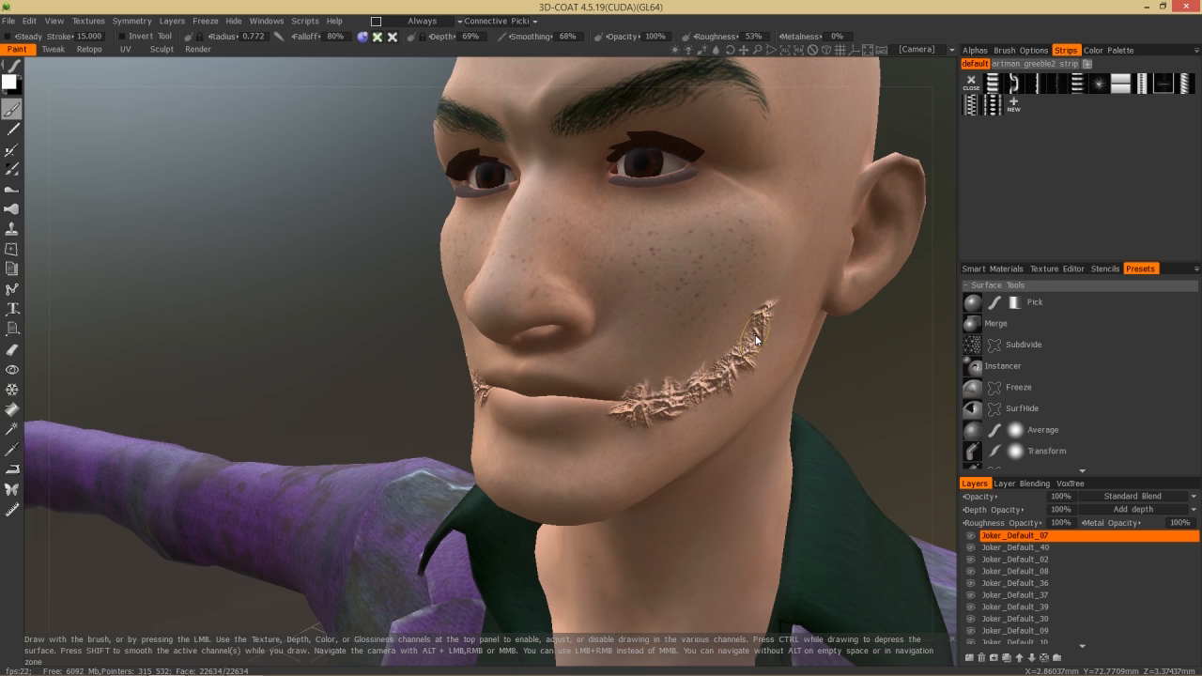
key(ctrl+z)
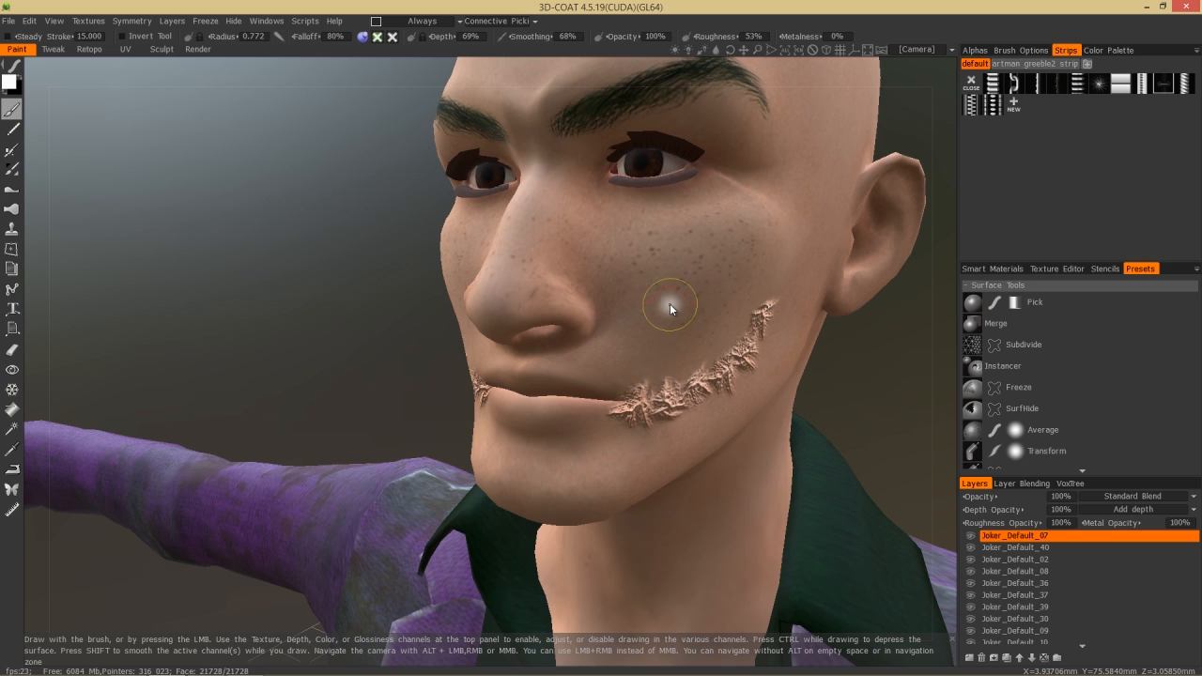
scroll(674, 276, down, 5)
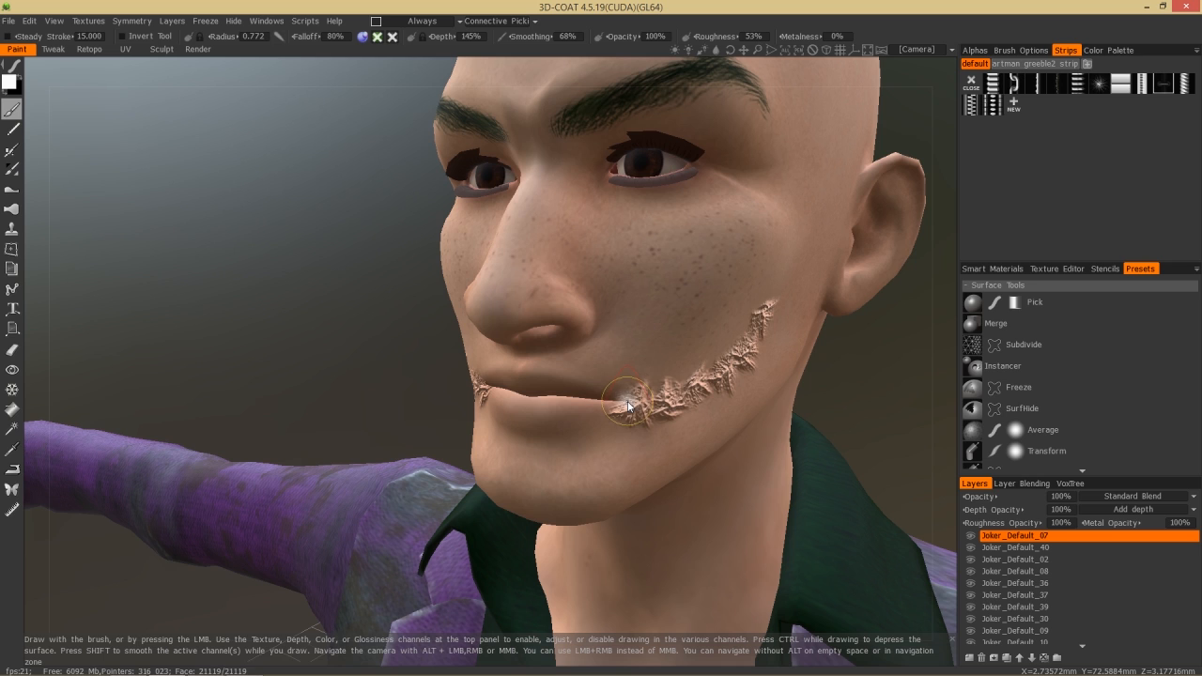
drag(676, 402, 748, 338)
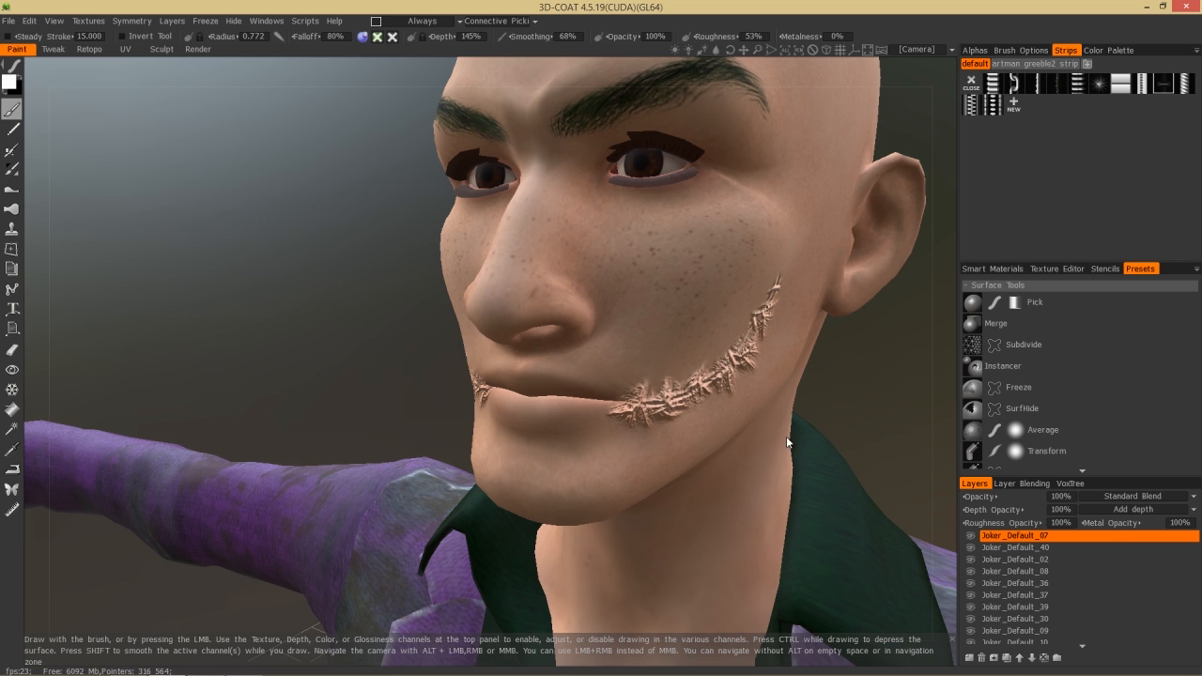
- Paint matching stitches along the scar on the character's right cheek and check both scars from the front
mouse_move(883, 421)
alt+mouse_down()
mouse_move(883, 407)
mouse_move(842, 409)
mouse_move(977, 411)
alt+mouse_up()
alt+drag(590, 410, 623, 408)
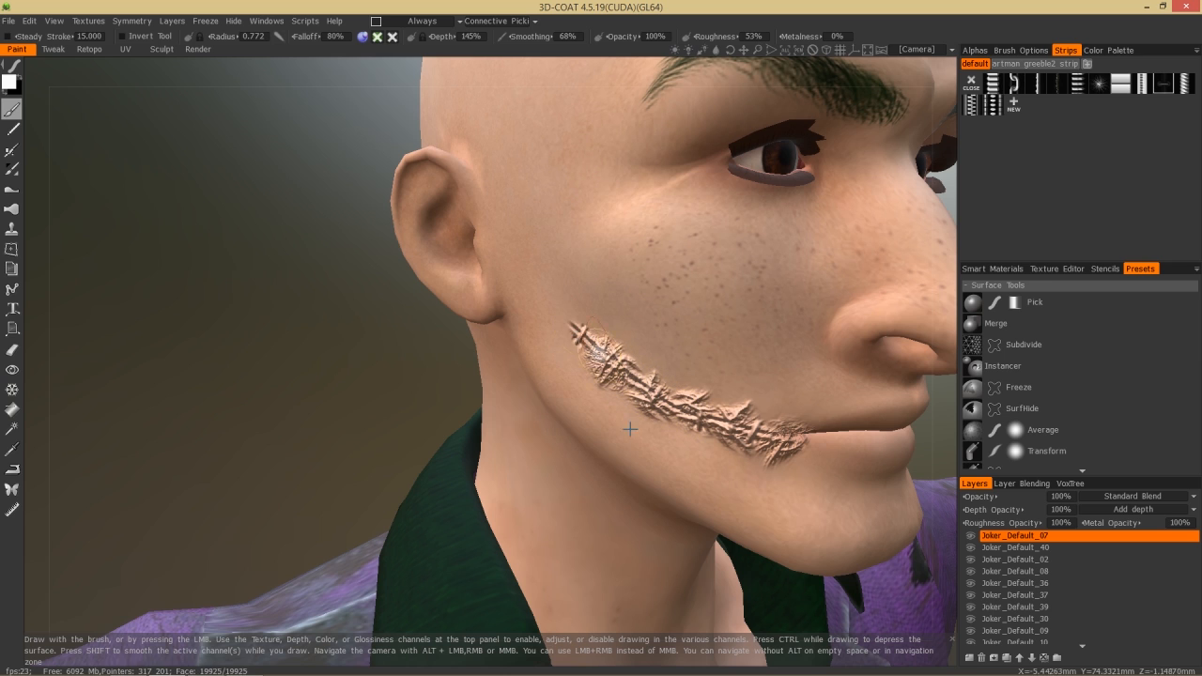
drag(385, 428, 311, 431)
right_drag(269, 384, 225, 389)
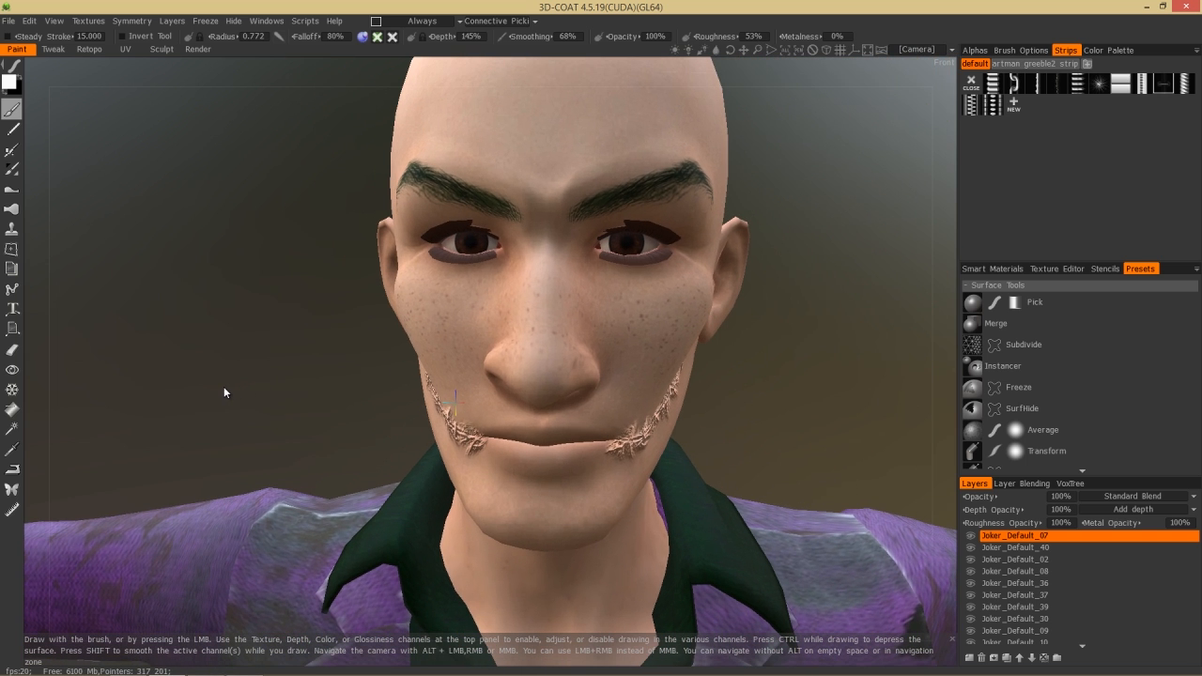
drag(812, 302, 835, 307)
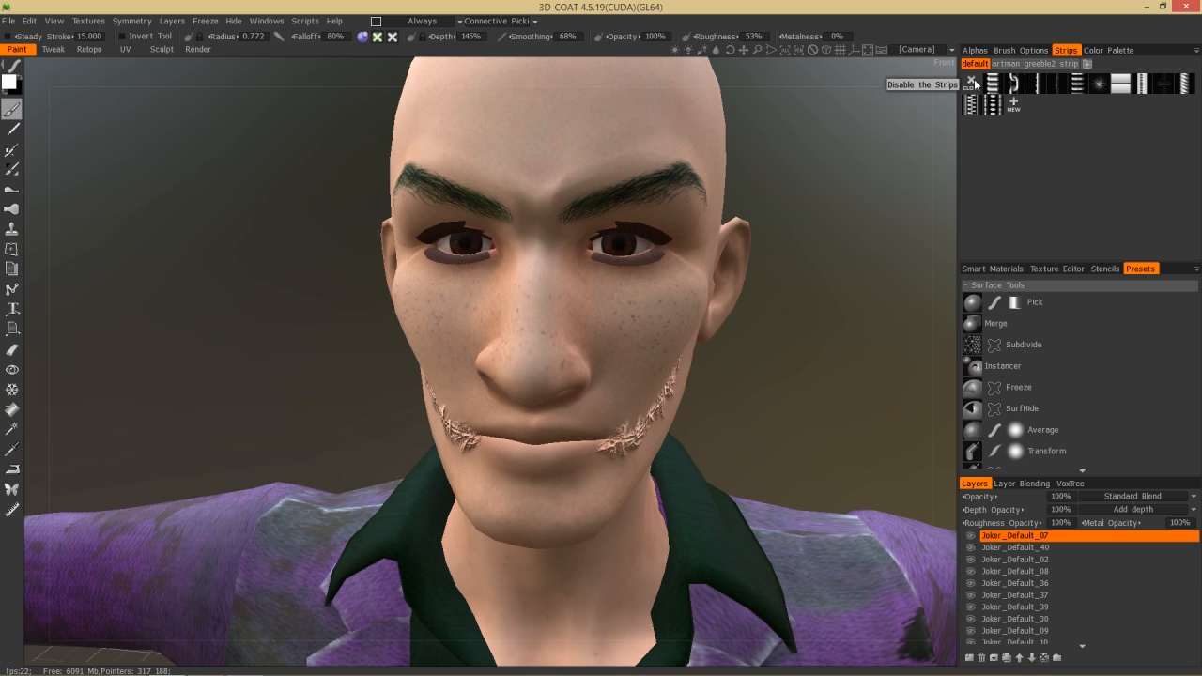
- Disable the strip and set the soft round alpha brush to radius 1.200 and depth 90%
click(975, 51)
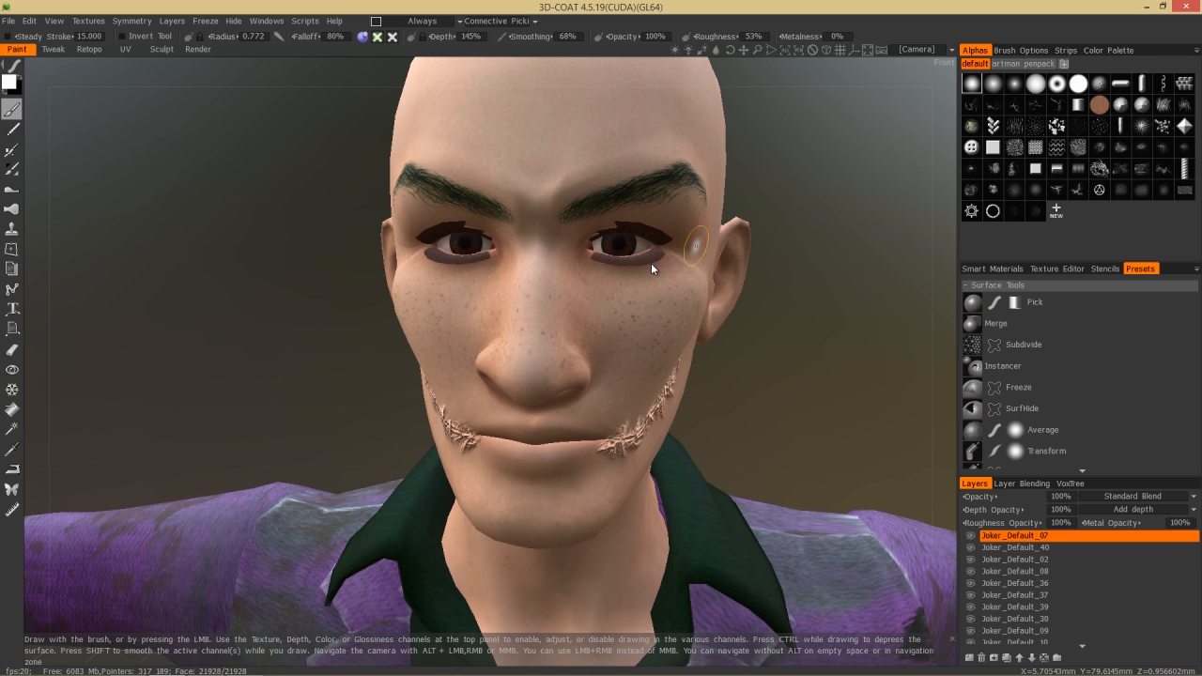
mouse_move(645, 296)
right_down()
mouse_move(657, 297)
mouse_move(645, 289)
mouse_move(650, 314)
right_up()
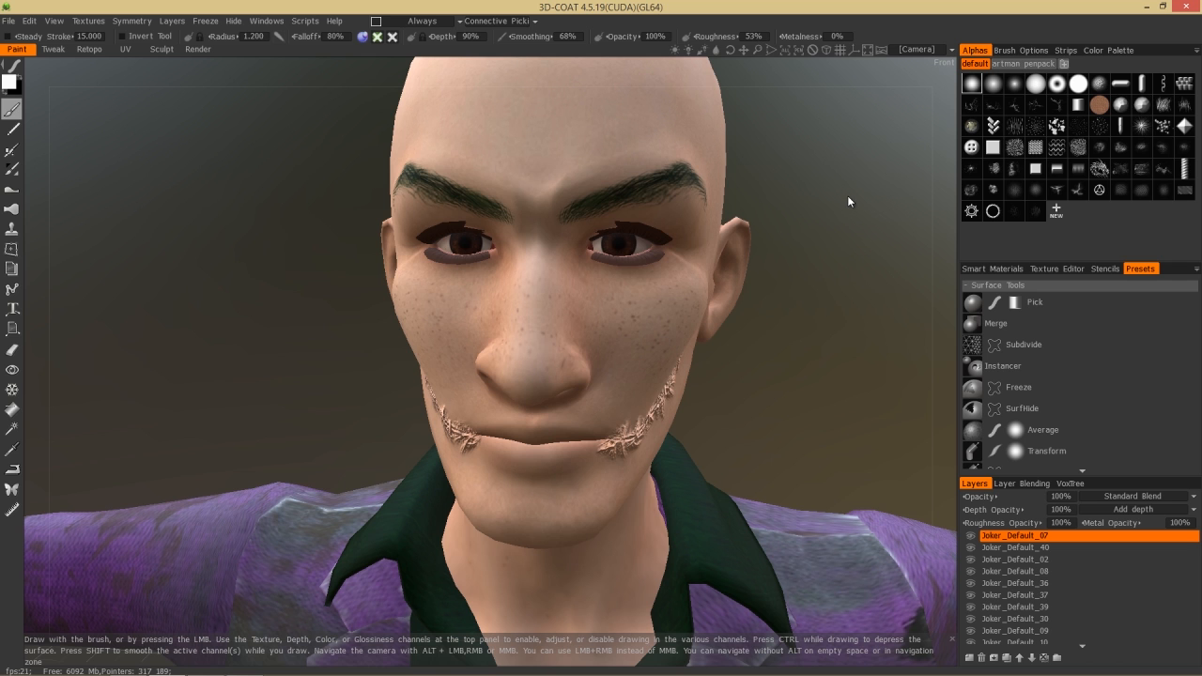
mouse_move(820, 143)
mouse_down()
mouse_move(835, 172)
mouse_move(829, 139)
mouse_move(819, 172)
mouse_move(845, 258)
mouse_move(831, 264)
mouse_up()
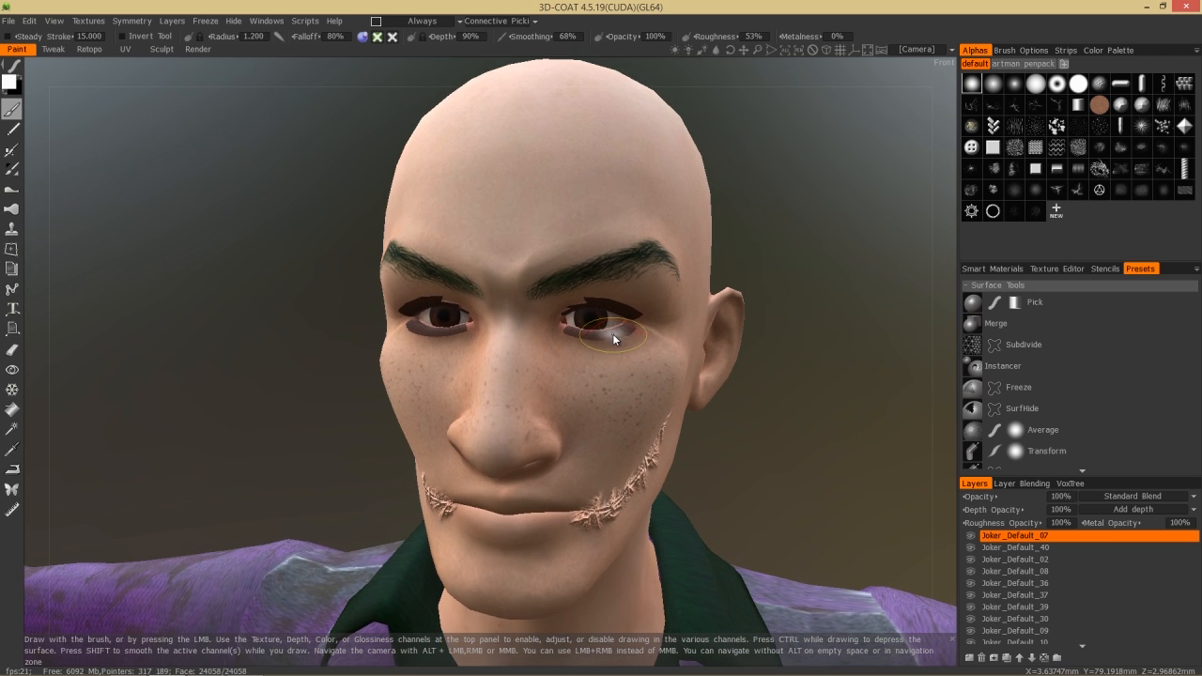
click(563, 352)
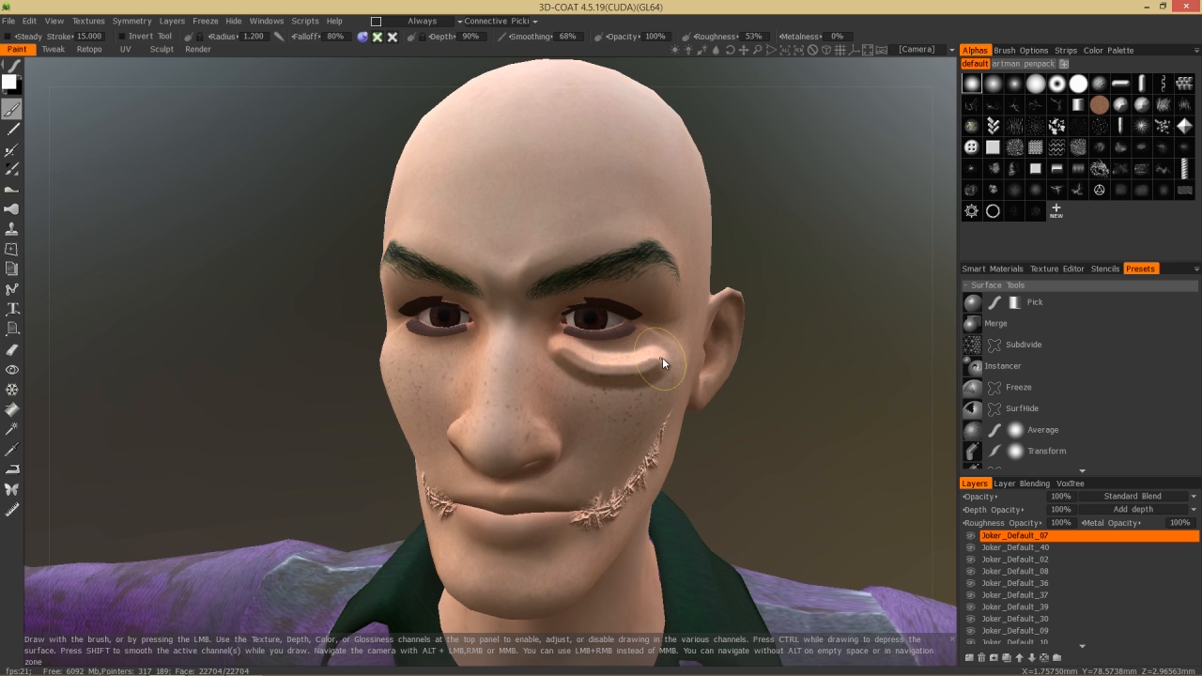
drag(549, 339, 647, 362)
key(ctrl+z)
- Build up and smooth a bag under the character's left eye with brush radius 1.611 and depth 55%, refining it at radius 0.967
right_drag(601, 372, 616, 369)
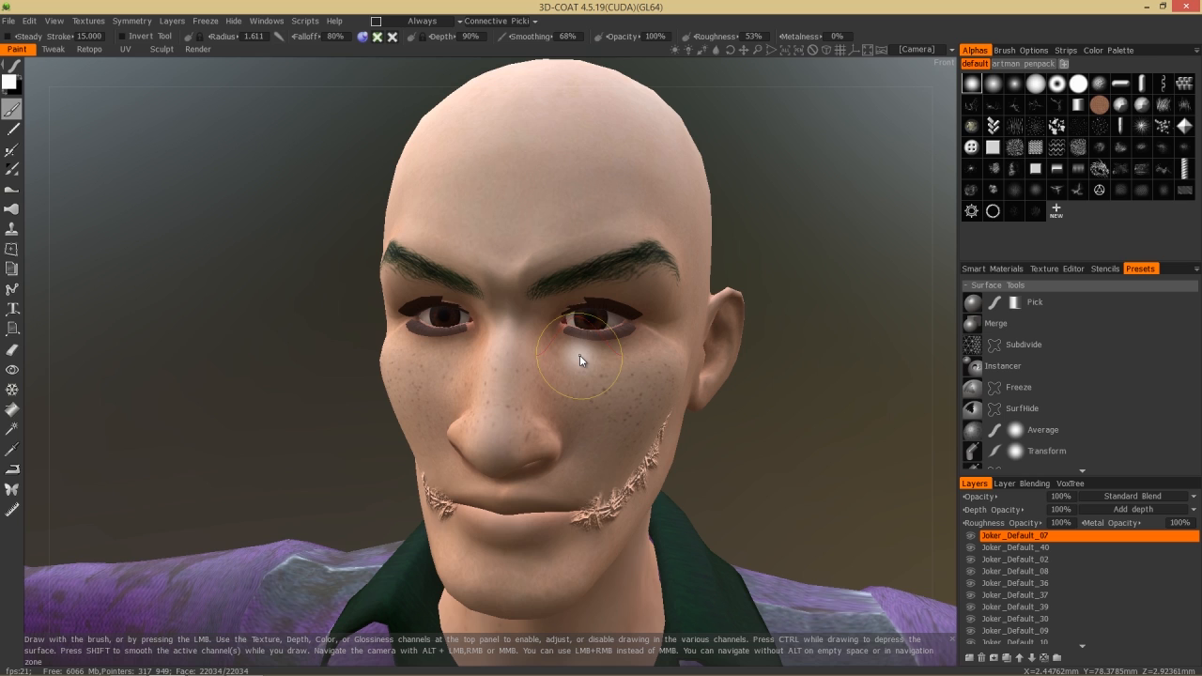
mouse_move(560, 351)
mouse_down()
mouse_move(614, 363)
mouse_move(647, 353)
mouse_up()
key(ctrl+z)
key(minus)
mouse_move(564, 348)
mouse_down()
mouse_move(608, 379)
mouse_move(654, 388)
mouse_move(667, 364)
mouse_move(657, 349)
mouse_move(599, 362)
mouse_up()
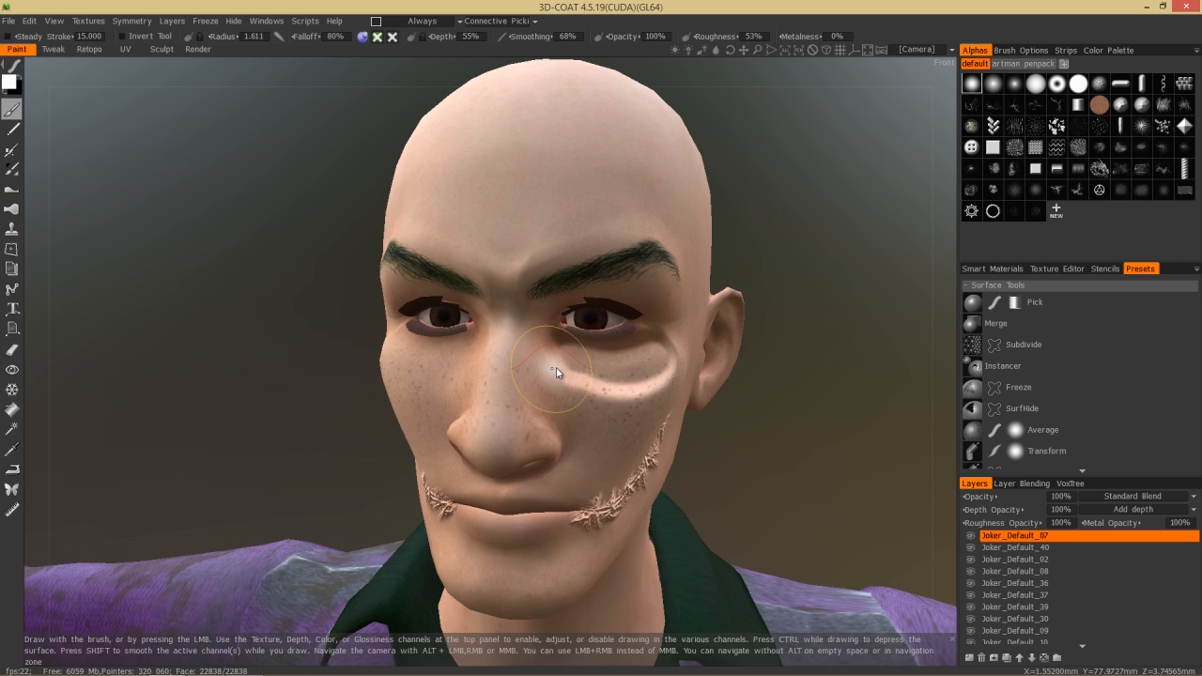
mouse_move(583, 377)
shift+mouse_down()
mouse_move(603, 389)
mouse_move(571, 380)
mouse_move(630, 394)
mouse_move(662, 376)
mouse_move(667, 336)
mouse_move(675, 353)
mouse_move(659, 326)
mouse_move(661, 373)
mouse_move(626, 393)
mouse_move(659, 385)
shift+mouse_up()
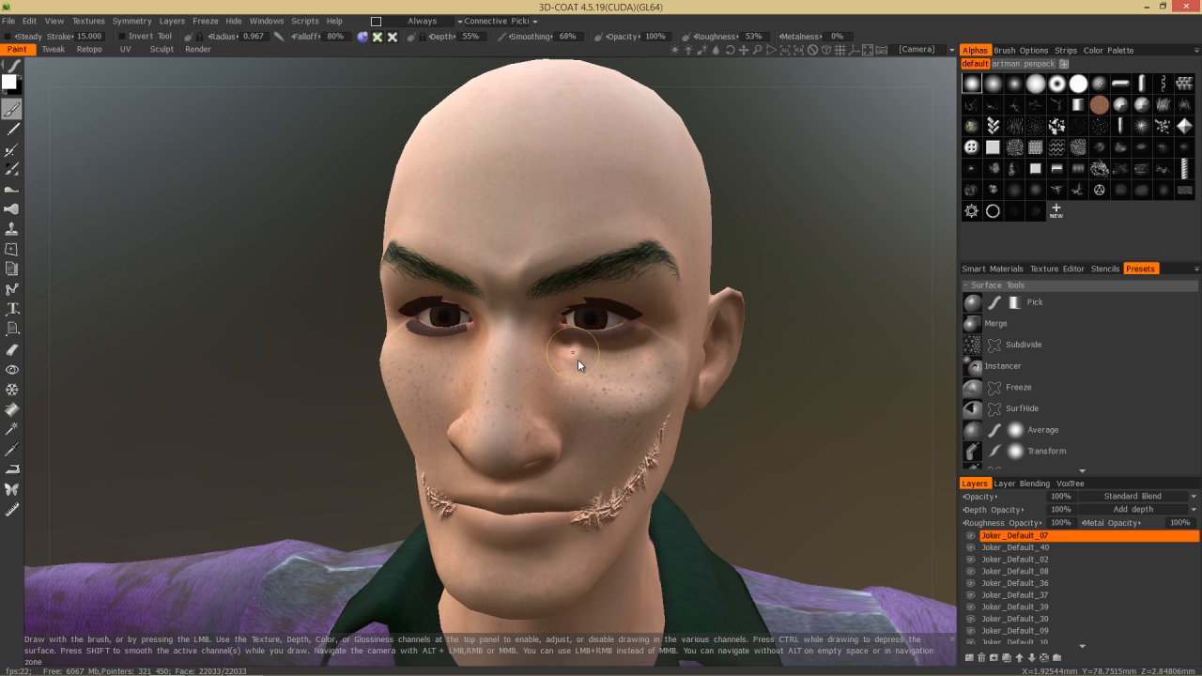
mouse_move(611, 371)
mouse_down()
mouse_move(636, 374)
mouse_move(592, 355)
mouse_move(644, 380)
mouse_move(608, 378)
mouse_up()
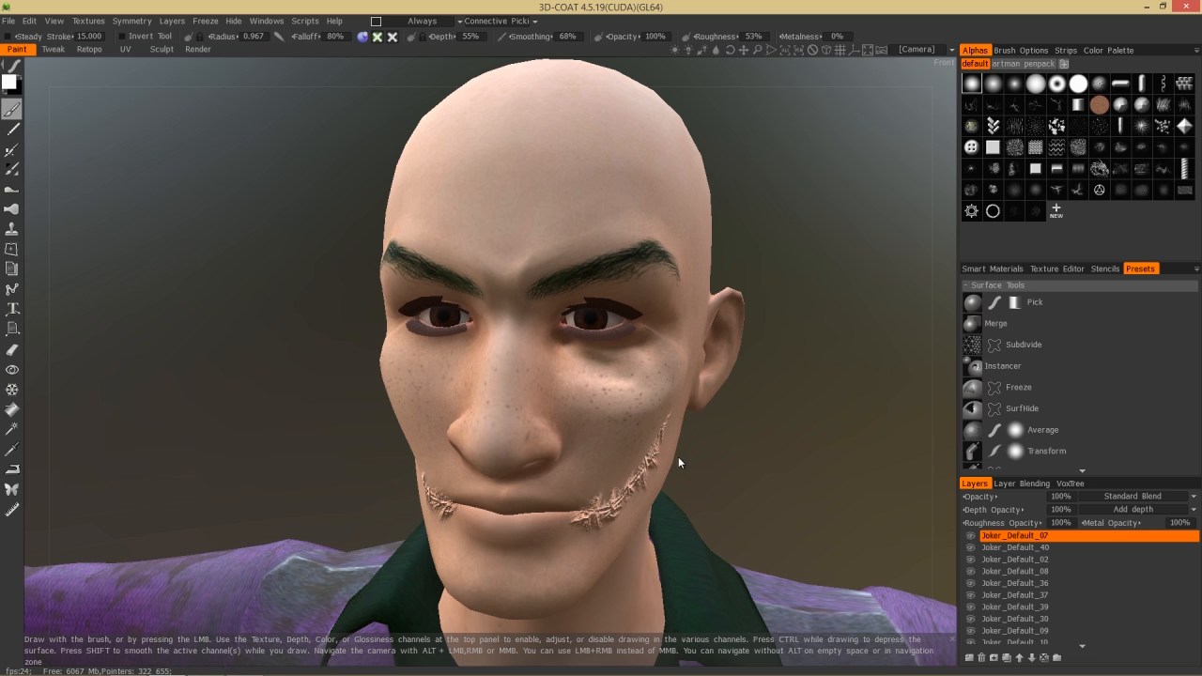
- Paint a matching bag under the character's right eye with brush radius 1.533 and depth 55%, and smooth it at radius 1.375
mouse_move(674, 458)
alt+mouse_down()
mouse_move(579, 439)
mouse_move(546, 448)
mouse_move(650, 459)
mouse_move(652, 431)
alt+mouse_up()
mouse_move(425, 361)
right_down()
mouse_move(457, 361)
mouse_move(440, 361)
right_up()
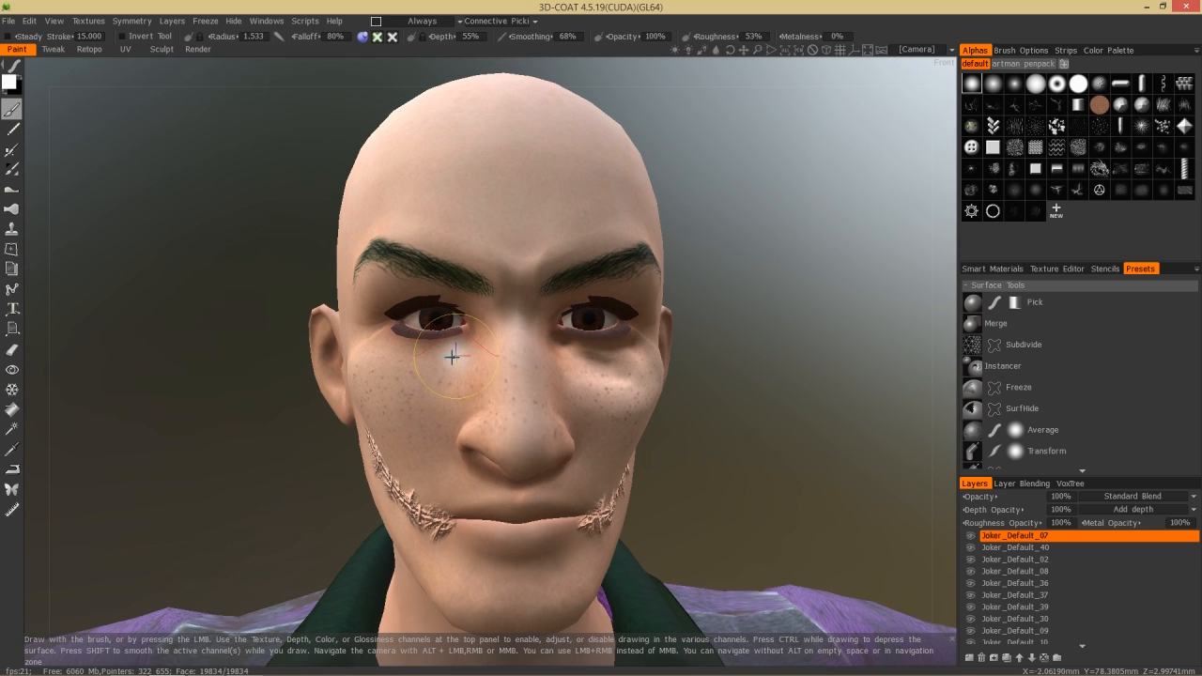
mouse_move(462, 350)
mouse_down()
mouse_move(390, 362)
mouse_move(394, 343)
mouse_move(461, 347)
mouse_move(416, 385)
mouse_up()
mouse_move(464, 351)
shift+mouse_down()
mouse_move(442, 383)
mouse_move(392, 383)
mouse_move(381, 333)
mouse_move(416, 375)
mouse_move(377, 385)
shift+mouse_up()
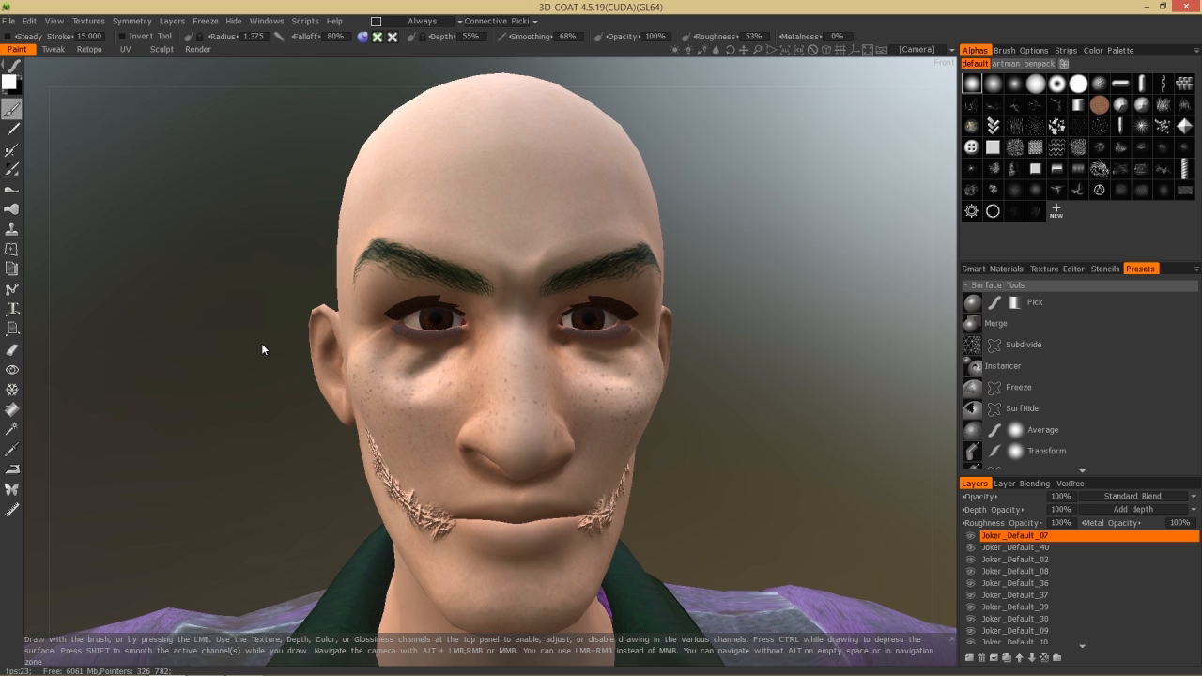
mouse_move(263, 363)
mouse_down()
mouse_move(296, 358)
mouse_move(258, 351)
mouse_up()
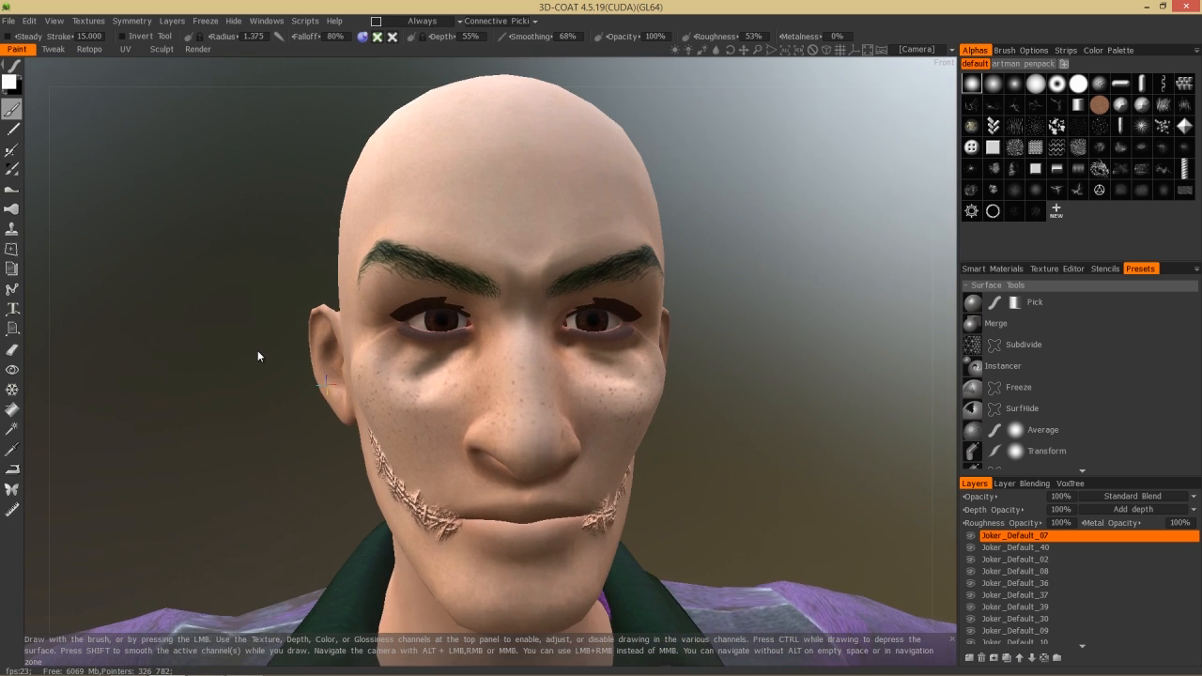
mouse_move(434, 367)
shift+mouse_down()
mouse_move(399, 383)
mouse_move(422, 388)
mouse_move(392, 389)
mouse_move(362, 344)
mouse_move(375, 378)
mouse_move(421, 405)
shift+mouse_up()
- Paint a raised brow ridge above both eyebrows with brush radius 1.375 and depth 55%, and smooth it into the forehead
mouse_move(747, 302)
mouse_down()
mouse_move(799, 322)
mouse_move(745, 332)
mouse_move(733, 305)
mouse_up()
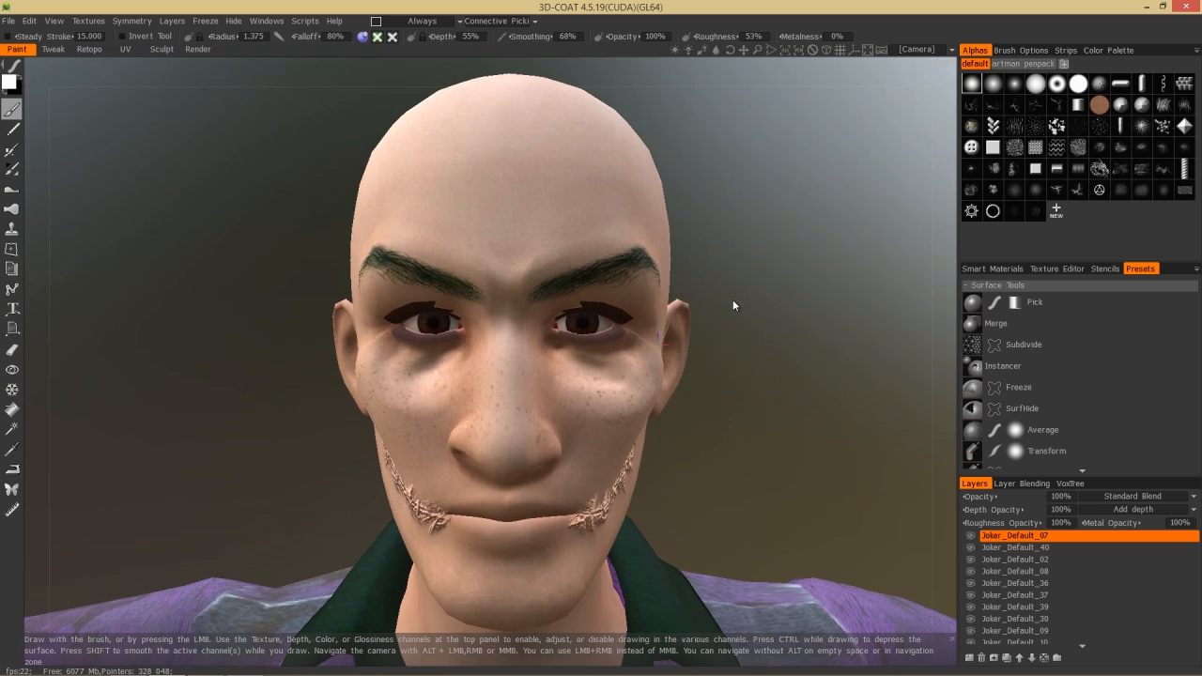
click(525, 266)
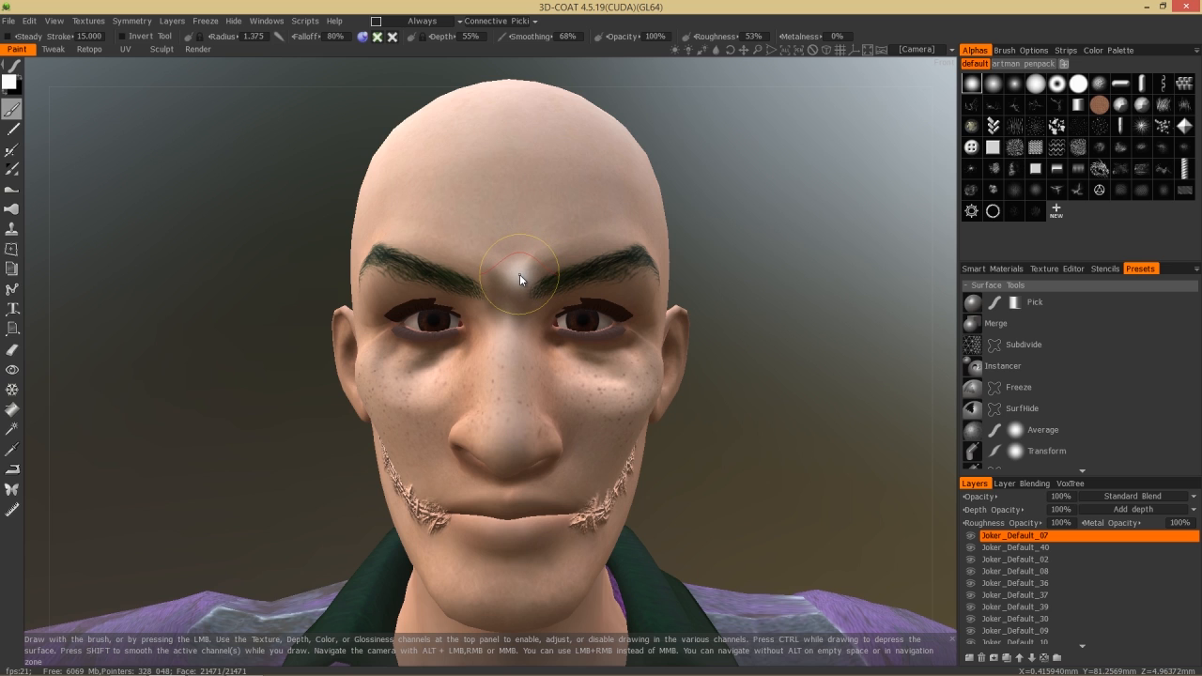
drag(546, 265, 636, 244)
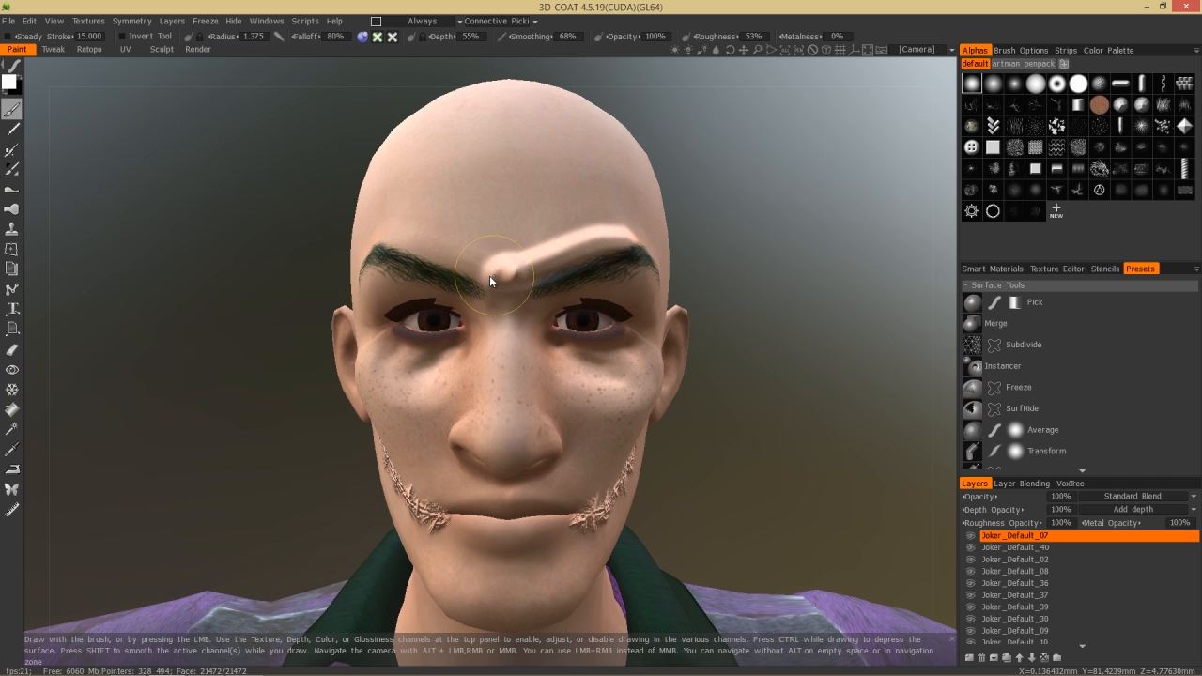
drag(459, 264, 396, 243)
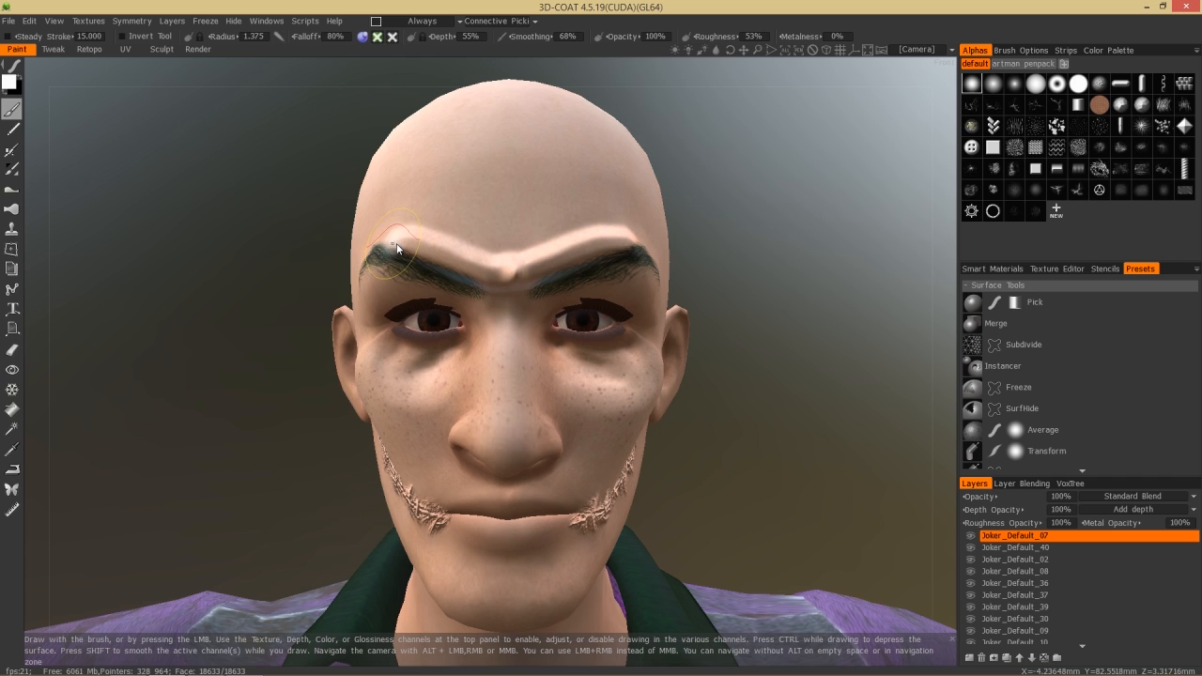
key(shift)
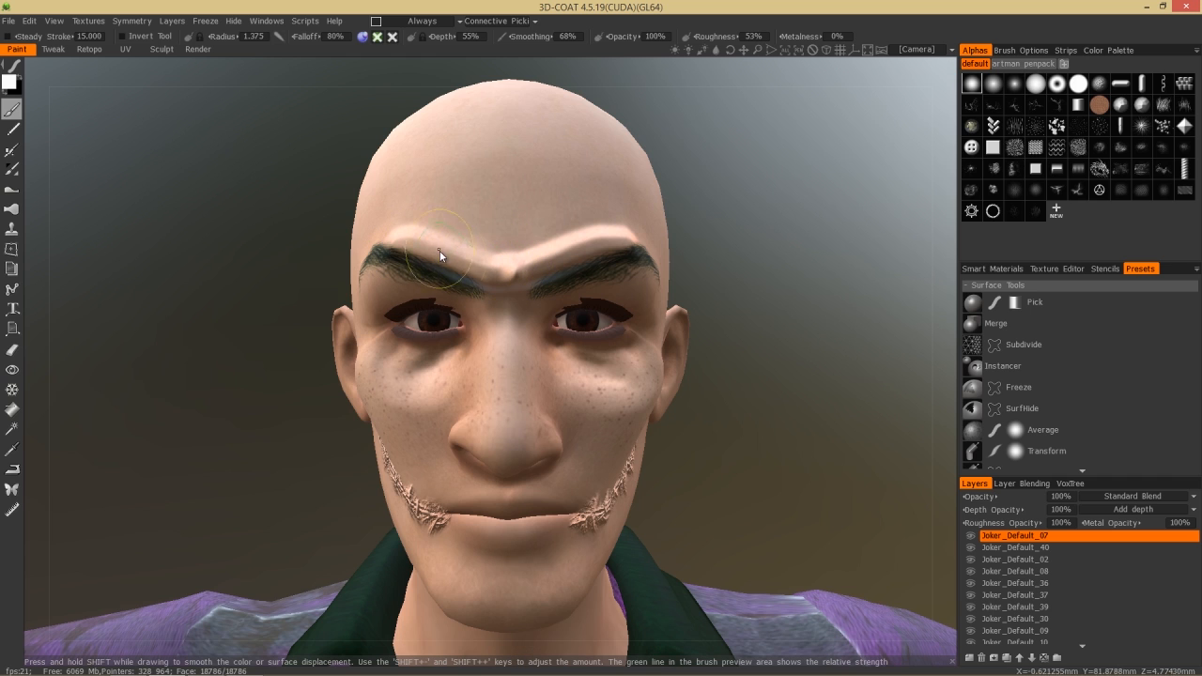
mouse_move(426, 246)
shift+mouse_down()
mouse_move(394, 240)
mouse_move(516, 271)
mouse_move(647, 230)
mouse_move(522, 288)
mouse_move(563, 249)
shift+mouse_up()
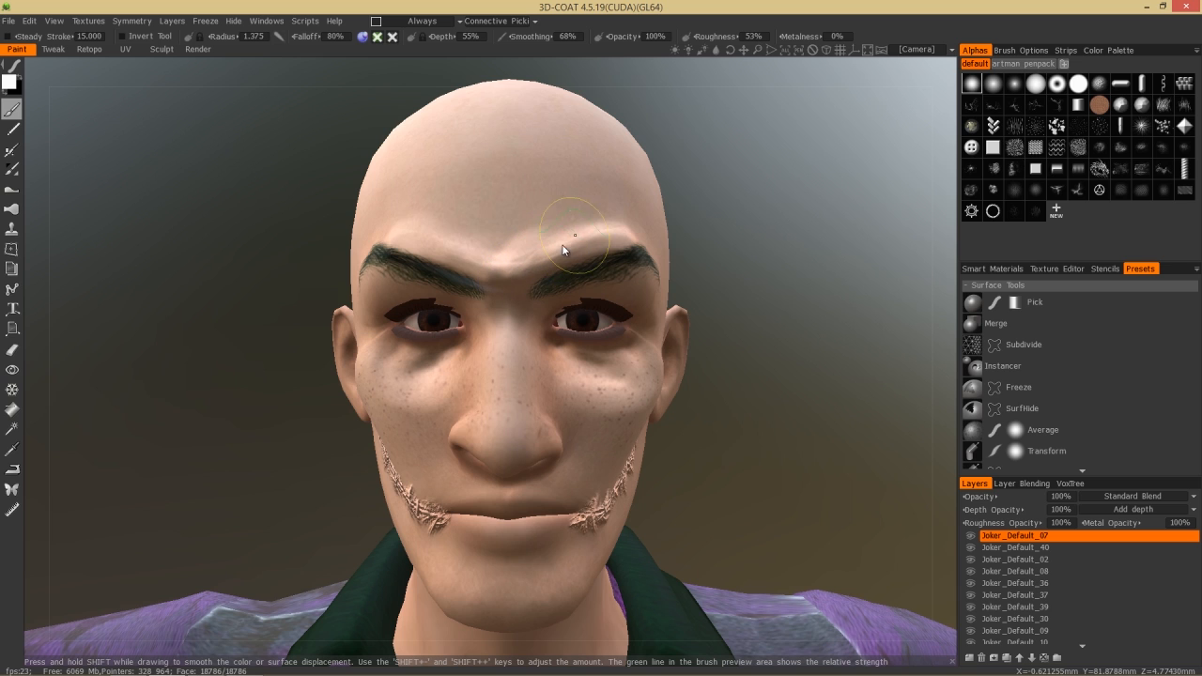
shift+drag(637, 222, 642, 235)
- Lower the brush depth to 9% and carve the area between the eyebrows inward
mouse_move(505, 287)
shift+mouse_down()
mouse_move(522, 256)
mouse_move(516, 269)
shift+mouse_up()
key(ctrl+z)
mouse_move(523, 262)
right_down()
mouse_move(518, 246)
mouse_move(511, 268)
right_up()
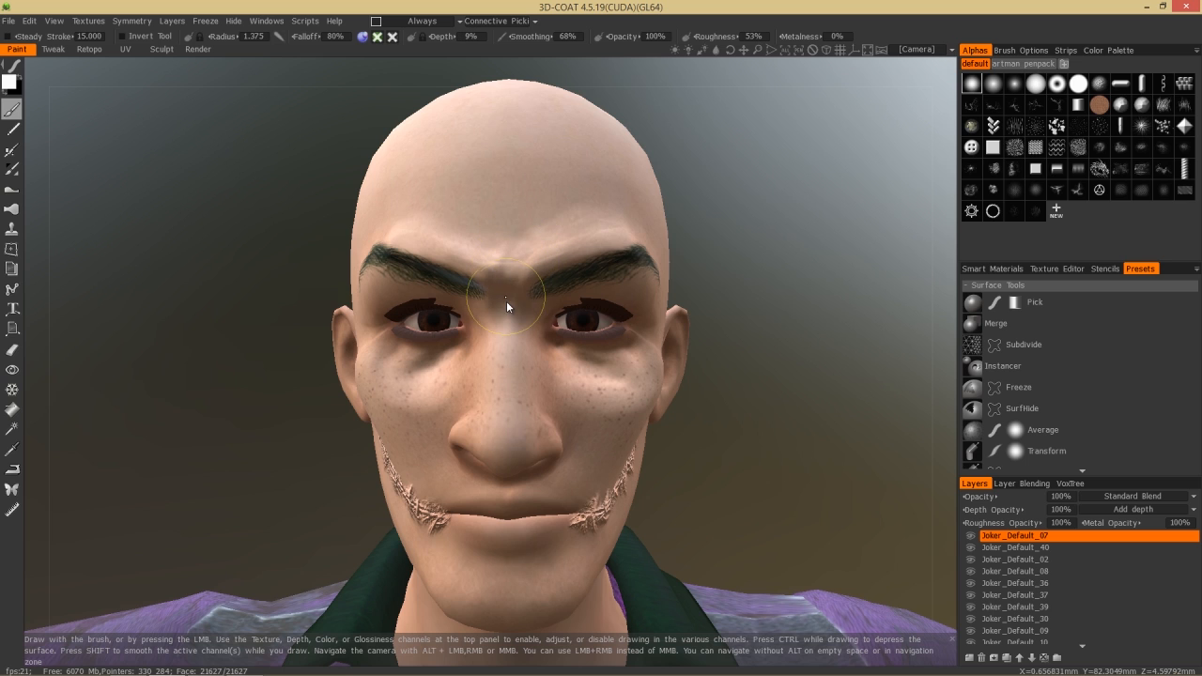
mouse_move(509, 304)
ctrl+mouse_down()
mouse_move(517, 233)
mouse_move(527, 256)
ctrl+mouse_up()
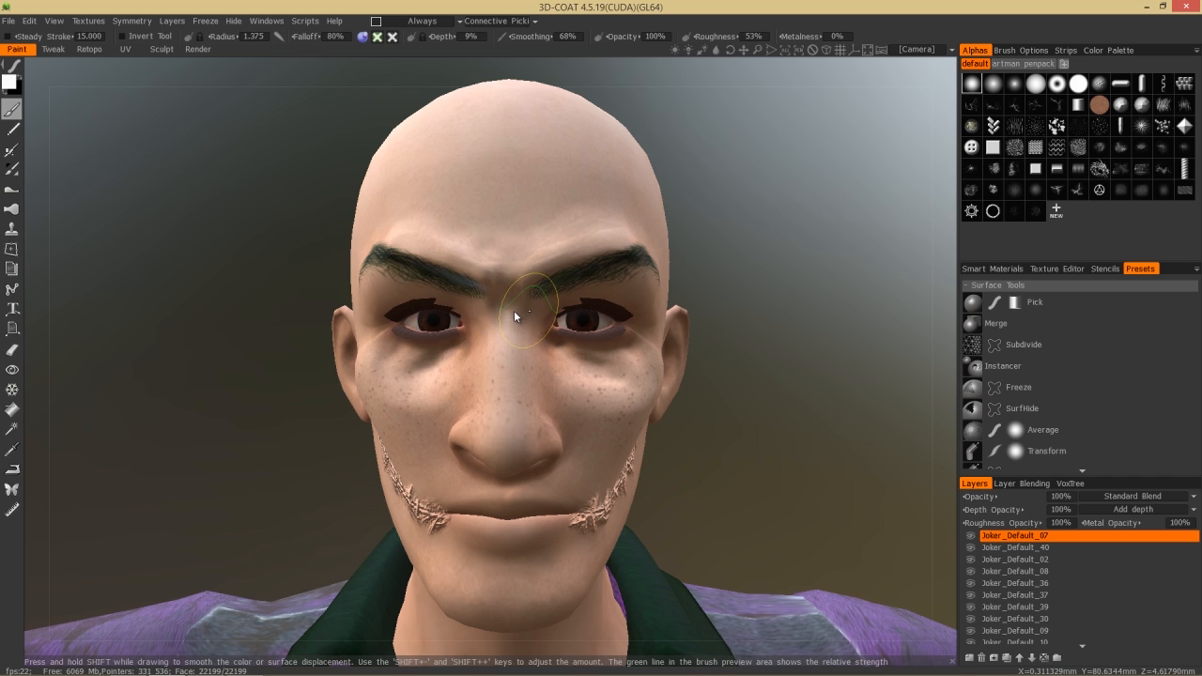
- Draw two vertical frown lines between the eyebrows with brush radius 0.210 and depth 42%
drag(758, 383, 724, 388)
scroll(578, 370, up, 5)
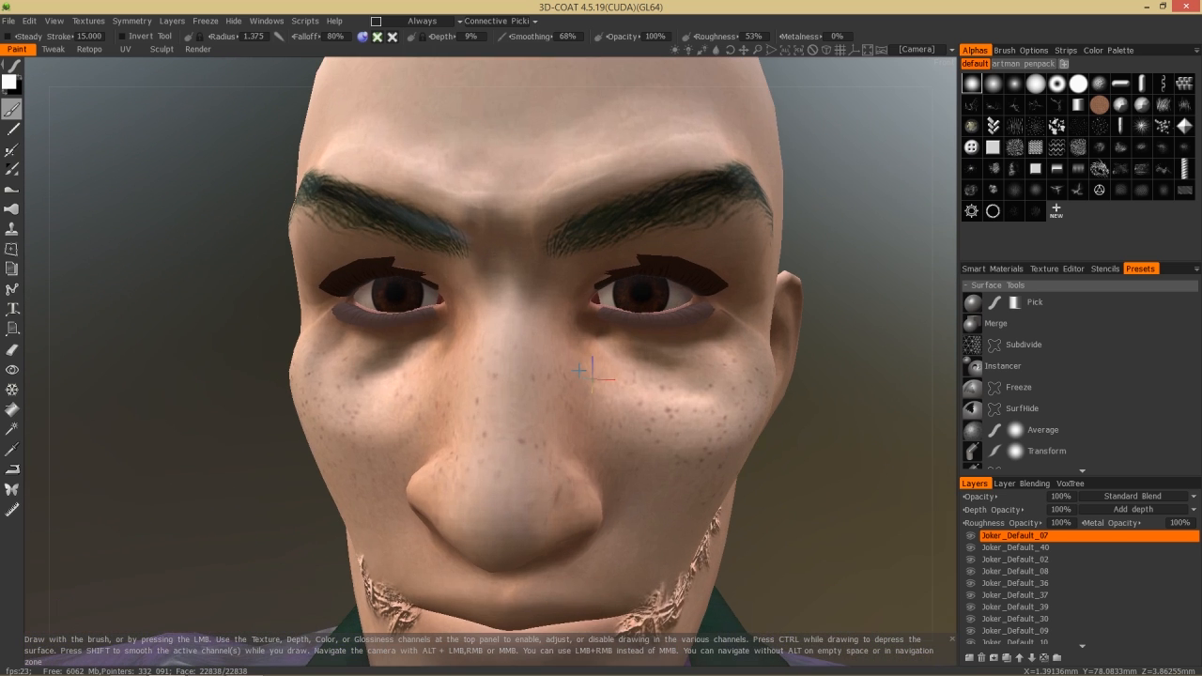
scroll(578, 370, up, 1)
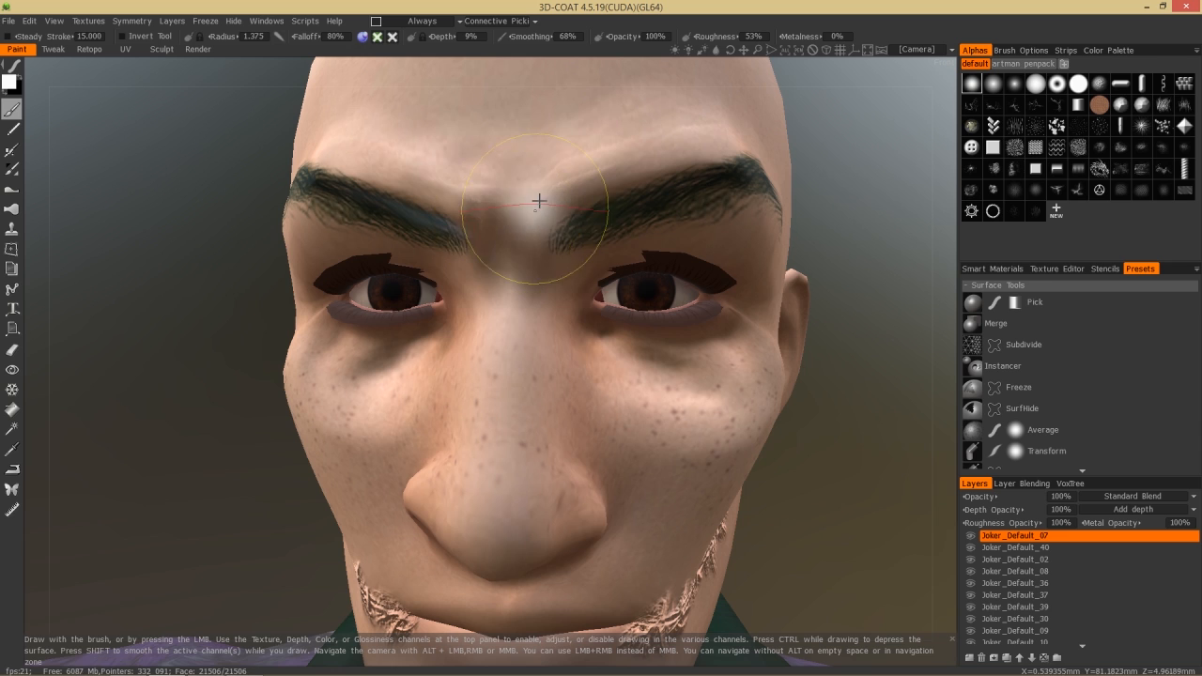
mouse_move(504, 179)
right_down()
mouse_move(516, 187)
mouse_move(451, 199)
right_up()
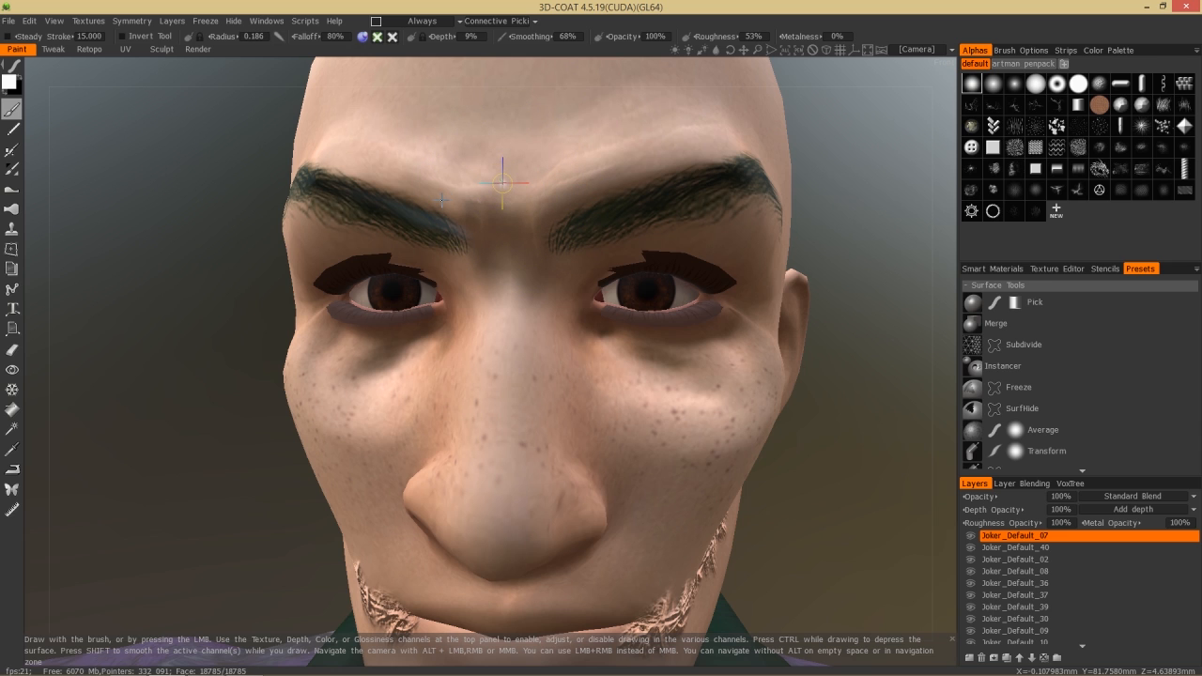
right_drag(497, 207, 497, 204)
mouse_move(537, 167)
mouse_down()
mouse_move(516, 240)
mouse_move(523, 264)
mouse_up()
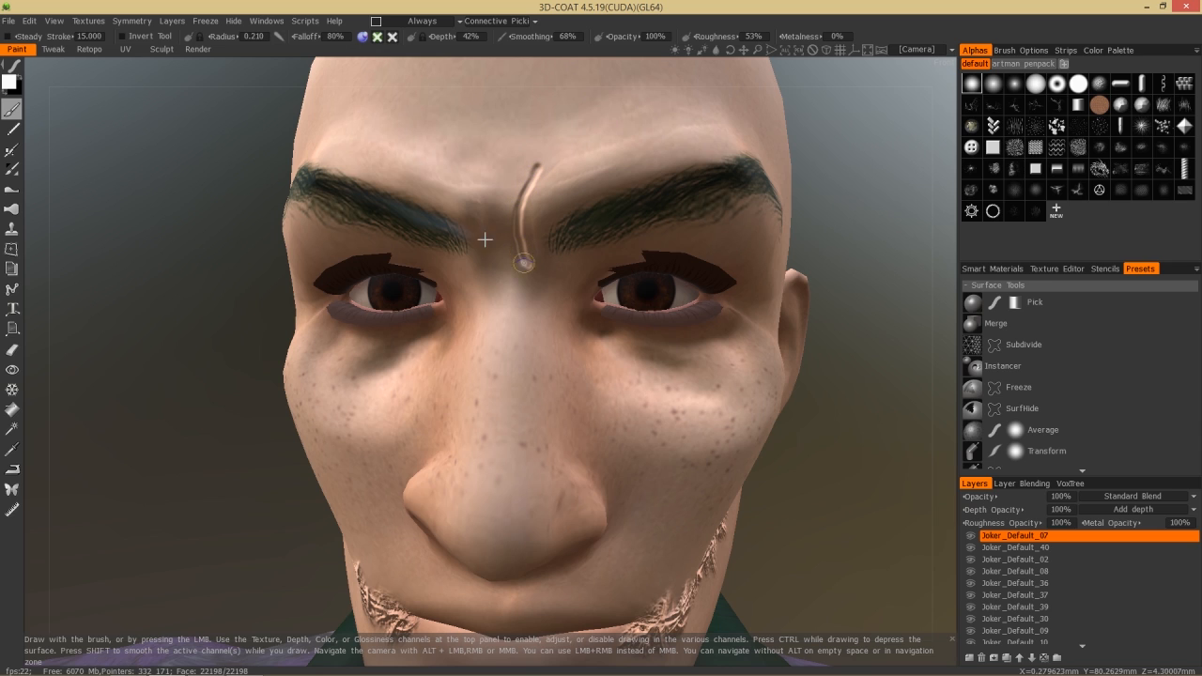
drag(477, 199, 472, 260)
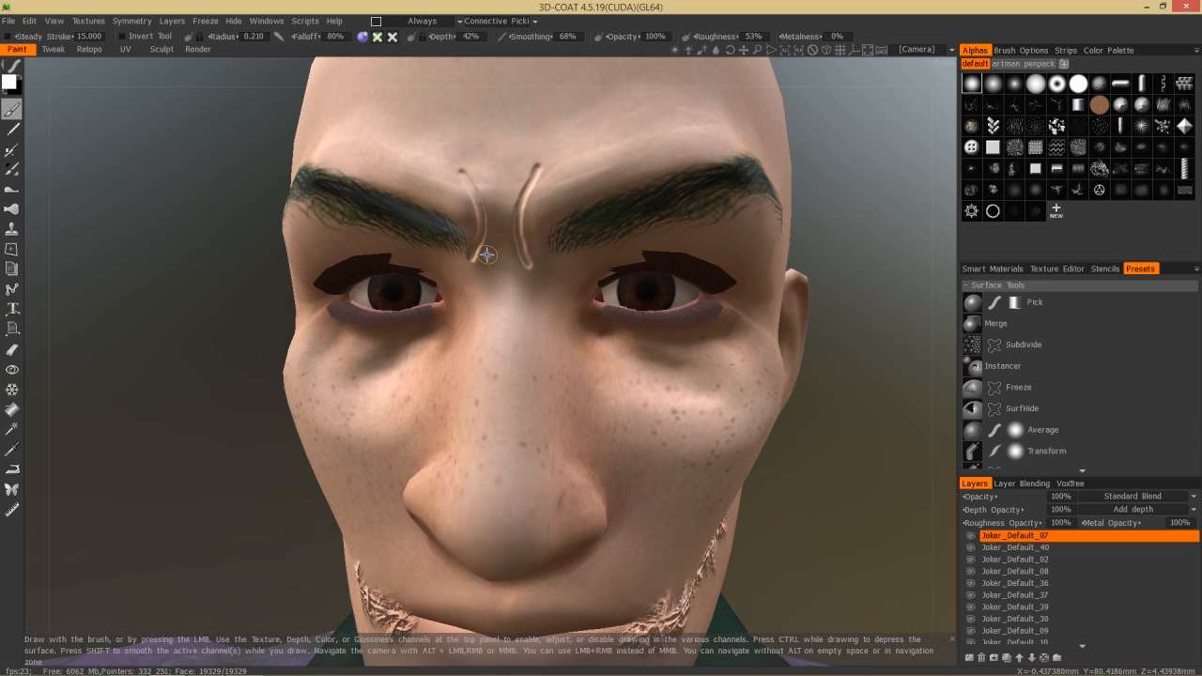
- Add short horizontal creases across the bridge of the nose and smooth them together with the frown lines
mouse_move(522, 248)
mouse_down()
mouse_move(529, 265)
mouse_move(479, 275)
mouse_up()
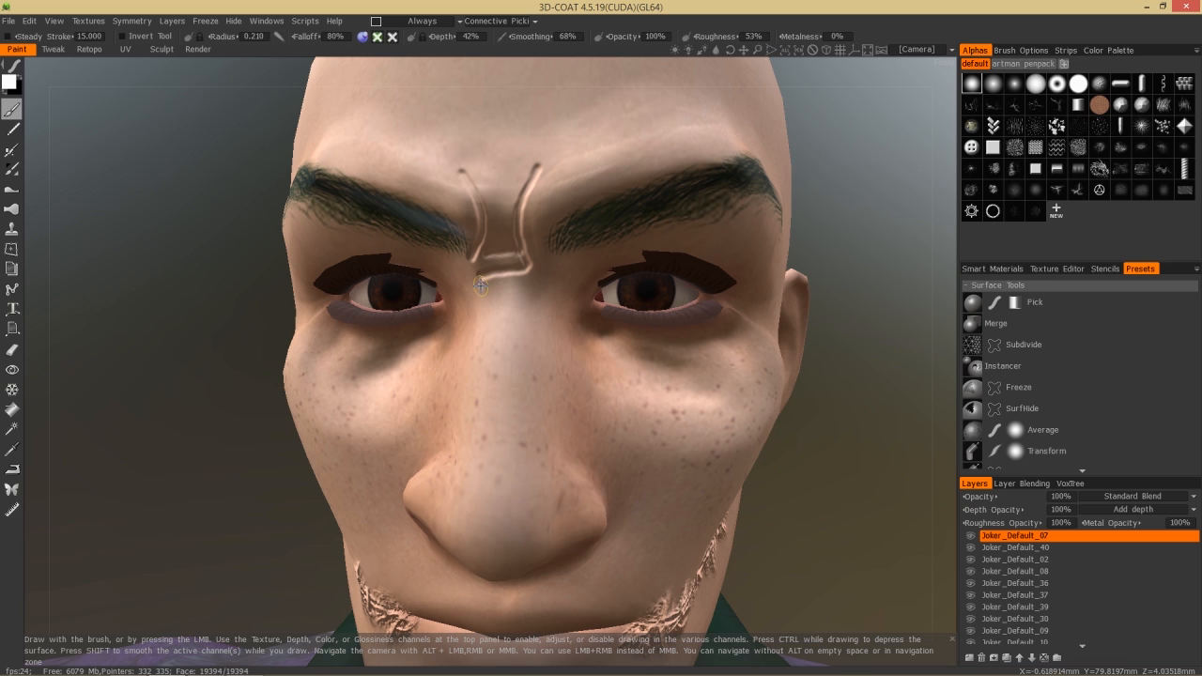
shift+drag(541, 176, 540, 173)
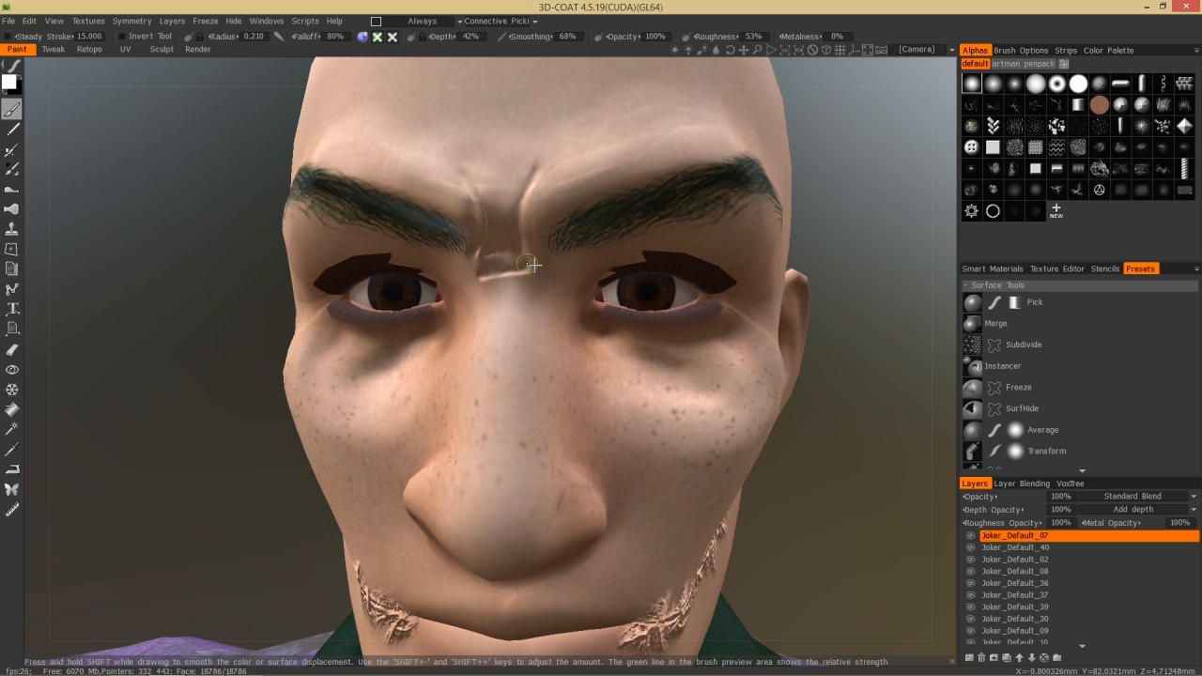
drag(513, 261, 503, 248)
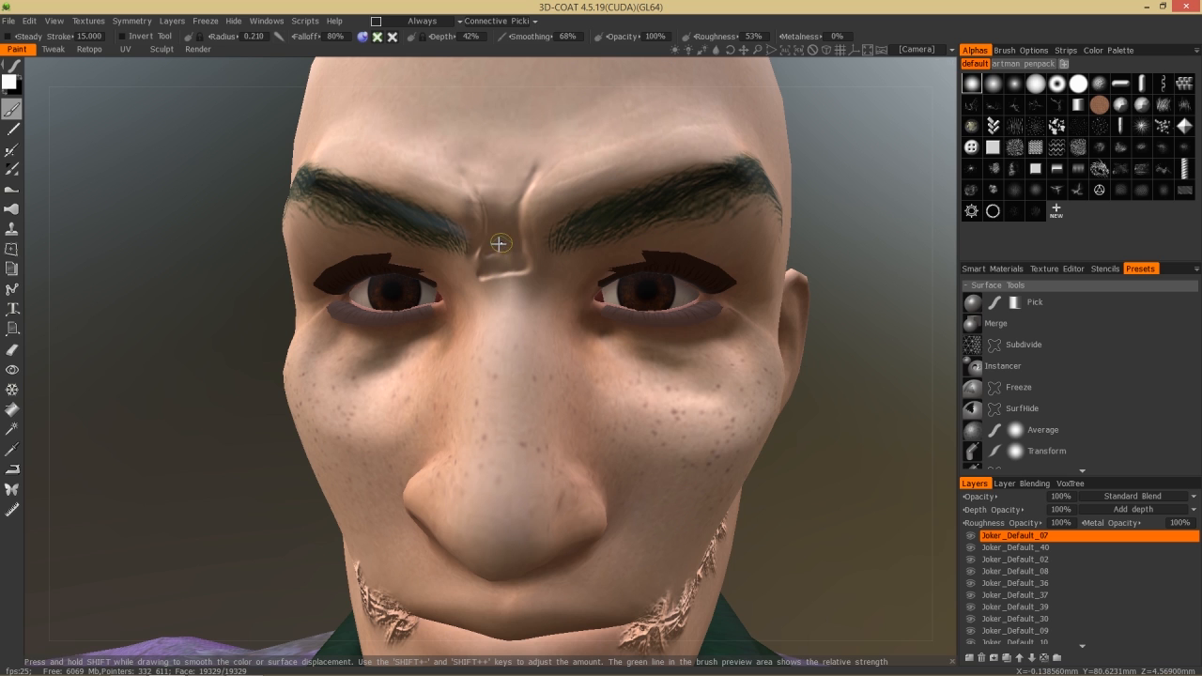
mouse_move(655, 338)
alt+mouse_down()
mouse_move(609, 351)
mouse_move(578, 338)
mouse_move(539, 286)
alt+mouse_up()
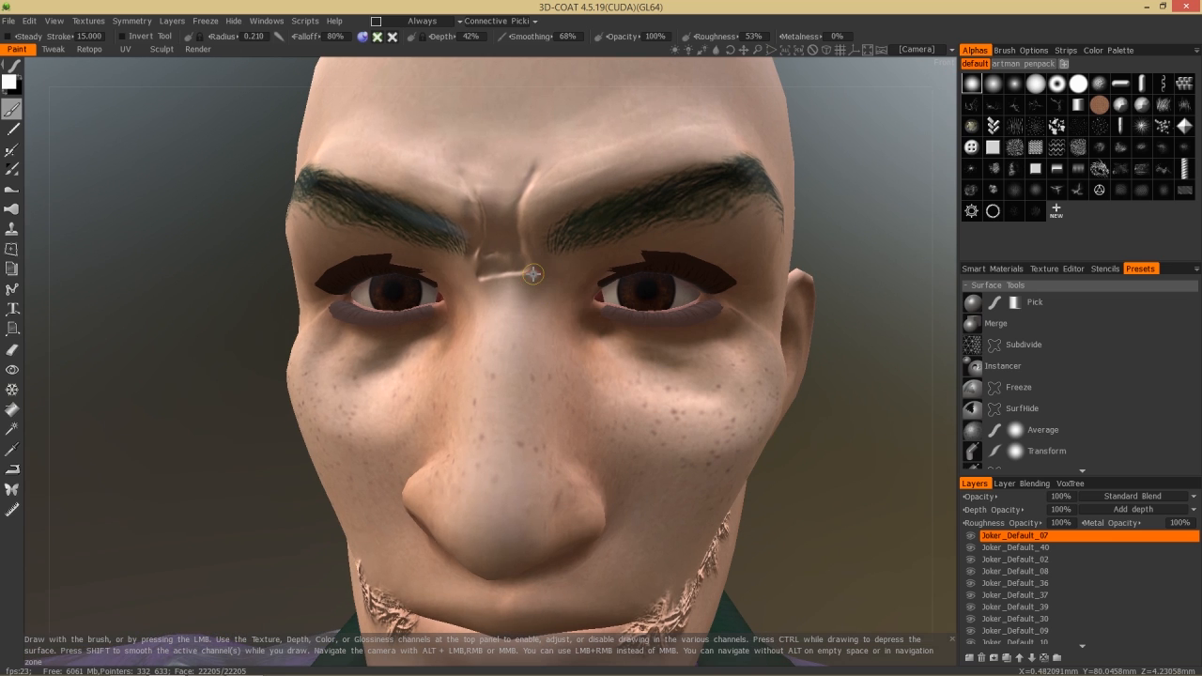
drag(520, 284, 499, 286)
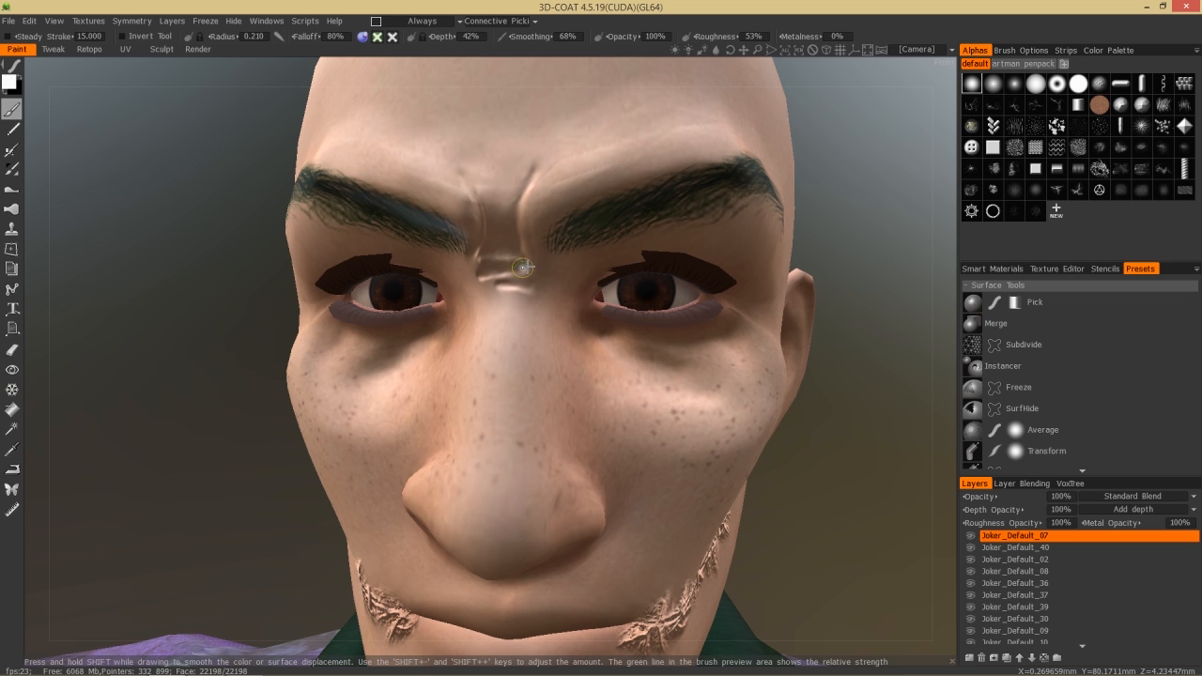
- Strengthen the frown line beside the right eyebrow, smooth the nose-bridge creases, and soften the upper end of the left frown line
mouse_move(268, 350)
mouse_down()
mouse_move(290, 343)
mouse_move(258, 340)
mouse_up()
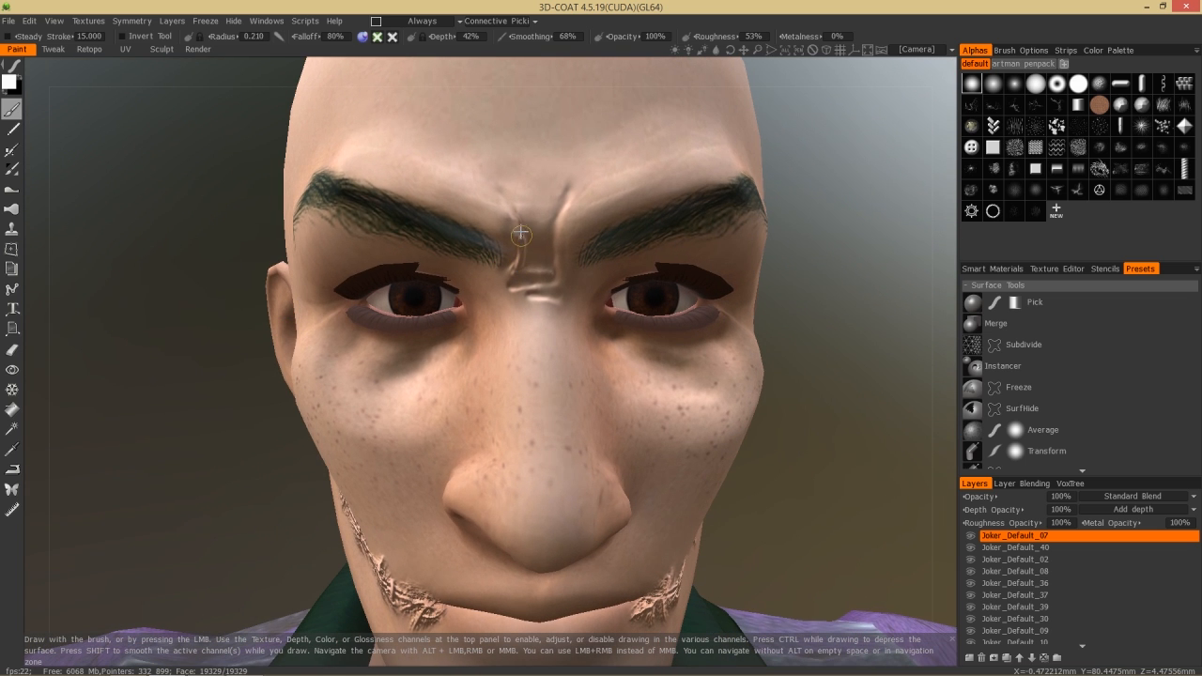
drag(516, 221, 519, 256)
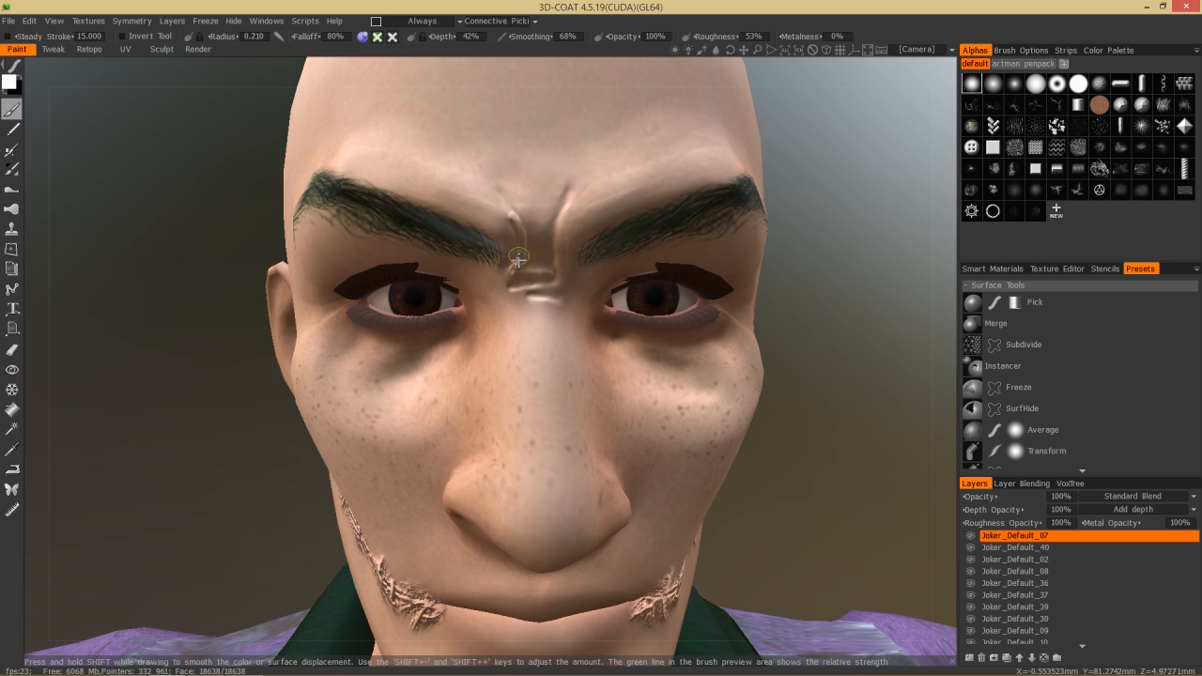
mouse_move(509, 208)
mouse_down()
mouse_move(529, 235)
mouse_move(526, 255)
mouse_up()
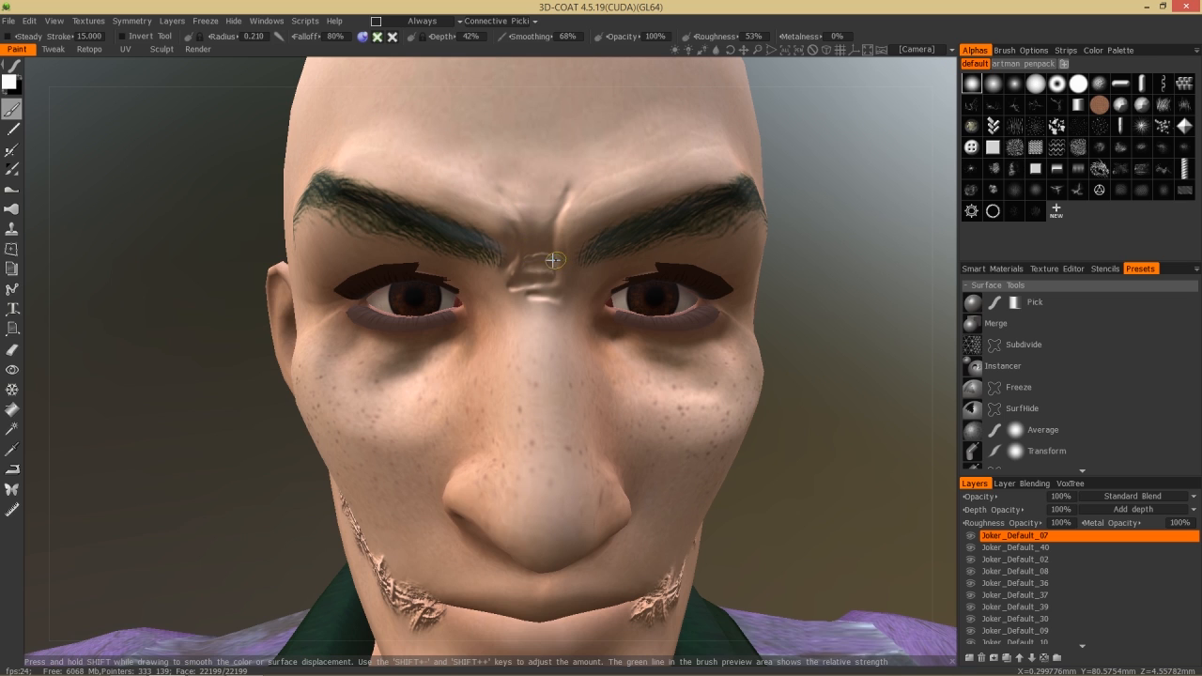
mouse_move(548, 255)
shift+mouse_down()
mouse_move(532, 249)
mouse_move(538, 260)
shift+mouse_up()
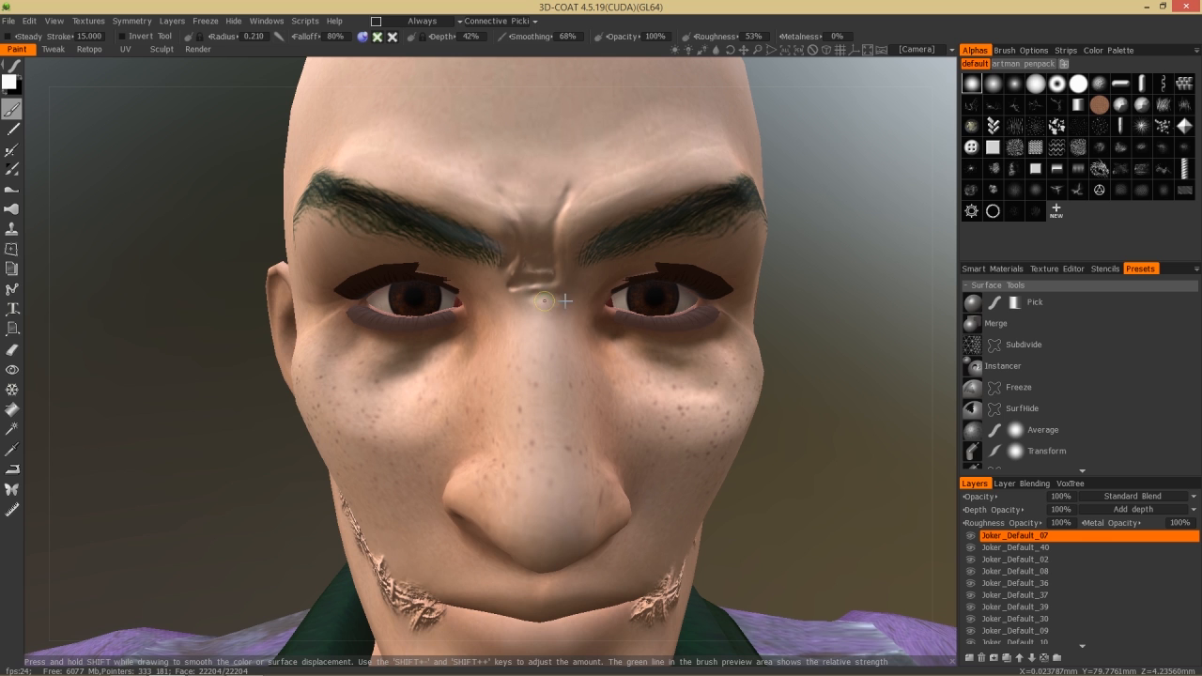
mouse_move(741, 375)
alt+mouse_down()
mouse_move(640, 379)
mouse_move(737, 376)
alt+mouse_up()
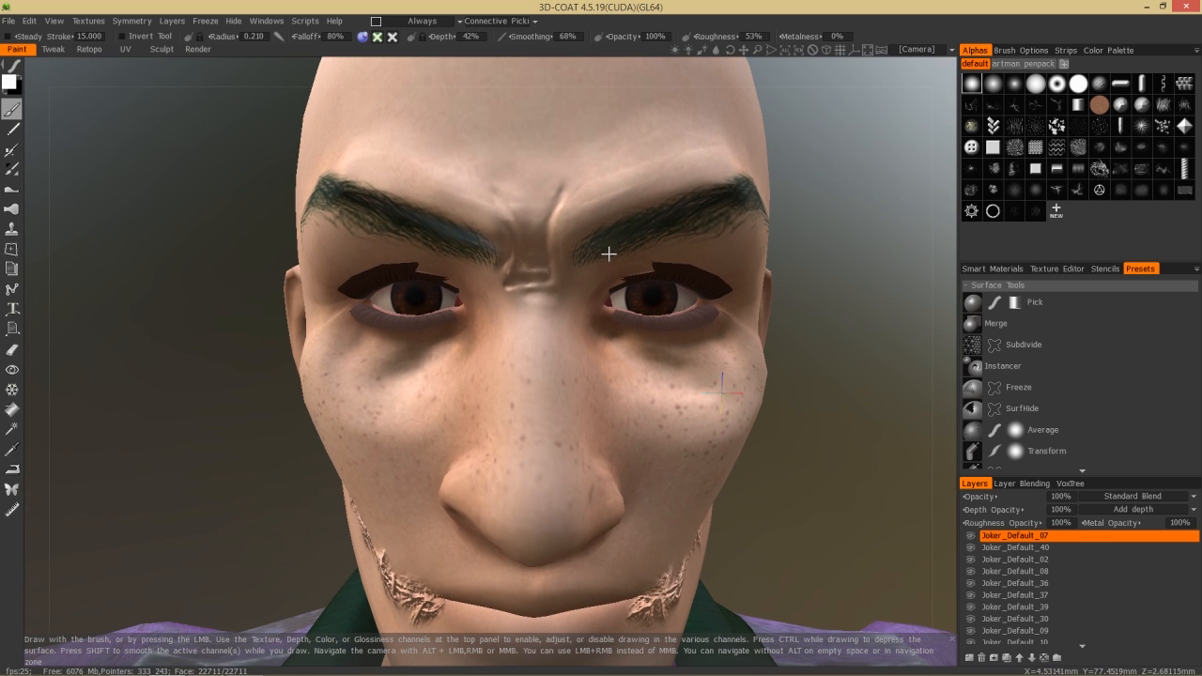
mouse_move(572, 212)
mouse_down()
mouse_move(552, 195)
mouse_move(561, 186)
mouse_up()
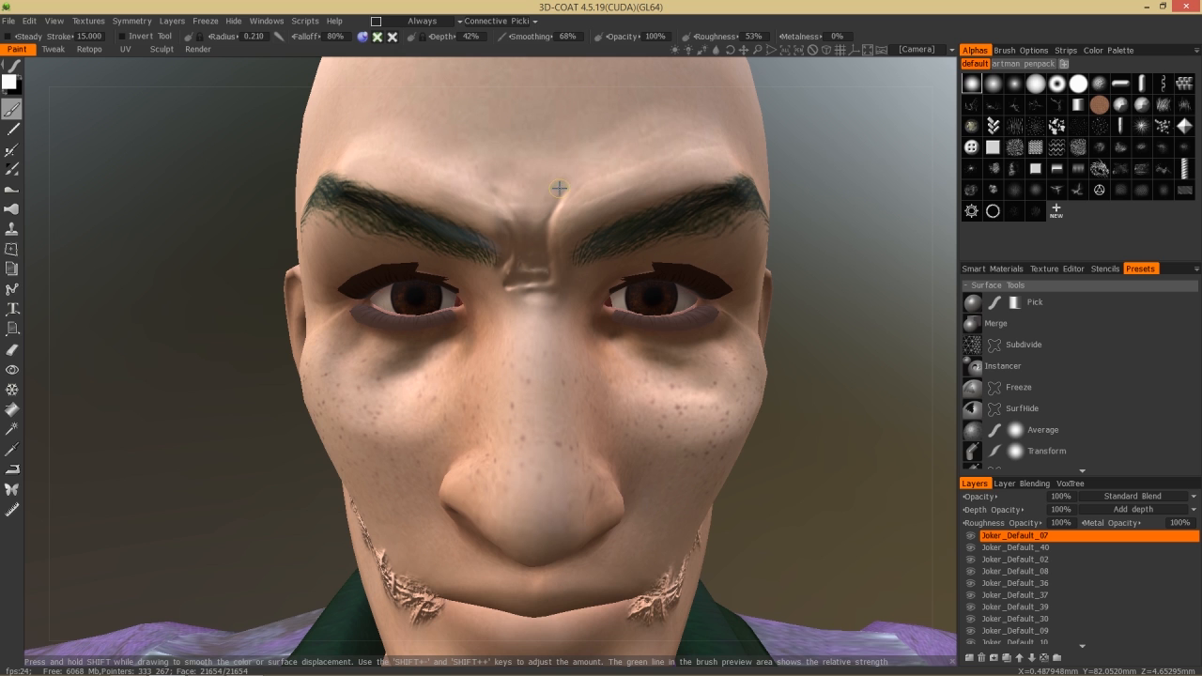
- Carve a slanted crease below the inner corner of each eye with brush radius 0.210 and depth 42%
mouse_move(926, 351)
mouse_down()
mouse_move(872, 364)
mouse_move(916, 365)
mouse_up()
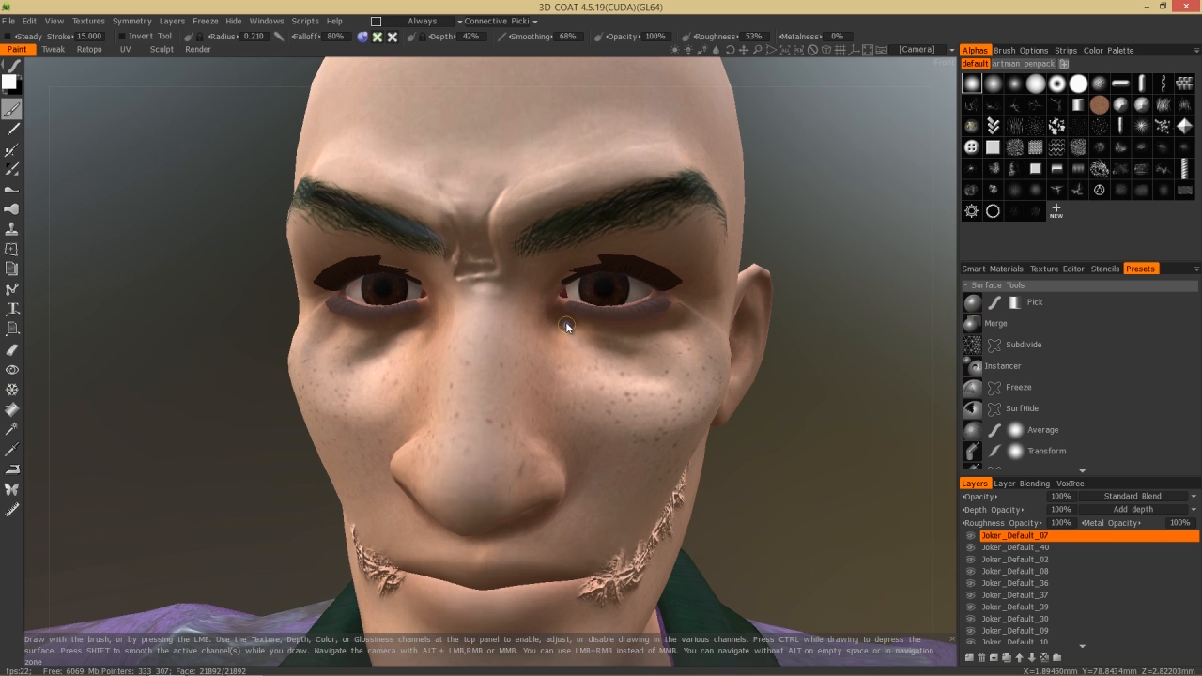
drag(587, 337, 652, 359)
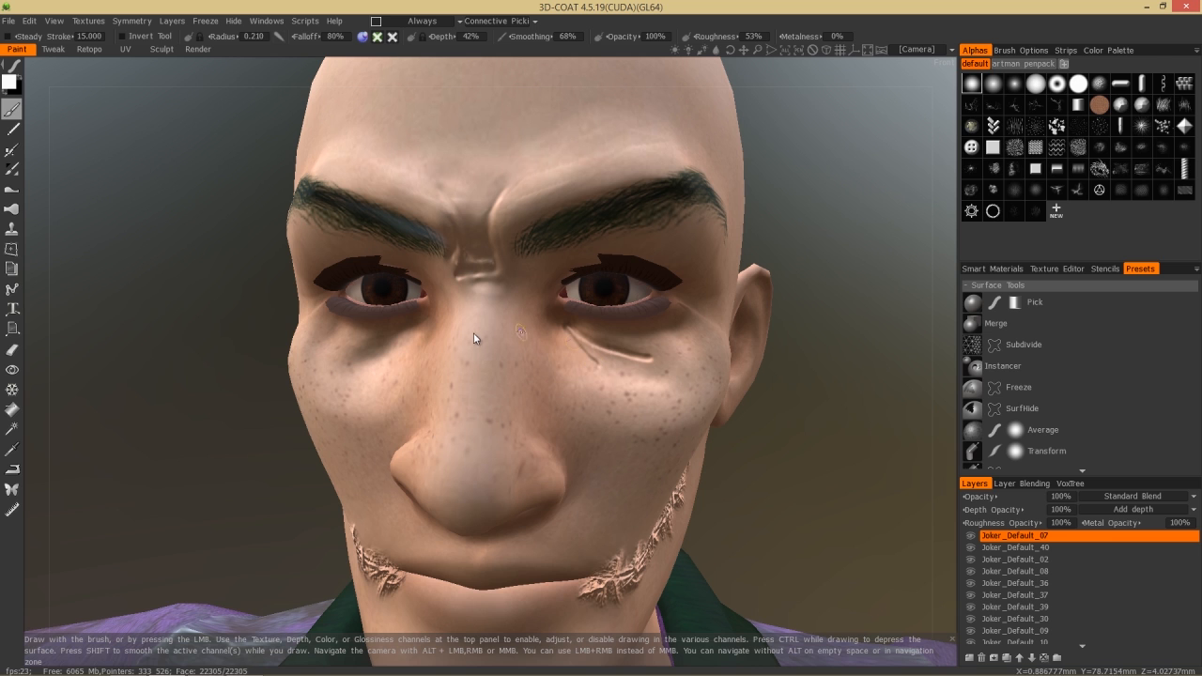
drag(131, 368, 184, 377)
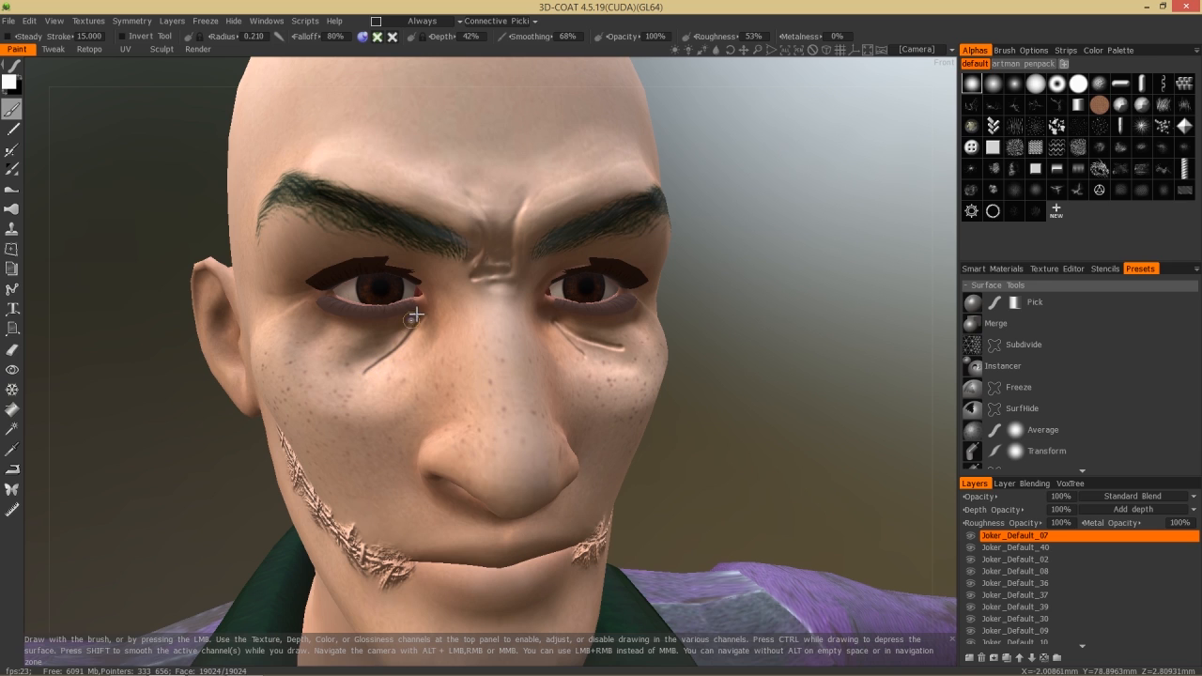
mouse_move(423, 320)
mouse_down()
mouse_move(409, 356)
mouse_move(419, 331)
mouse_move(374, 368)
mouse_up()
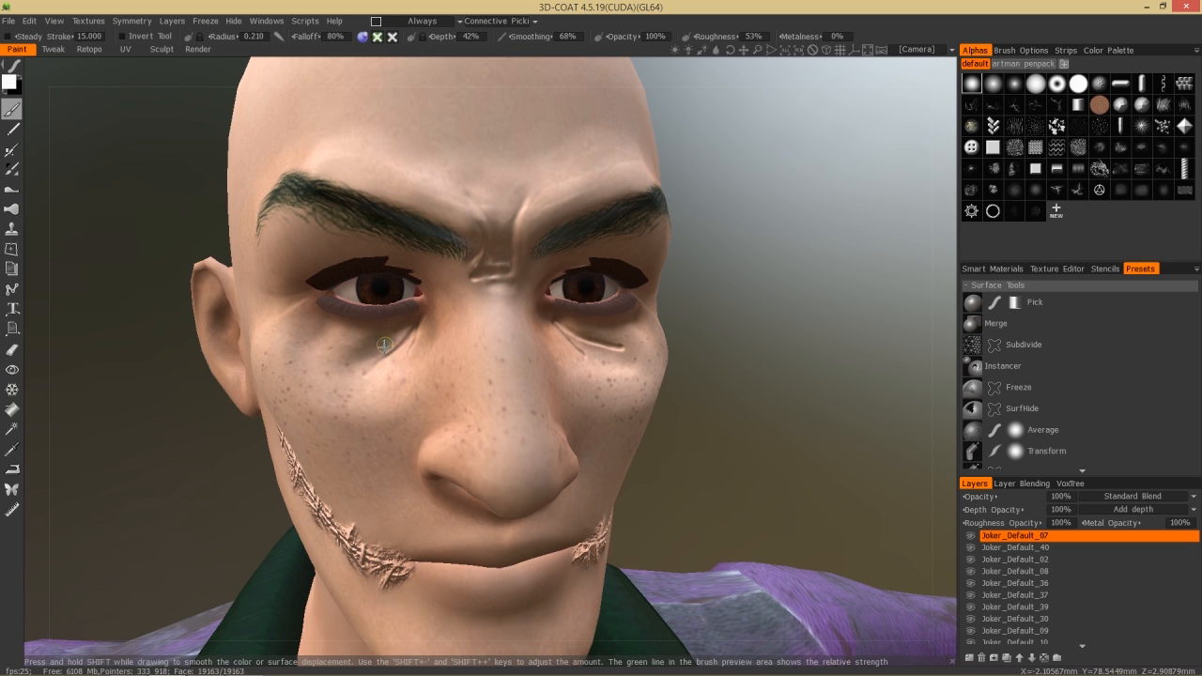
- Smooth the creases under both eyes so they blend into the eye bags
drag(822, 380, 778, 384)
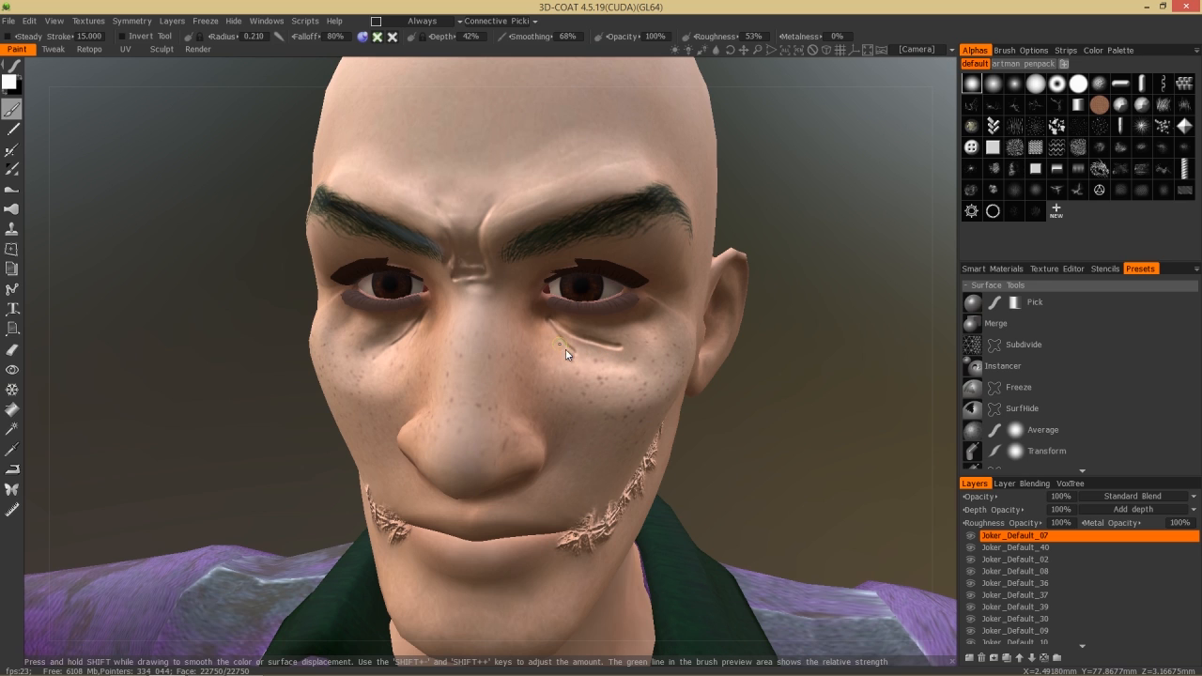
shift+drag(571, 352, 622, 344)
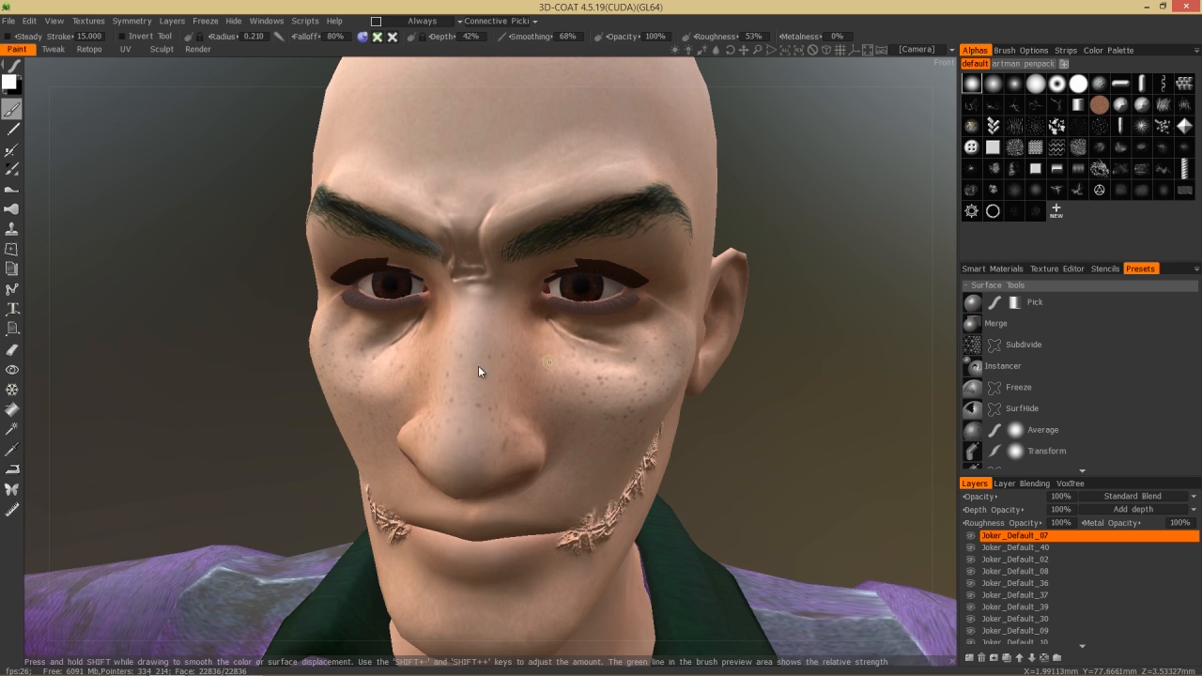
drag(279, 381, 399, 336)
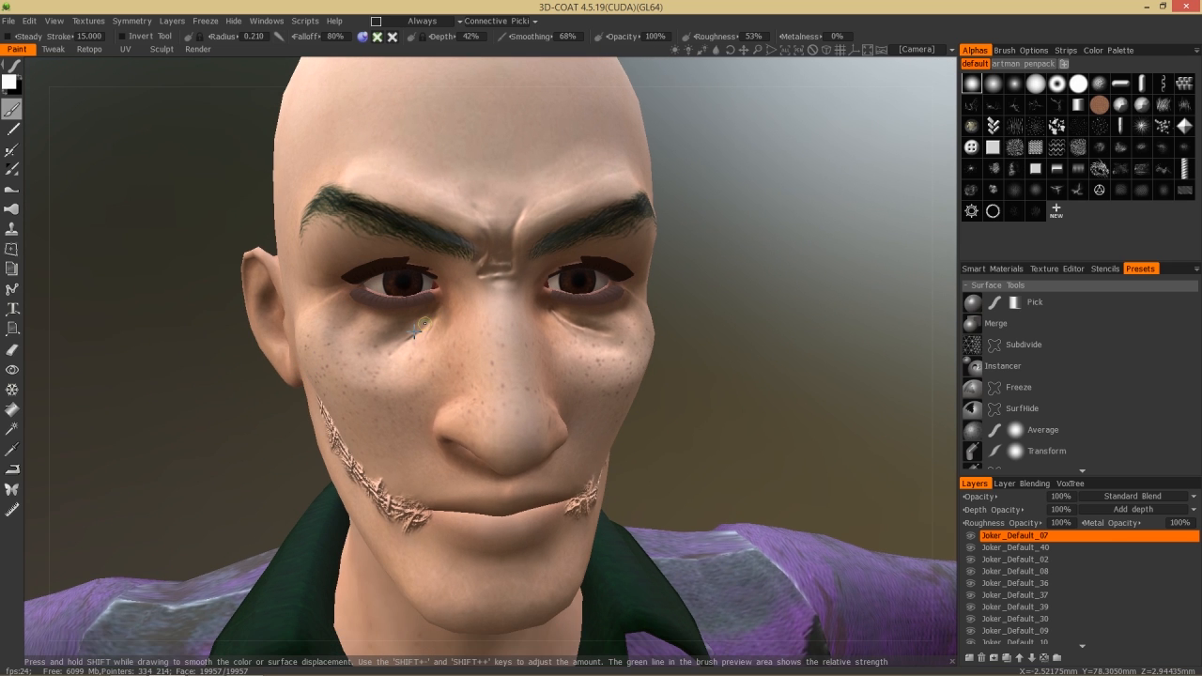
mouse_move(705, 362)
mouse_down()
mouse_move(632, 348)
mouse_move(686, 365)
mouse_move(662, 348)
mouse_up()
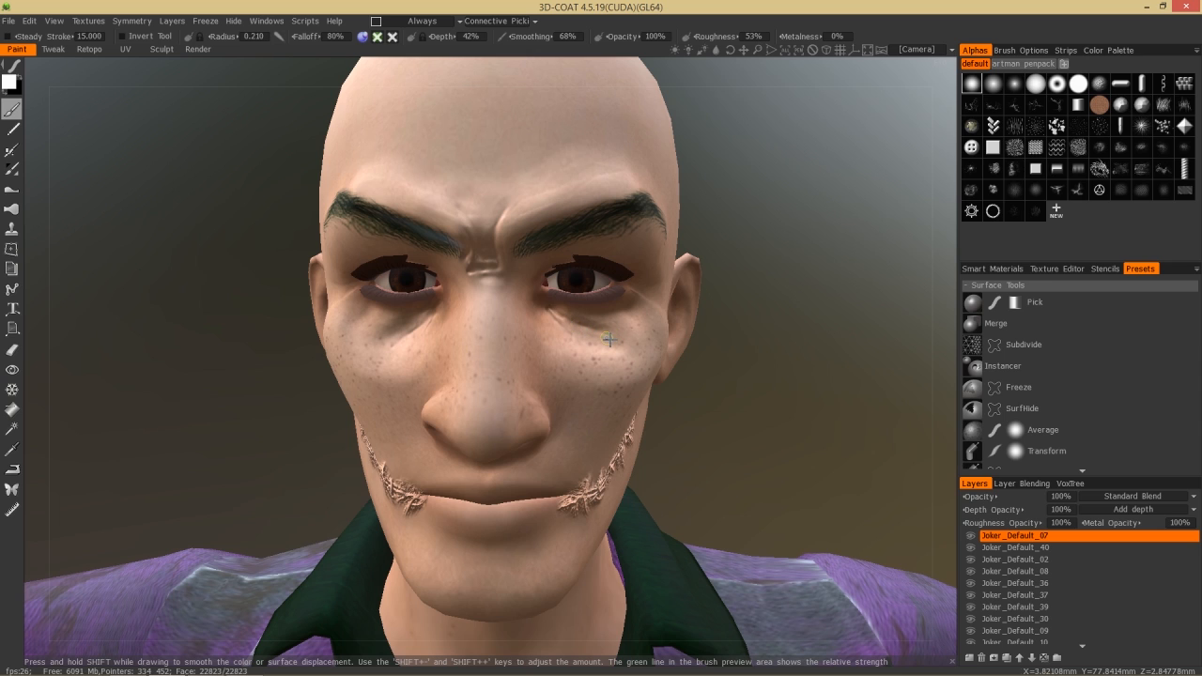
drag(719, 347, 759, 394)
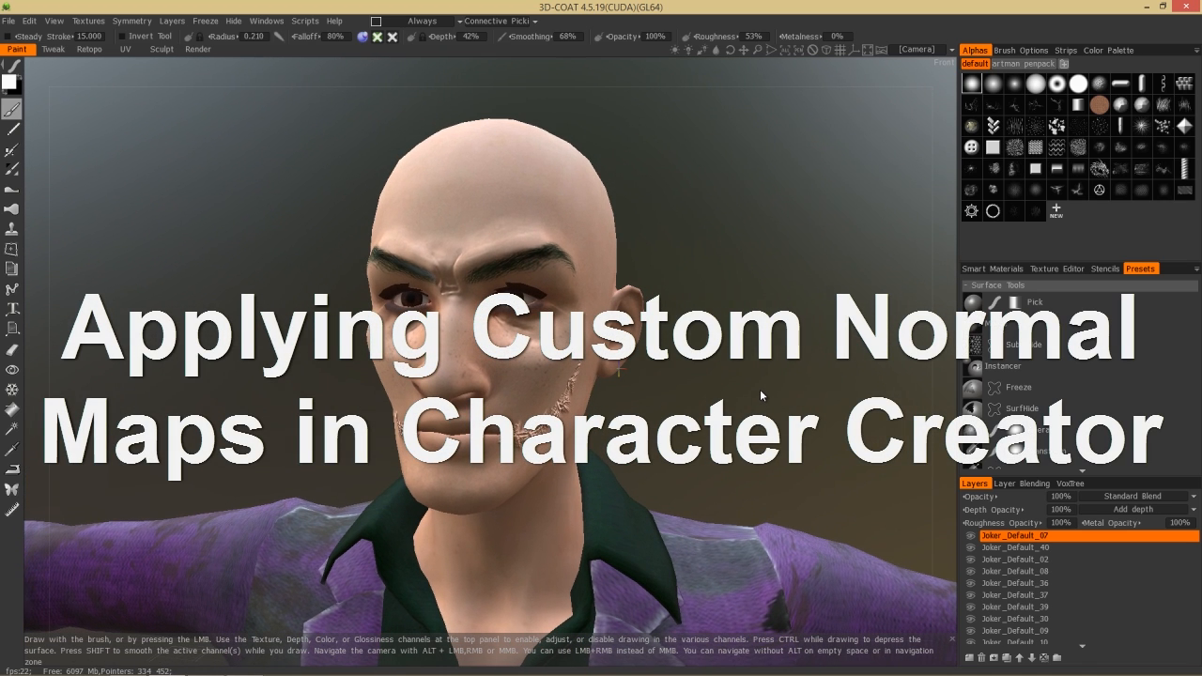
drag(759, 389, 766, 390)
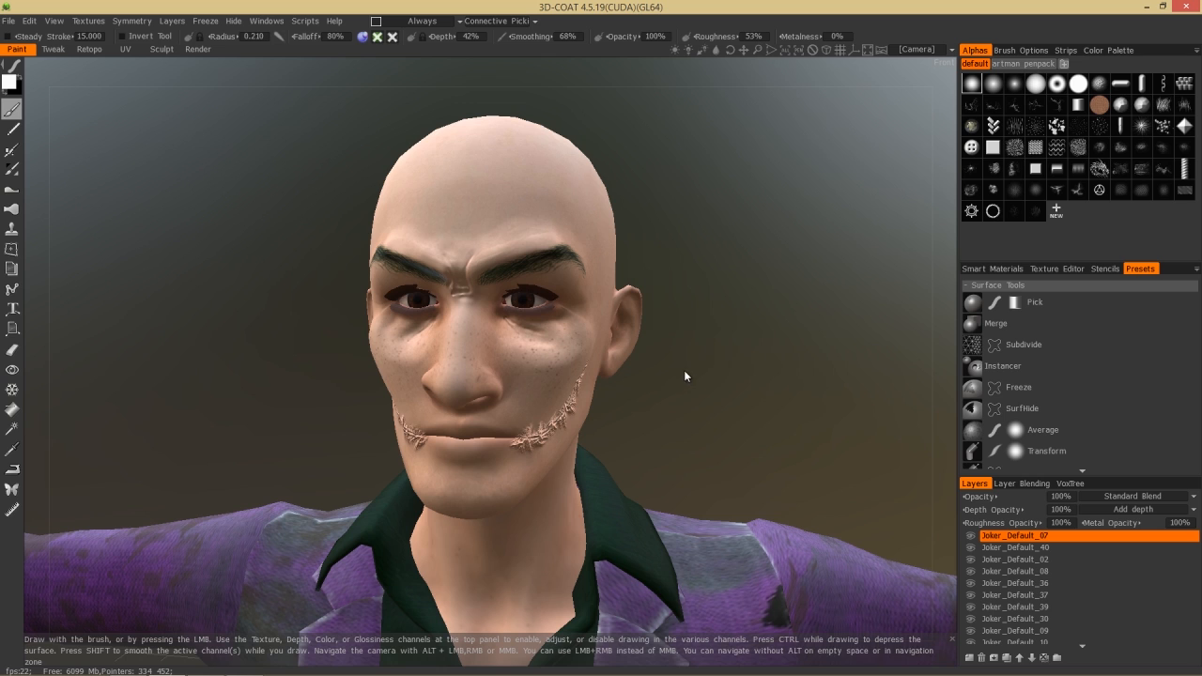
- Export the tangent-space low-poly normal map for the UV set Joker_Default_39
click(94, 23)
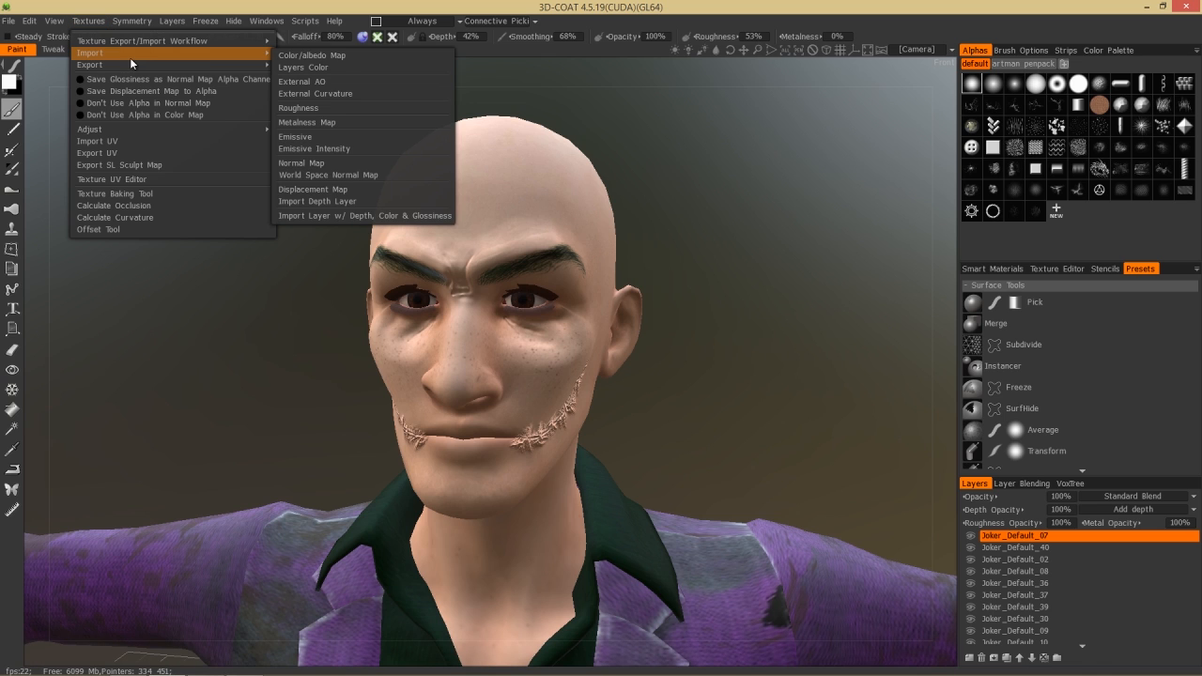
mouse_move(128, 62)
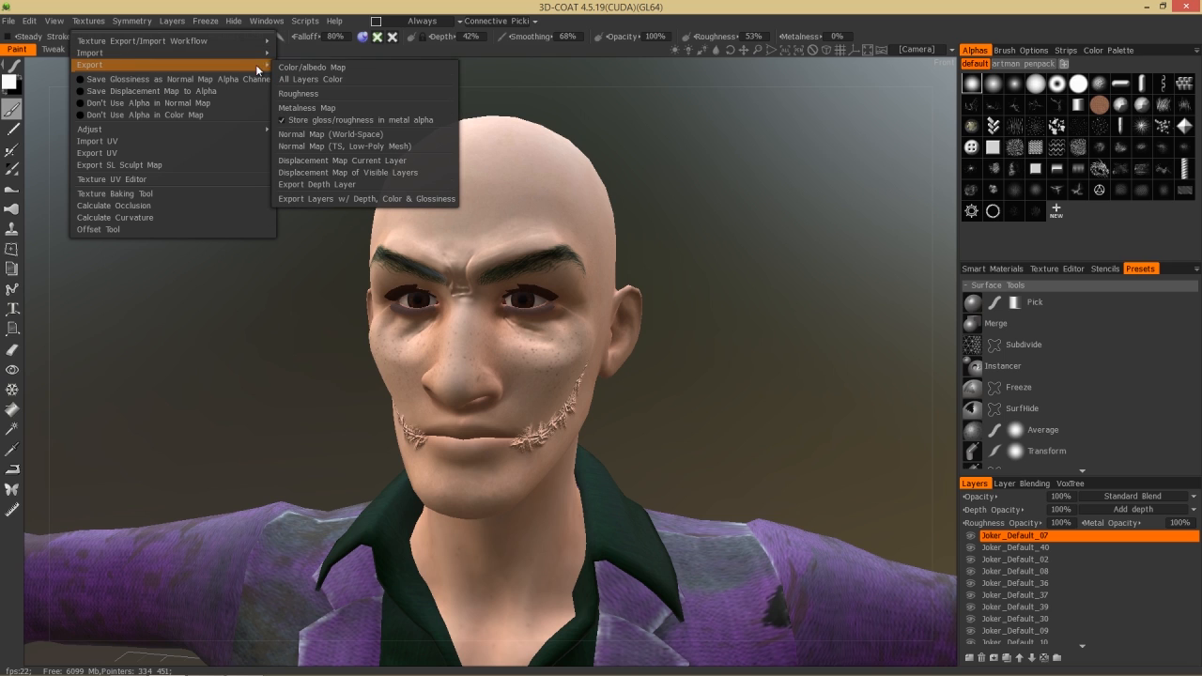
click(353, 145)
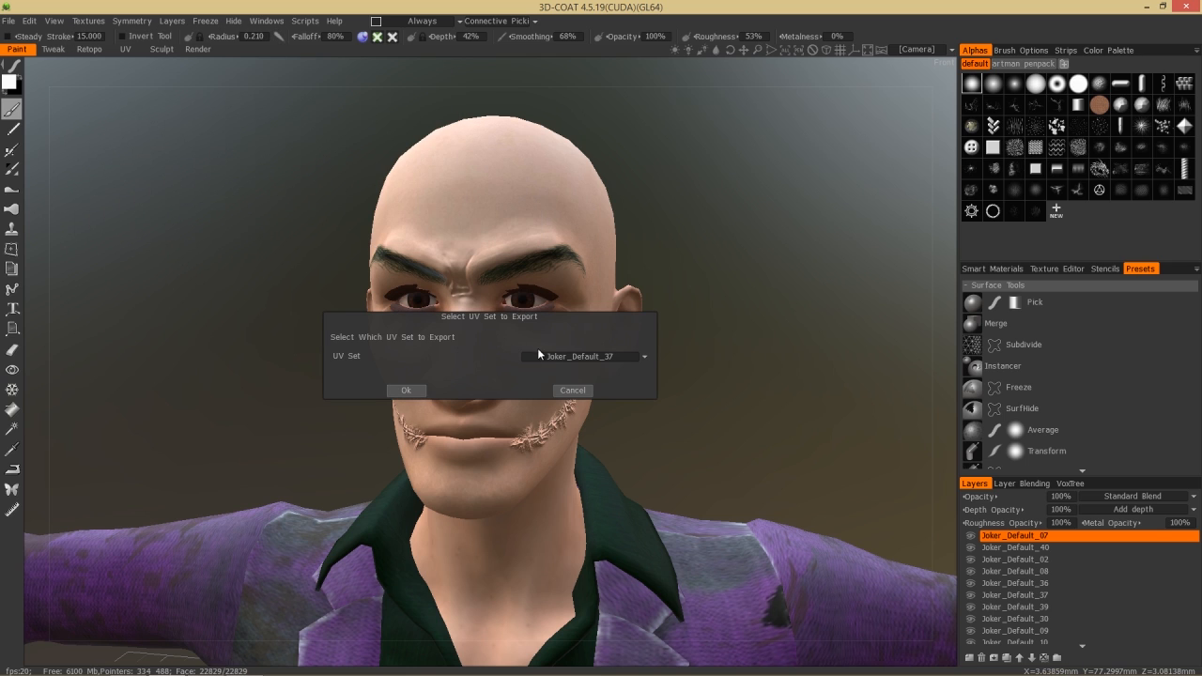
click(642, 355)
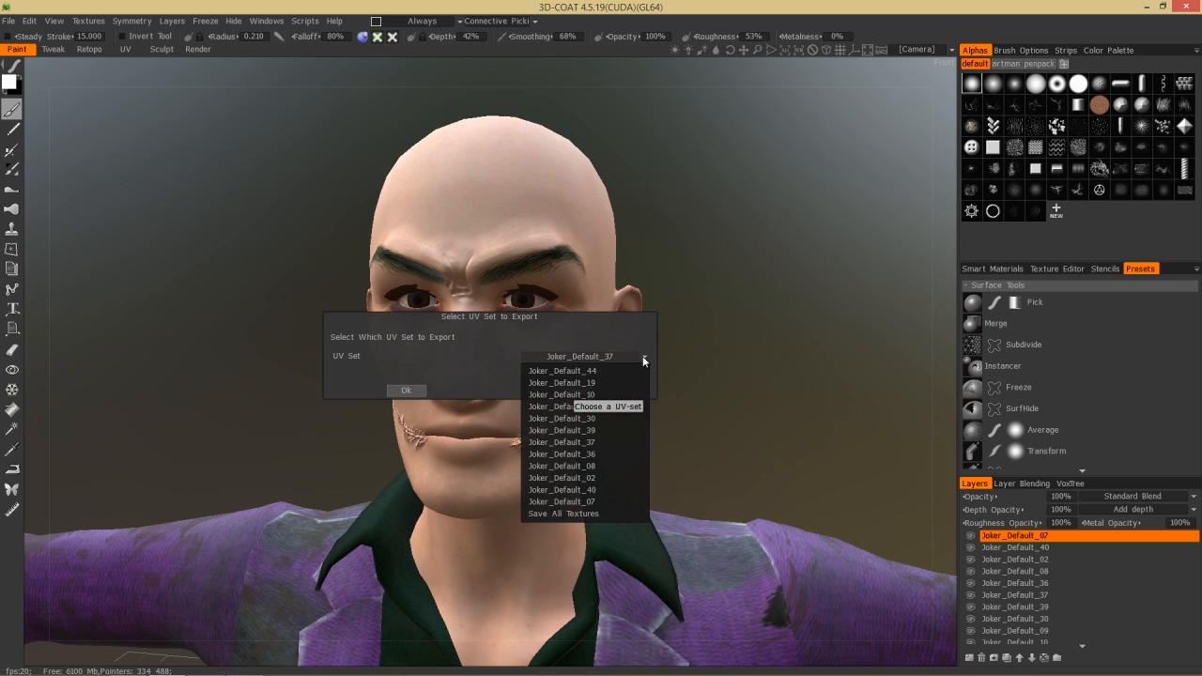
click(602, 431)
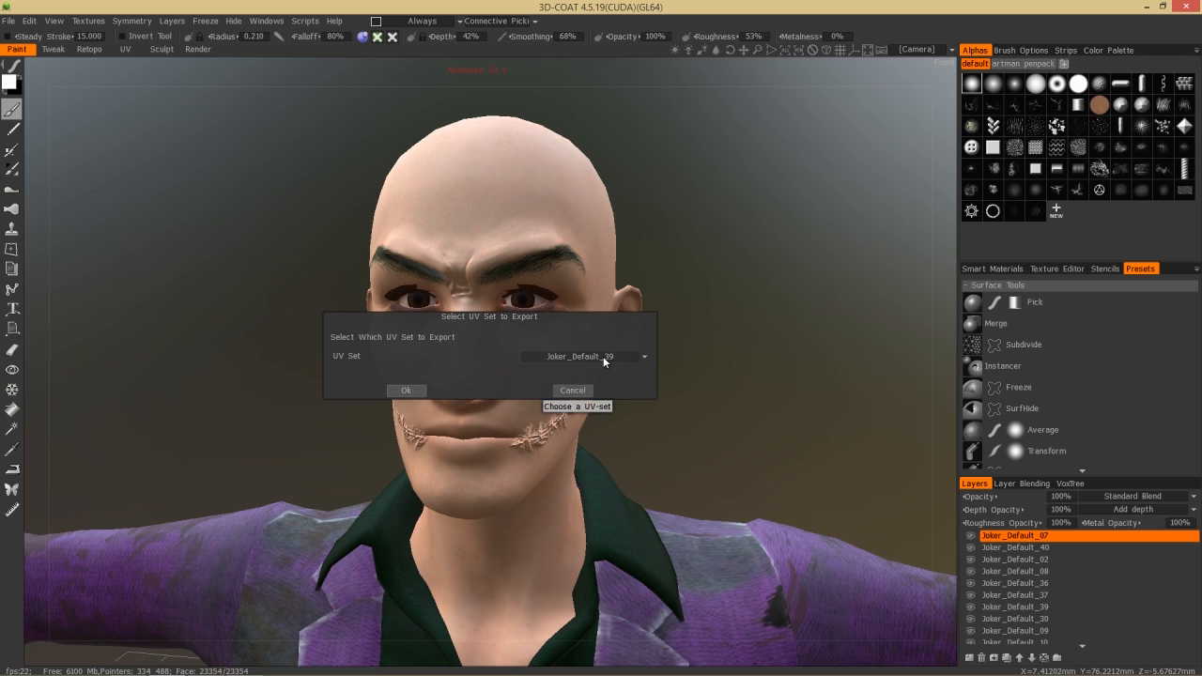
click(405, 390)
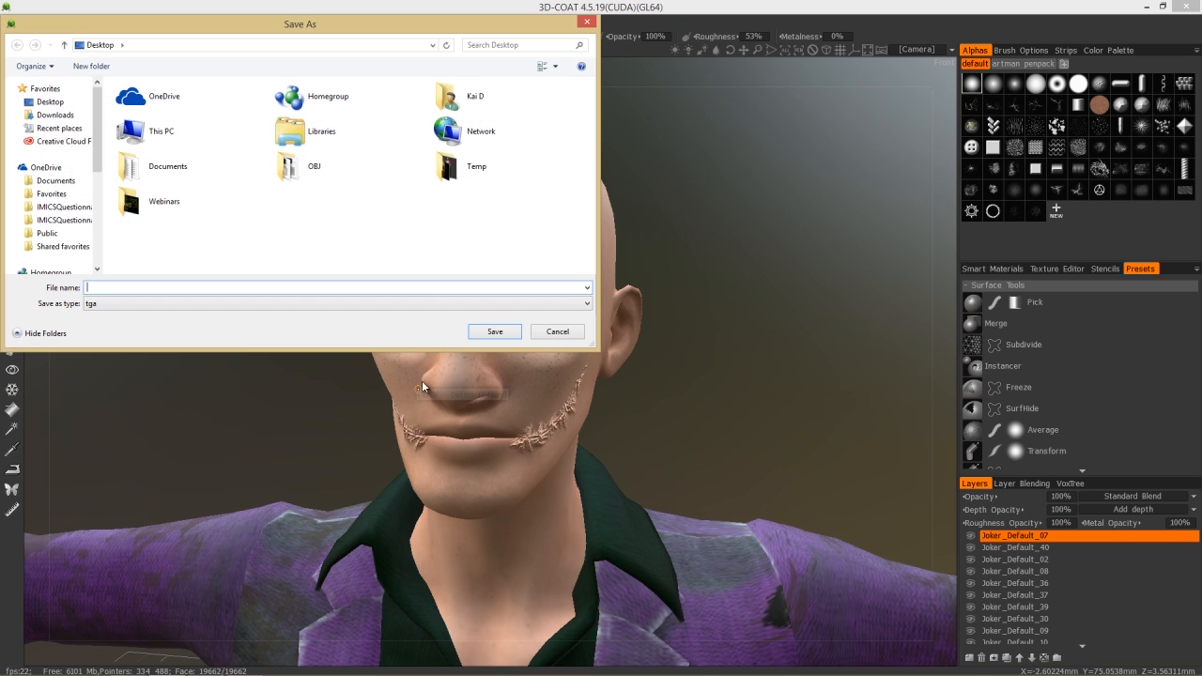
- Save the normal map to the Desktop as a png file named "joker normal"
click(232, 307)
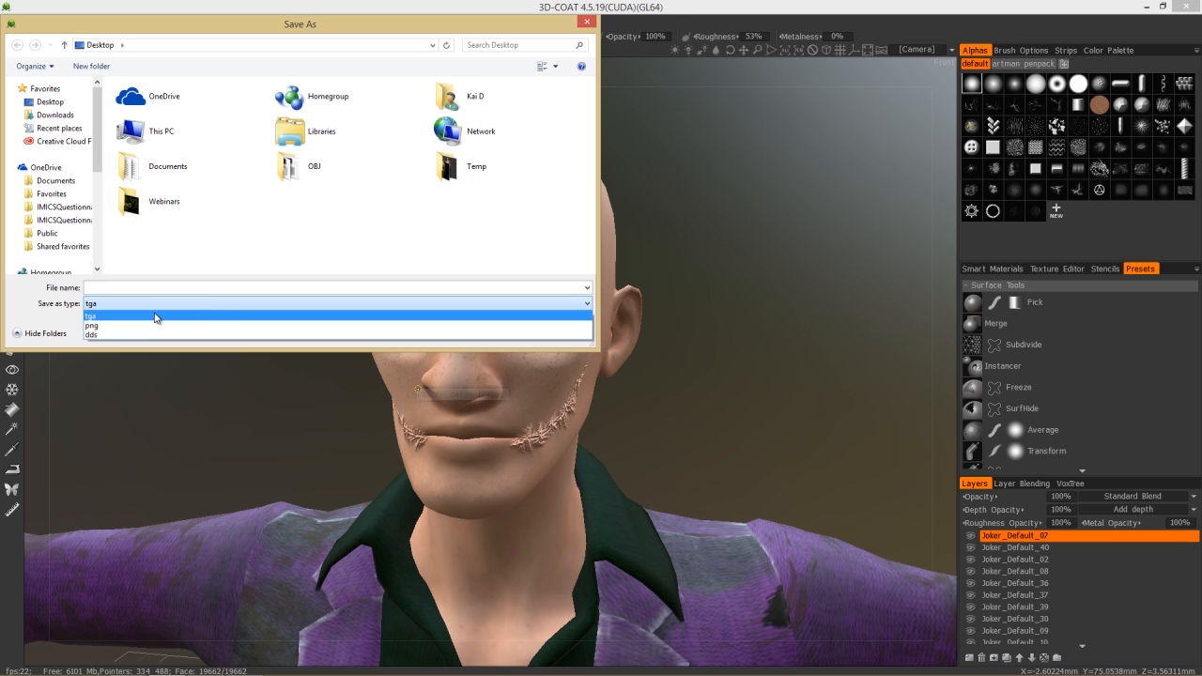
click(156, 313)
click(167, 291)
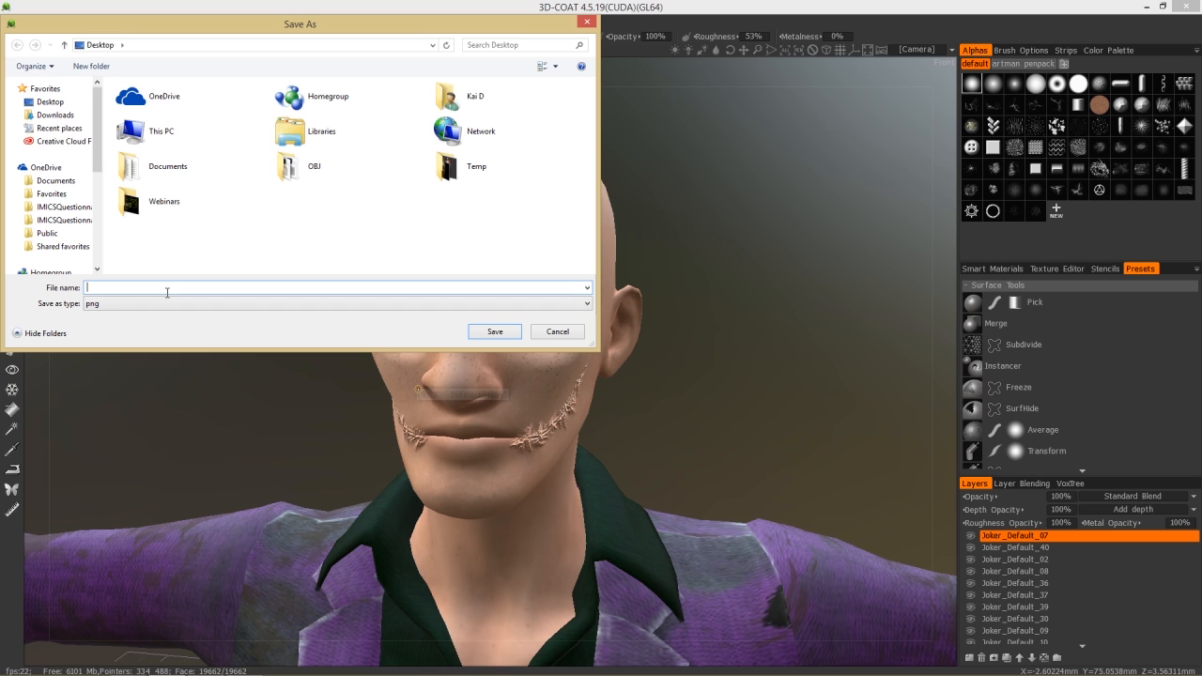
text(joker normal)
key(Return)
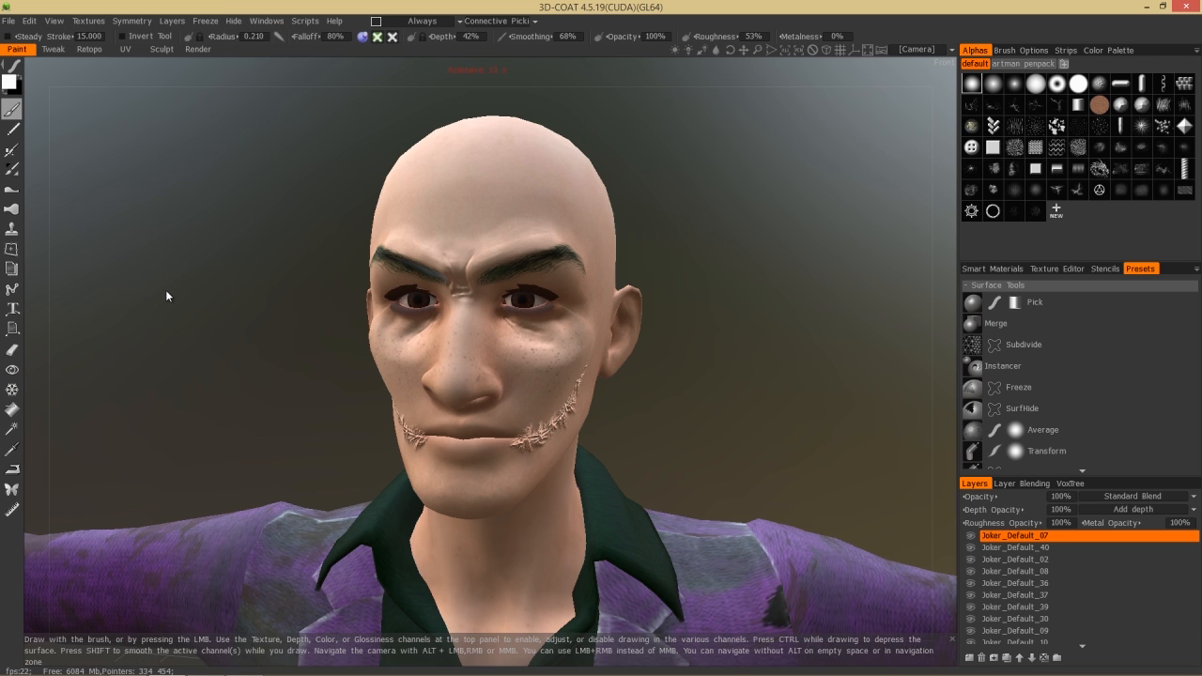
- Switch to iClone Character Creator and activate the Appearance Editor for the Joker actor
key(alt+Tab)
key(alt+Tab)
key(alt+Tab)
key(alt+Tab)
key(alt+Tab)
key(alt+Tab)
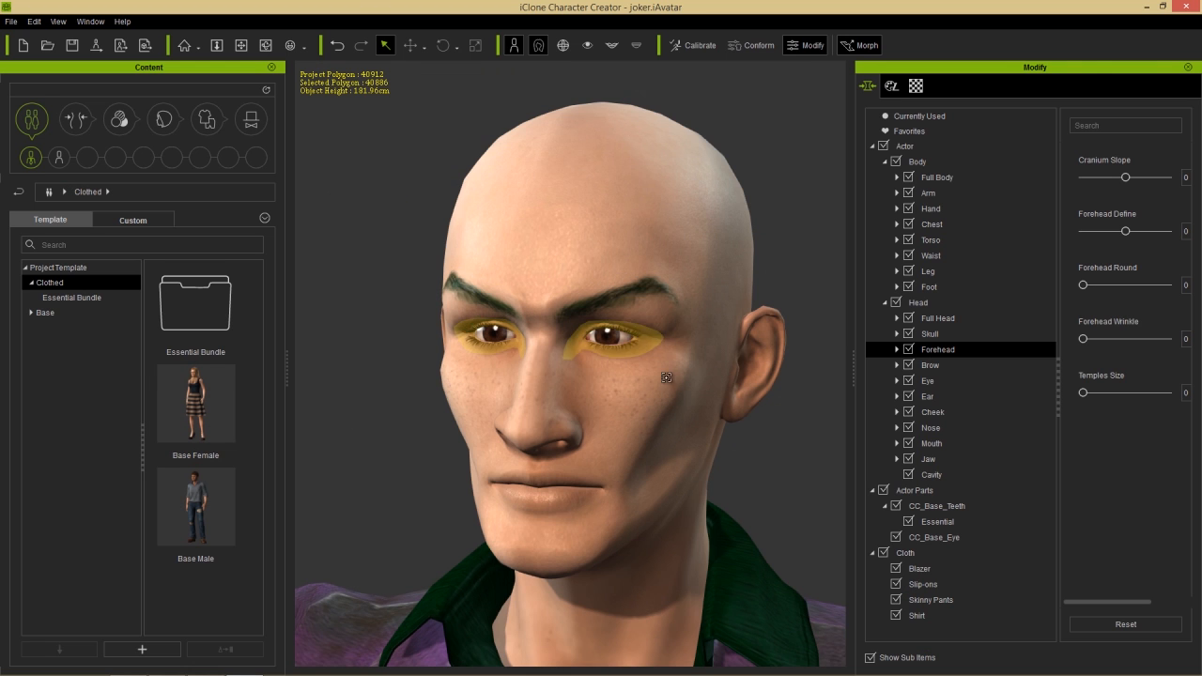
middle_drag(703, 424, 692, 407)
right_drag(658, 402, 664, 411)
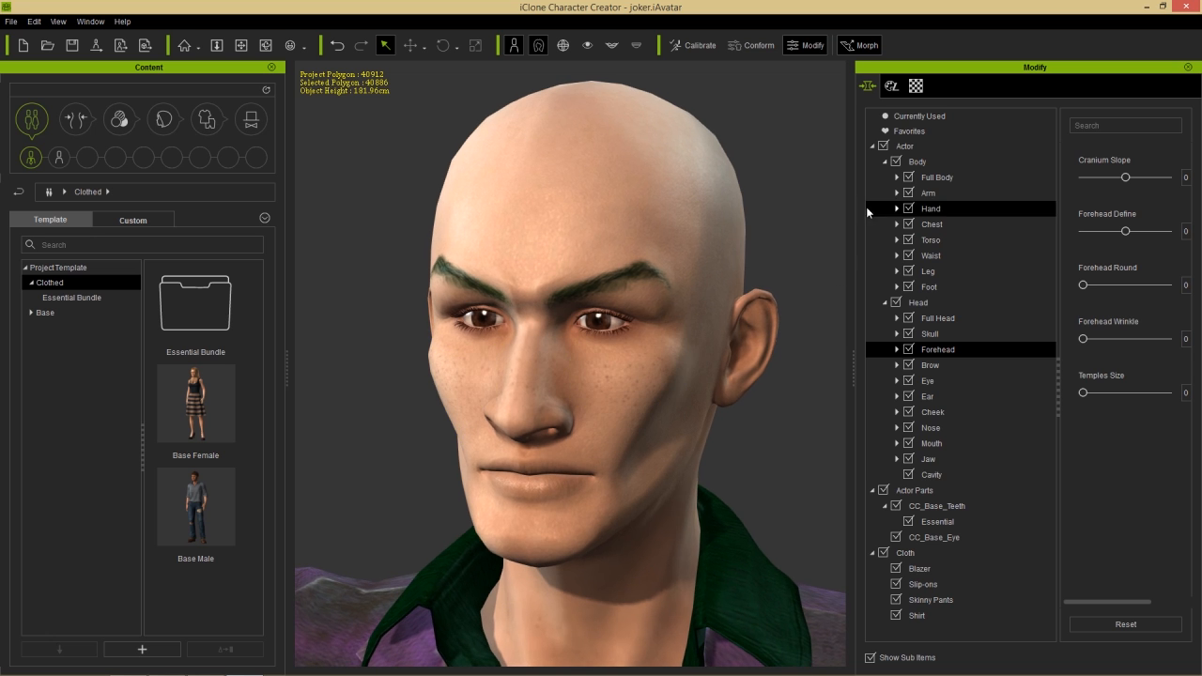
click(891, 86)
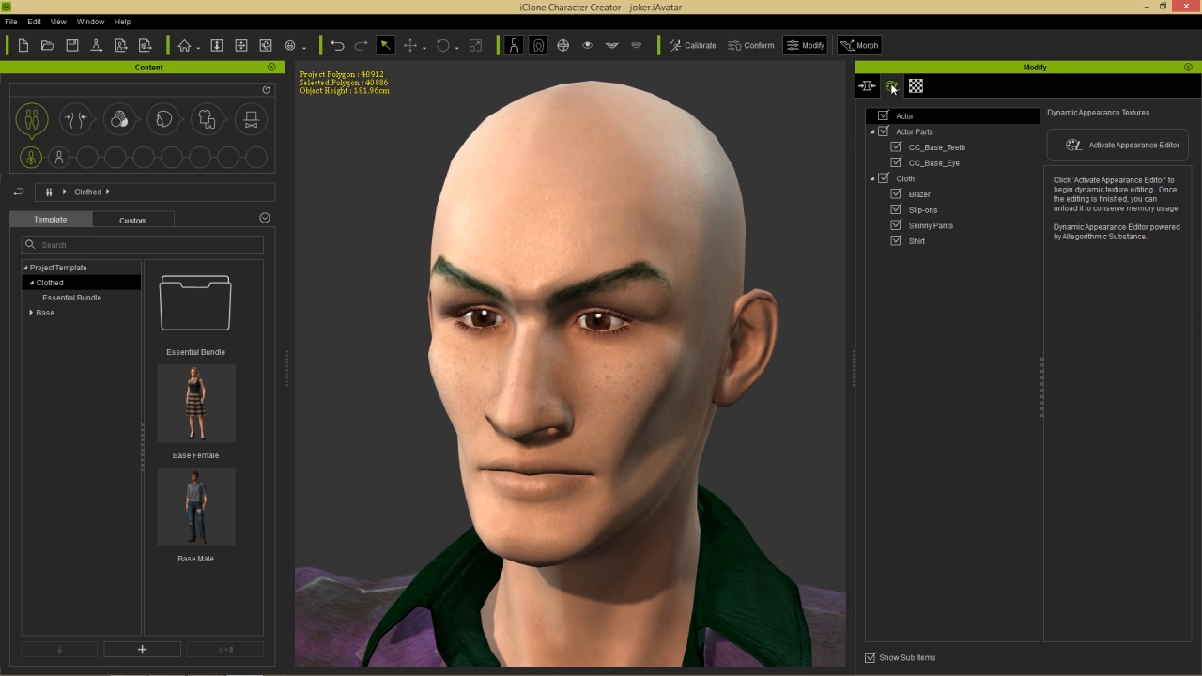
click(1117, 140)
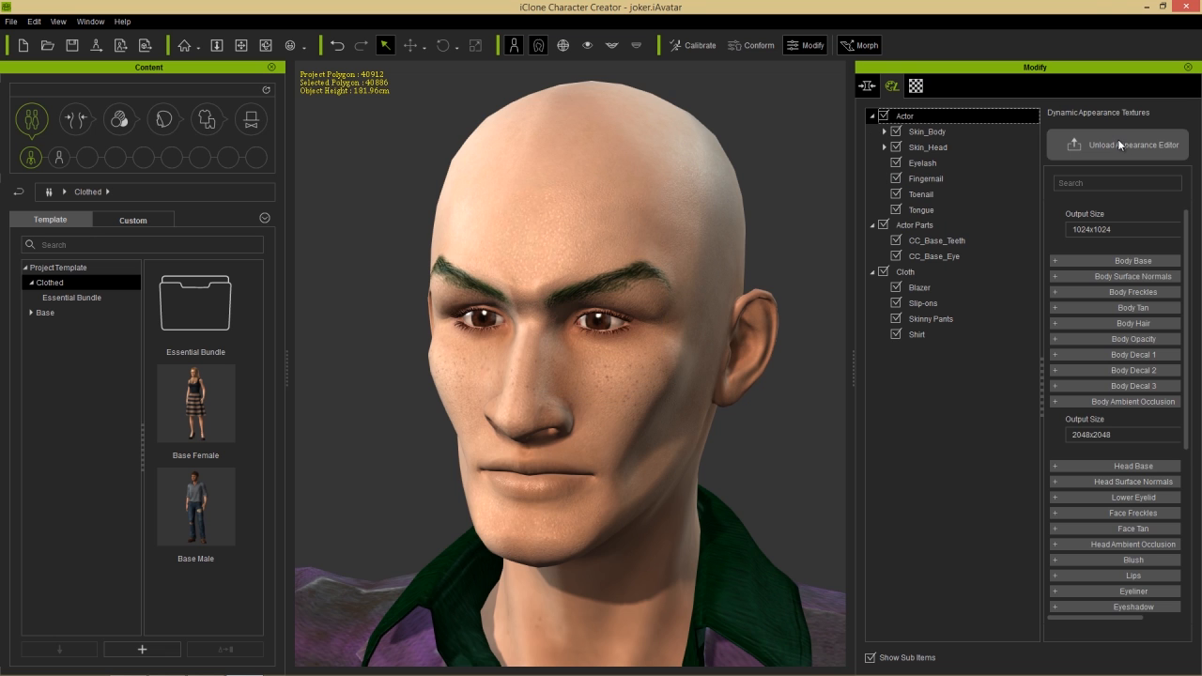
- Load the joker normal image as Skin_Head's Wrinkles Normal and set the Head Surface Normals type to Input
drag(1041, 378, 975, 391)
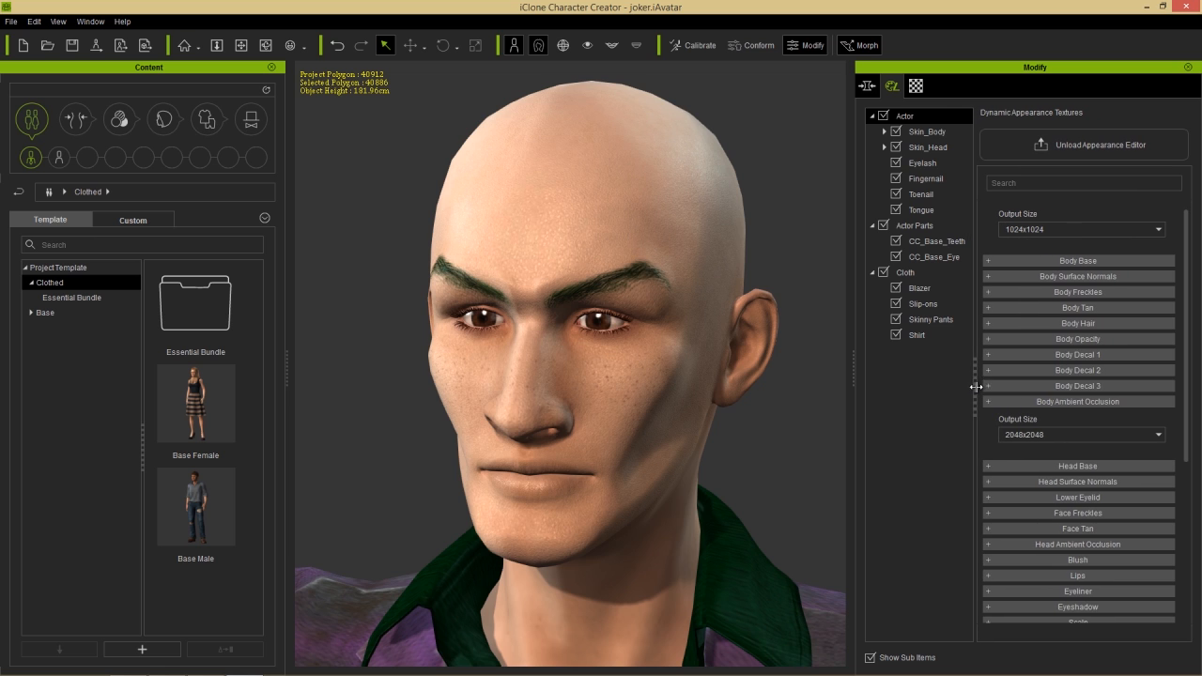
click(927, 148)
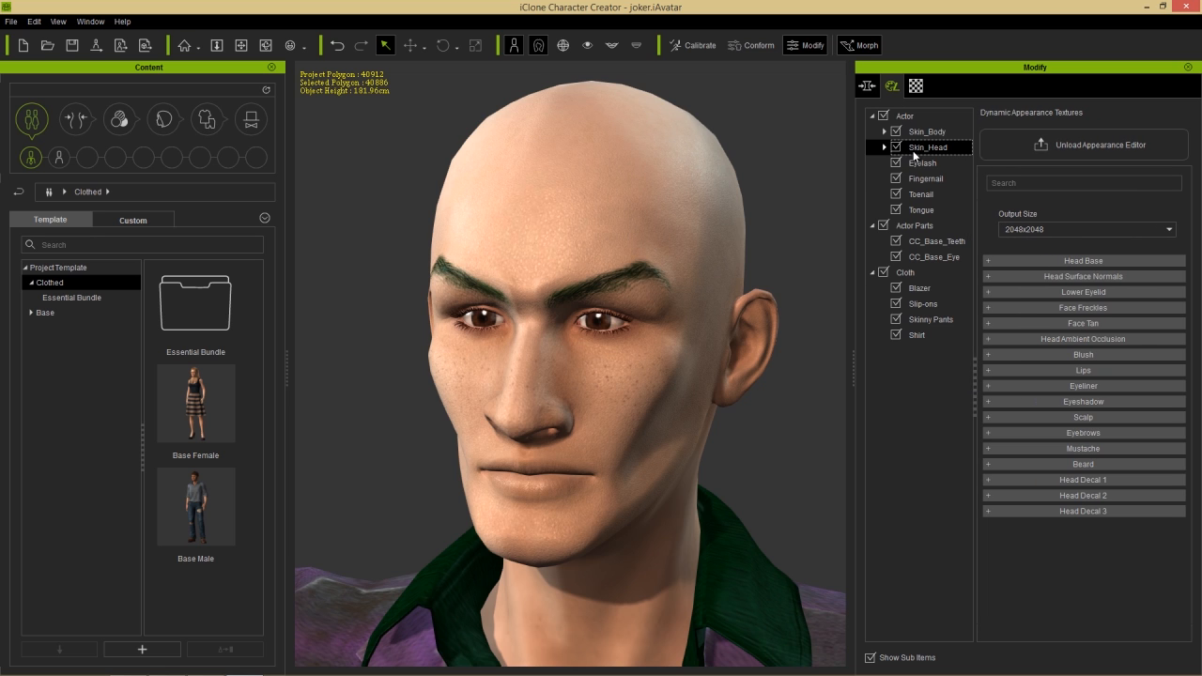
click(1030, 276)
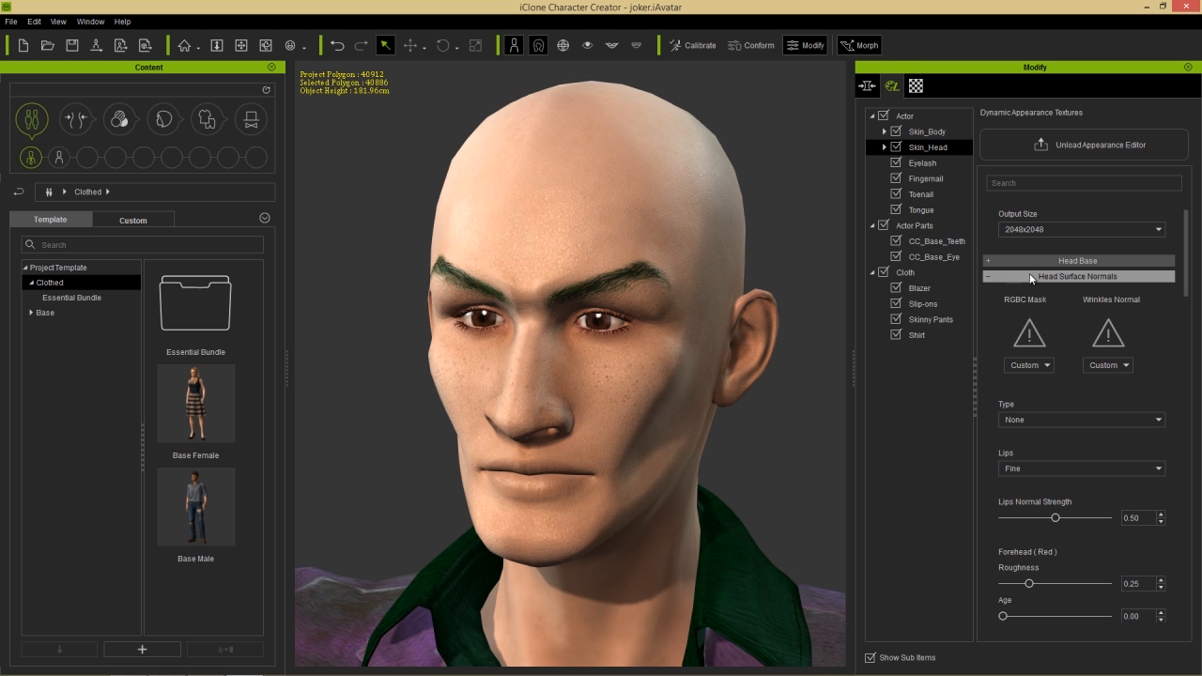
click(1106, 332)
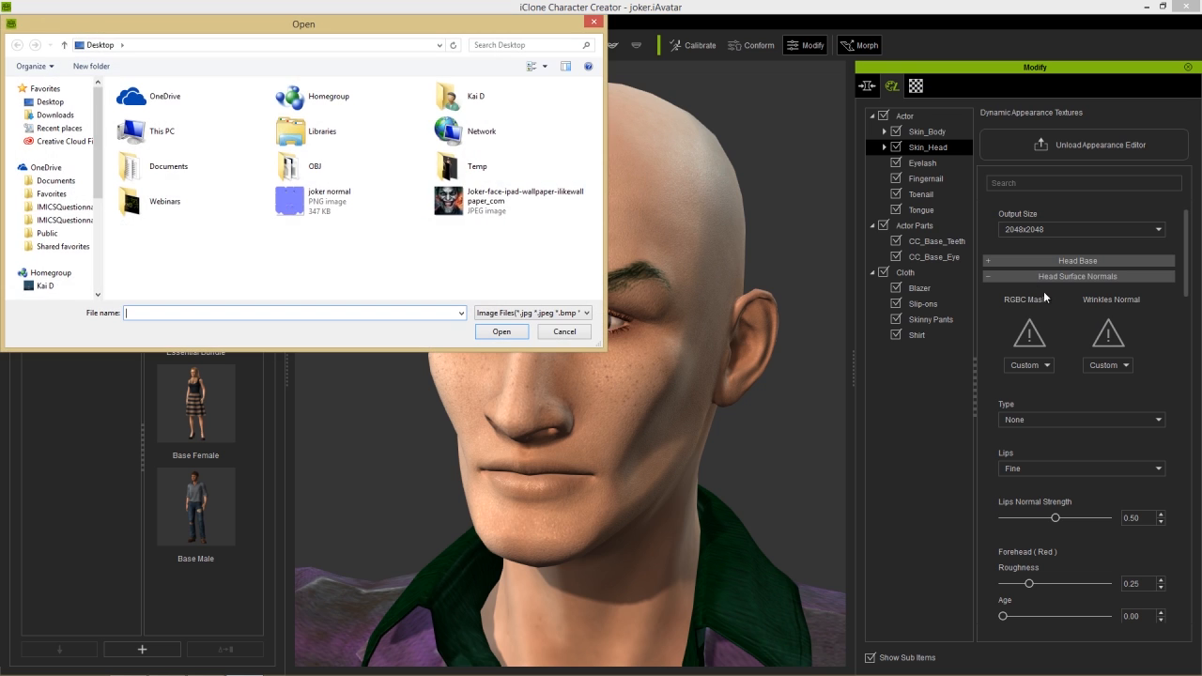
double_click(322, 204)
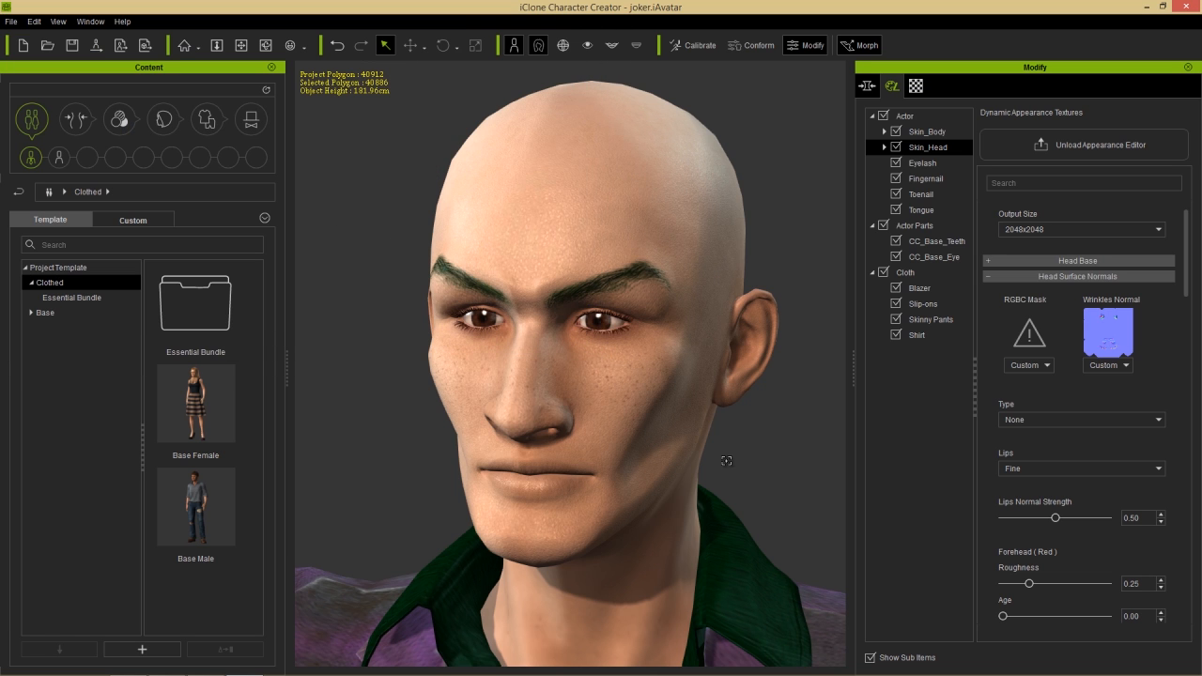
click(1026, 420)
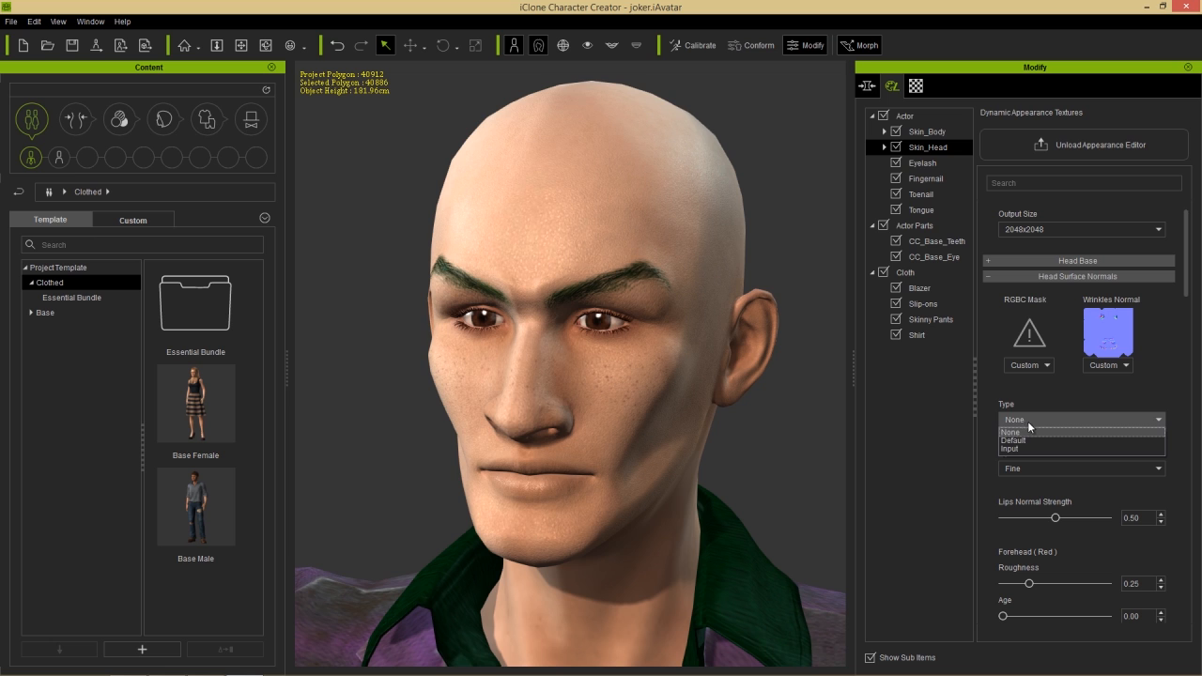
click(1028, 446)
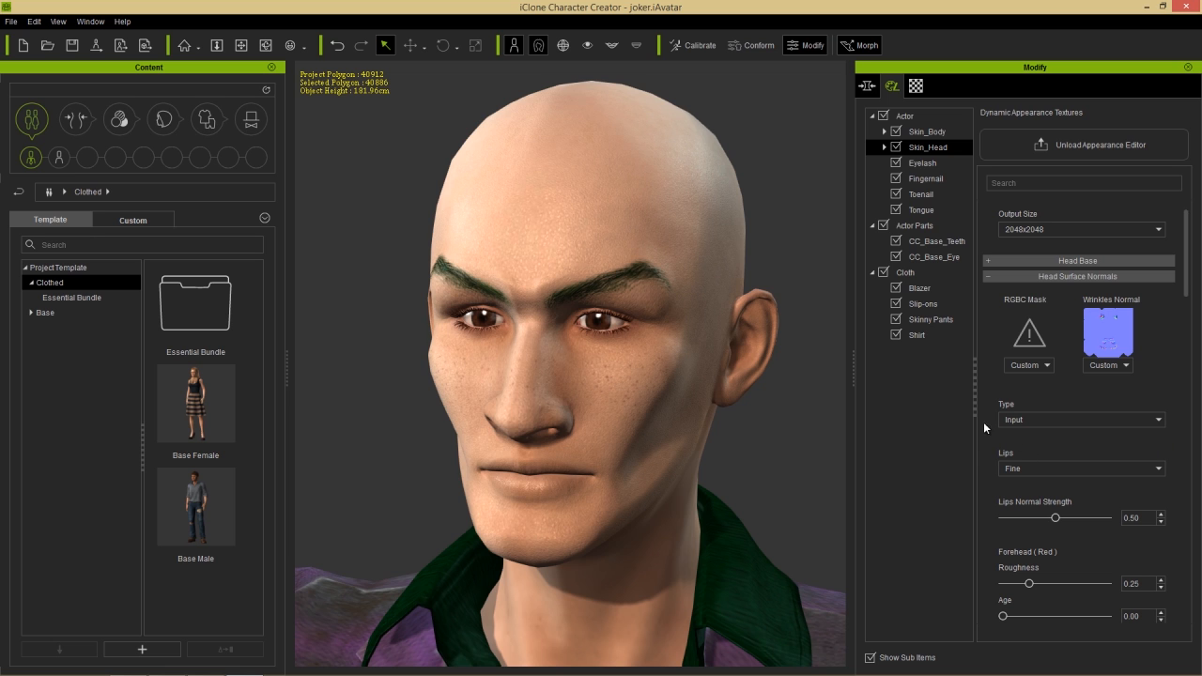
- Set Age to 1.00 and Strength to 0.81 for the Other (Black) region of the head surface normals
middle_drag(814, 446, 804, 397)
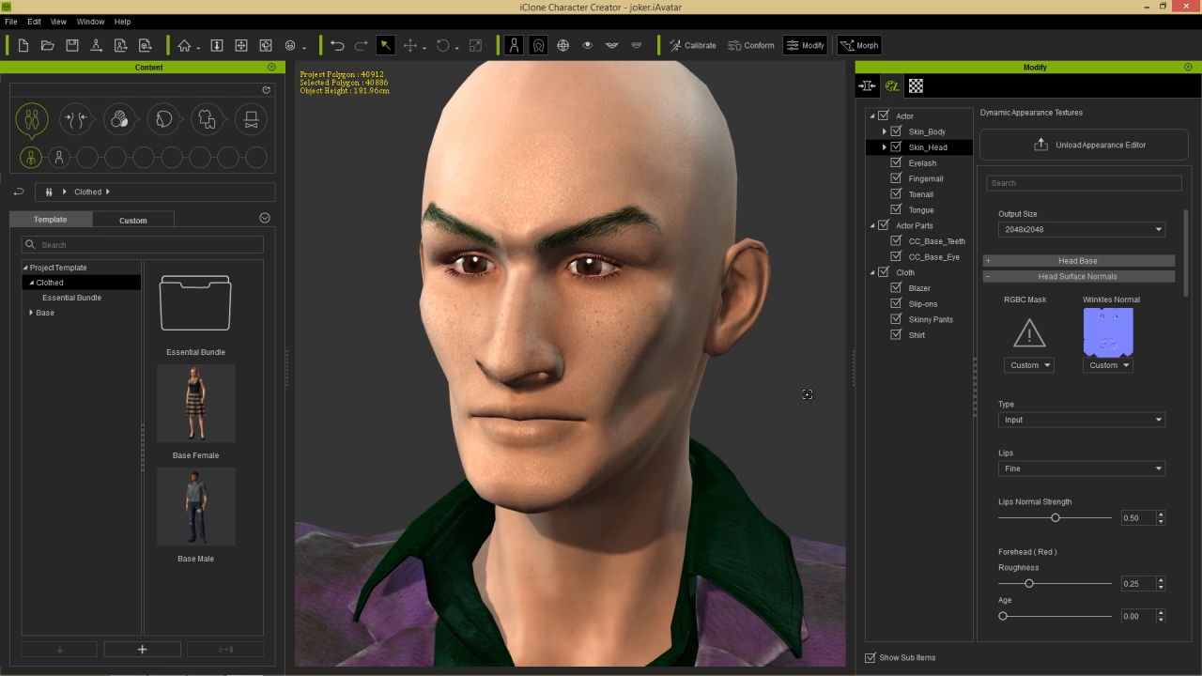
drag(1183, 258, 1184, 502)
scroll(1141, 476, down, 2)
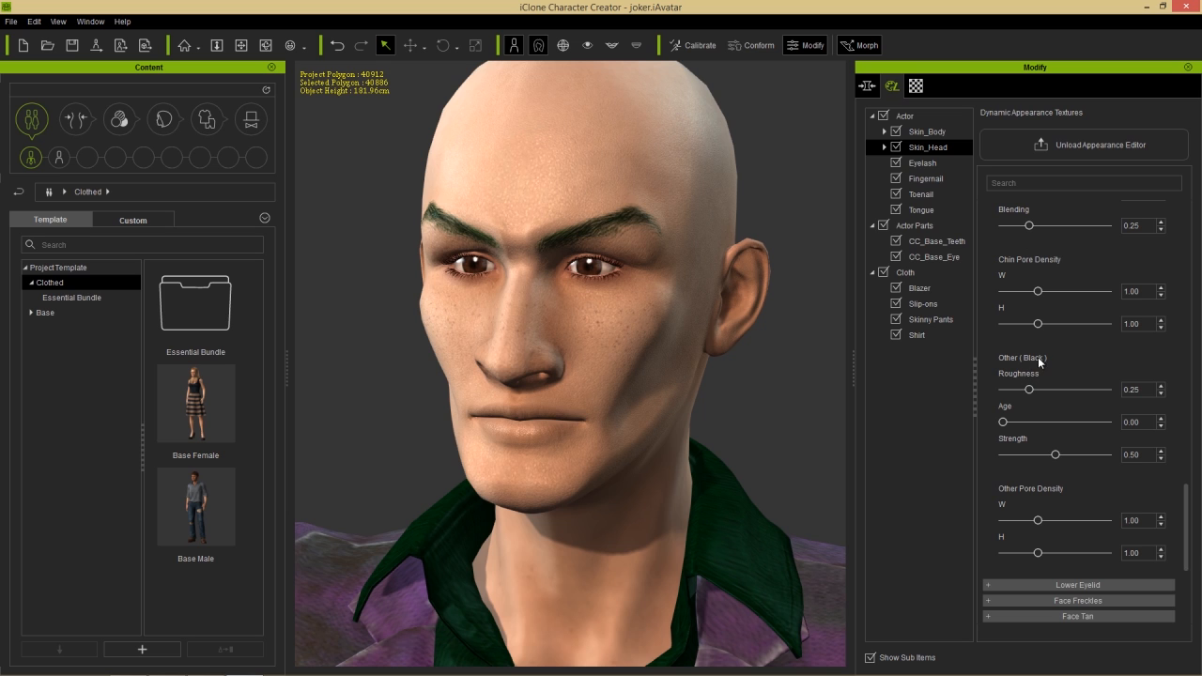
drag(1008, 422, 1125, 427)
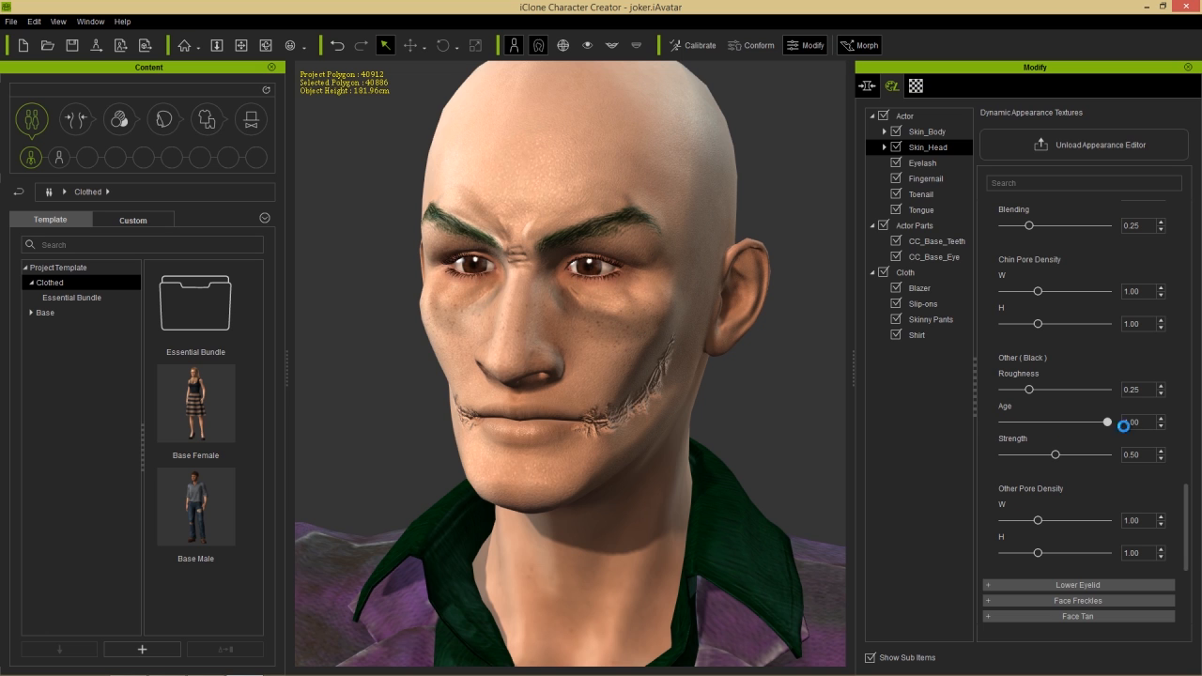
mouse_move(1057, 456)
mouse_down()
mouse_move(1114, 460)
mouse_move(1065, 458)
mouse_move(1091, 454)
mouse_up()
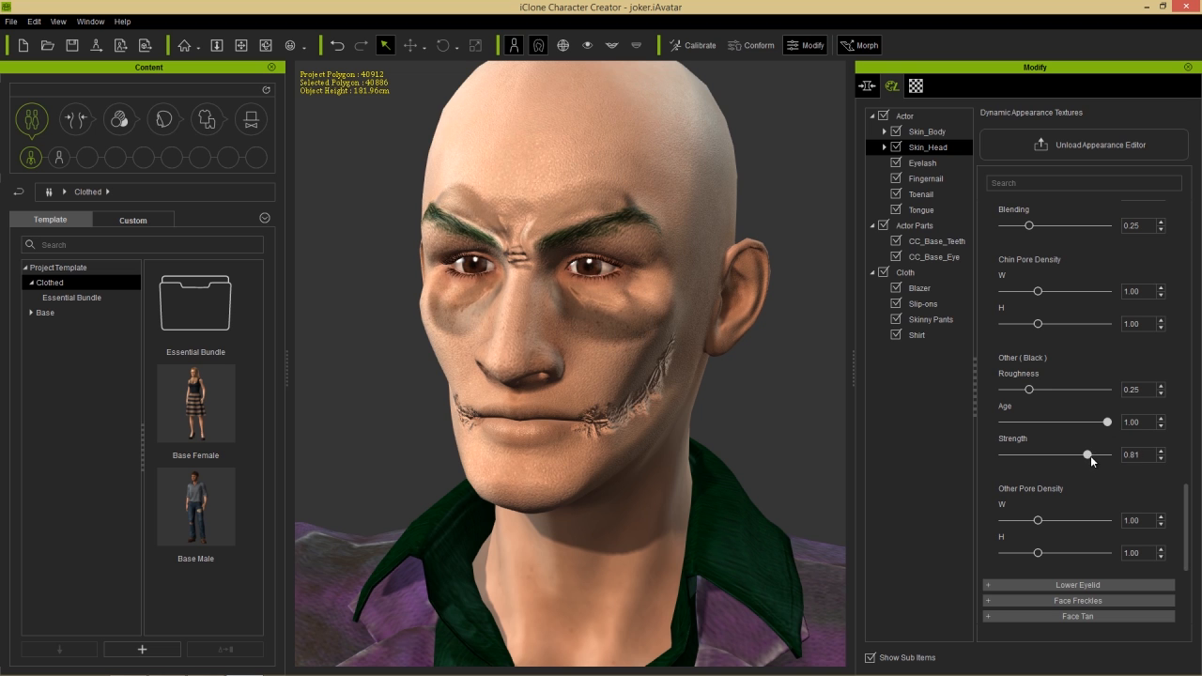
mouse_move(709, 394)
right_down()
mouse_move(754, 416)
mouse_move(820, 414)
mouse_move(748, 416)
right_up()
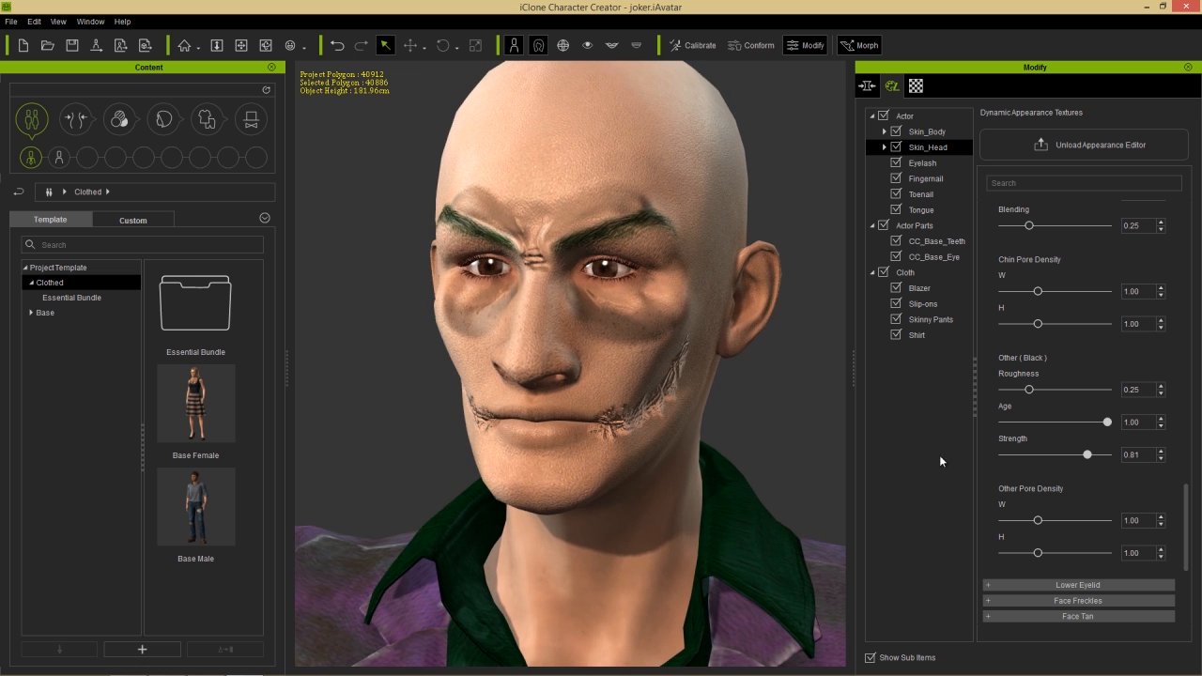
- Set the Other (Black) Strength of the head surface normals to 0.51, checking the skin relief from different angles
mouse_move(1087, 460)
mouse_down()
mouse_move(1050, 457)
mouse_move(1071, 461)
mouse_up()
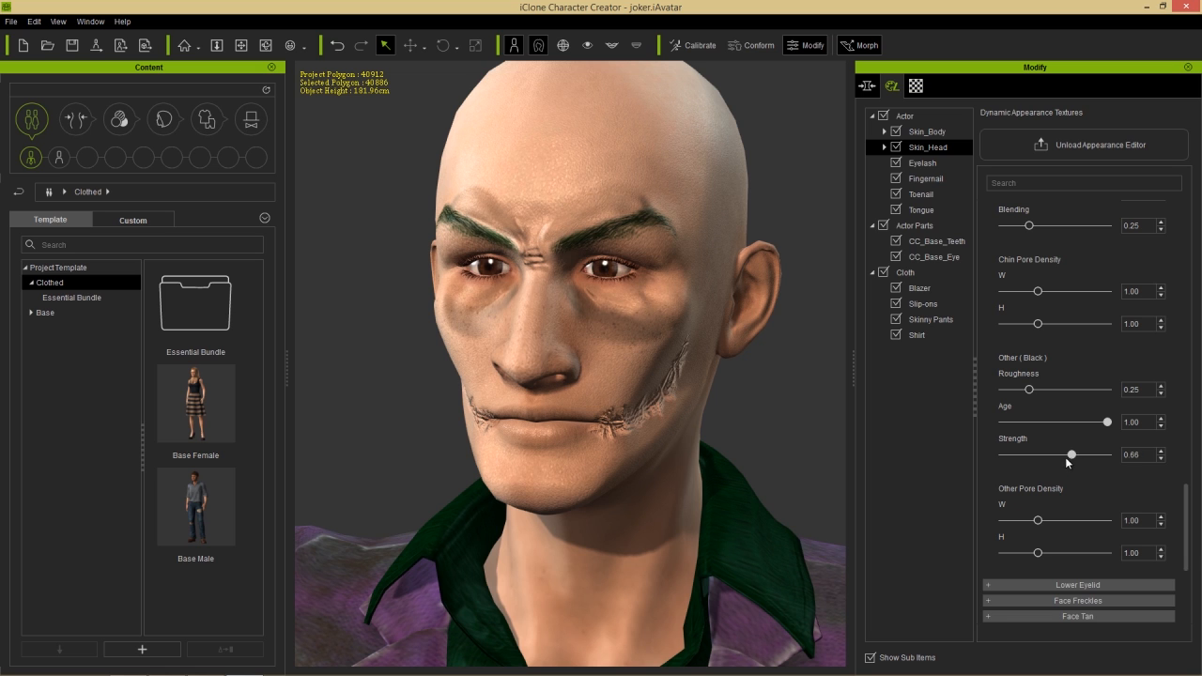
drag(1062, 458, 1083, 459)
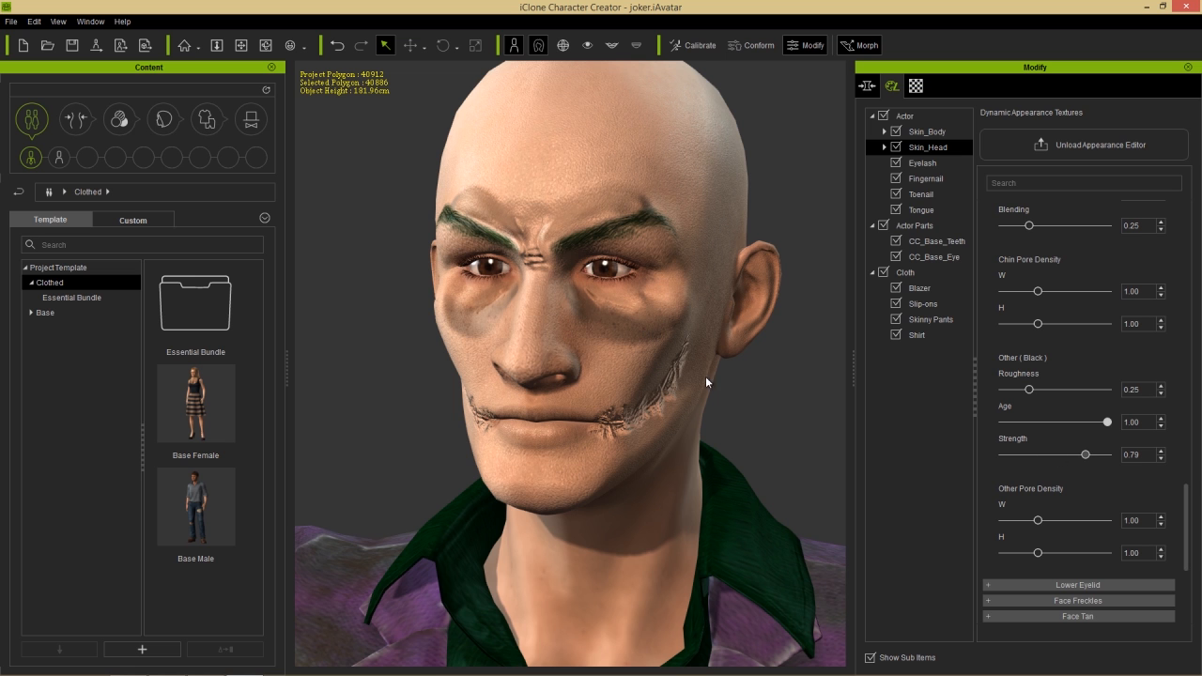
right_drag(741, 362, 756, 382)
drag(1088, 457, 1058, 455)
right_drag(384, 341, 439, 338)
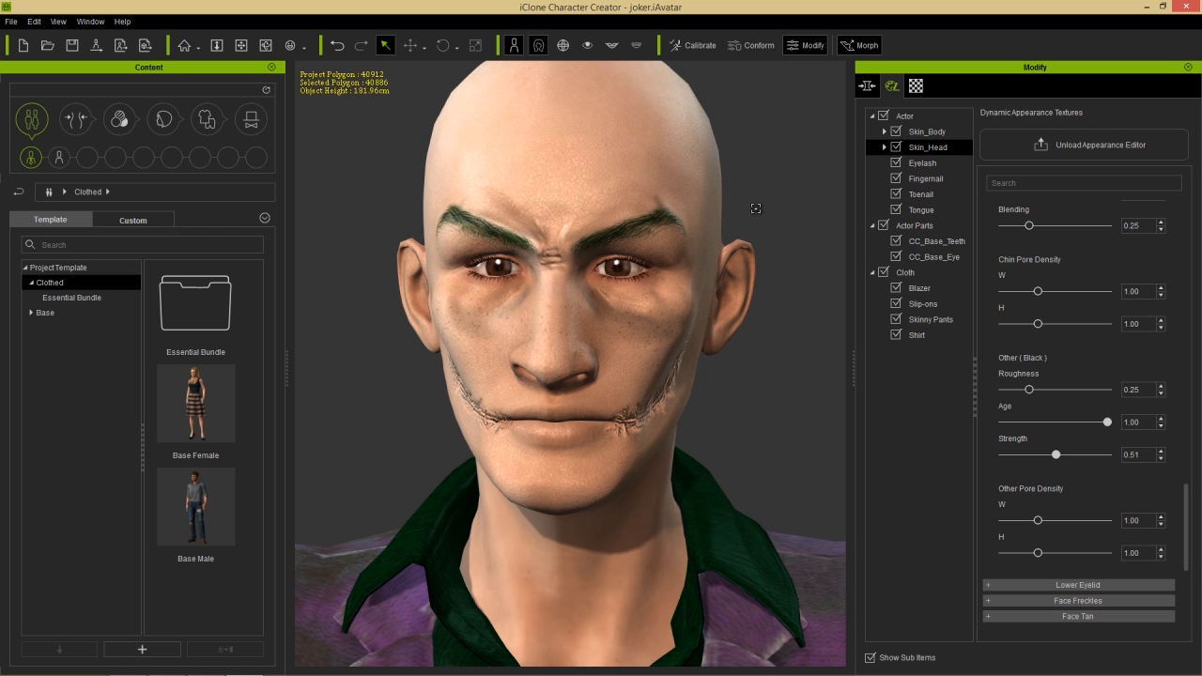
middle_drag(761, 191, 761, 221)
right_drag(762, 222, 532, 175)
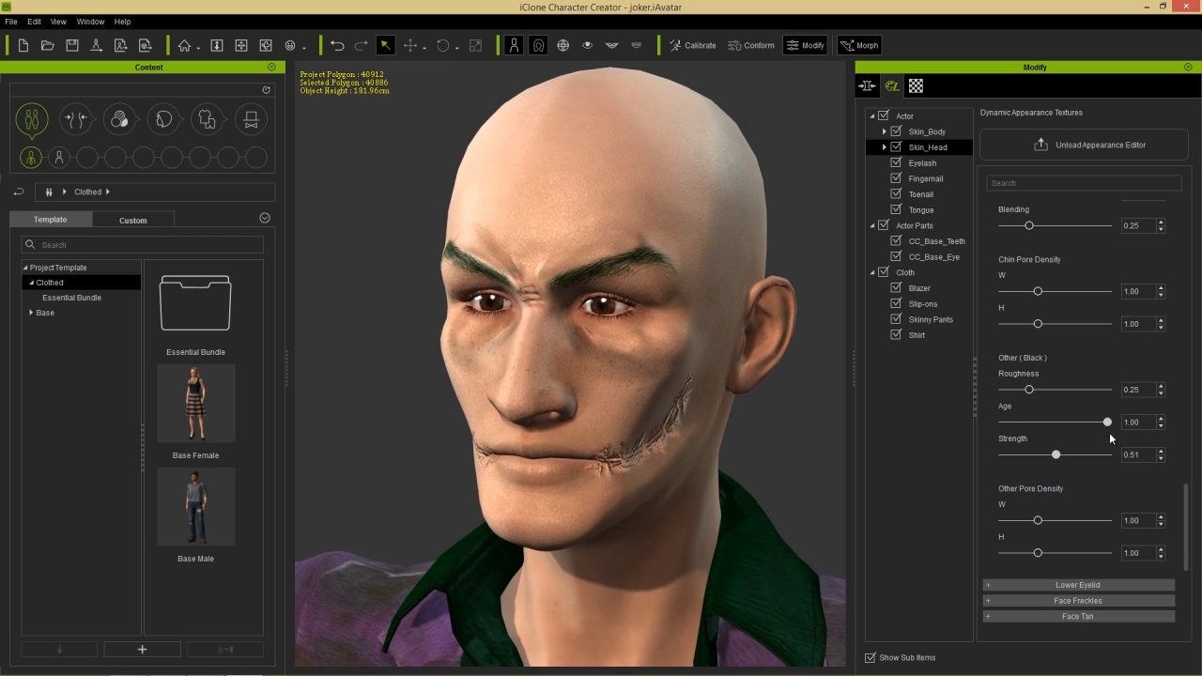
- Load an RGBC Mask for the Head Surface Normals from the Head_Surface Normal folder of the CC Essential Morphs & Skin custom textures
drag(1185, 512, 1181, 249)
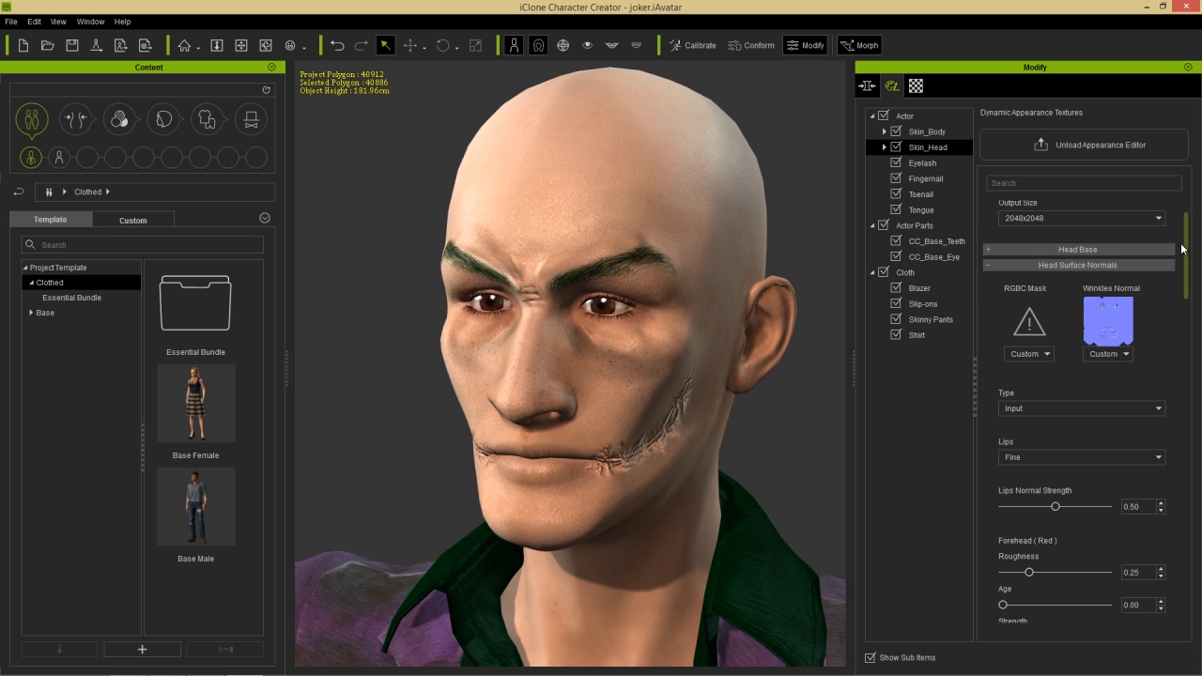
click(1031, 322)
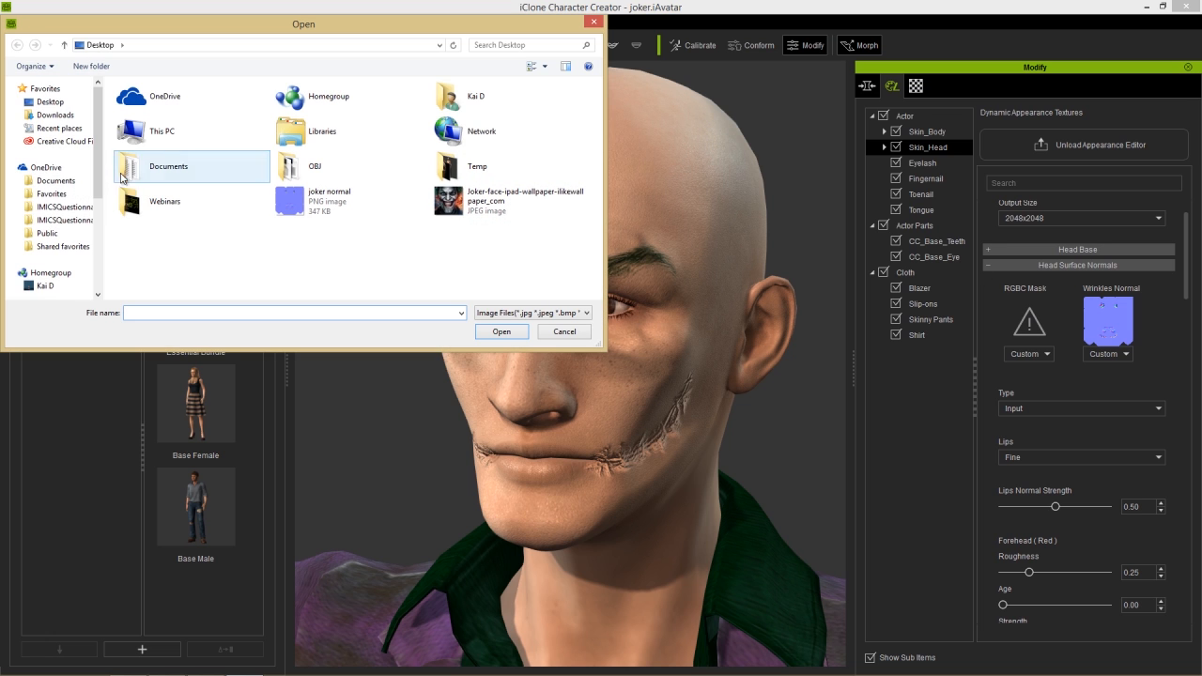
drag(98, 141, 100, 233)
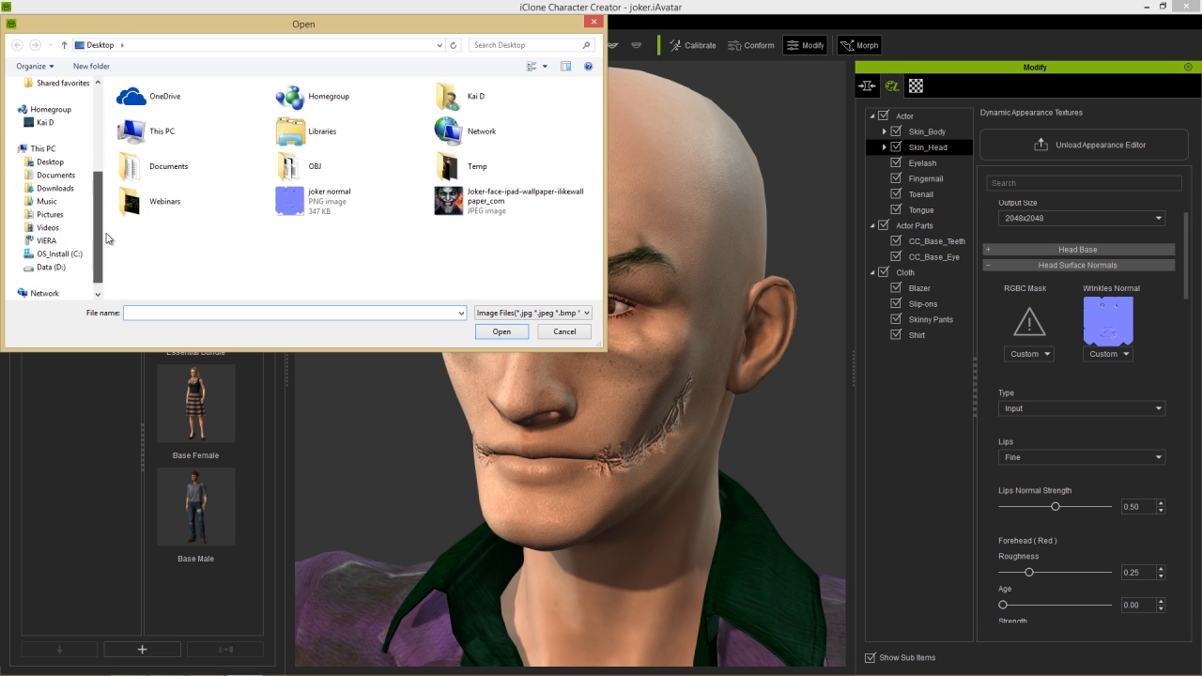
click(49, 253)
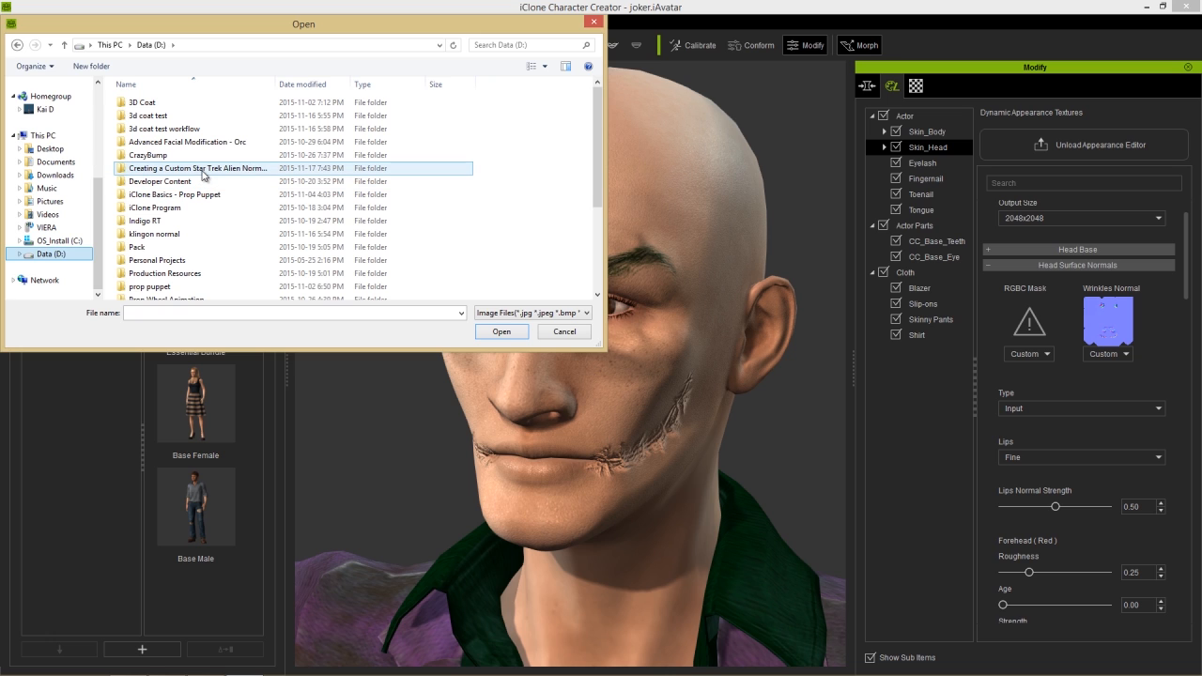
double_click(196, 274)
click(187, 127)
double_click(189, 130)
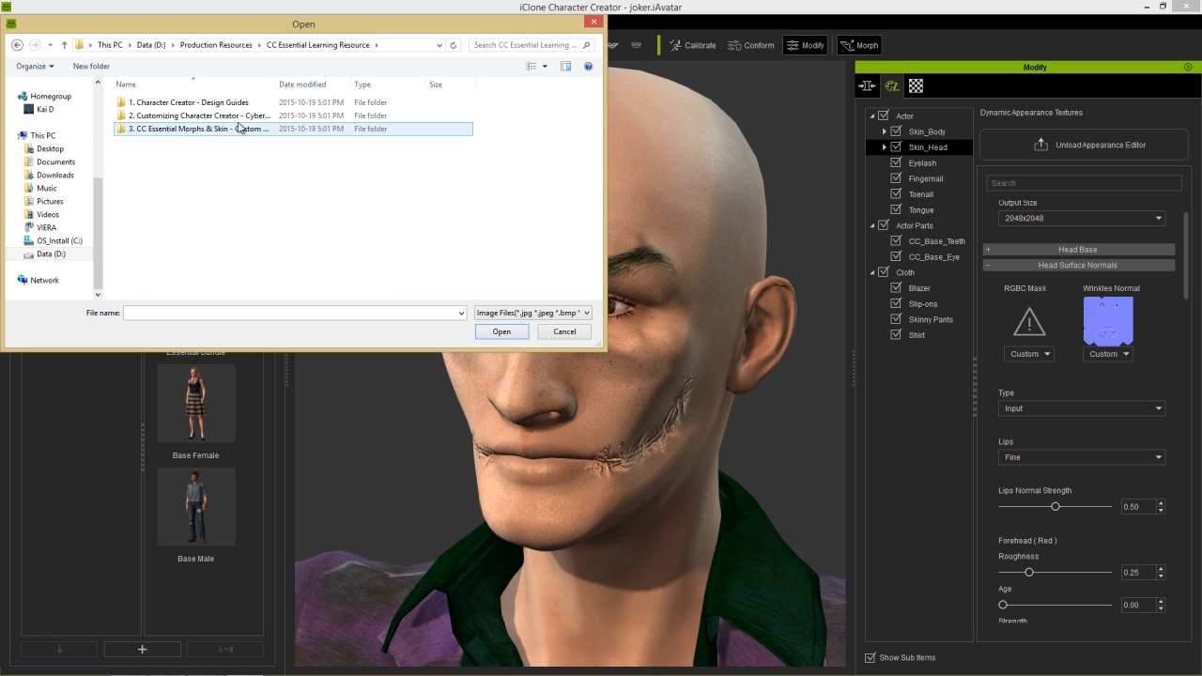
double_click(199, 129)
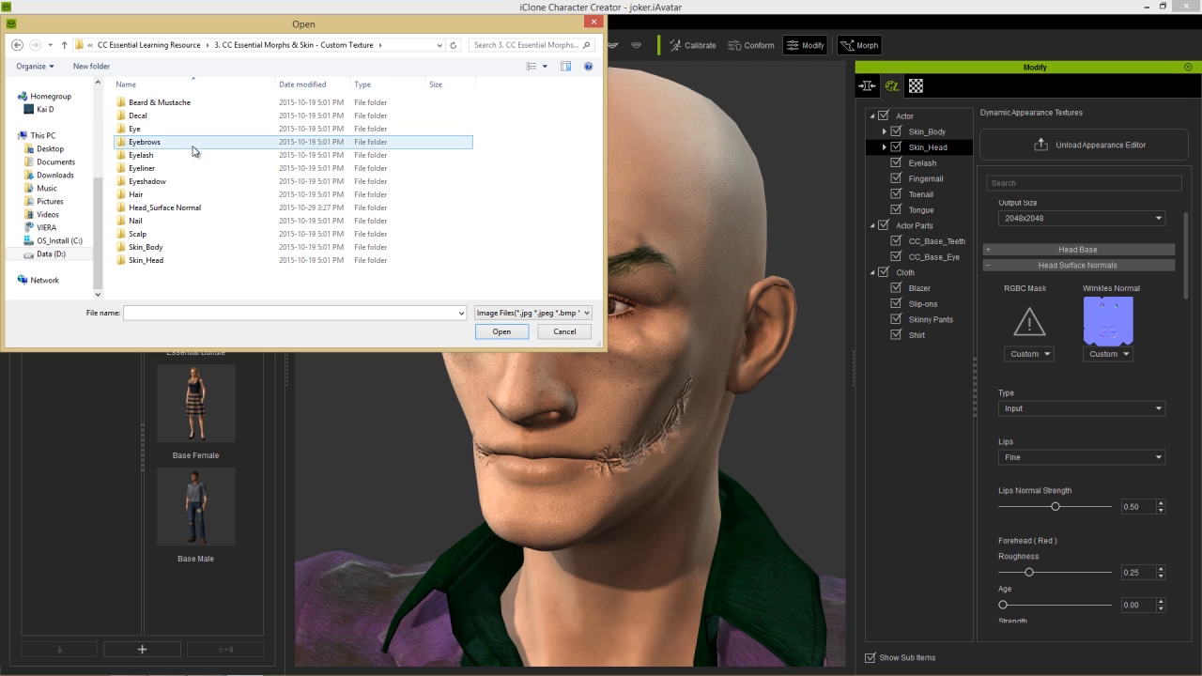
double_click(169, 209)
double_click(150, 120)
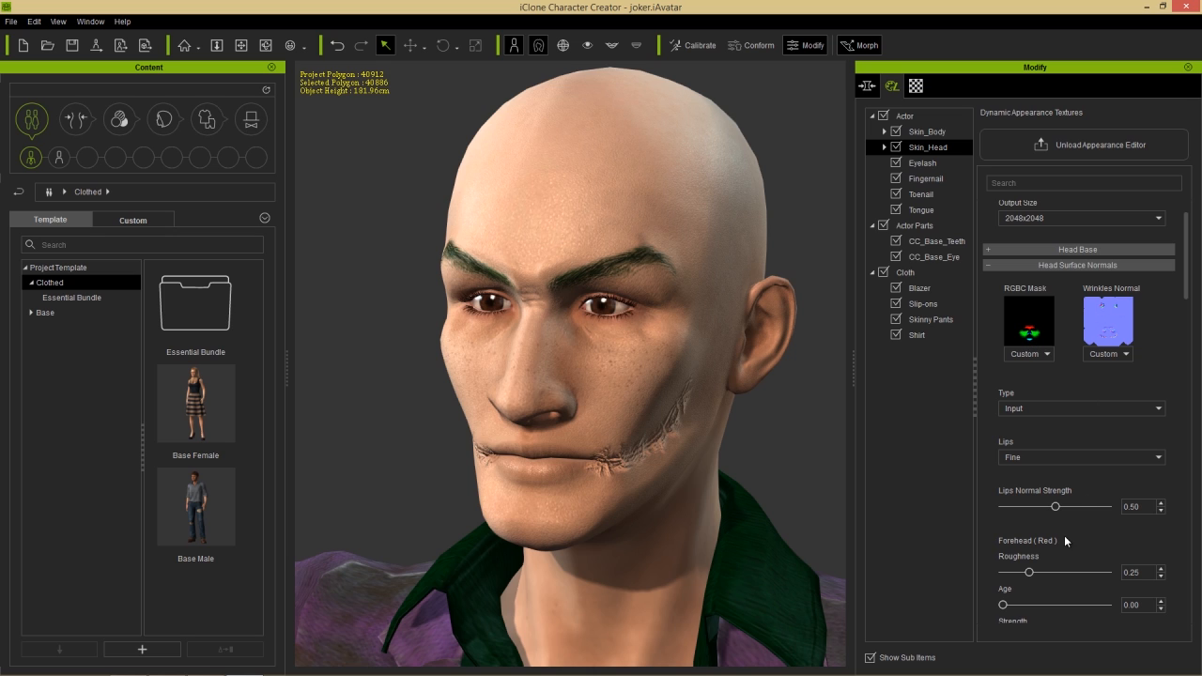
- Set the Forehead (Red) Age to 1.00, Roughness to 0.42 and Strength to 0.71
drag(1185, 254, 1193, 304)
mouse_move(1108, 359)
mouse_down()
mouse_move(1020, 360)
mouse_move(1107, 361)
mouse_up()
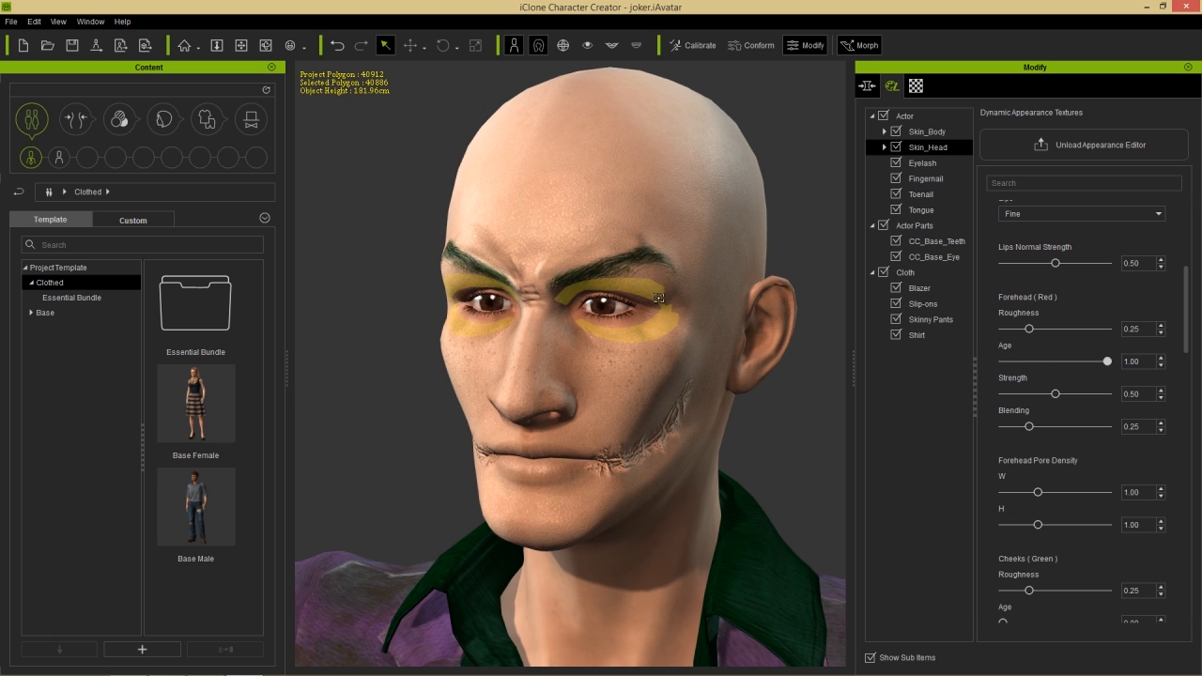
drag(1116, 327, 1013, 326)
click(1029, 327)
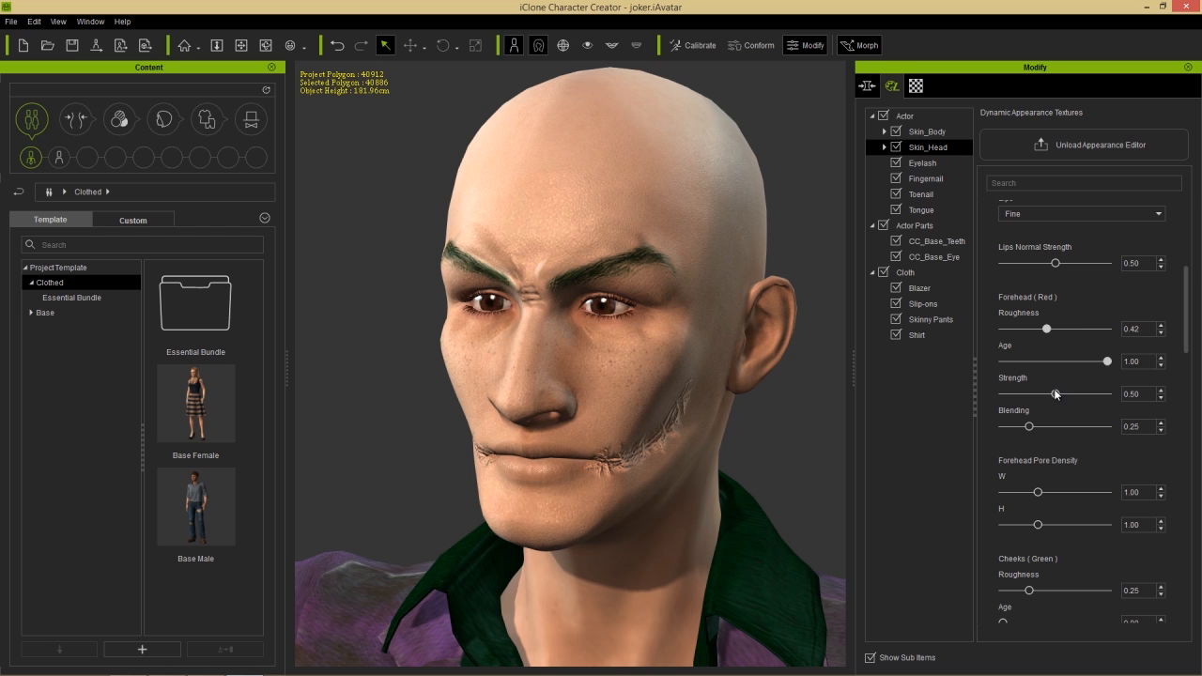
mouse_move(1055, 393)
mouse_down()
mouse_move(1117, 399)
mouse_move(1079, 398)
mouse_up()
right_drag(337, 432, 387, 429)
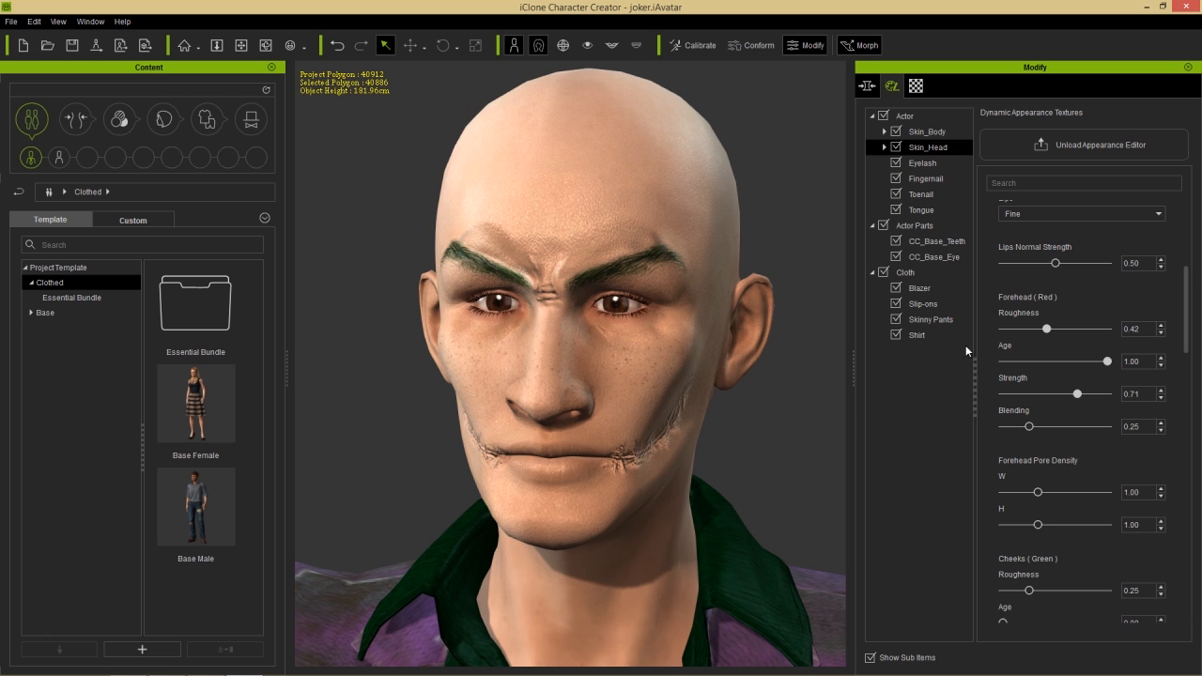
- Set the Cheeks (Green) Age to 0.87 and Strength to 0.75, and adjust the Cheeks Blending
drag(1188, 310, 1189, 257)
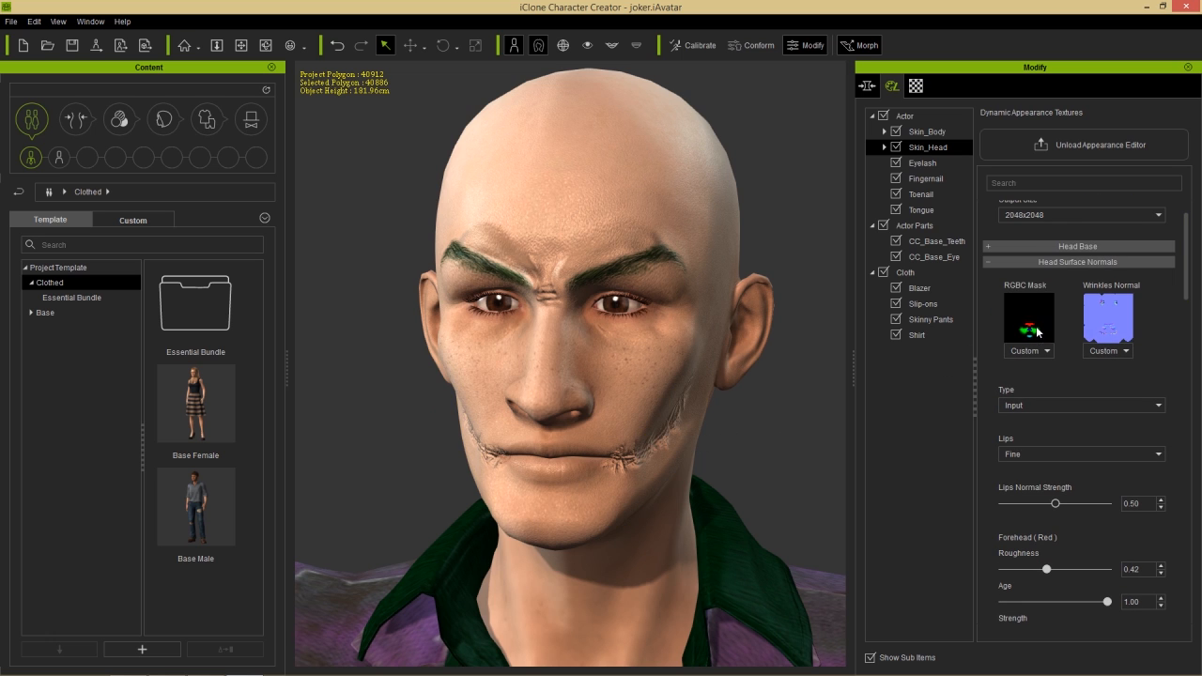
drag(1185, 251, 1186, 362)
drag(1003, 311, 1086, 345)
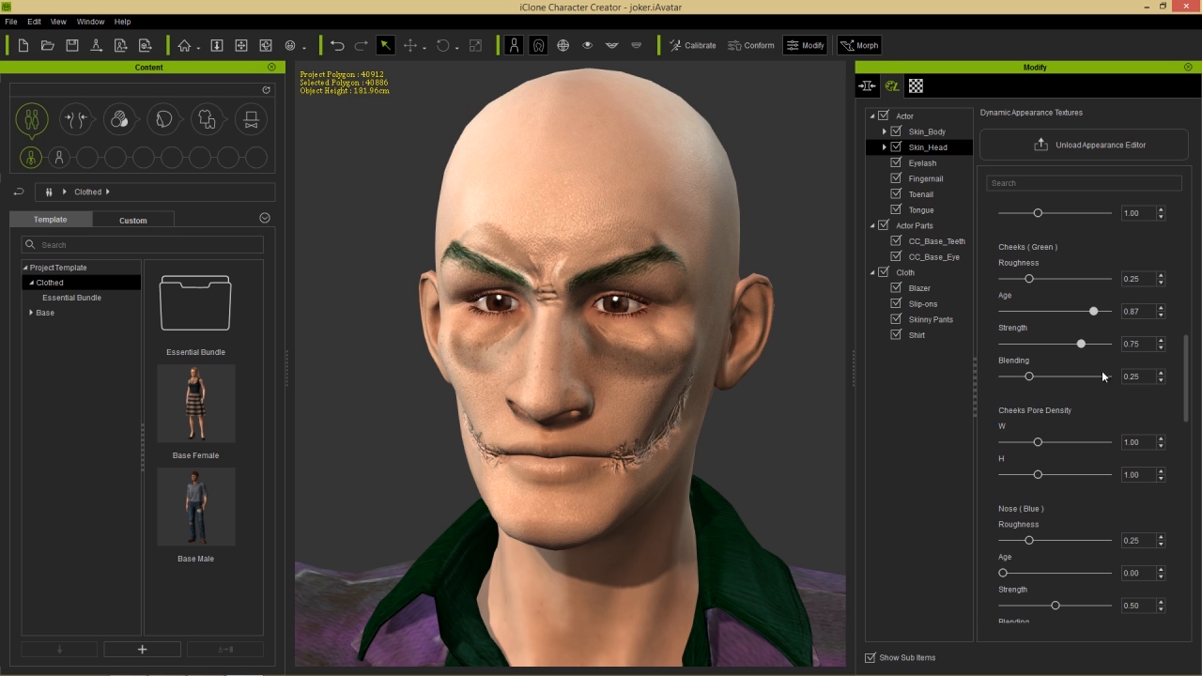
right_drag(765, 438, 742, 387)
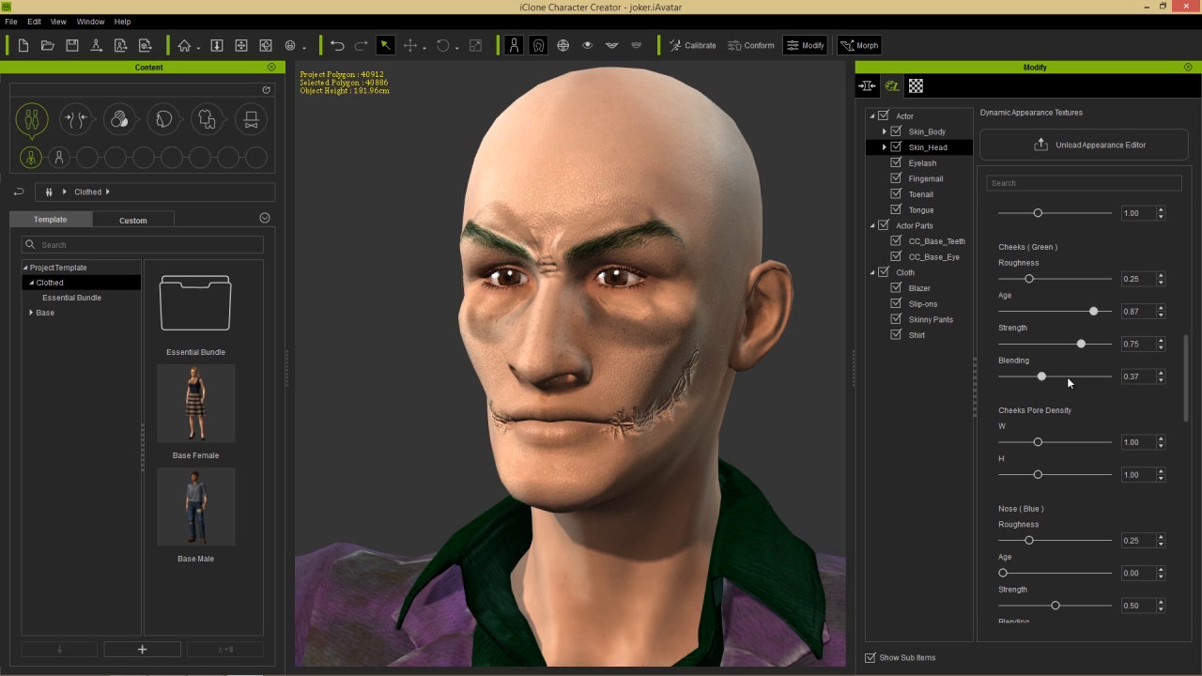
drag(1103, 377, 1044, 377)
mouse_move(1143, 379)
mouse_down()
mouse_move(1025, 381)
mouse_move(1131, 380)
mouse_up()
drag(1029, 382, 1124, 380)
- Adjust the Nose (Blue) Age and set the Other (Black) Strength to 0.50
drag(1185, 366, 1190, 410)
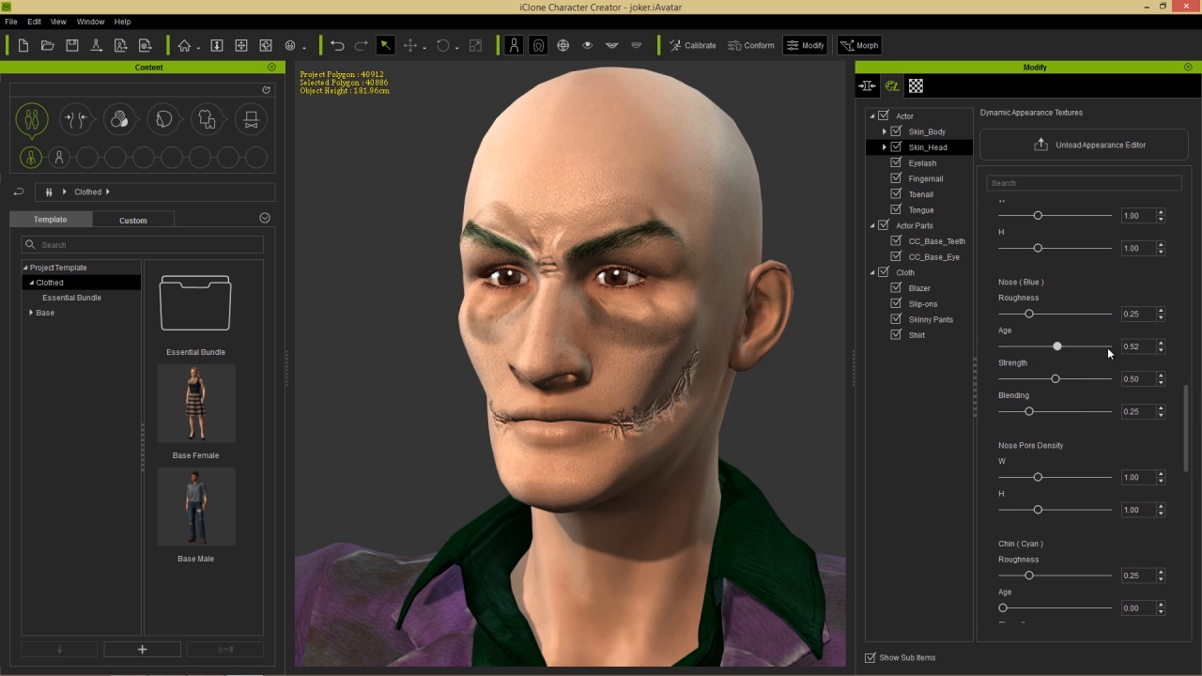
drag(1110, 347, 1016, 345)
drag(1113, 347, 1050, 324)
drag(1189, 417, 1181, 528)
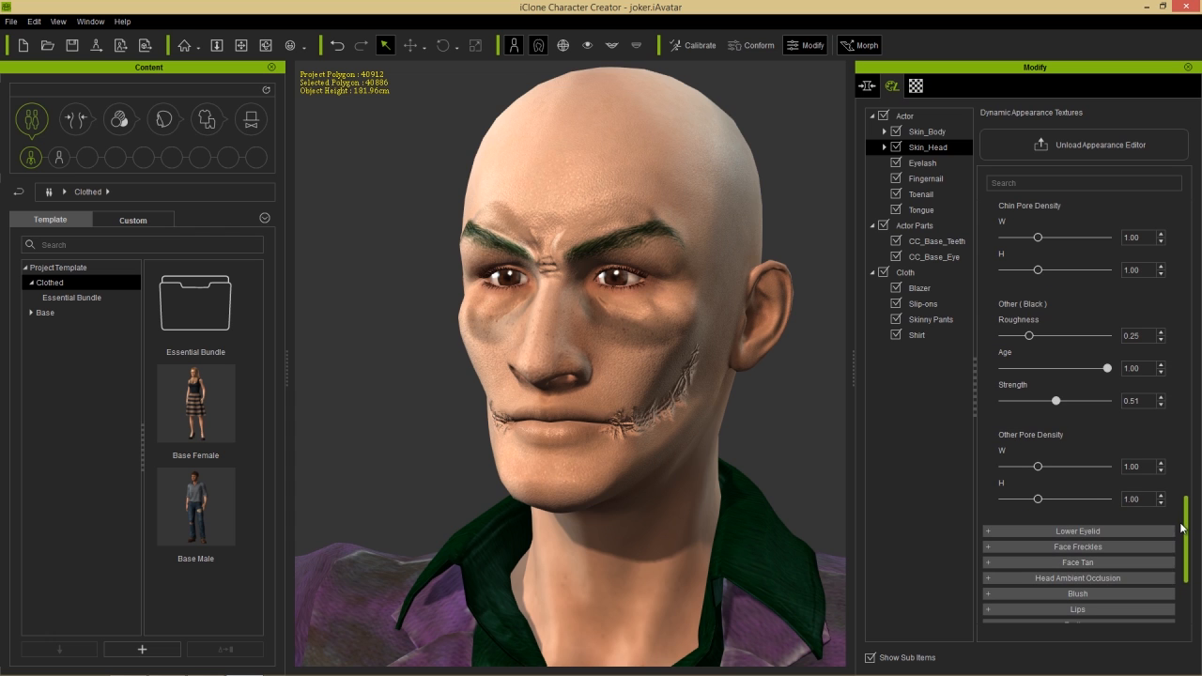
drag(1097, 400, 1057, 395)
- Examine the scars and wrinkles on the Joker's face from the front, from the side and up close
right_drag(537, 407, 736, 429)
right_drag(607, 367, 455, 399)
middle_drag(454, 399, 447, 425)
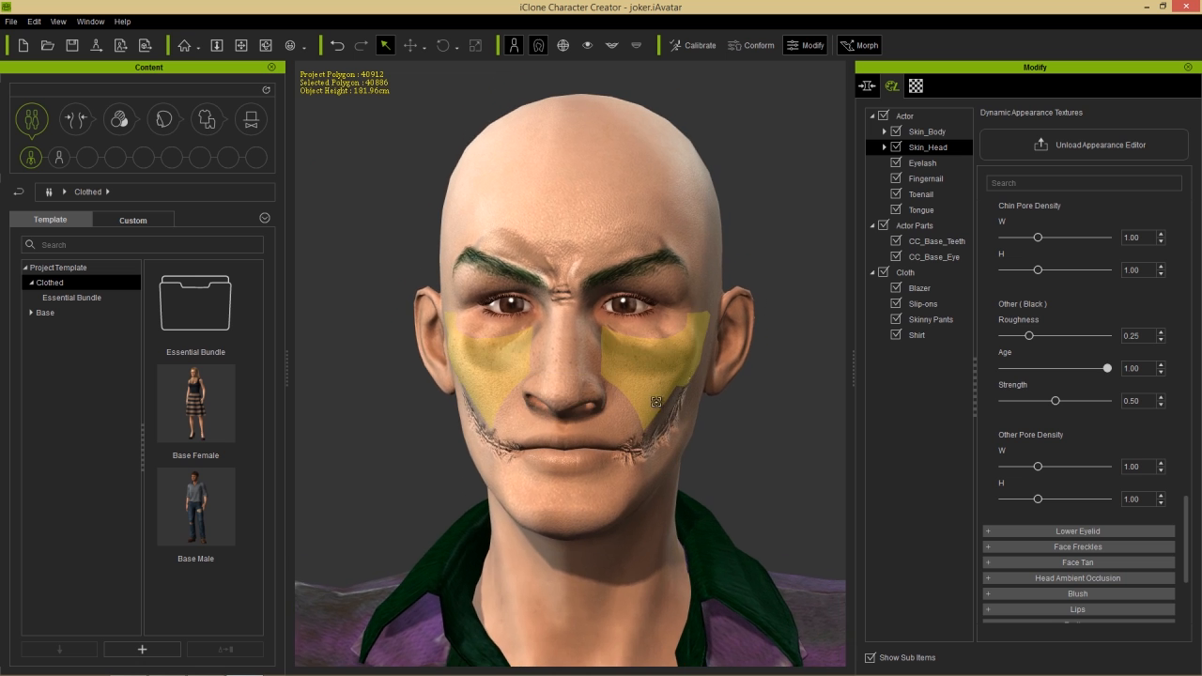
right_drag(648, 403, 502, 413)
middle_drag(651, 427, 646, 427)
scroll(646, 427, up, 5)
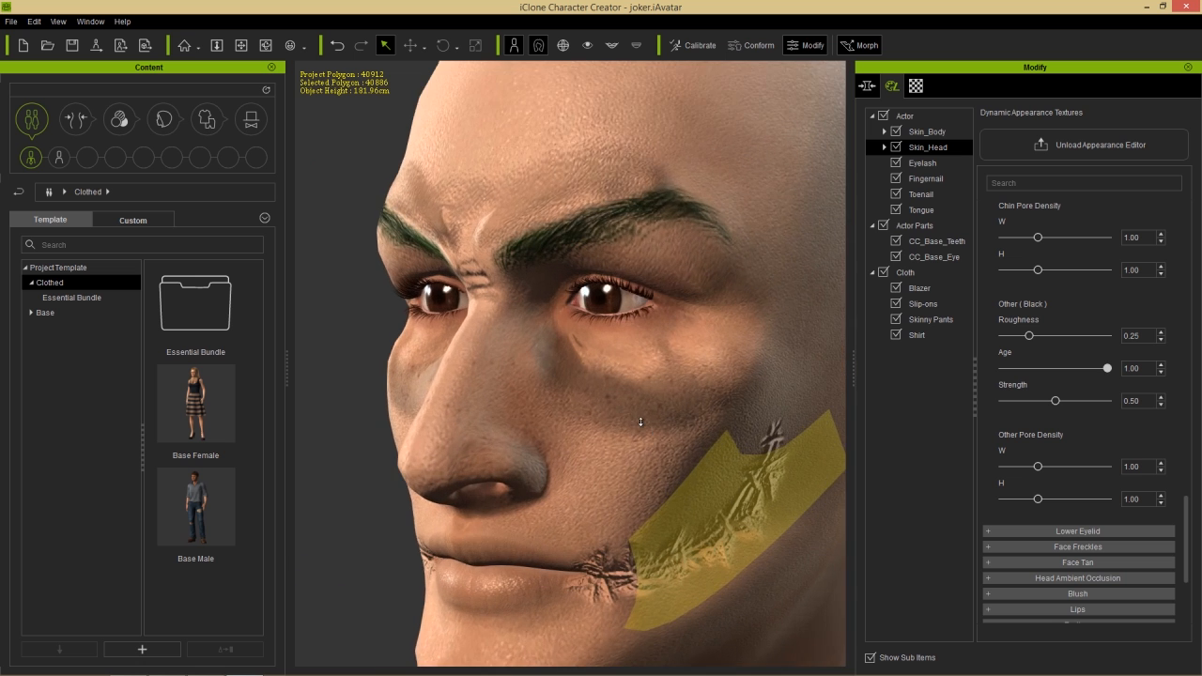
right_drag(630, 438, 713, 429)
scroll(723, 433, down, 5)
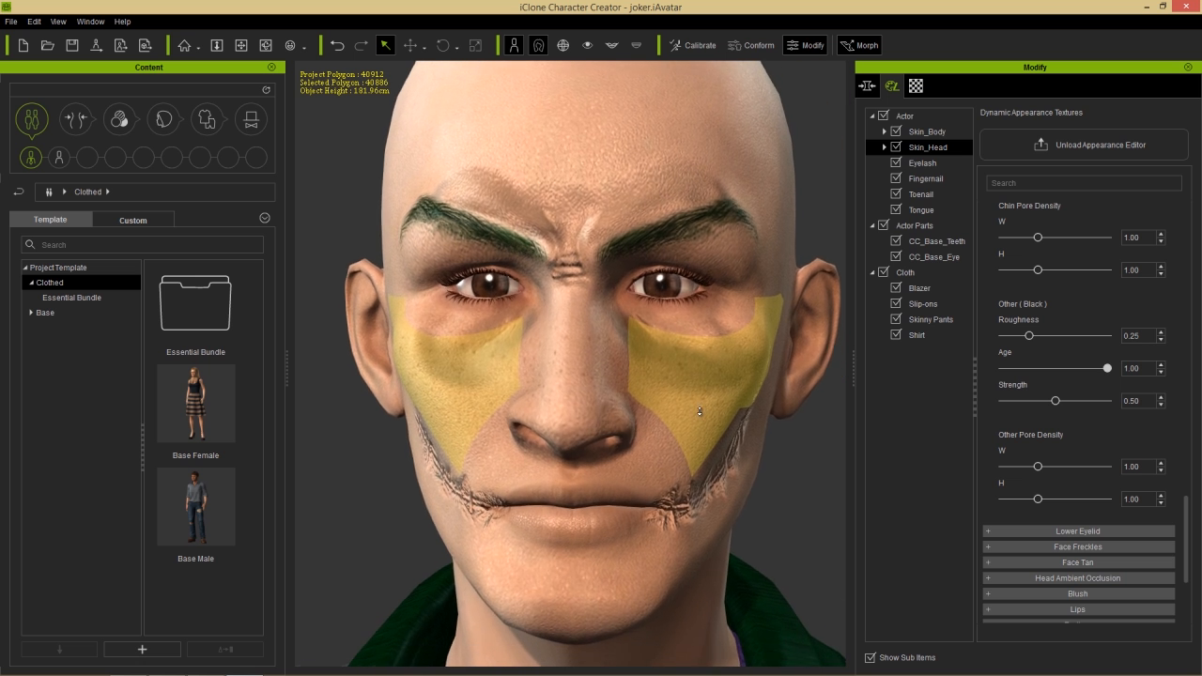
right_drag(784, 448, 766, 445)
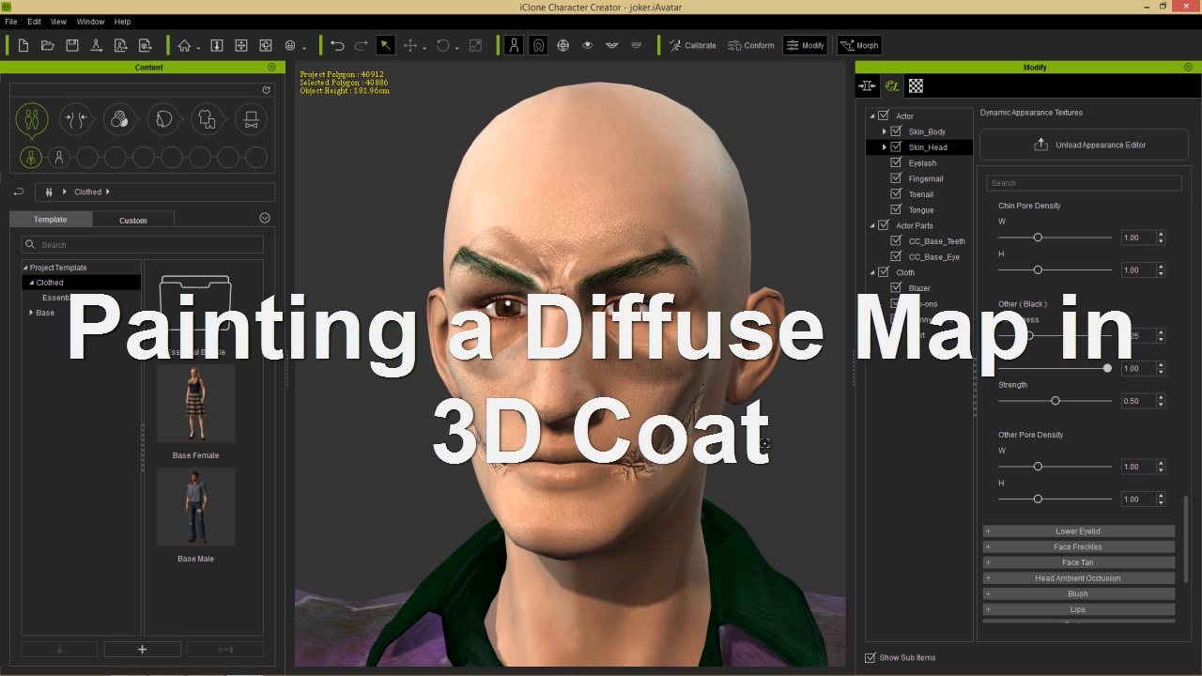
- Switch to 3D-Coat, disable the depth channel and enable the color channel for painting
key(alt+Tab)
key(alt+Tab)
key(alt+Tab)
key(alt+Tab)
key(alt+Tab)
key(alt+Tab)
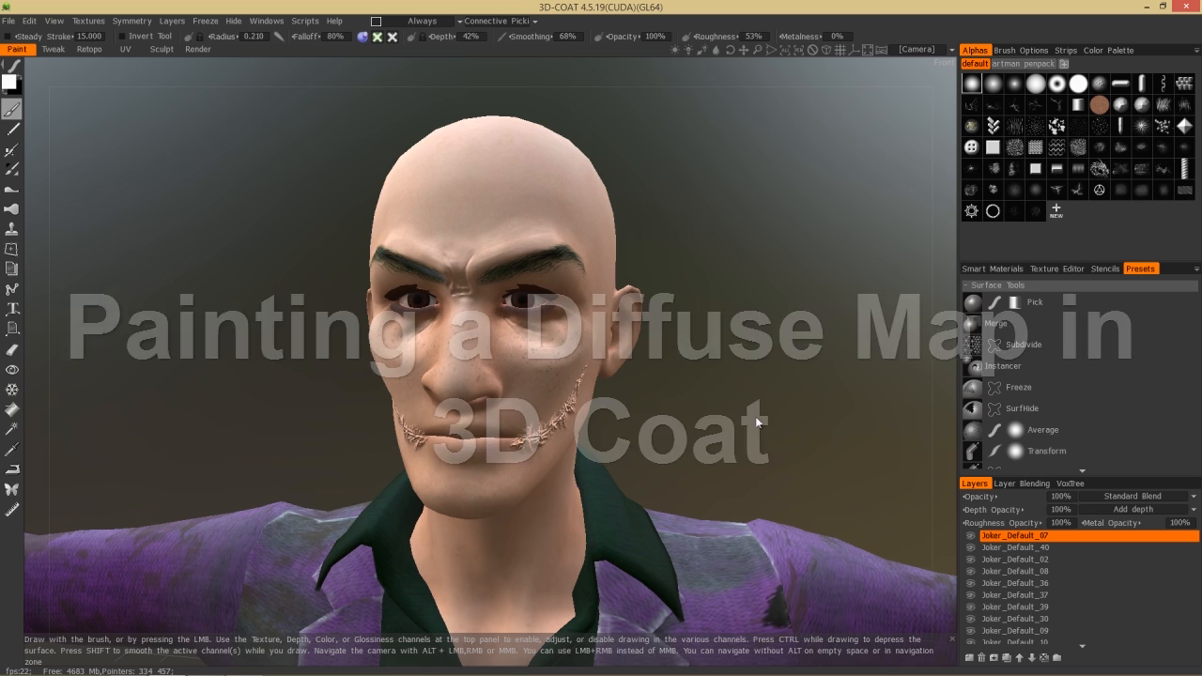
click(365, 40)
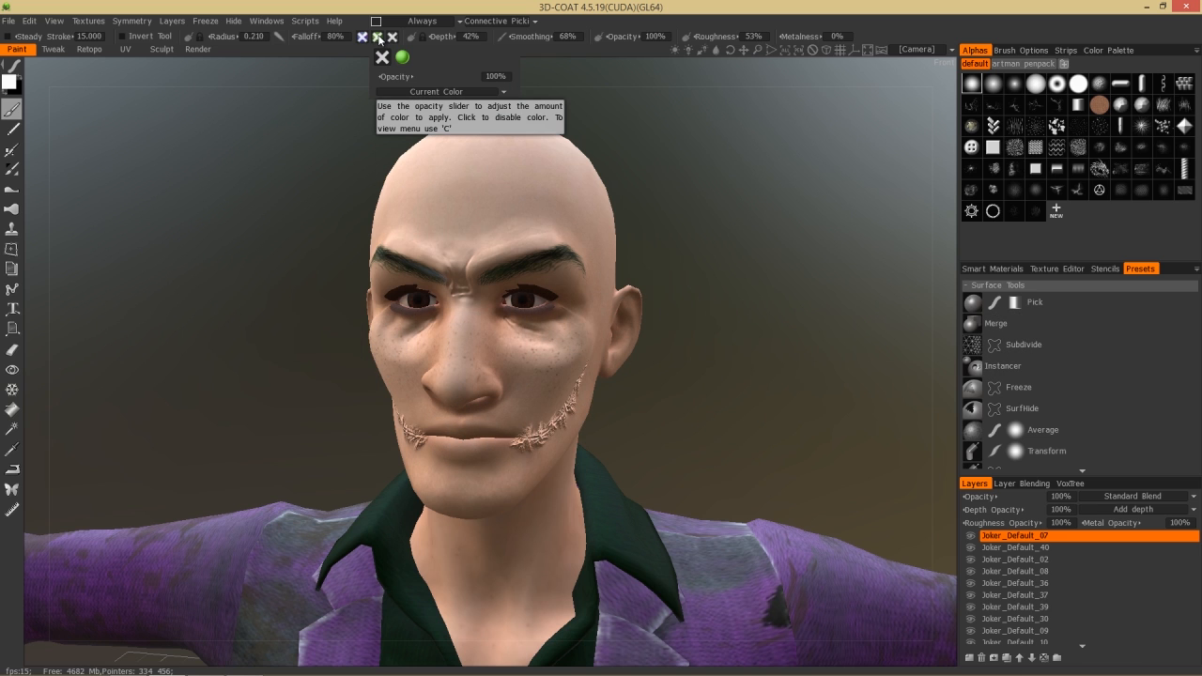
click(379, 37)
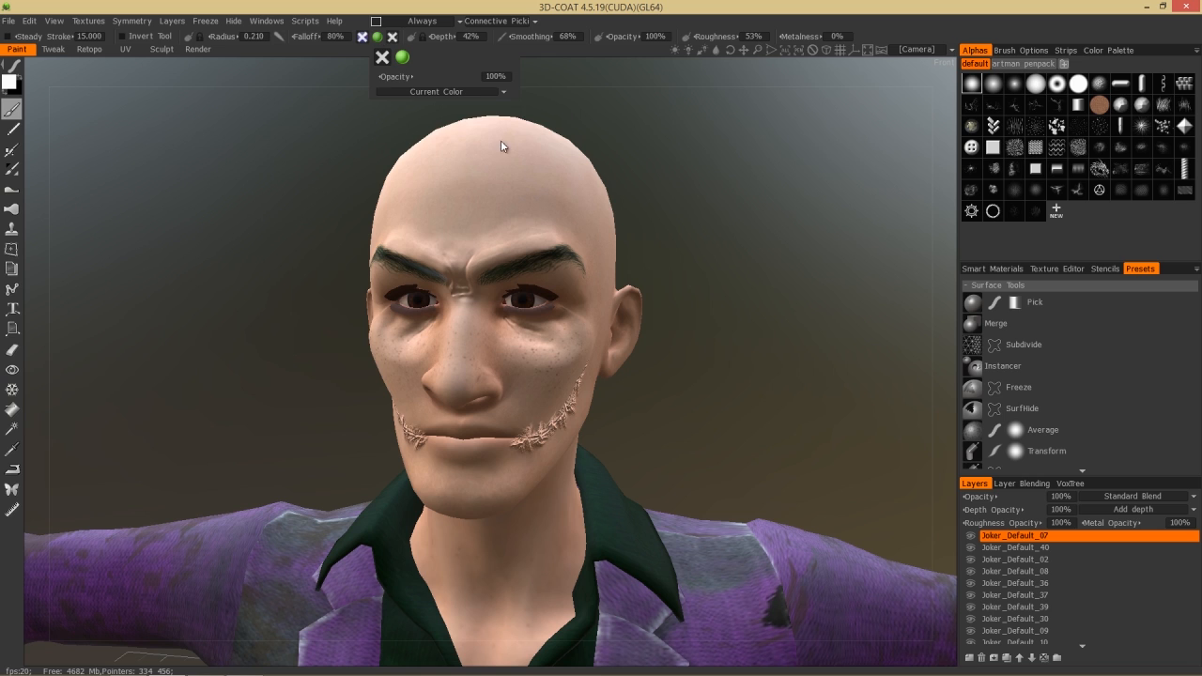
- Select the Joker_Default_39 layer and set the paint color to pure white with Lightness 100%
click(1048, 608)
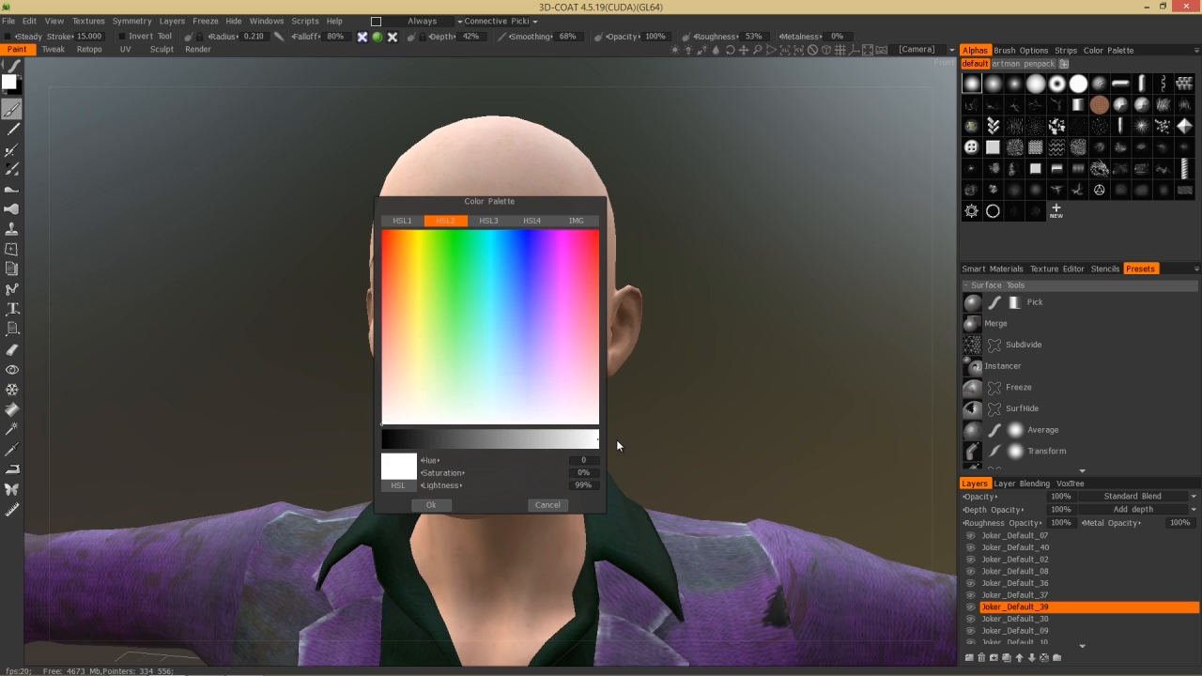
drag(578, 399, 608, 434)
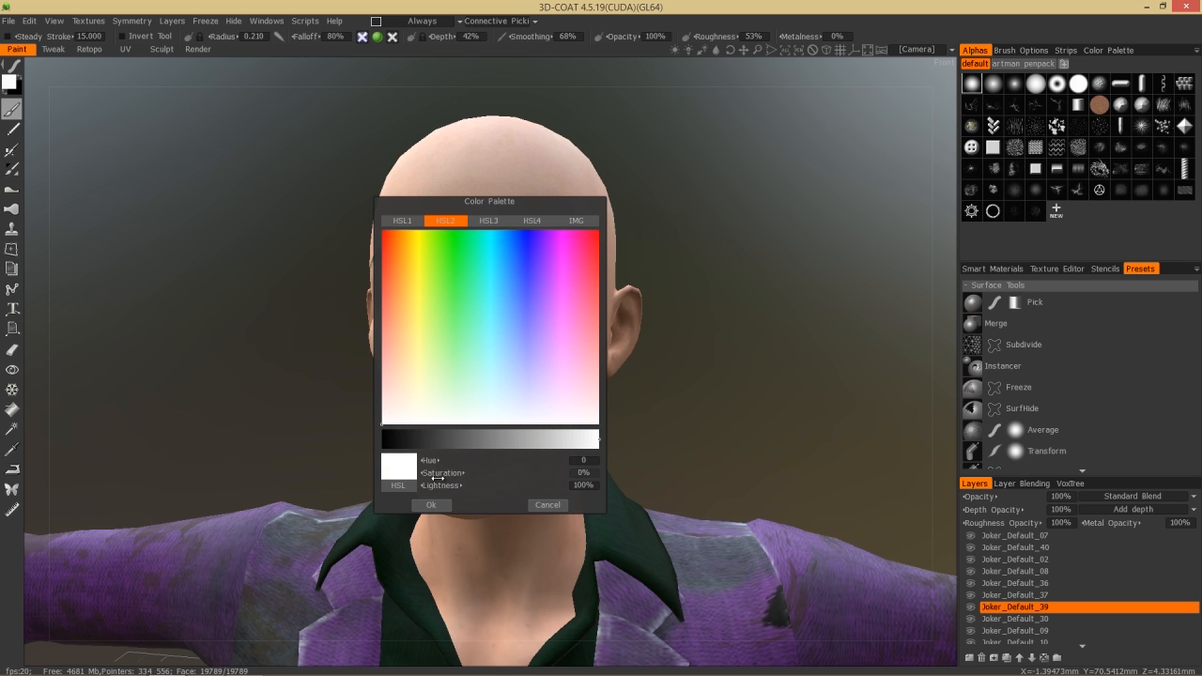
click(431, 505)
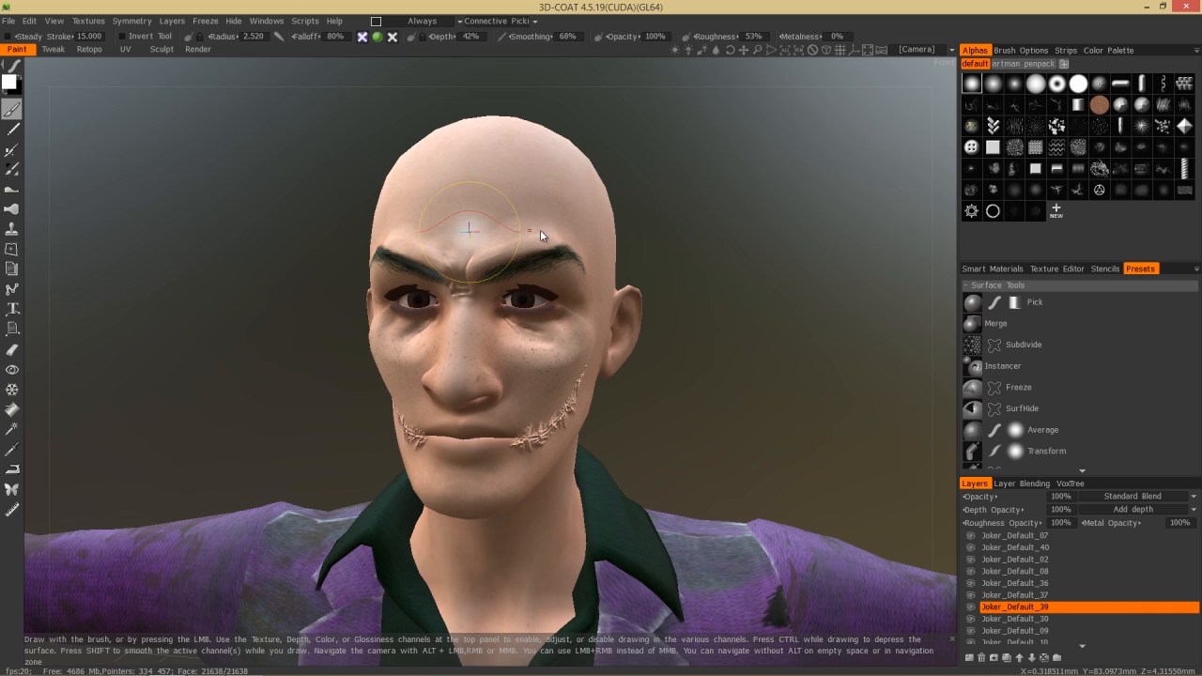
- Paint the forehead, nose, mouth and left half of the Joker's face white, enlarging the brush radius to 4.656
mouse_move(521, 211)
mouse_down()
mouse_move(474, 242)
mouse_move(480, 272)
mouse_move(493, 310)
mouse_move(518, 294)
mouse_move(554, 309)
mouse_move(556, 349)
mouse_move(517, 379)
mouse_move(480, 377)
mouse_move(465, 338)
mouse_move(448, 362)
mouse_up()
mouse_move(498, 467)
mouse_down()
mouse_move(483, 477)
mouse_move(526, 456)
mouse_move(579, 402)
mouse_move(545, 423)
mouse_move(571, 352)
mouse_move(589, 371)
mouse_move(584, 335)
mouse_move(599, 339)
mouse_up()
mouse_move(770, 441)
mouse_down()
mouse_move(711, 438)
mouse_move(712, 419)
mouse_up()
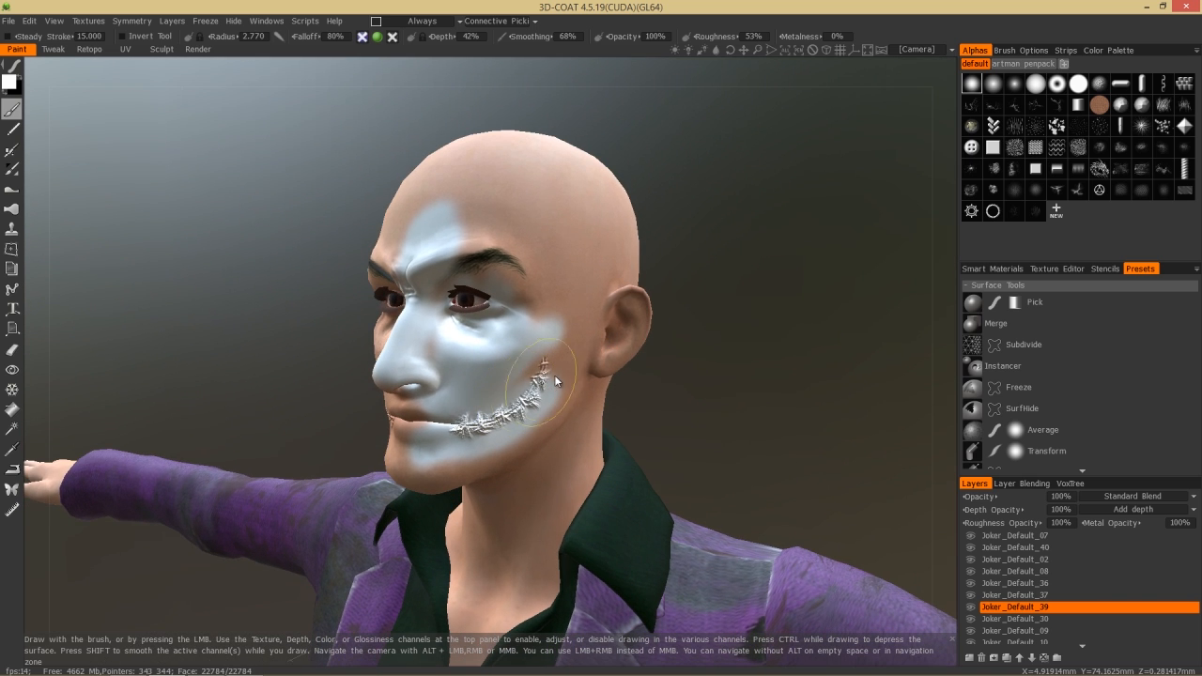
right_drag(515, 292, 539, 289)
mouse_move(539, 290)
mouse_down()
mouse_move(545, 310)
mouse_move(557, 276)
mouse_move(566, 314)
mouse_move(540, 413)
mouse_move(400, 463)
mouse_move(364, 457)
mouse_move(394, 422)
mouse_move(469, 432)
mouse_move(566, 343)
mouse_up()
mouse_move(563, 297)
mouse_down()
mouse_move(561, 265)
mouse_move(523, 207)
mouse_move(422, 190)
mouse_move(370, 220)
mouse_move(470, 232)
mouse_move(509, 265)
mouse_move(509, 299)
mouse_move(483, 298)
mouse_move(460, 289)
mouse_move(481, 250)
mouse_move(455, 261)
mouse_move(425, 502)
mouse_up()
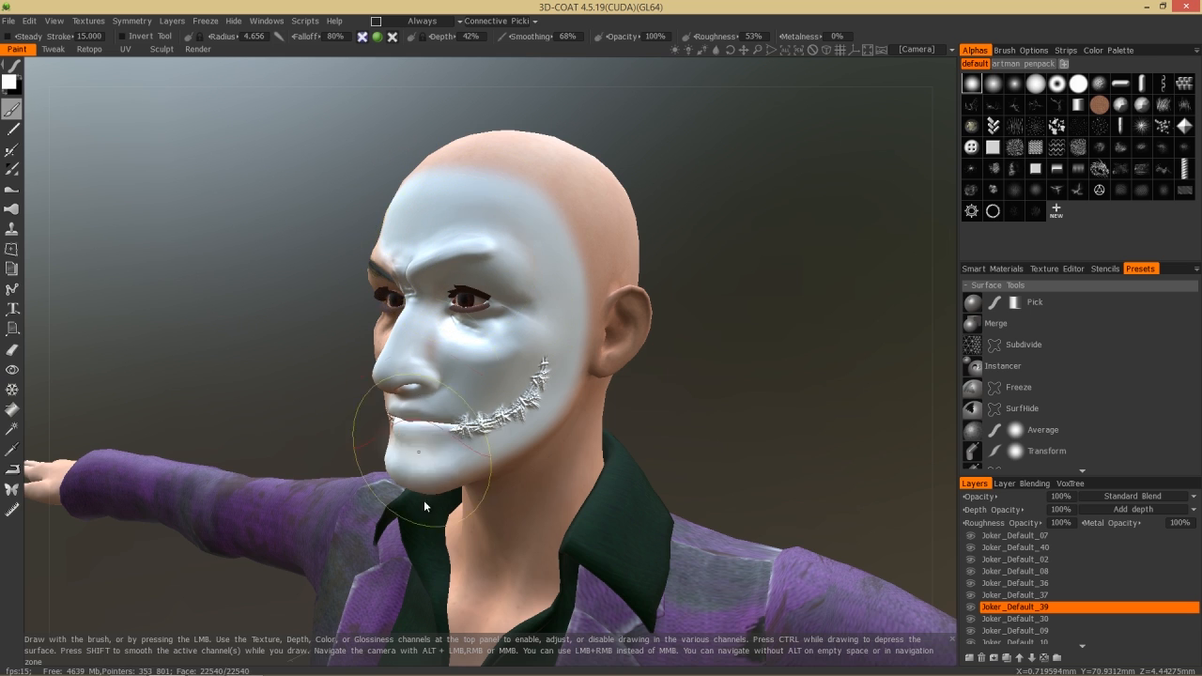
- Paint the right half of the Joker's face white, covering the brow, eye area, cheek, scar and chin
scroll(282, 333, up, 10)
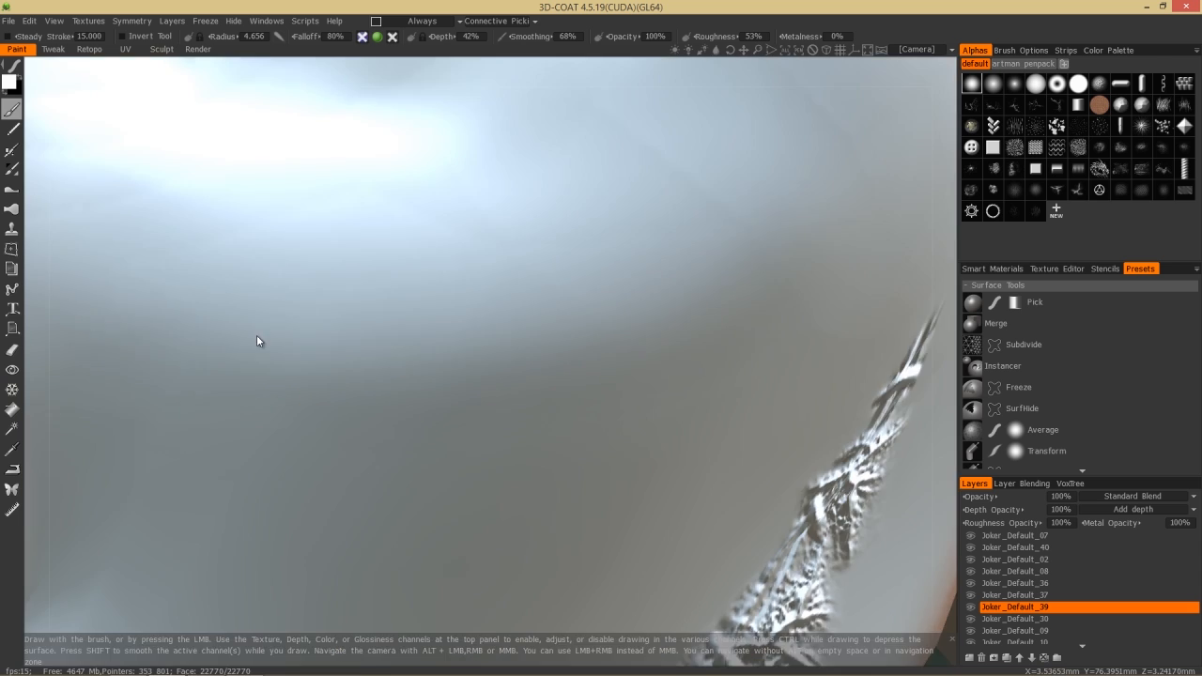
scroll(258, 341, down, 10)
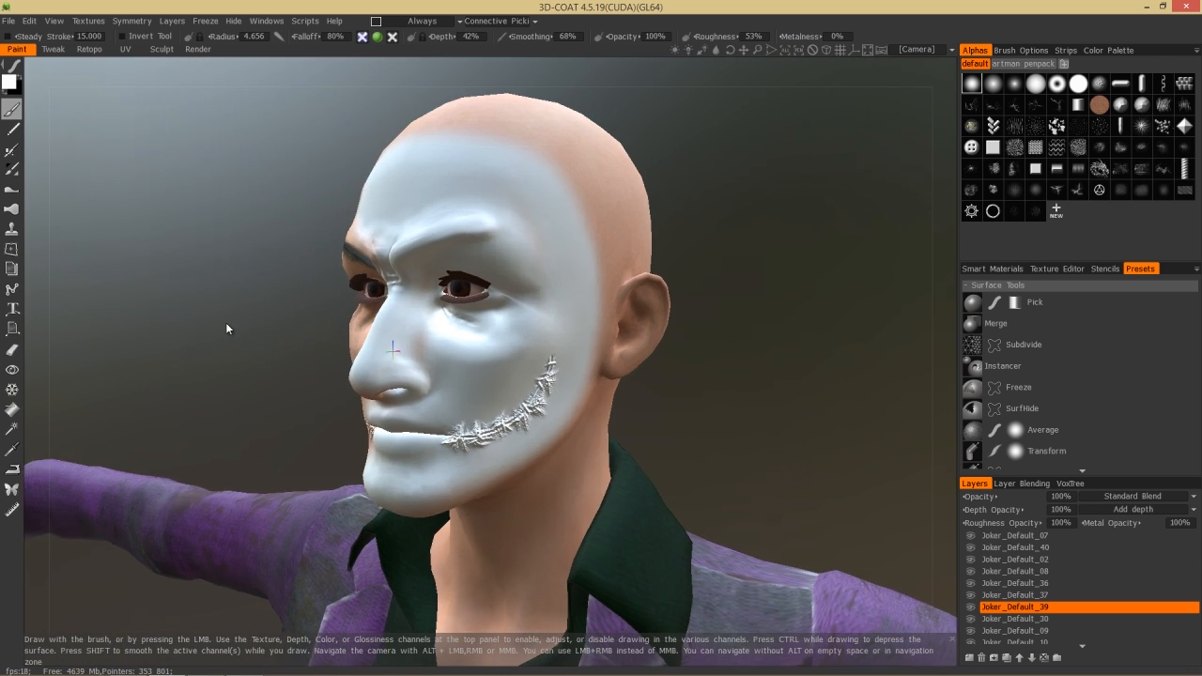
mouse_move(225, 329)
mouse_down()
mouse_move(328, 325)
mouse_move(297, 323)
mouse_up()
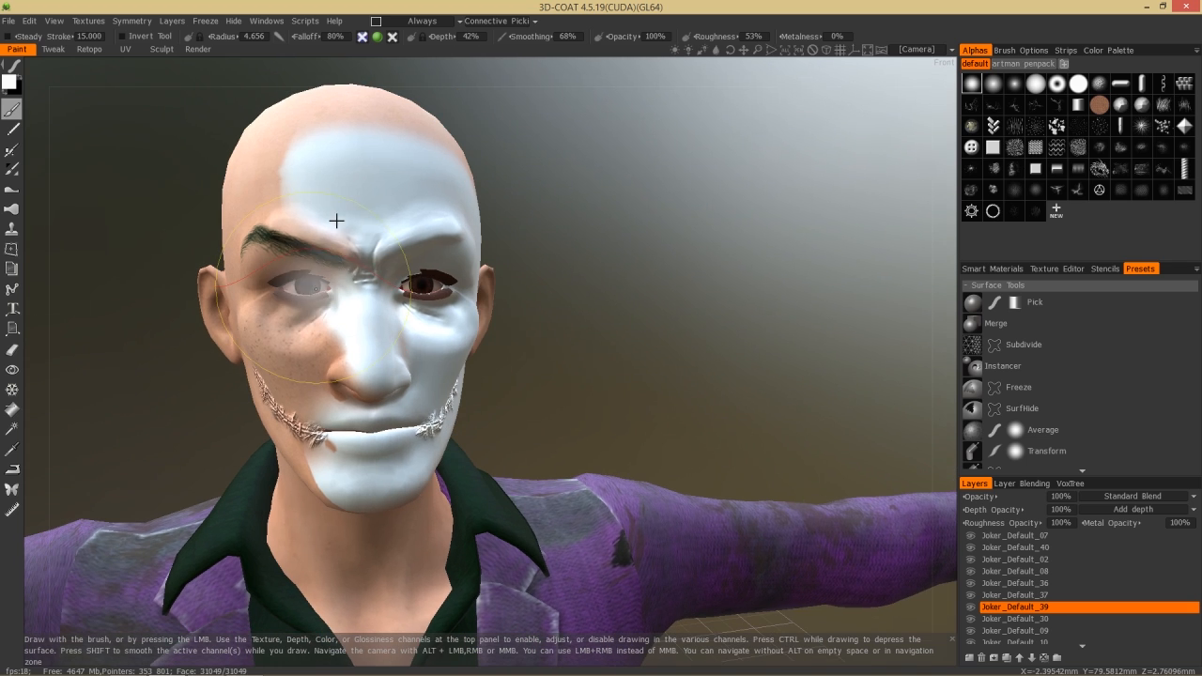
mouse_move(245, 212)
mouse_down()
mouse_move(234, 242)
mouse_move(246, 316)
mouse_move(288, 297)
mouse_move(282, 235)
mouse_move(334, 258)
mouse_move(286, 315)
mouse_move(279, 279)
mouse_move(322, 318)
mouse_move(321, 373)
mouse_move(339, 424)
mouse_move(371, 413)
mouse_move(404, 432)
mouse_move(367, 367)
mouse_move(397, 362)
mouse_move(404, 380)
mouse_move(318, 417)
mouse_move(252, 392)
mouse_up()
drag(119, 401, 230, 401)
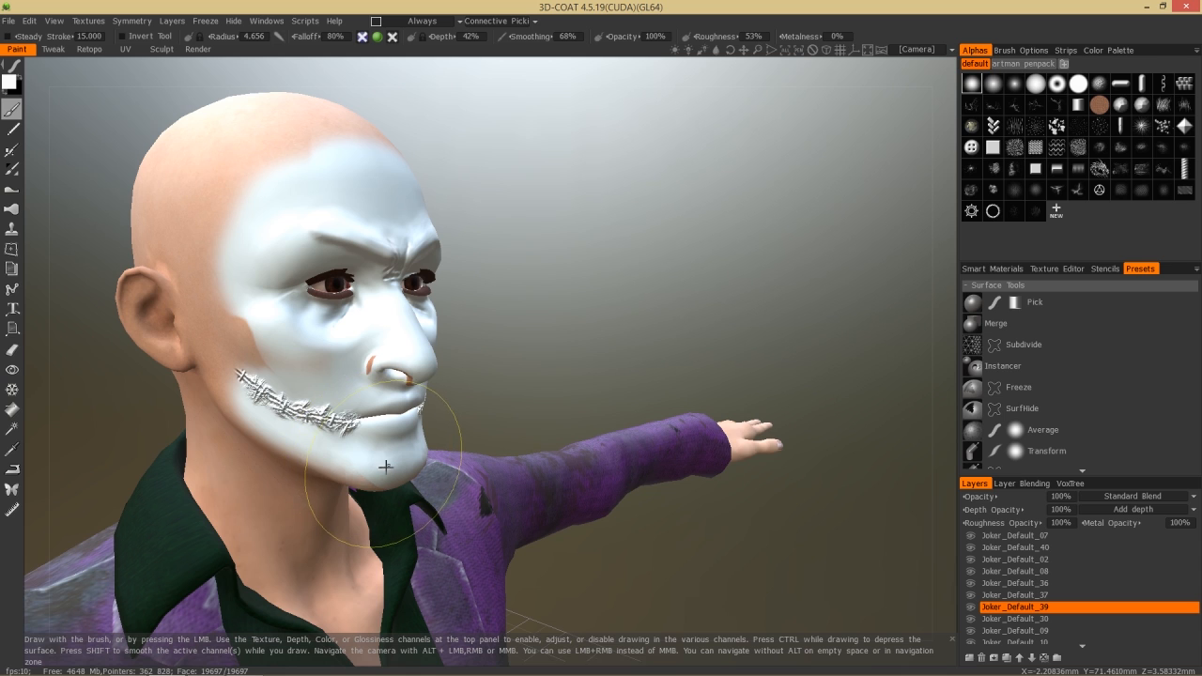
- Paint the Joker's right temple, jaw edge, remaining bare cheek patch and upper forehead white
mouse_move(252, 411)
mouse_down()
mouse_move(228, 393)
mouse_move(210, 287)
mouse_move(220, 196)
mouse_move(263, 178)
mouse_up()
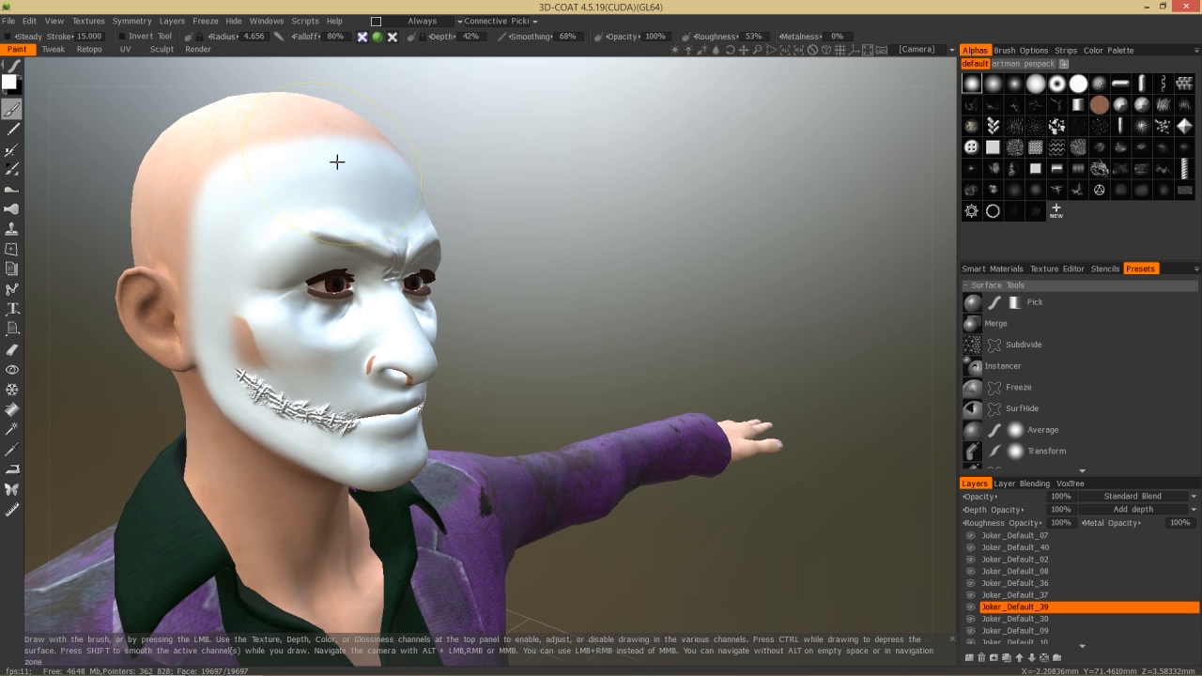
drag(253, 353, 274, 384)
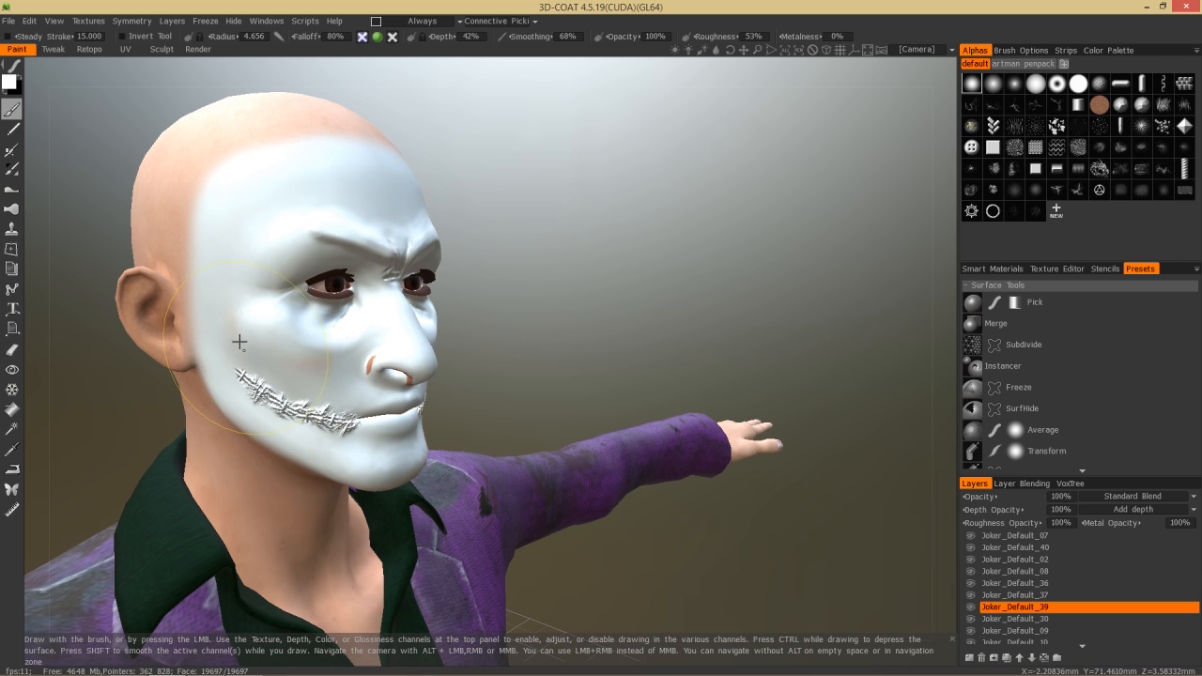
drag(494, 256, 521, 279)
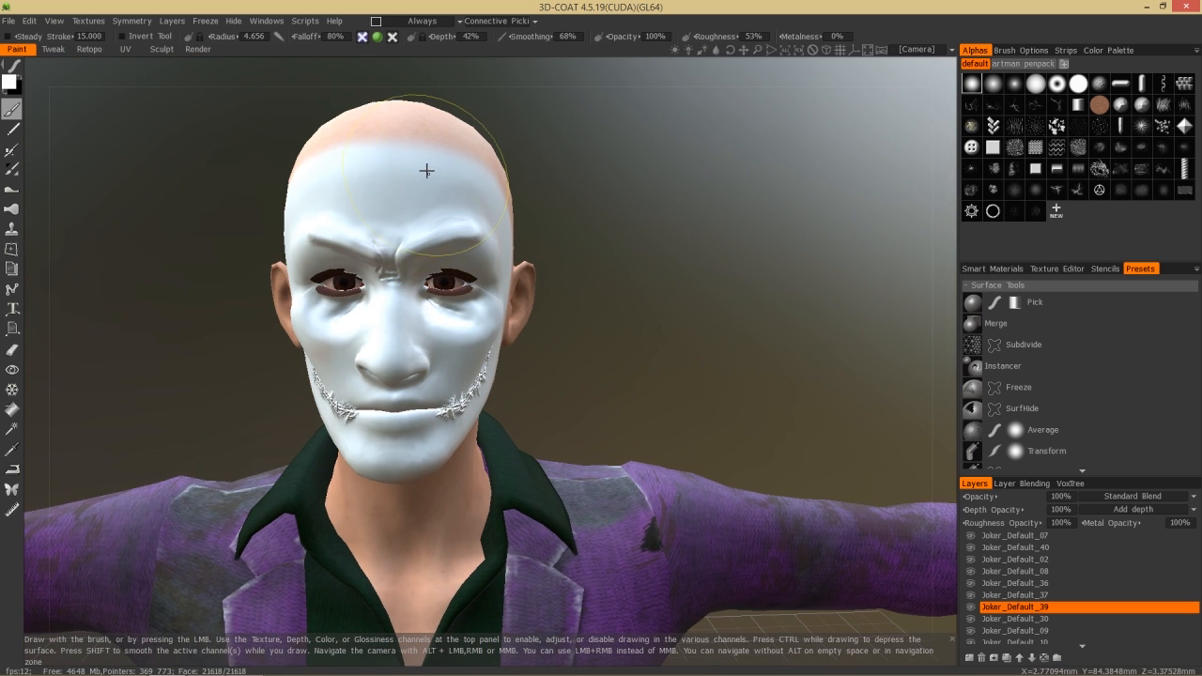
mouse_move(358, 150)
mouse_down()
mouse_move(322, 167)
mouse_move(360, 145)
mouse_move(459, 172)
mouse_move(491, 231)
mouse_up()
drag(642, 412, 526, 385)
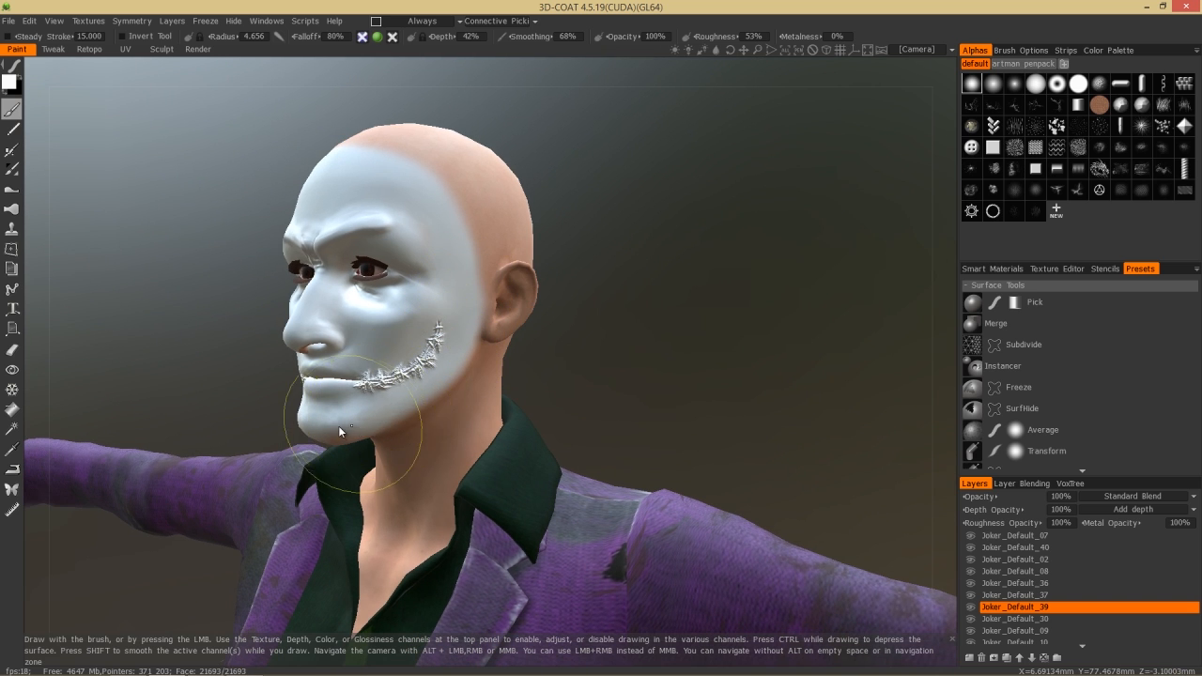
drag(201, 382, 286, 371)
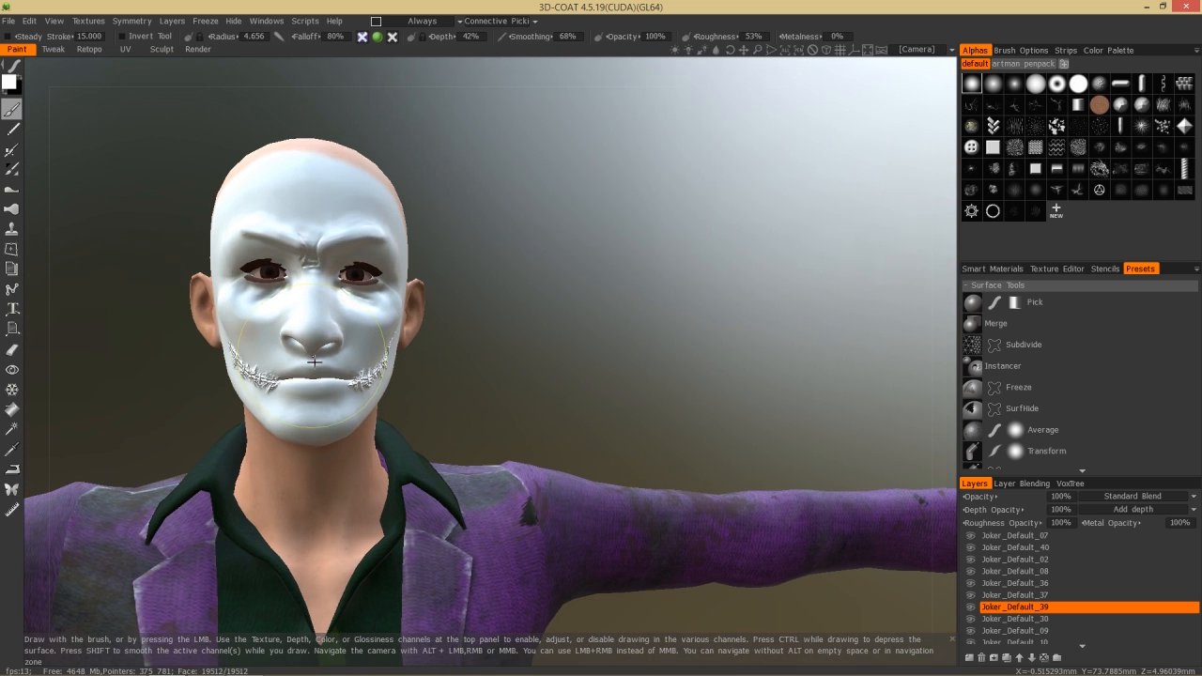
mouse_move(507, 333)
mouse_down()
mouse_move(496, 357)
mouse_move(501, 335)
mouse_up()
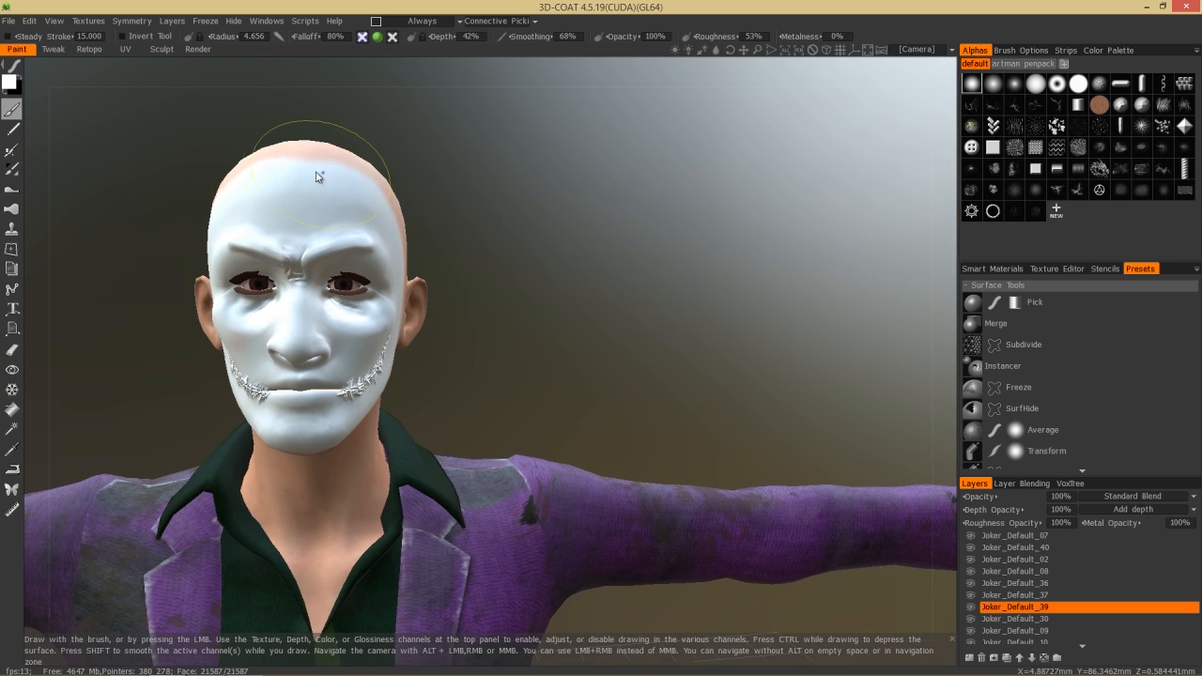
- Select the hair14 brush alpha and set the paint color to black with Lightness 0%
right_drag(493, 307, 527, 306)
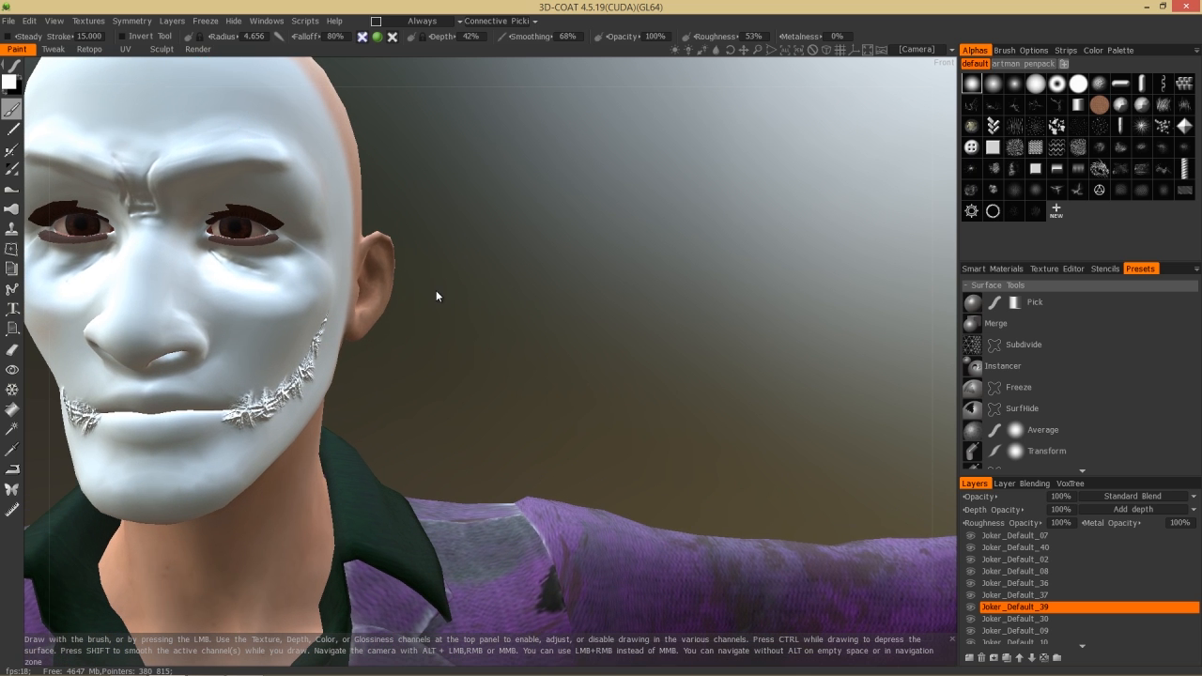
drag(435, 296, 667, 365)
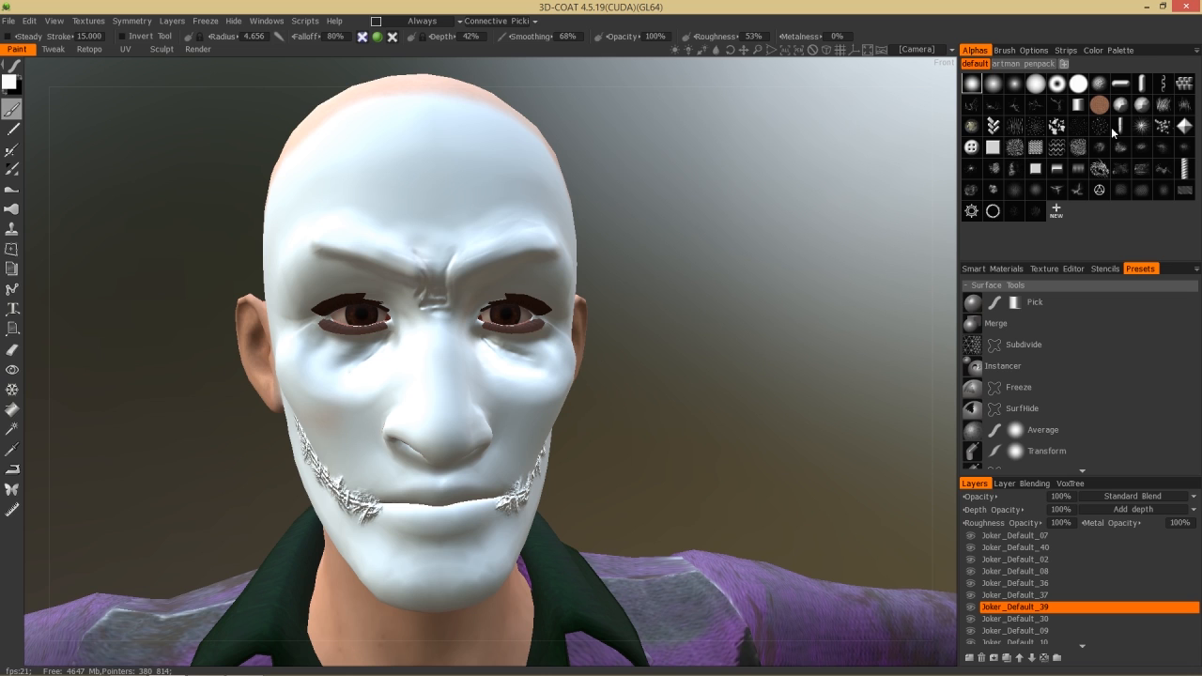
mouse_move(1184, 108)
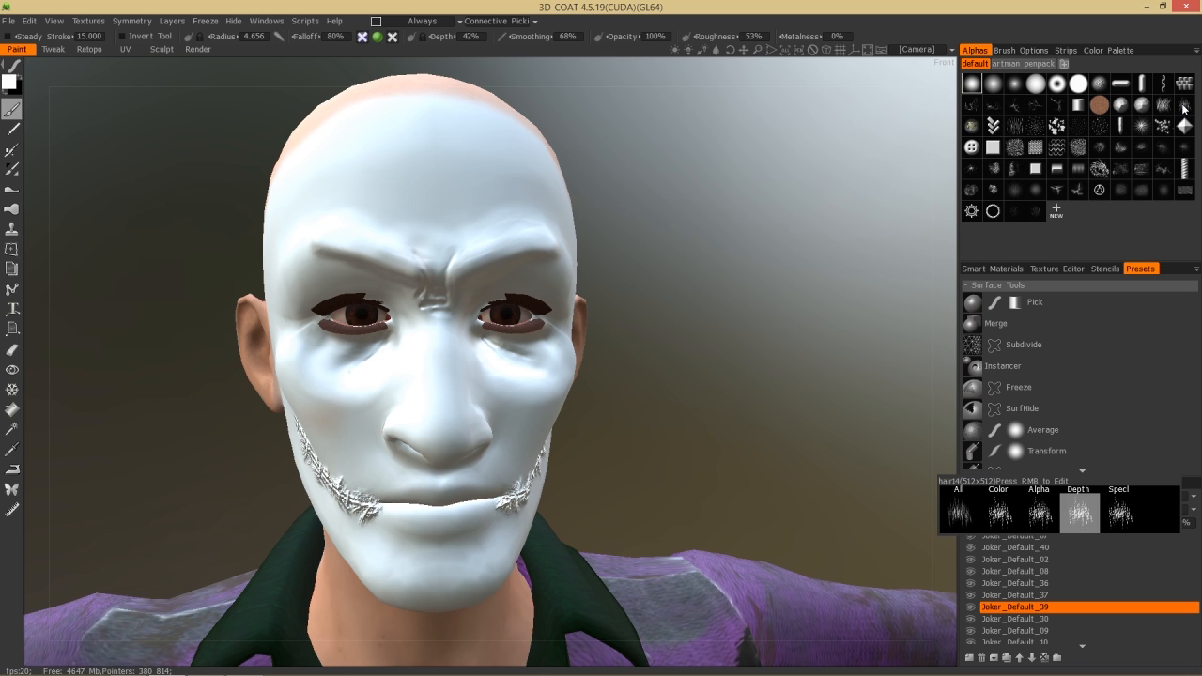
click(19, 85)
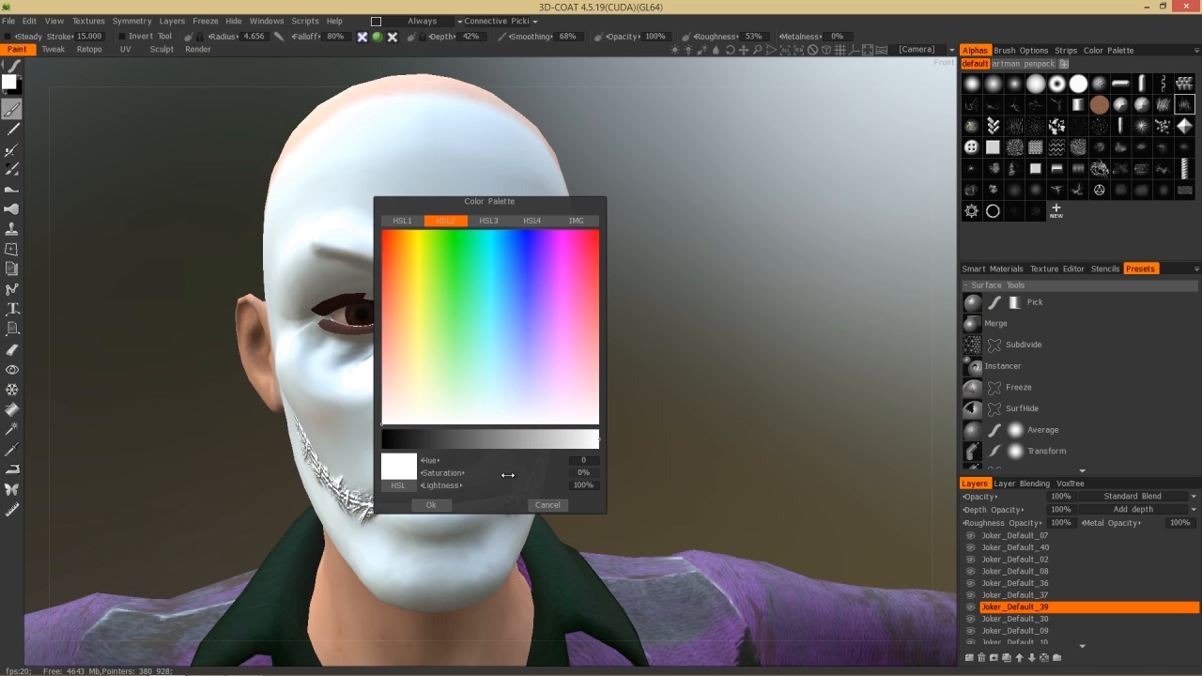
drag(507, 484, 288, 499)
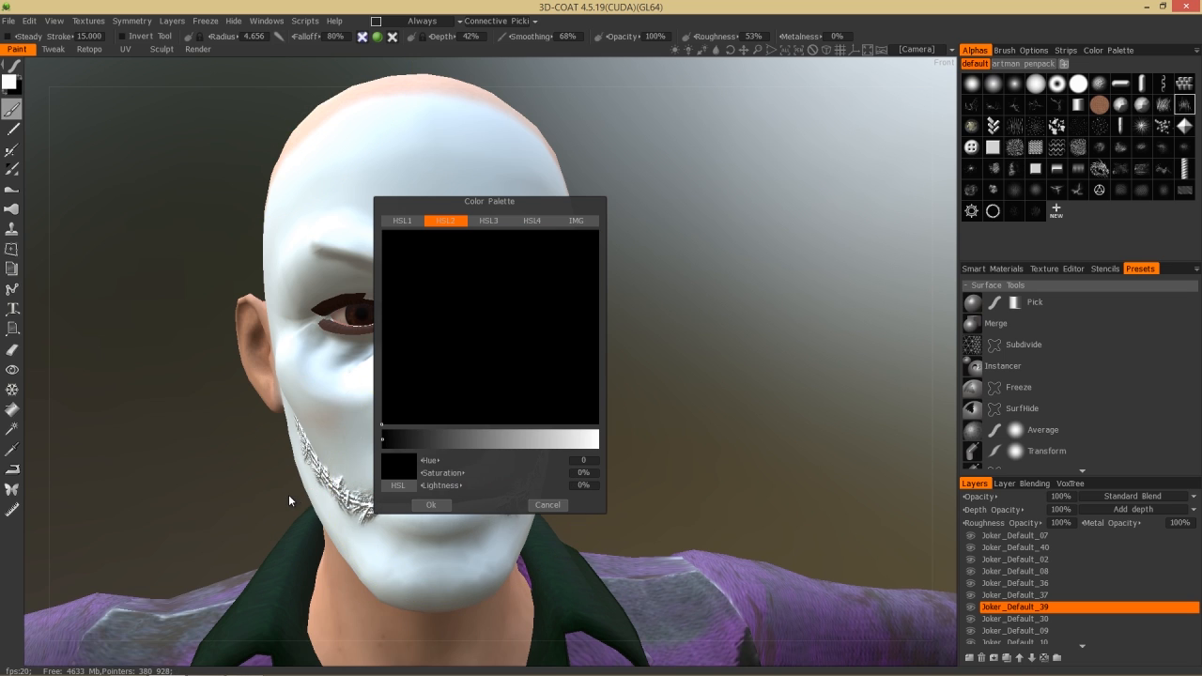
click(441, 505)
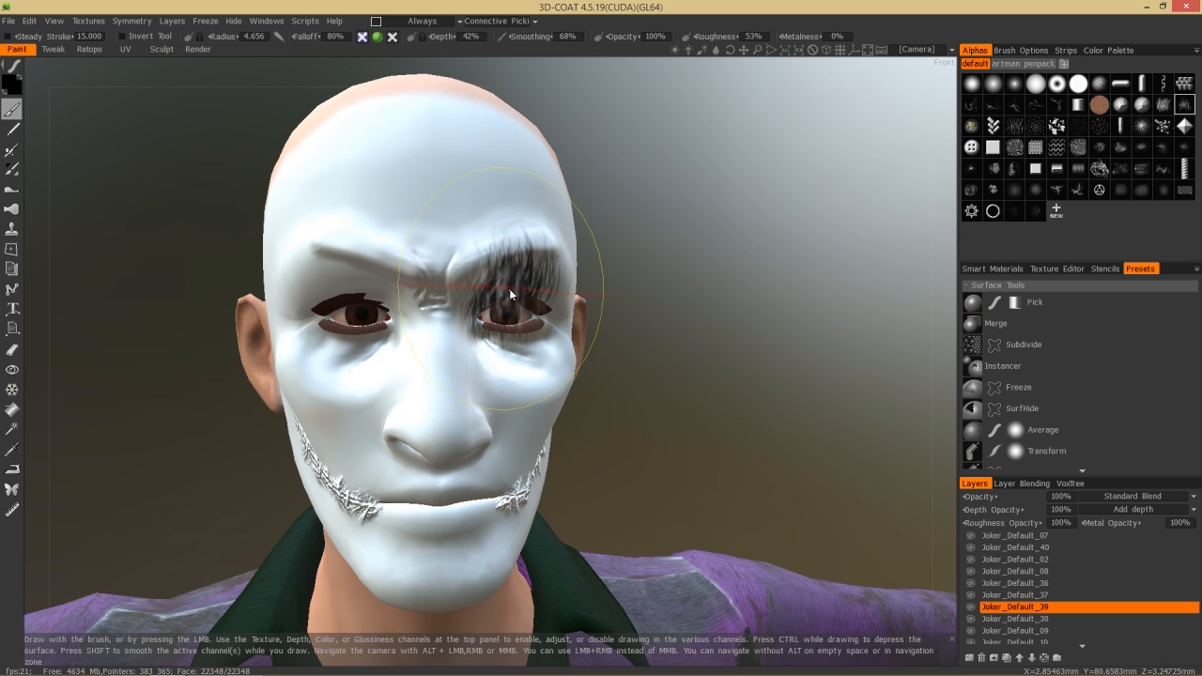
- Paint a black patch around the Joker's left eye, switching from the hair alpha to the spiky radial alpha for feathered edges
click(511, 286)
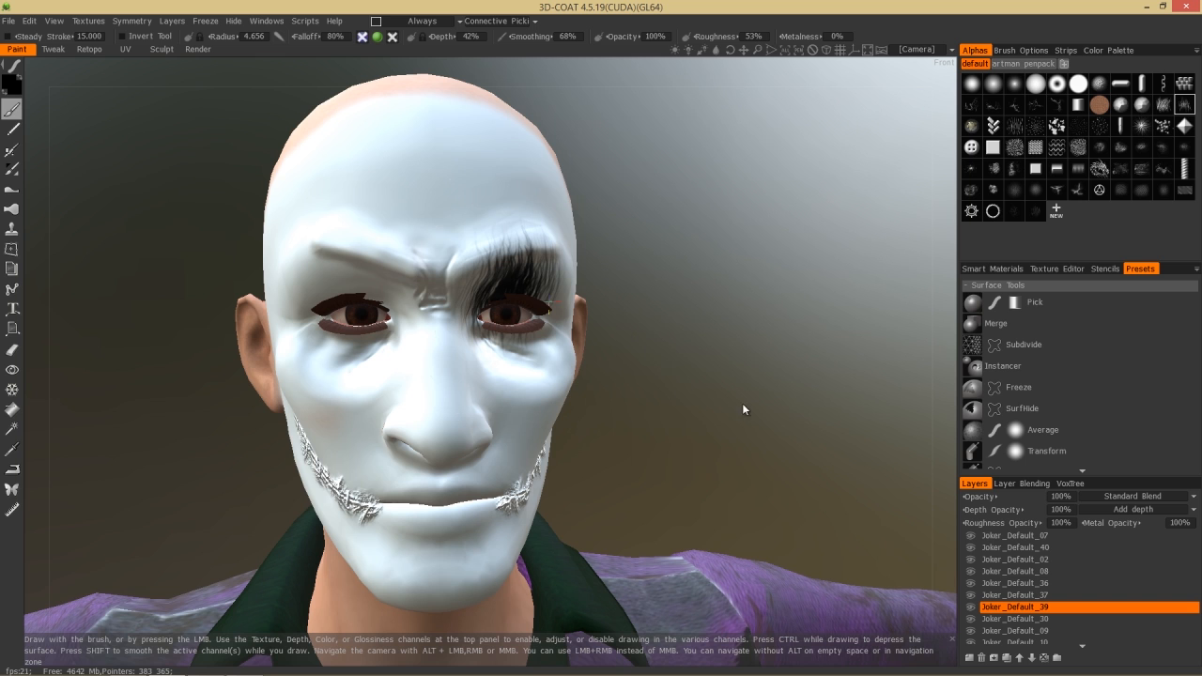
drag(735, 409, 693, 396)
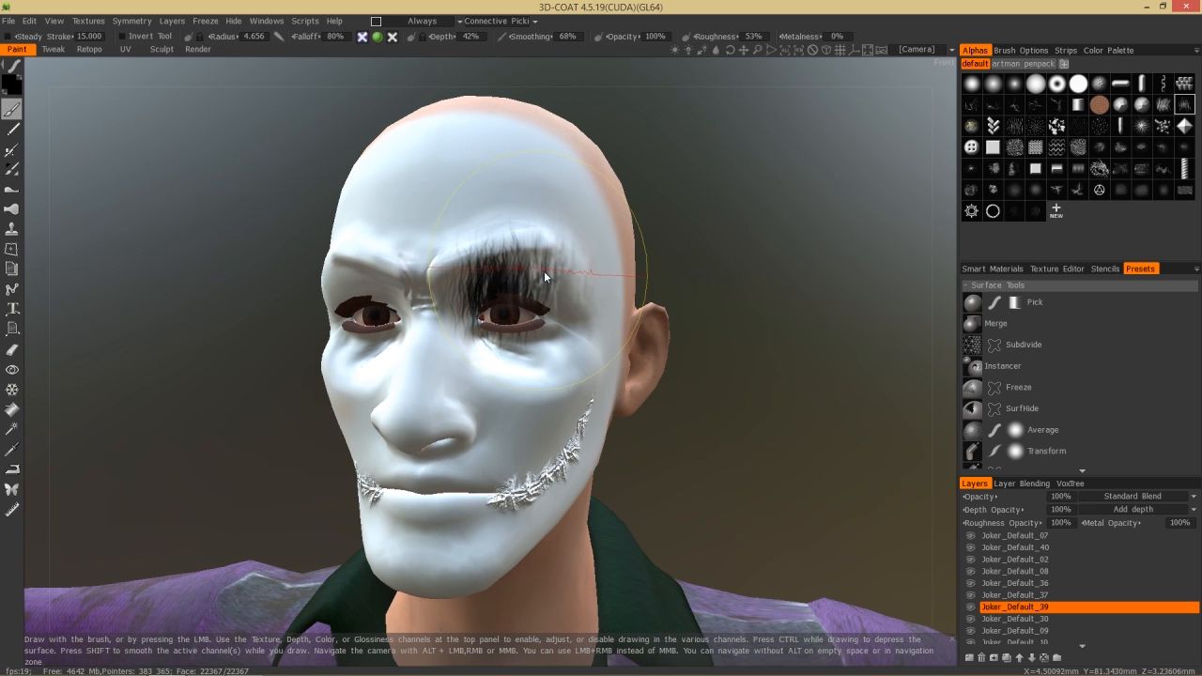
click(1138, 126)
mouse_move(527, 287)
mouse_down()
mouse_move(505, 276)
mouse_move(496, 286)
mouse_move(499, 348)
mouse_move(526, 324)
mouse_move(548, 336)
mouse_move(543, 315)
mouse_move(563, 312)
mouse_move(520, 321)
mouse_up()
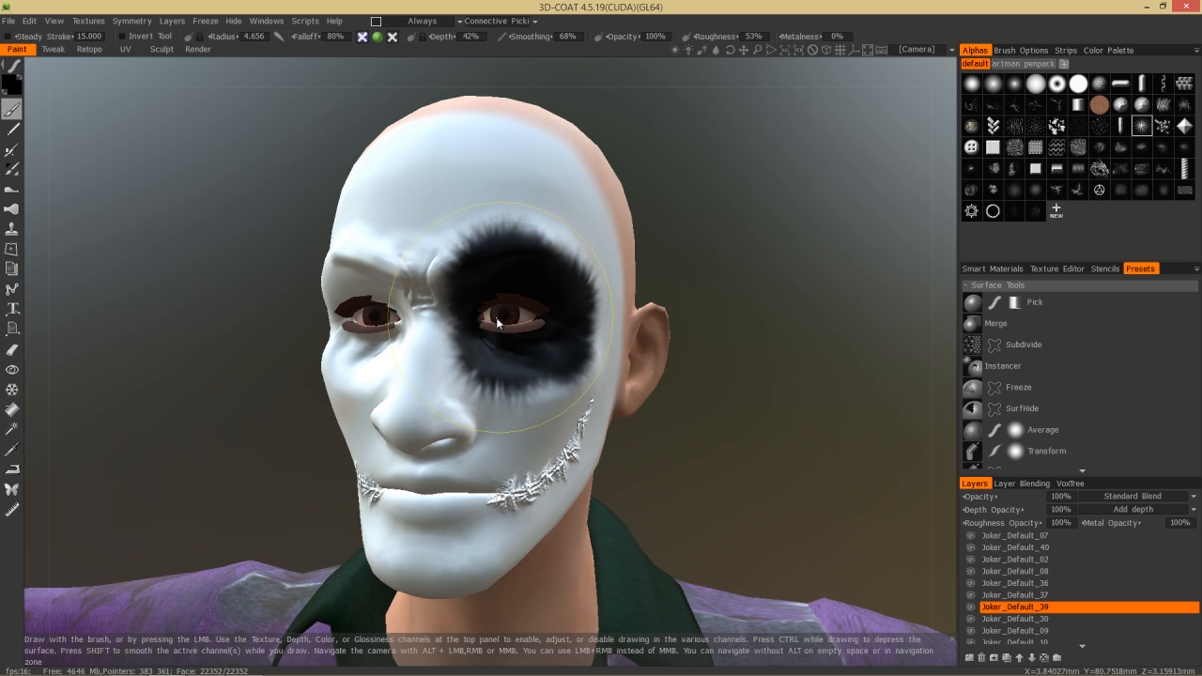
mouse_move(482, 324)
mouse_down()
mouse_move(542, 313)
mouse_move(735, 444)
mouse_up()
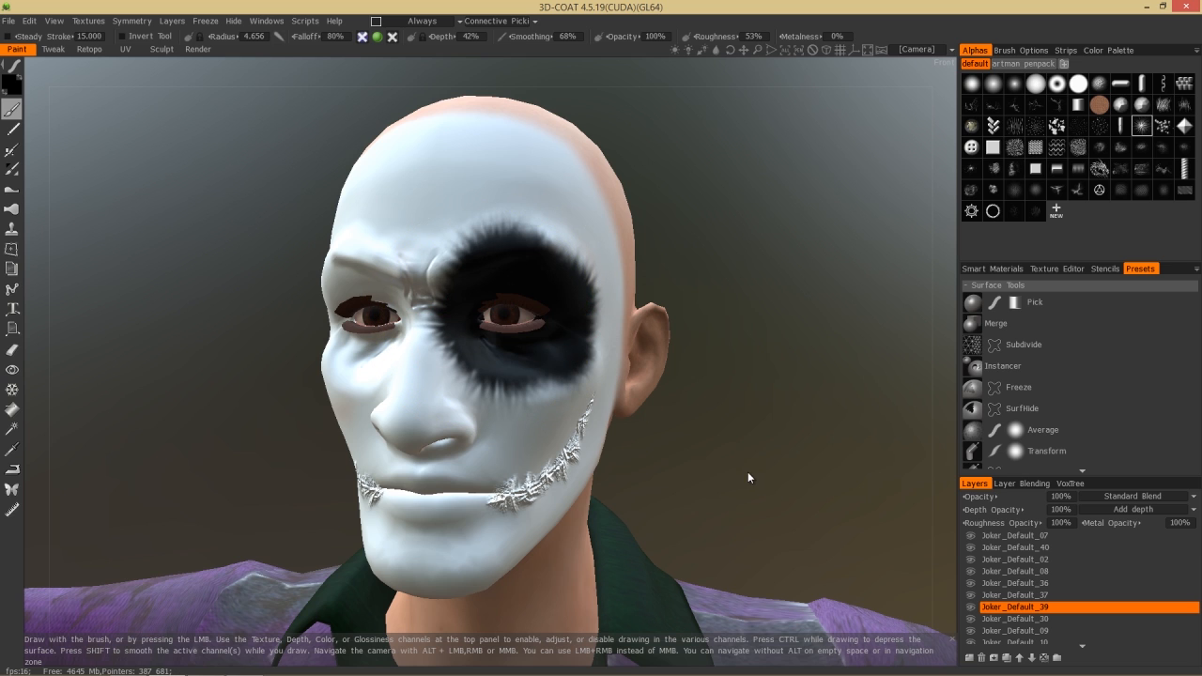
- Paint a matching black patch around the right eye and fill both inner eye corners with a brush radius reduced to 1.135
mouse_move(710, 464)
mouse_down()
mouse_move(758, 464)
mouse_move(746, 467)
mouse_up()
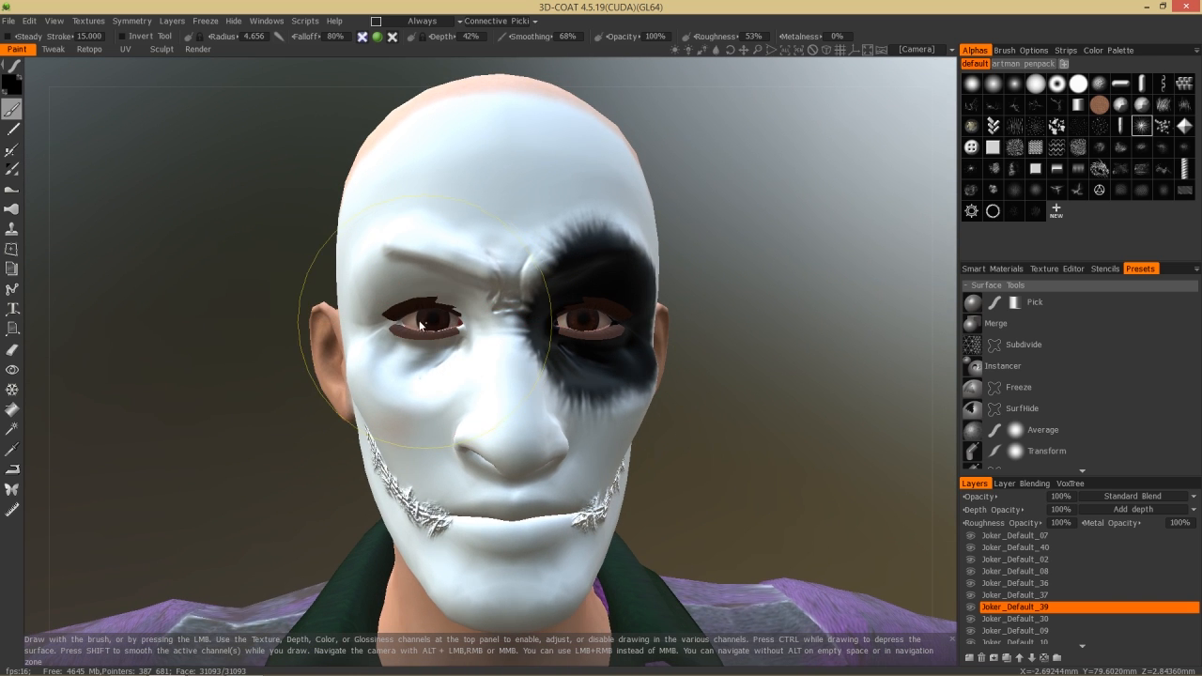
mouse_move(414, 298)
mouse_down()
mouse_move(405, 281)
mouse_move(423, 293)
mouse_move(413, 342)
mouse_move(404, 324)
mouse_move(391, 329)
mouse_move(436, 340)
mouse_move(433, 326)
mouse_up()
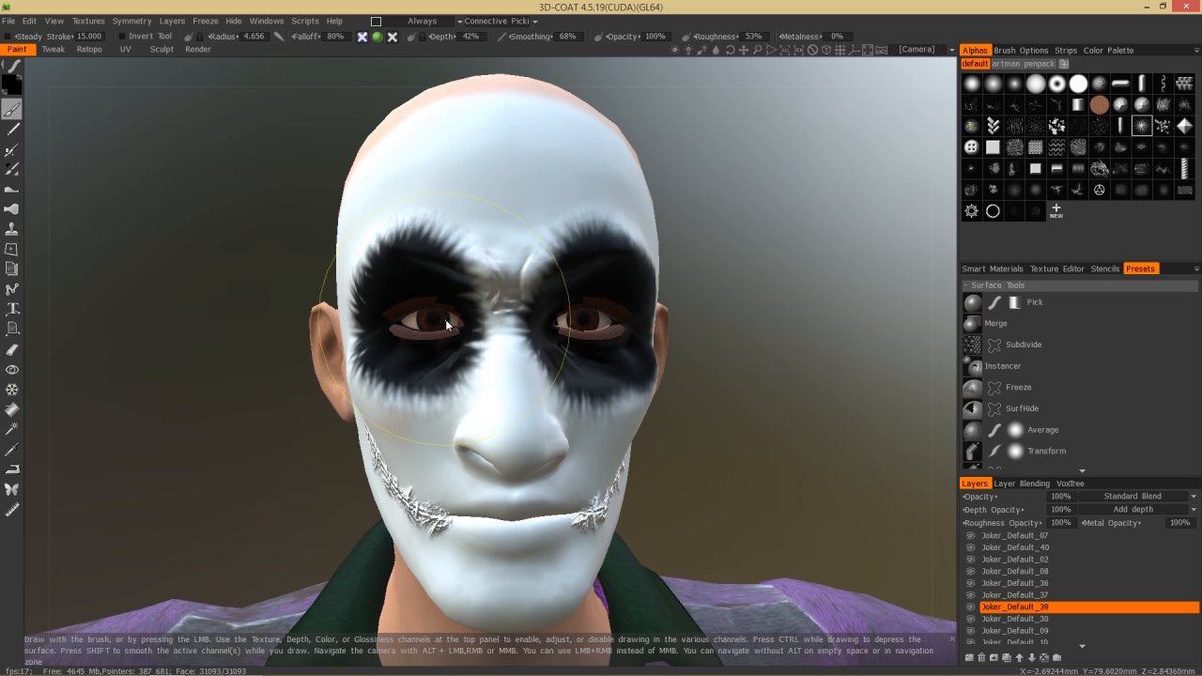
mouse_move(522, 206)
right_down()
mouse_move(476, 202)
mouse_move(403, 222)
right_up()
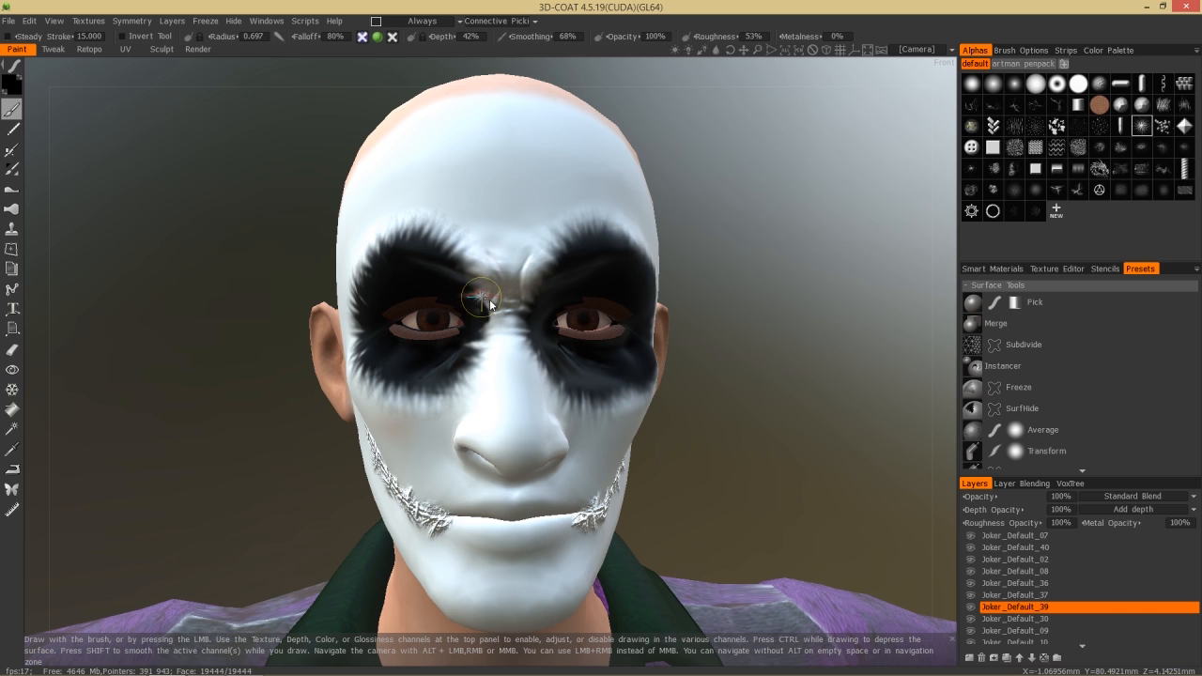
right_drag(493, 299, 499, 307)
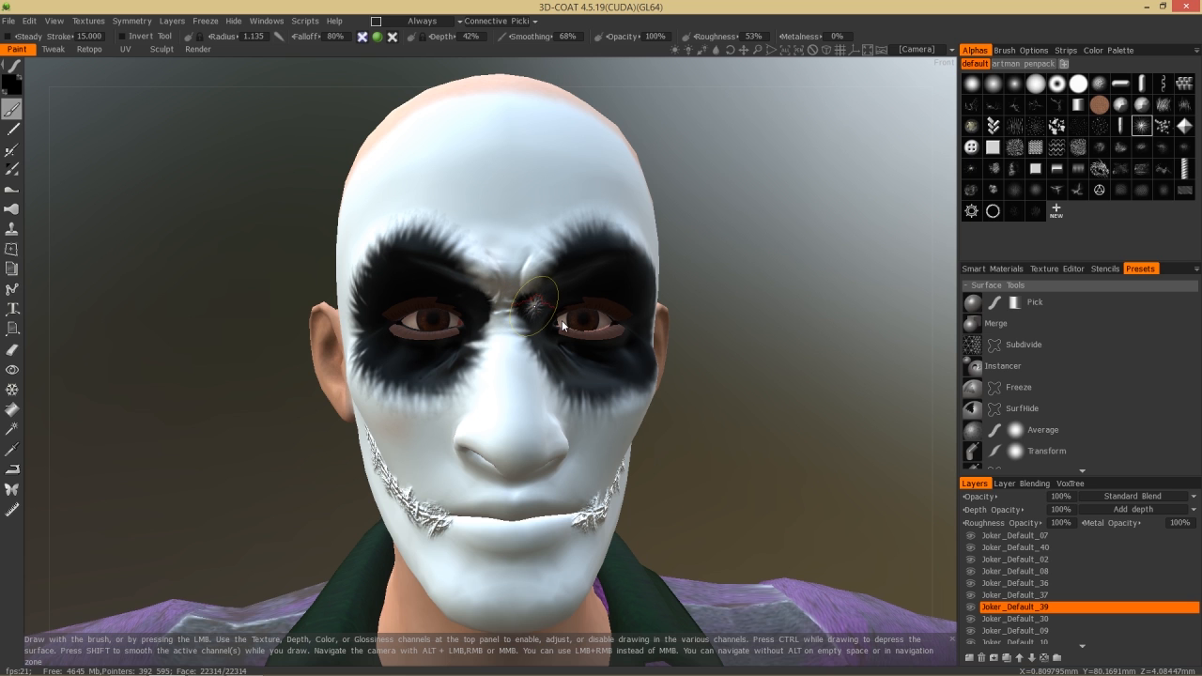
- Choose the soft round alpha and smooth the upper edge of the left eye's black patch with black
drag(826, 422, 790, 407)
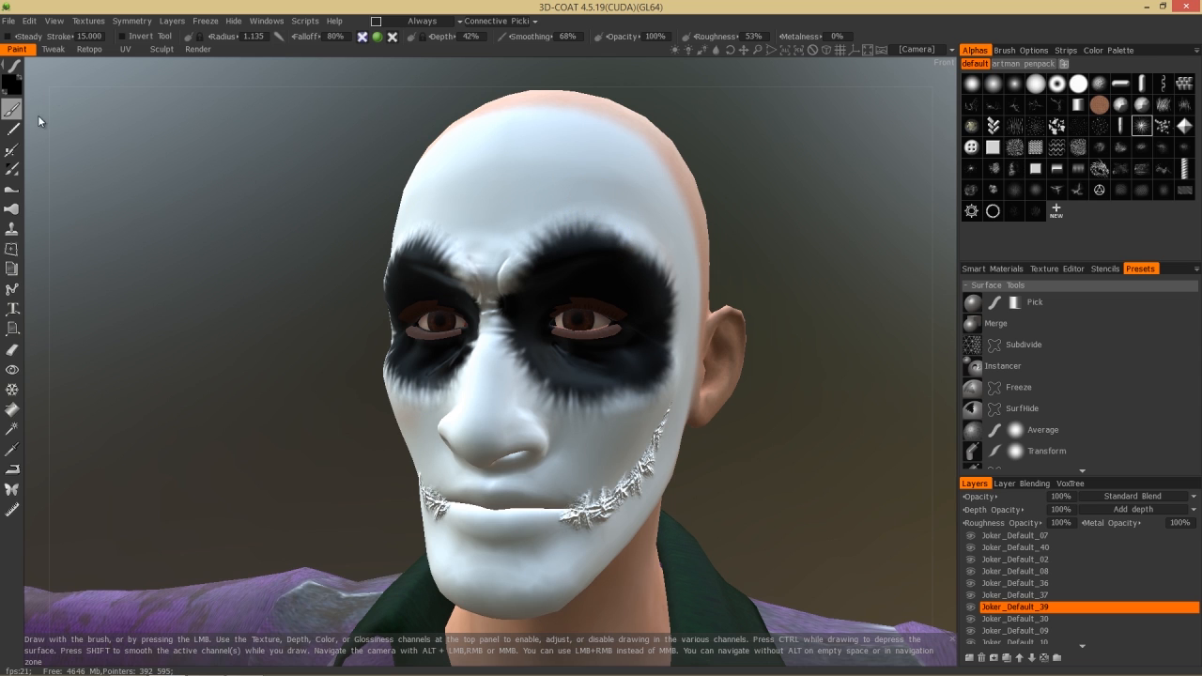
click(974, 85)
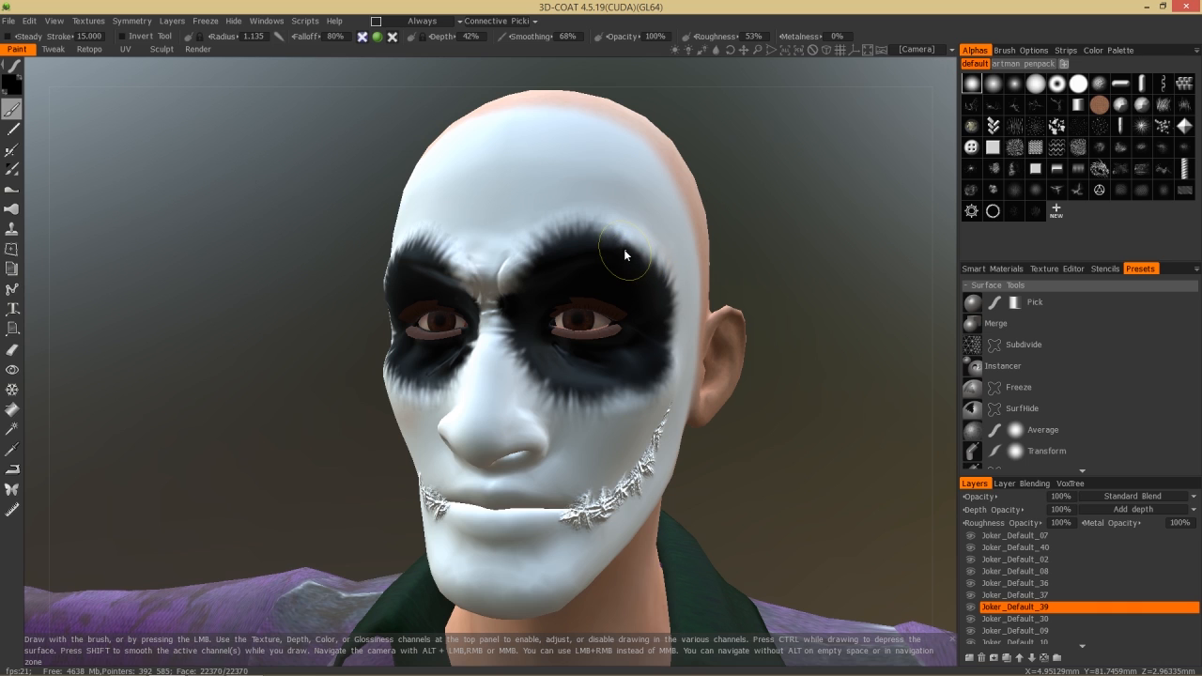
drag(589, 237, 551, 252)
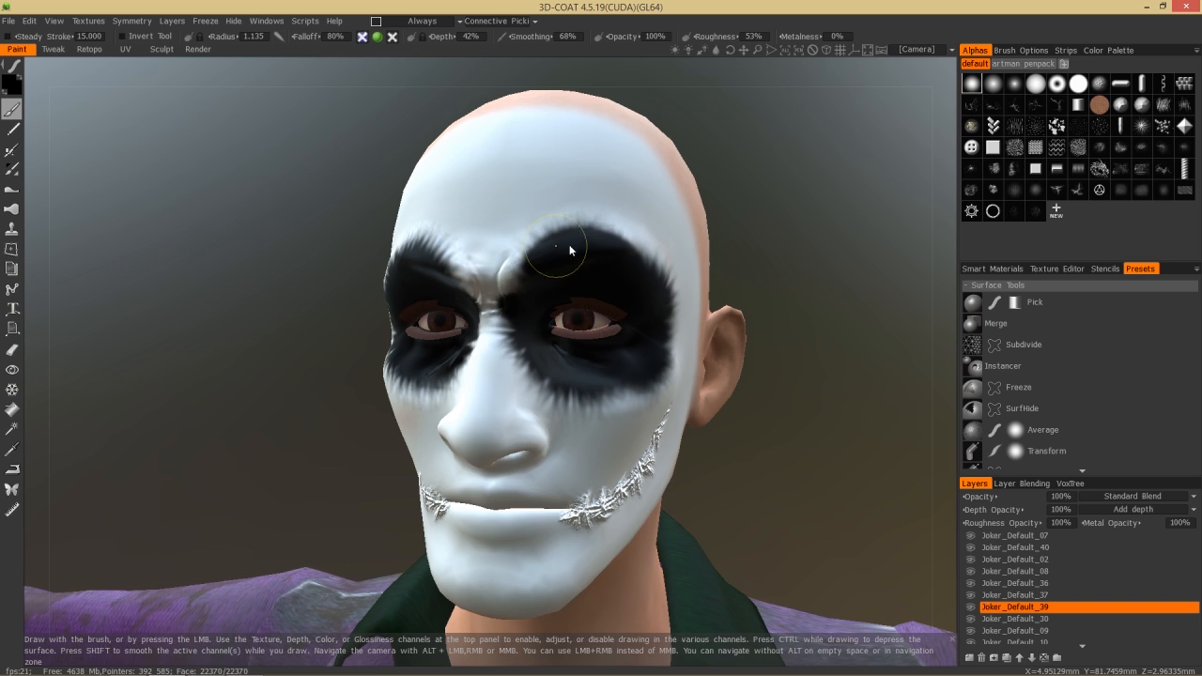
- Set the paint color to white and trim the upper edge of the black patch above the left eye
click(12, 87)
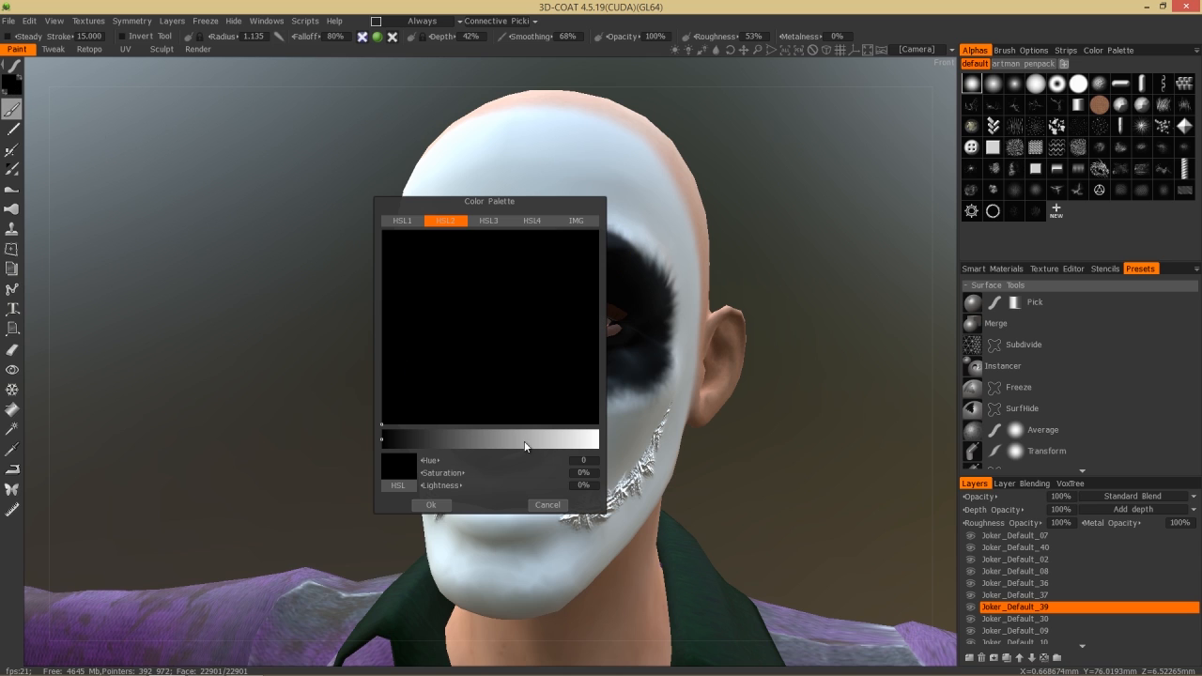
click(577, 438)
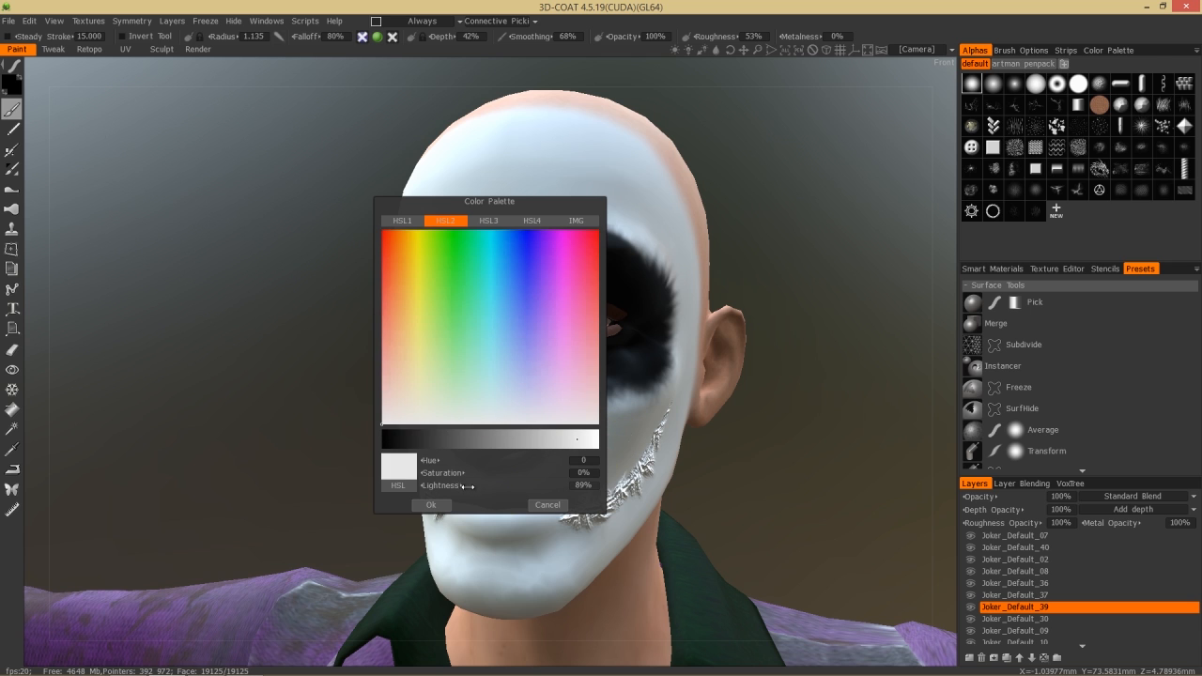
drag(468, 486, 544, 488)
click(431, 505)
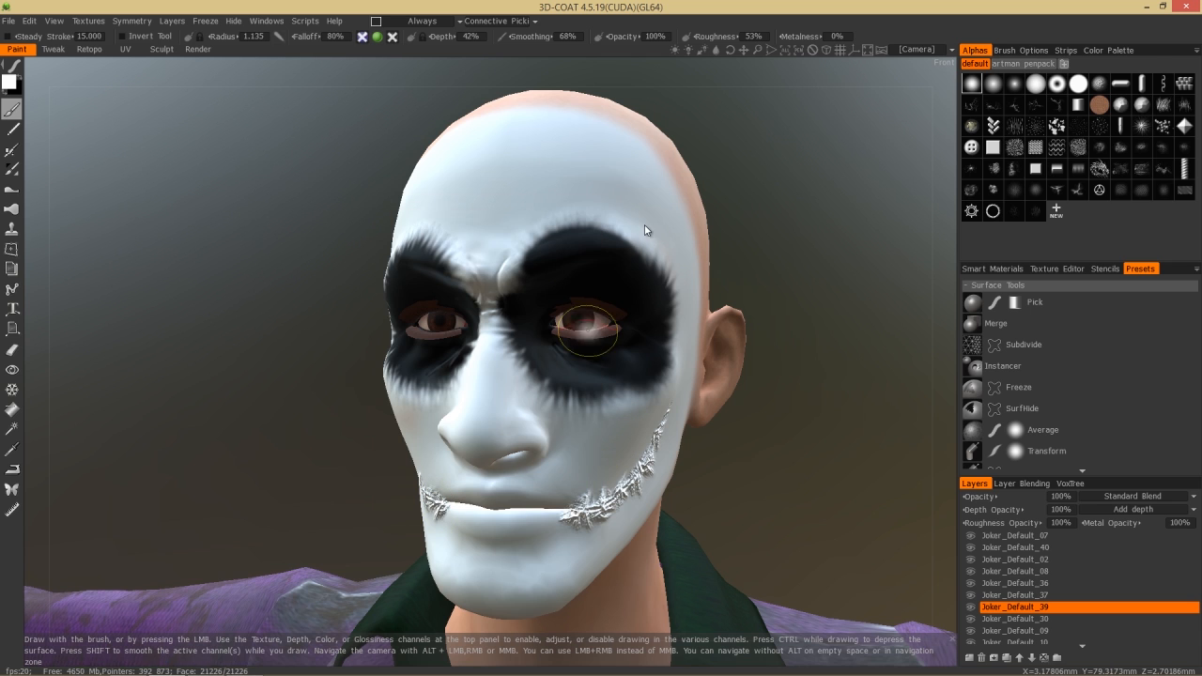
drag(637, 232, 551, 221)
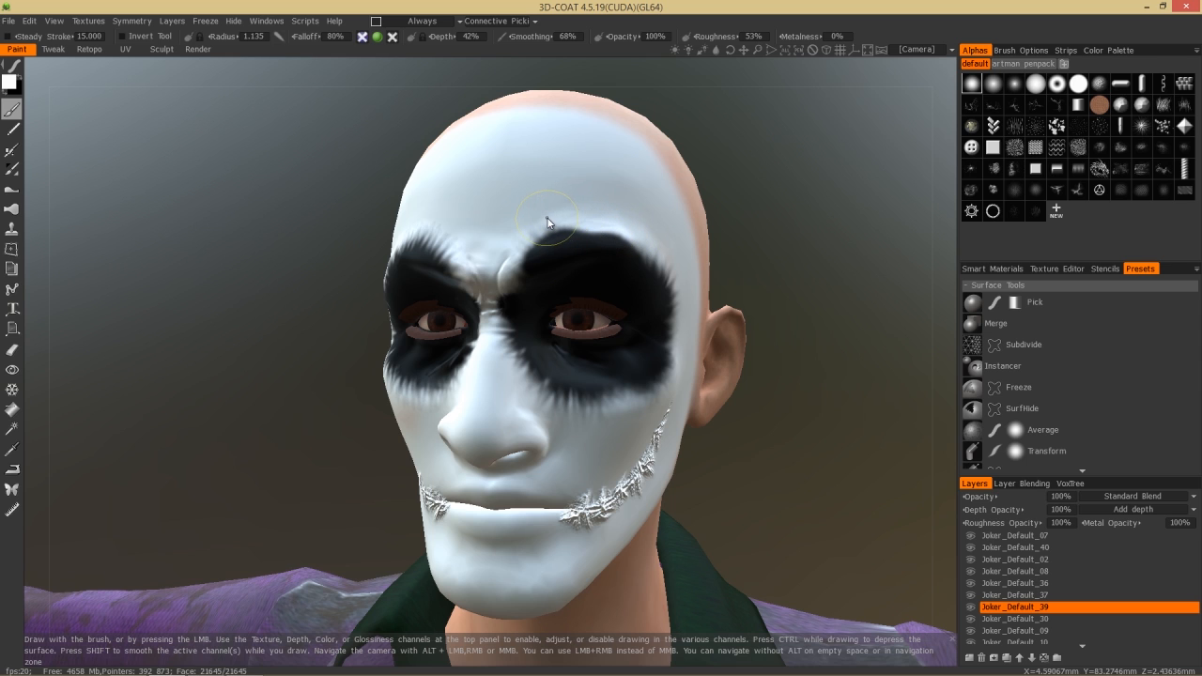
- Paint white along the right eye patch's brow and lower edges and beneath the left eye patch to clean up their outlines
drag(271, 418, 376, 406)
mouse_move(486, 255)
mouse_down()
mouse_move(417, 235)
mouse_move(449, 246)
mouse_up()
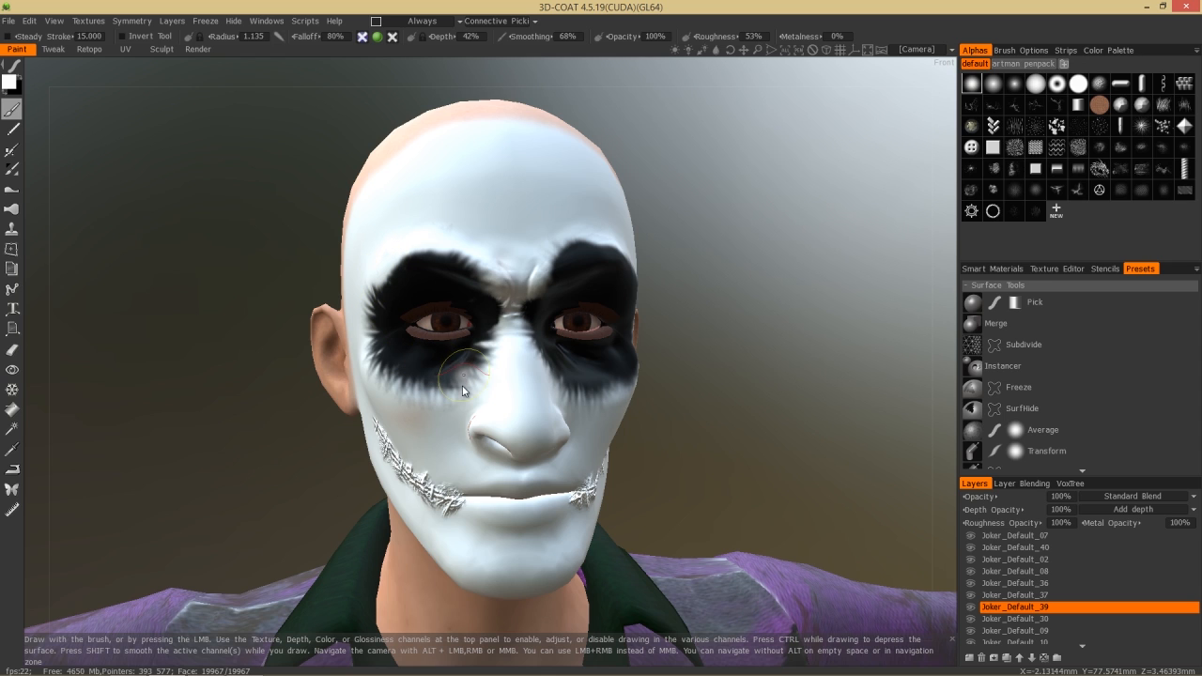
drag(463, 380, 455, 389)
mouse_move(787, 437)
mouse_down()
mouse_move(804, 443)
mouse_move(797, 435)
mouse_up()
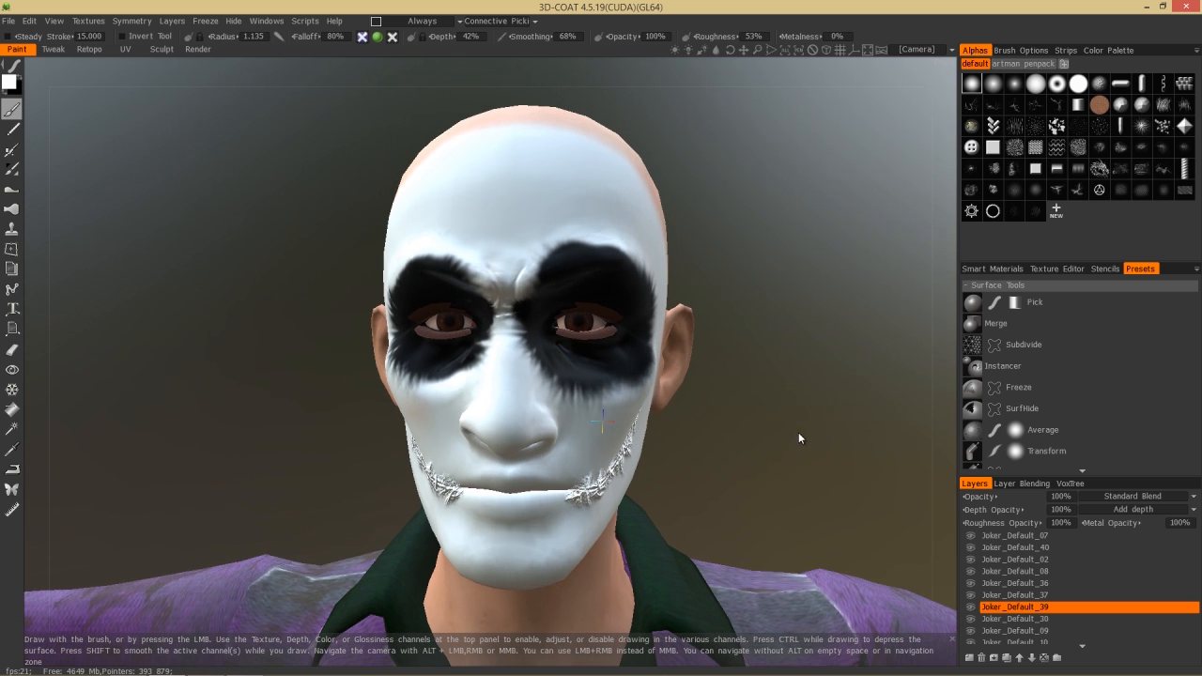
click(554, 390)
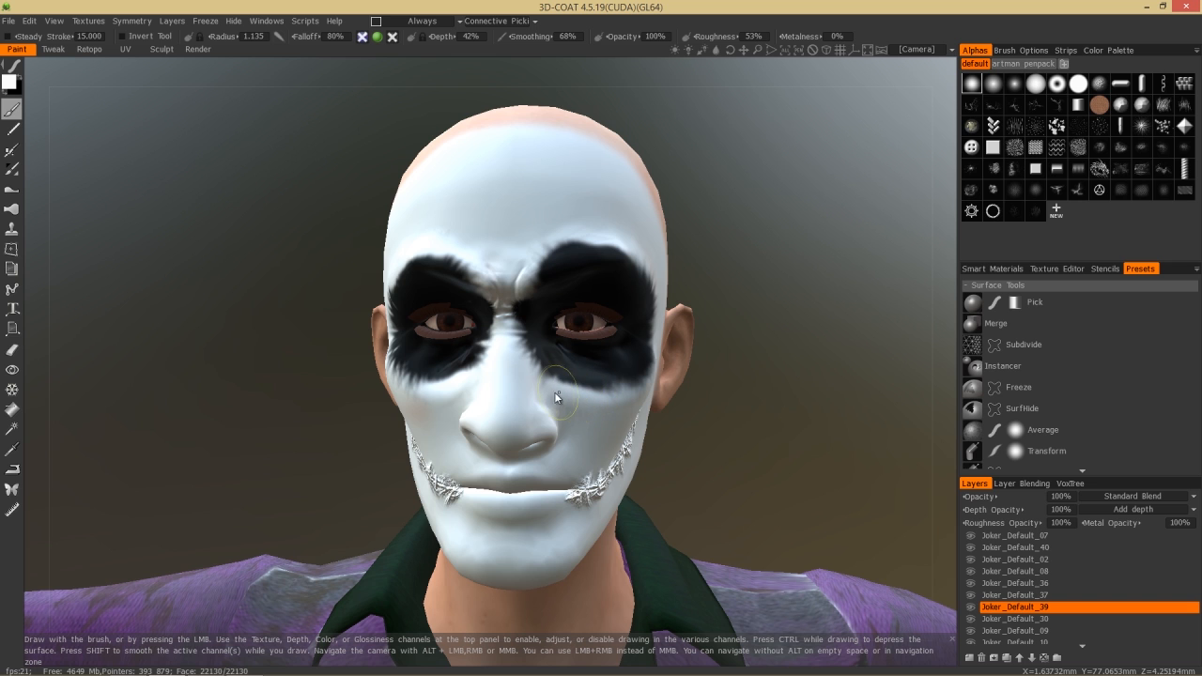
drag(782, 423, 833, 432)
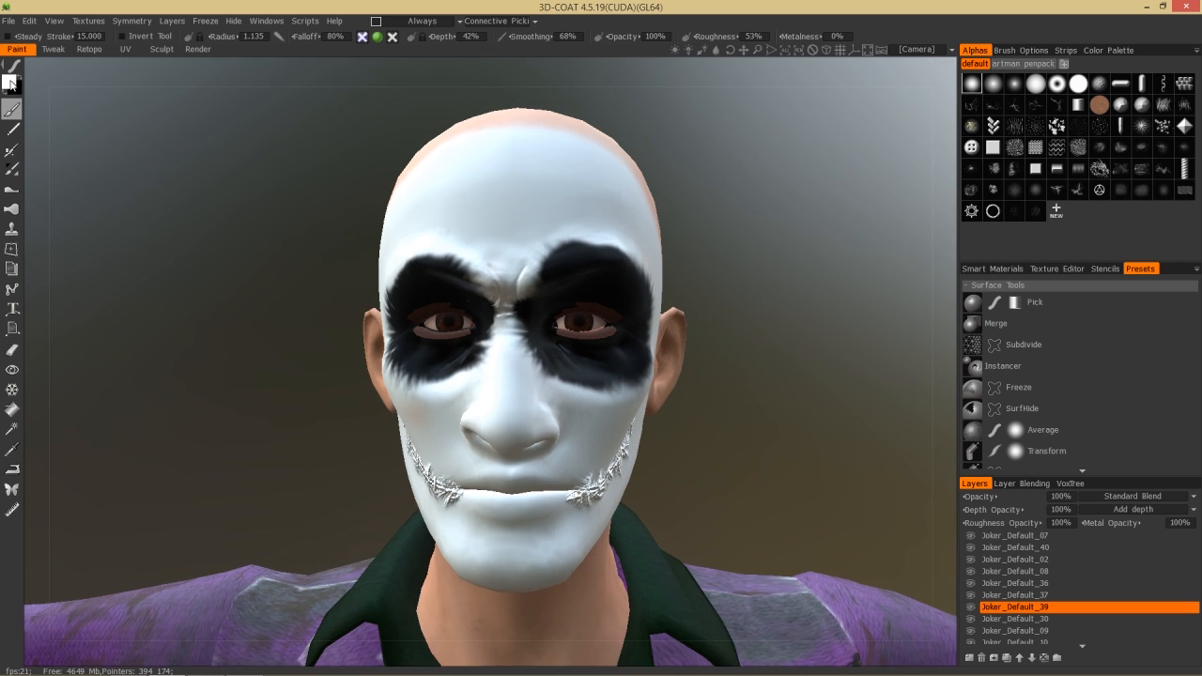
- Set the paint color to black and feather the left eye patch's upper and outer edges with the spiky alpha, enlarging the radius to 1.547
click(10, 83)
drag(418, 433, 377, 439)
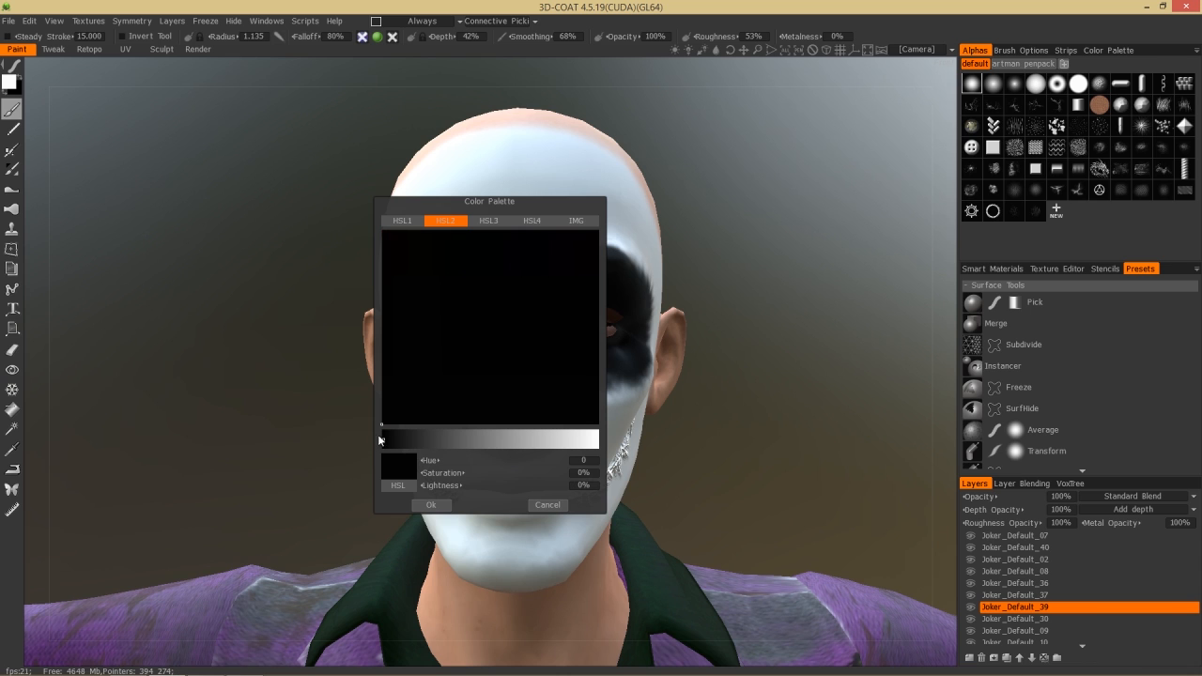
click(434, 506)
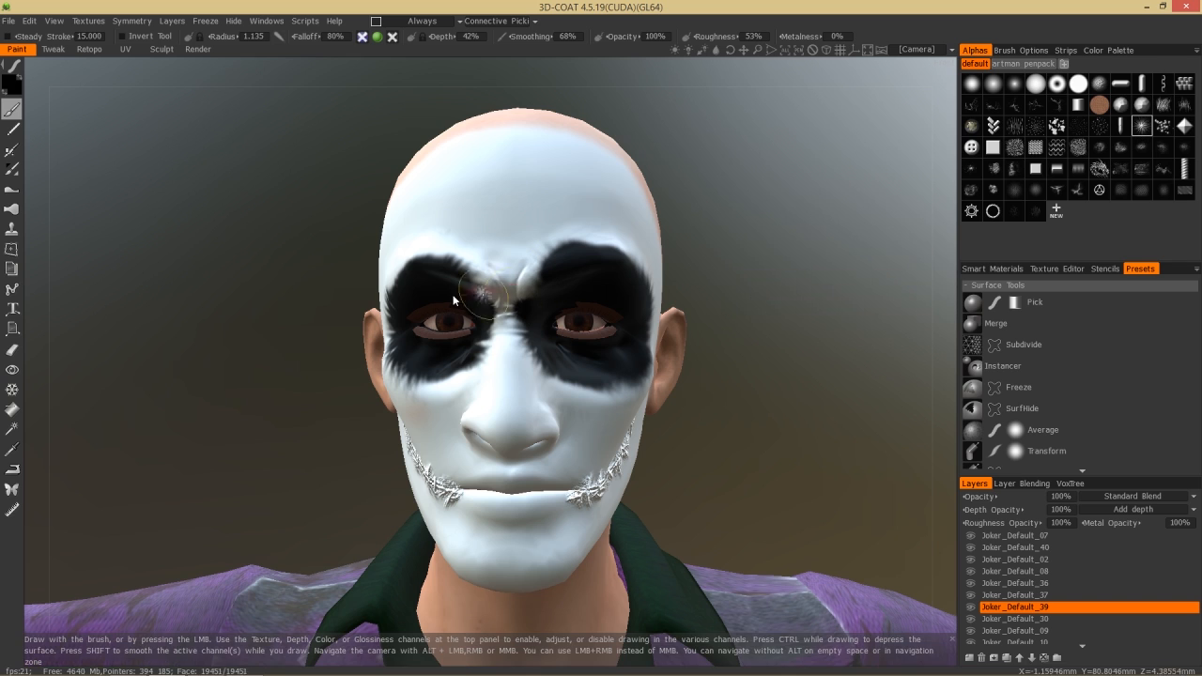
drag(406, 298, 413, 274)
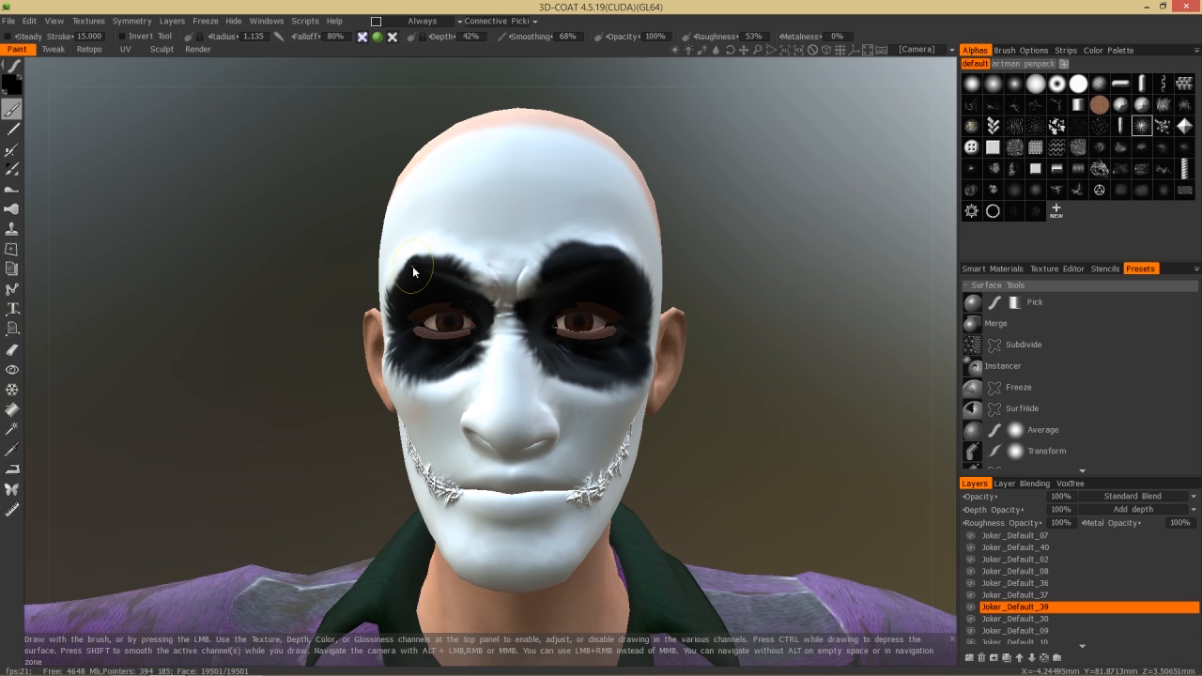
drag(410, 267, 396, 288)
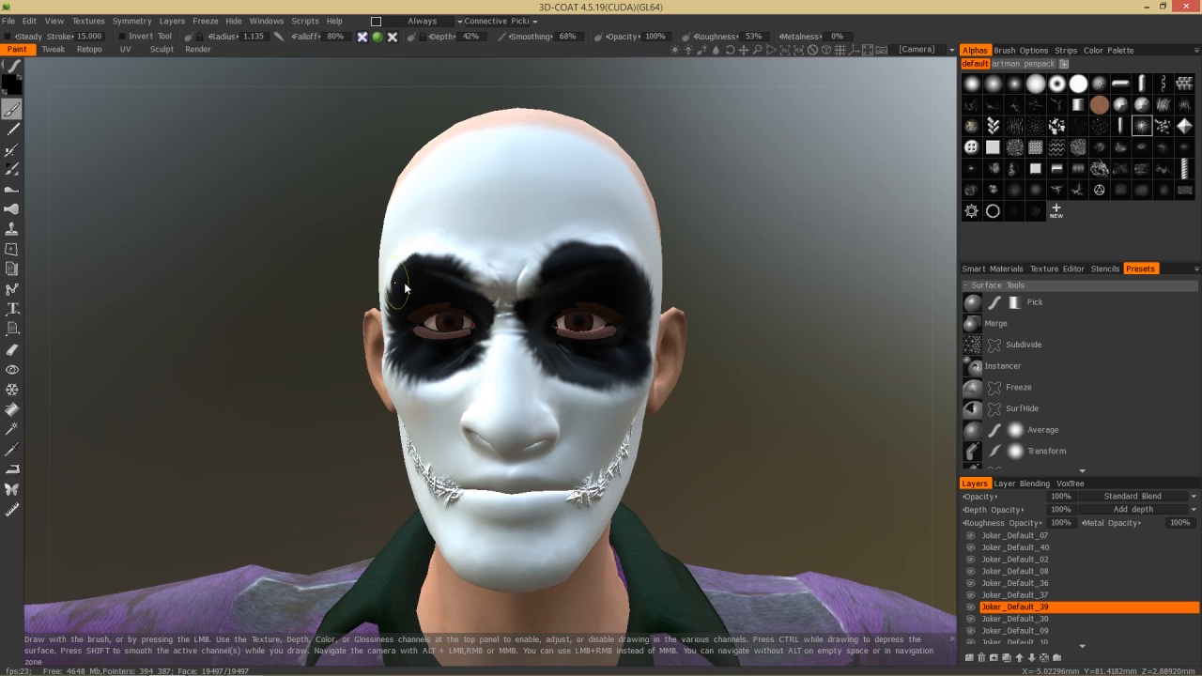
right_drag(458, 280, 461, 281)
mouse_move(461, 285)
mouse_down()
mouse_move(430, 256)
mouse_move(435, 272)
mouse_up()
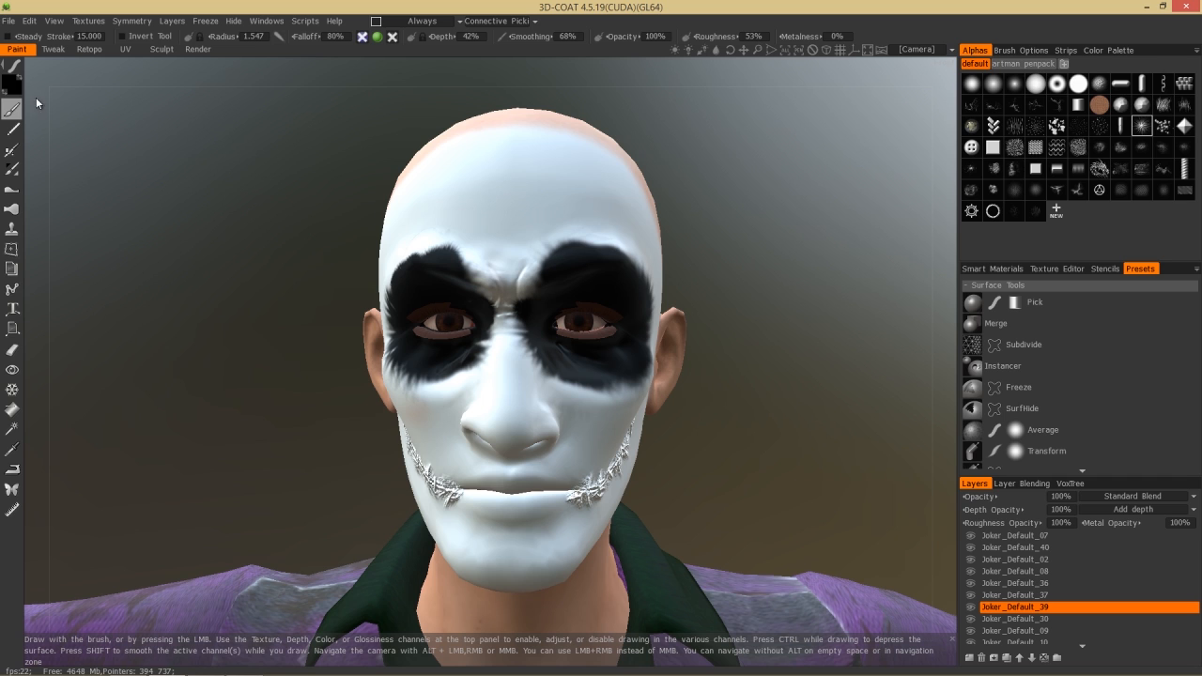
- Set the paint color to bright red with hue 3.112, saturation 95% and lightness 82%
click(7, 85)
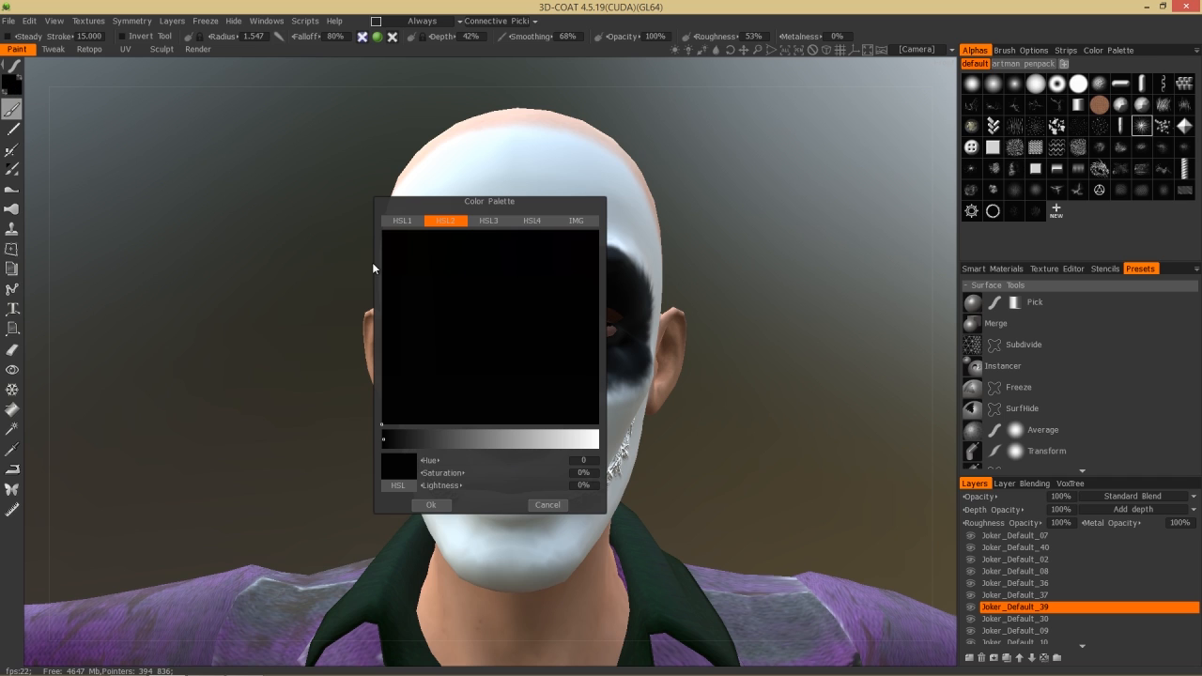
click(483, 441)
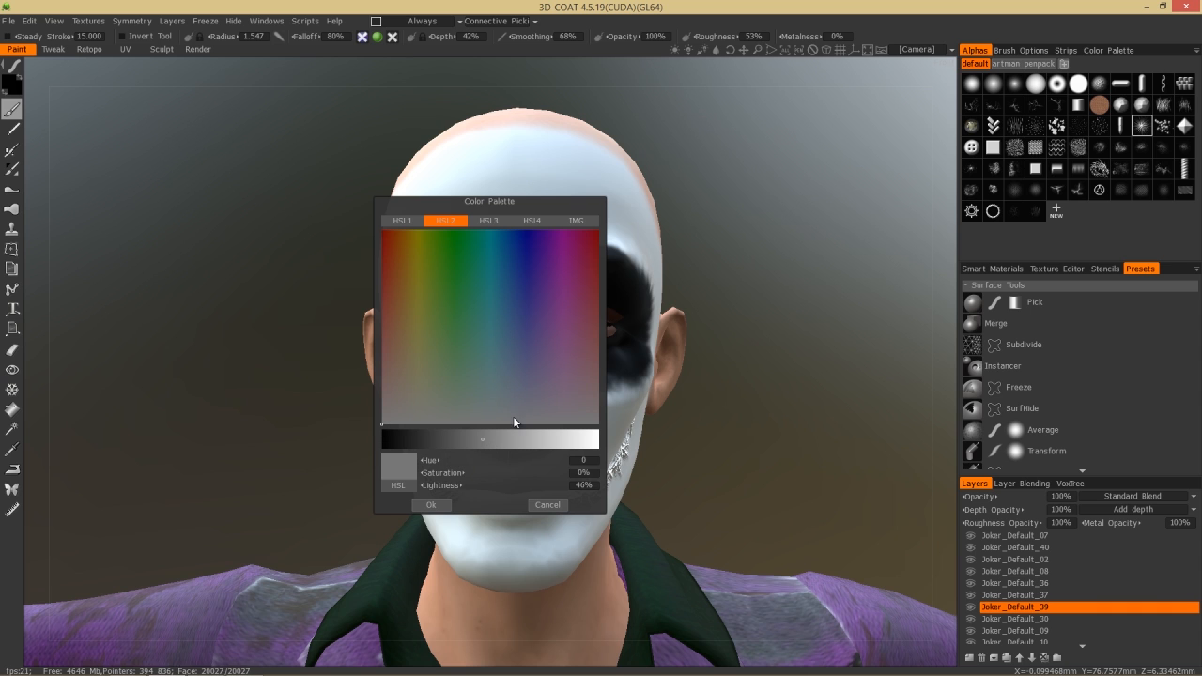
click(530, 440)
click(436, 282)
drag(412, 268, 374, 222)
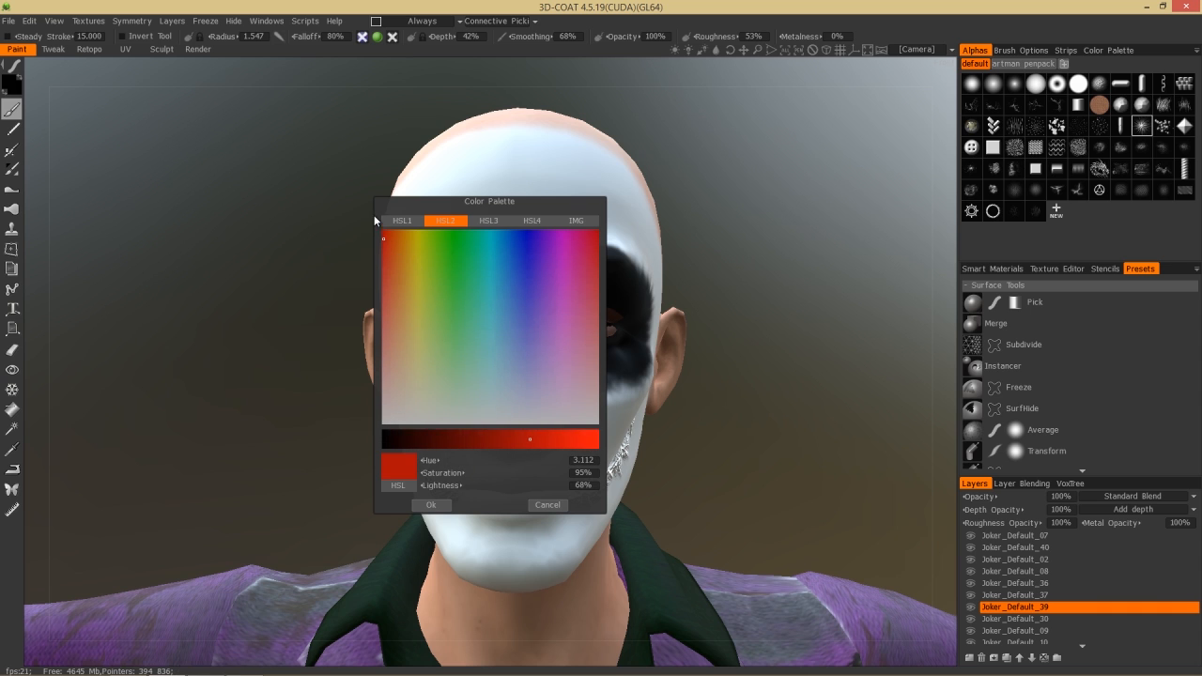
drag(529, 441, 560, 441)
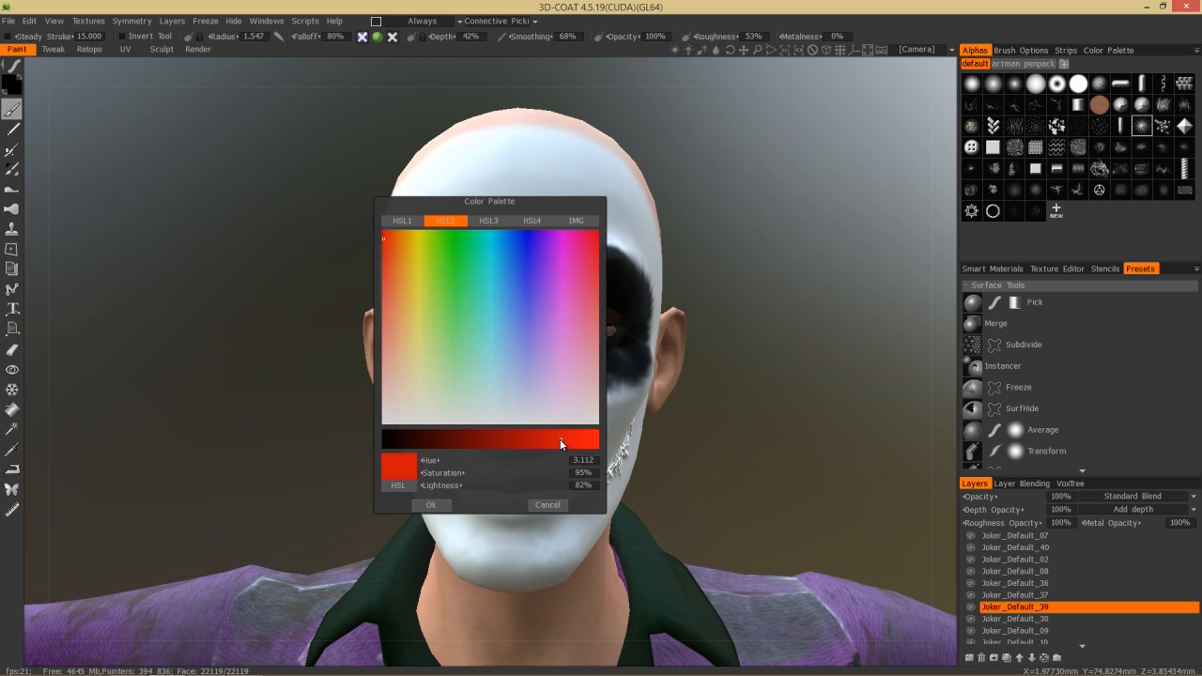
click(436, 505)
- Paint the lips and the right cheek scar red with a brush radius of 2.010
mouse_move(708, 480)
mouse_down()
mouse_move(717, 470)
mouse_move(691, 464)
mouse_up()
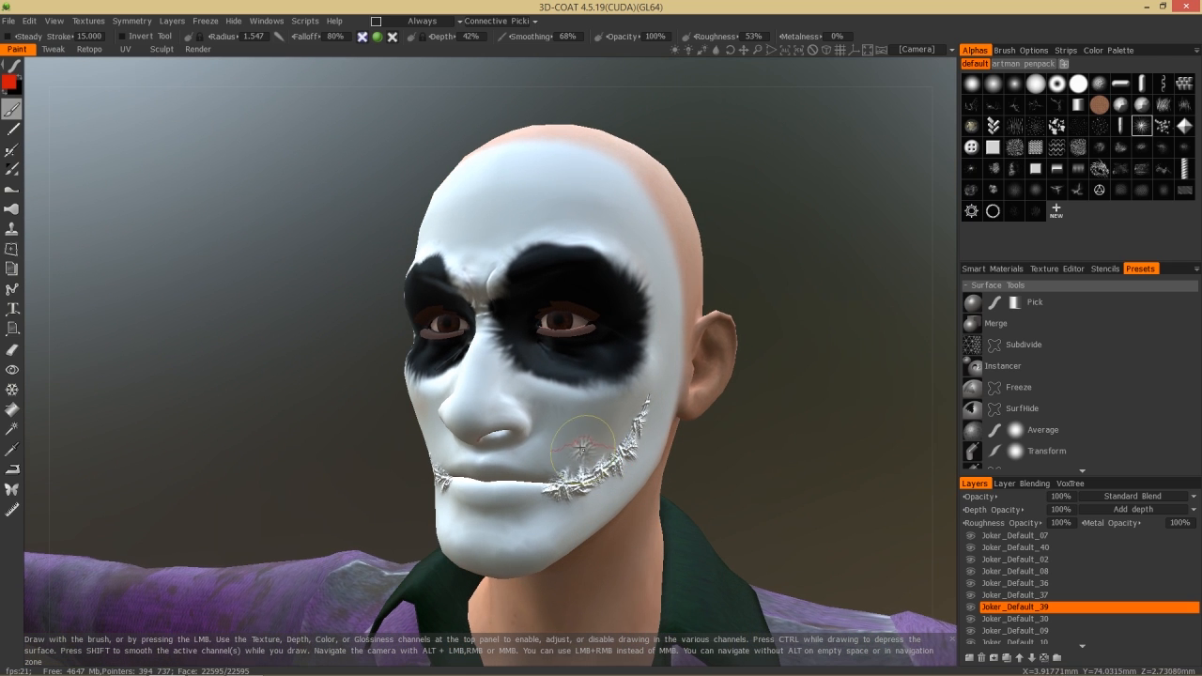
right_drag(569, 444, 578, 446)
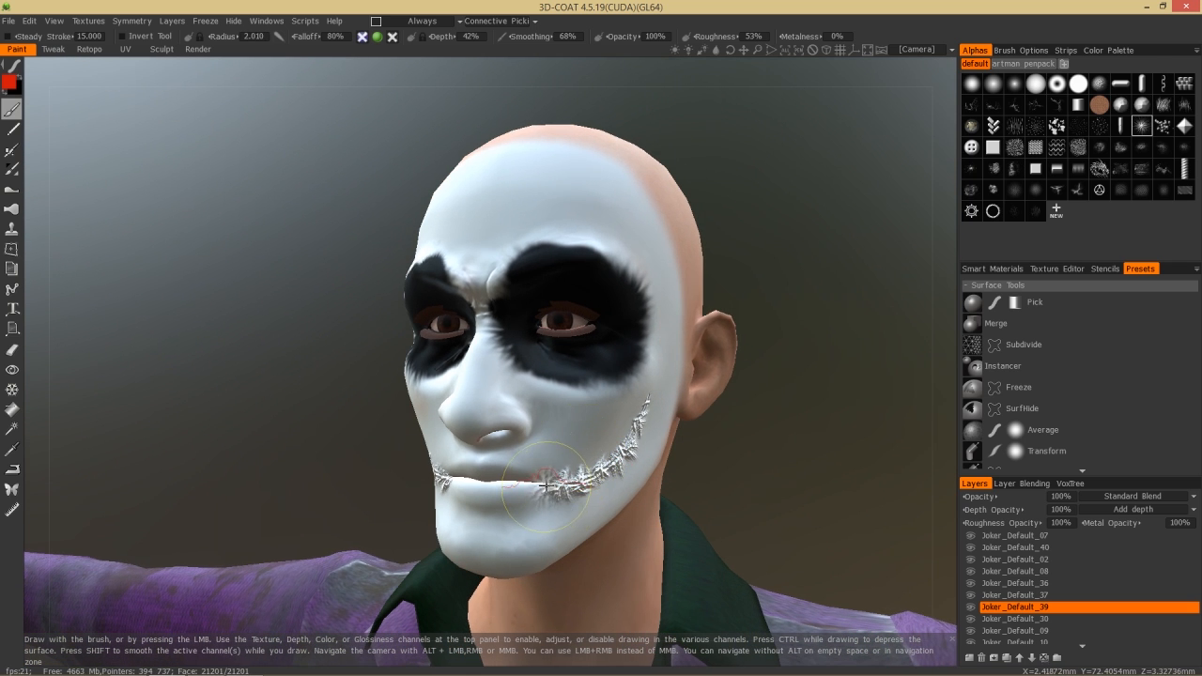
mouse_move(546, 485)
mouse_down()
mouse_move(610, 463)
mouse_move(646, 405)
mouse_move(565, 488)
mouse_move(447, 481)
mouse_move(502, 493)
mouse_up()
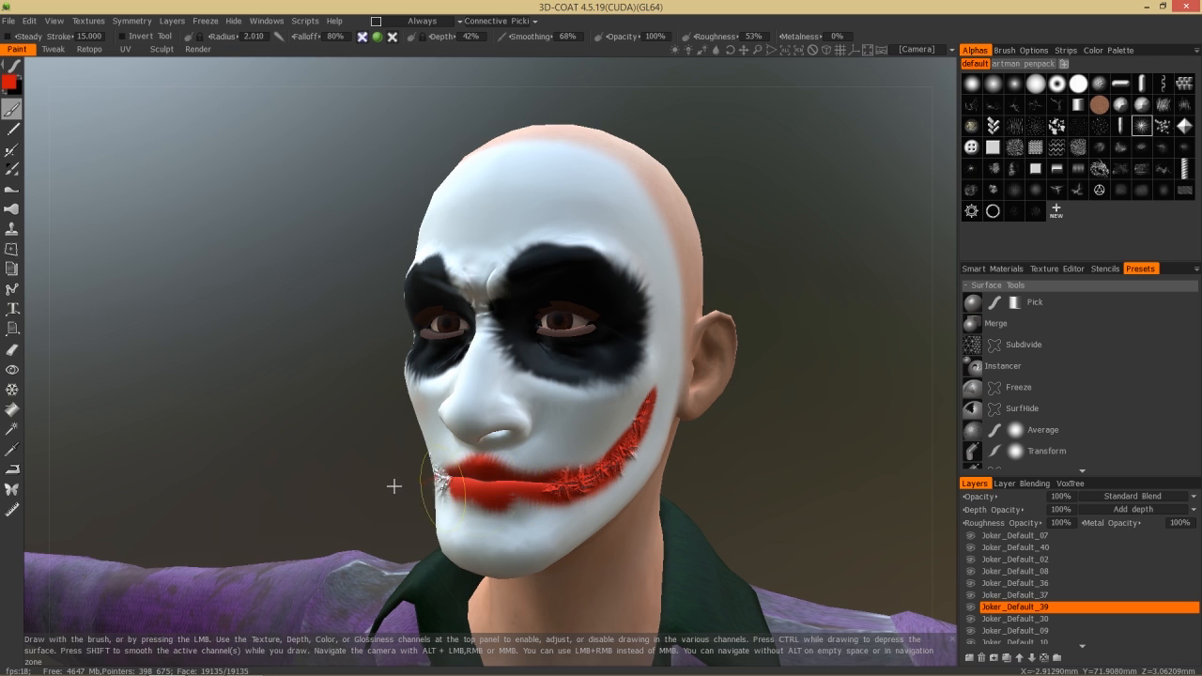
- Paint the left cheek scar red and touch up the red around the lips and mouth corners
drag(302, 474, 389, 466)
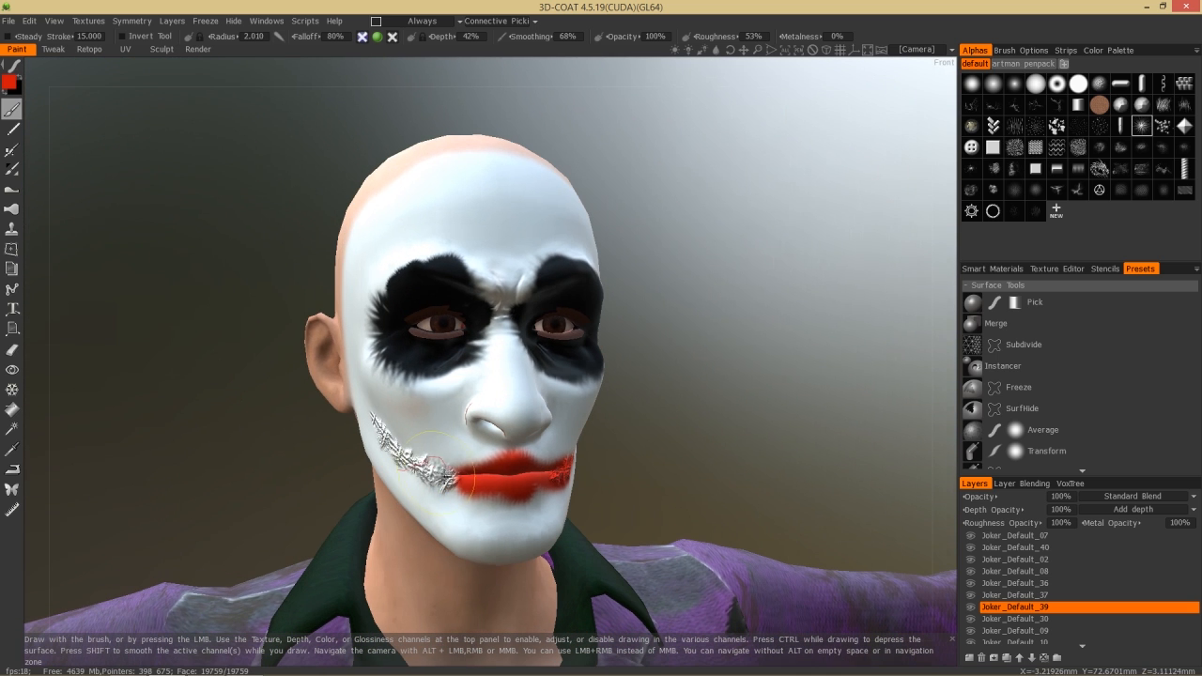
mouse_move(501, 483)
mouse_down()
mouse_move(425, 476)
mouse_move(372, 404)
mouse_up()
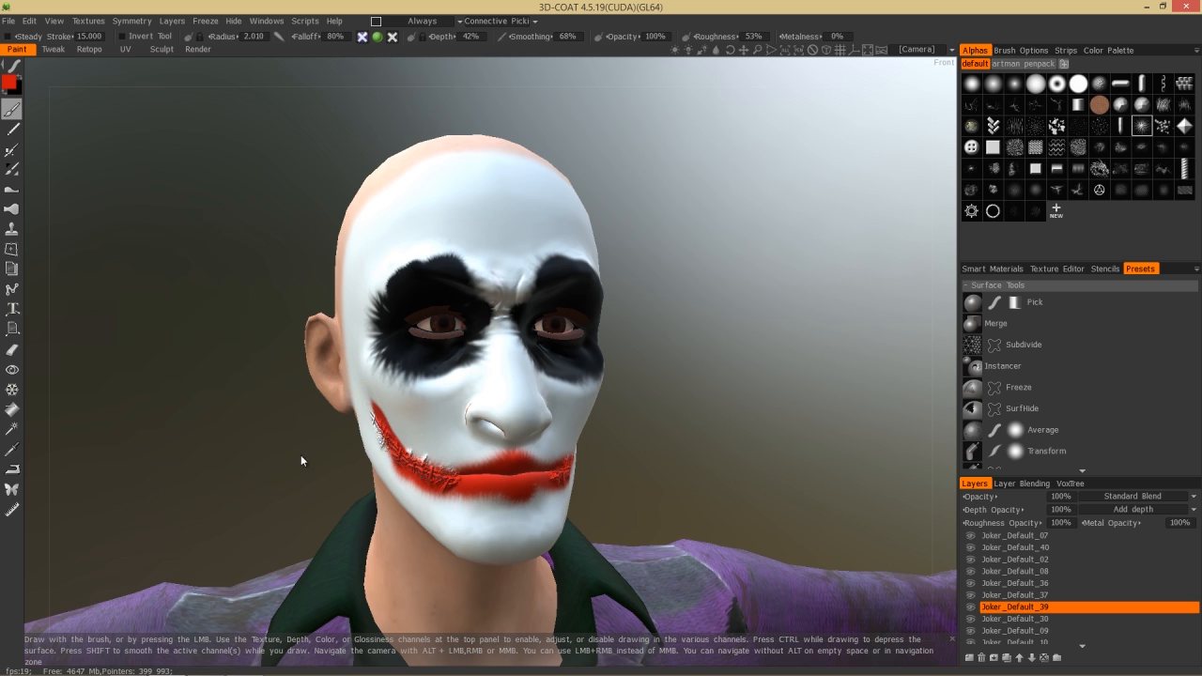
drag(225, 442, 278, 442)
mouse_move(368, 442)
mouse_down()
mouse_move(511, 475)
mouse_move(430, 457)
mouse_move(380, 422)
mouse_move(471, 463)
mouse_up()
mouse_move(688, 471)
mouse_down()
mouse_move(569, 467)
mouse_move(598, 456)
mouse_move(565, 470)
mouse_up()
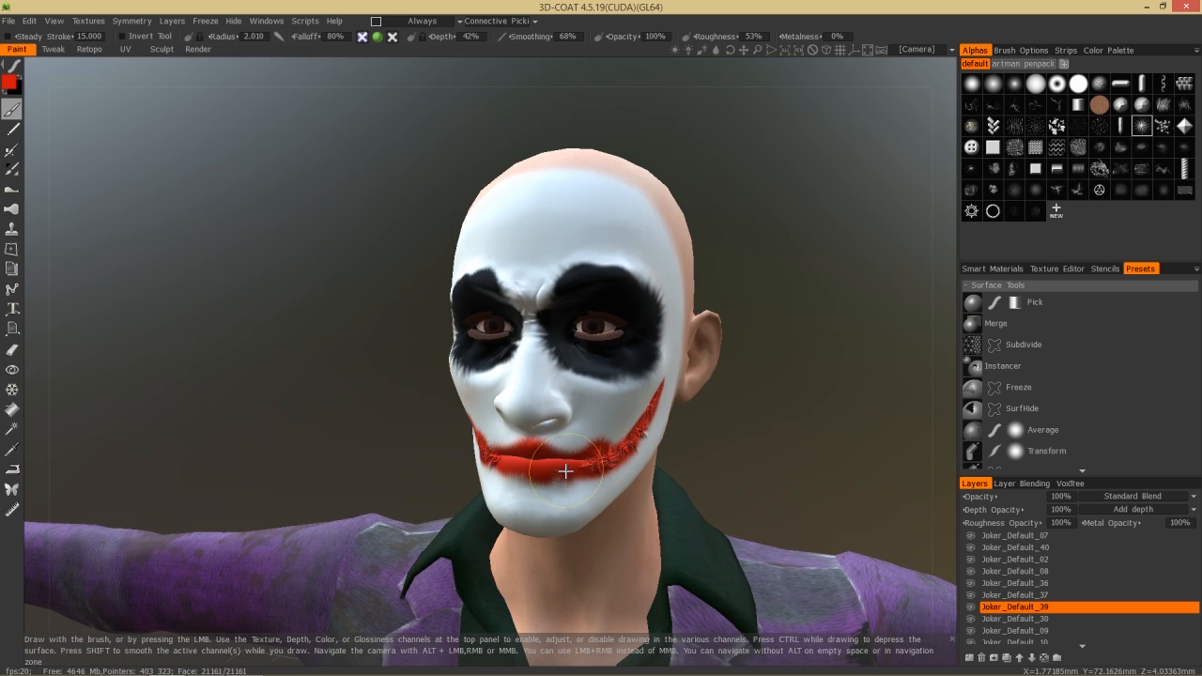
- Set the paint color to white with 0% saturation and 100% lightness
drag(826, 443, 94, 215)
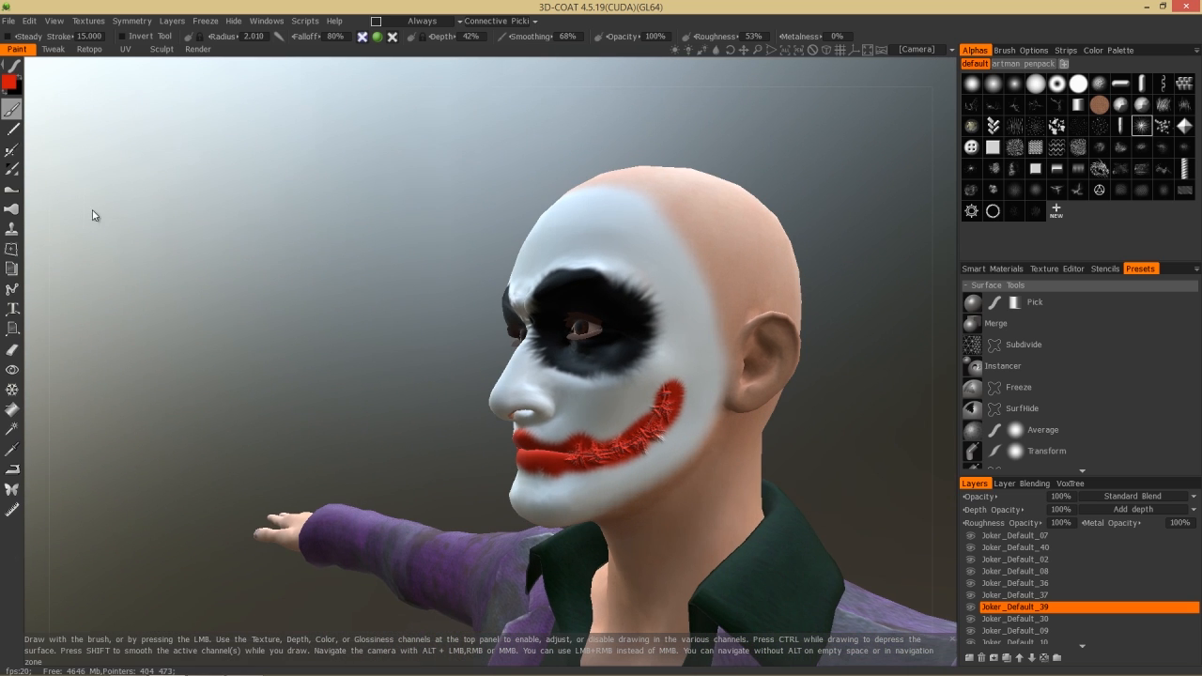
click(10, 83)
click(562, 390)
drag(592, 407, 601, 424)
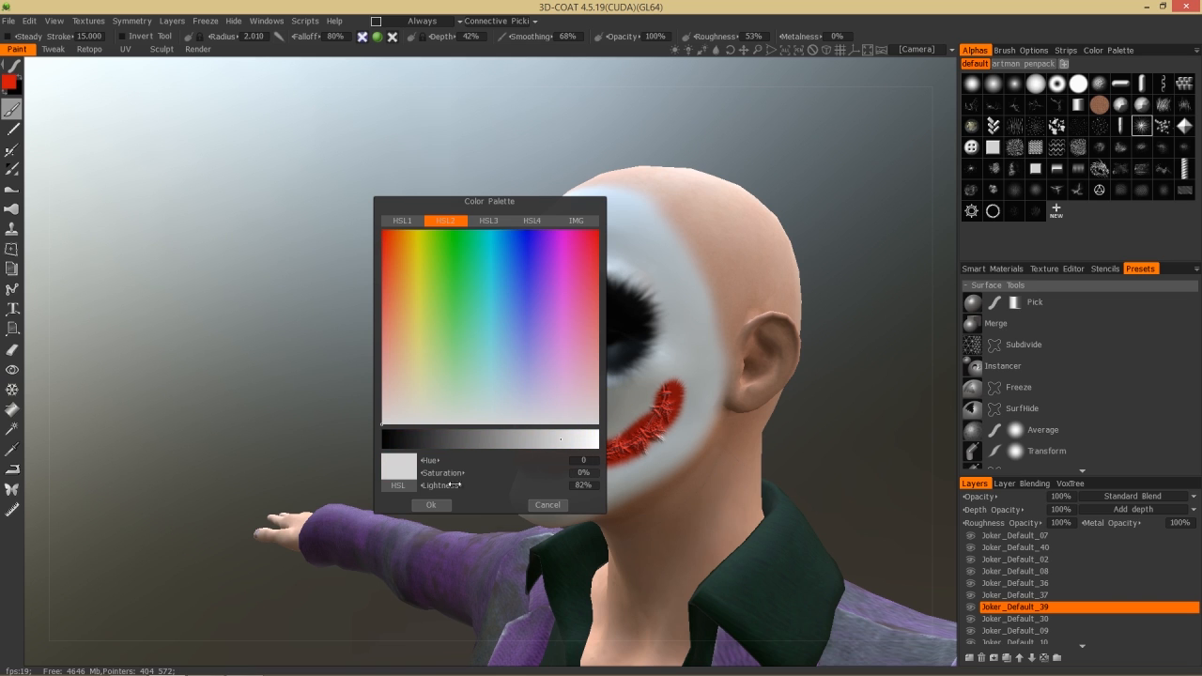
drag(454, 484, 469, 494)
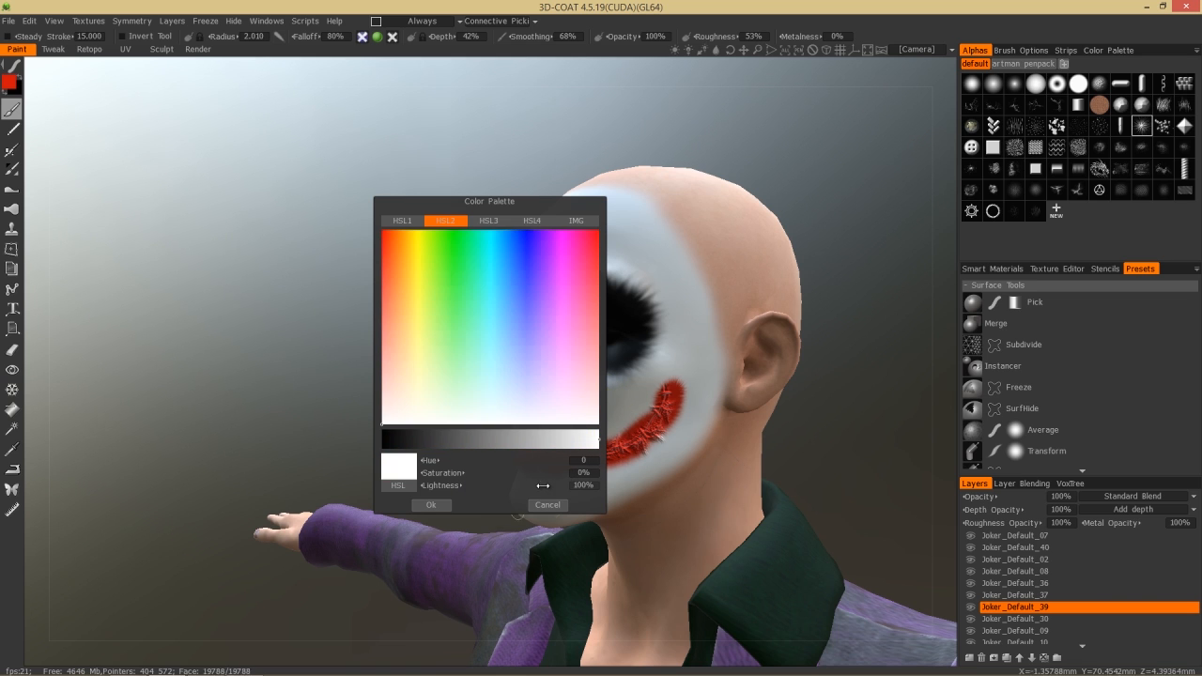
click(445, 504)
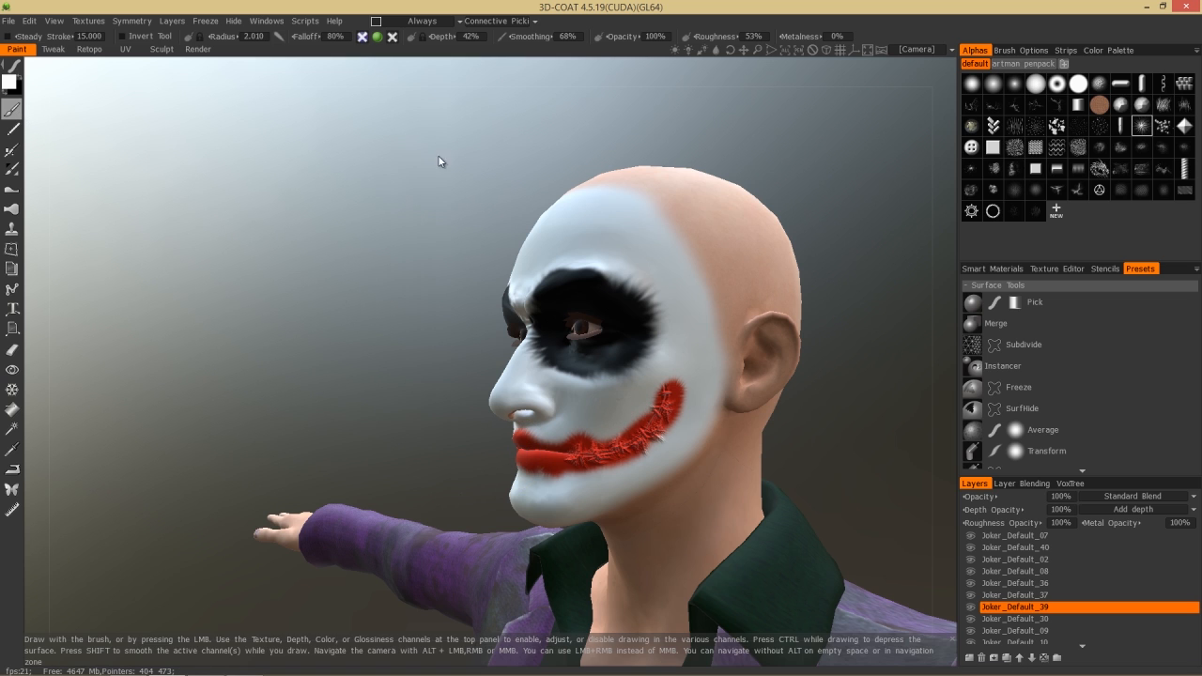
- Choose the soft round alpha and trim the outer ends of the red smile on both cheeks with white
click(972, 86)
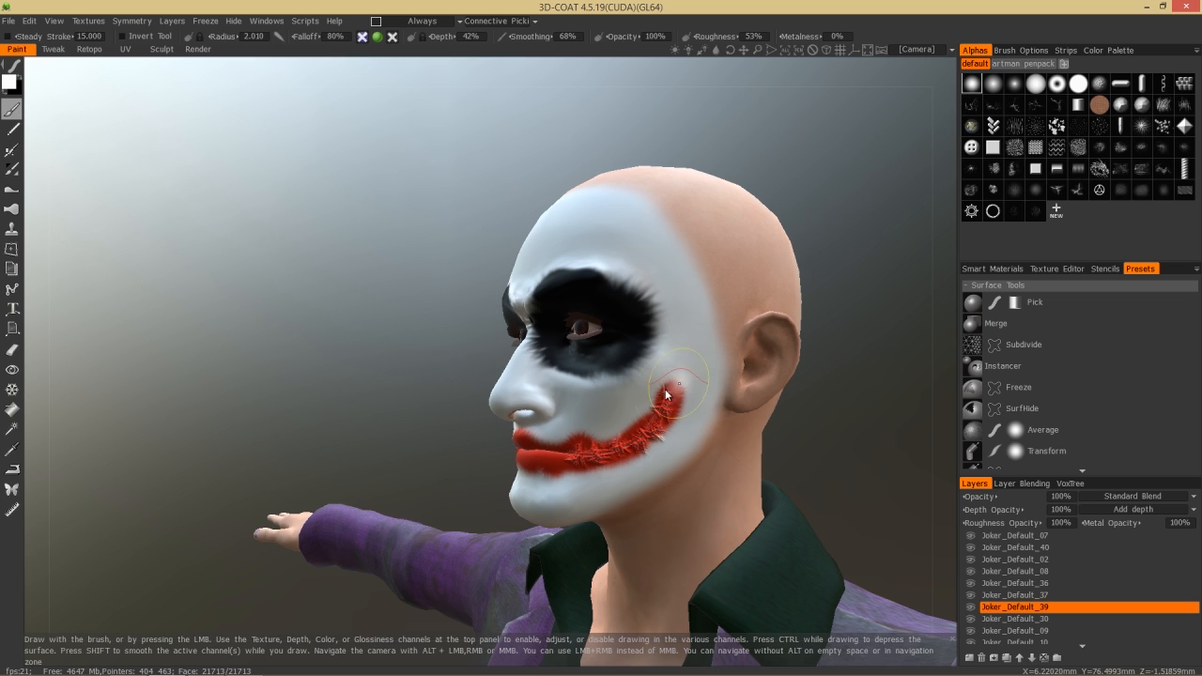
drag(685, 404, 689, 408)
drag(381, 448, 587, 448)
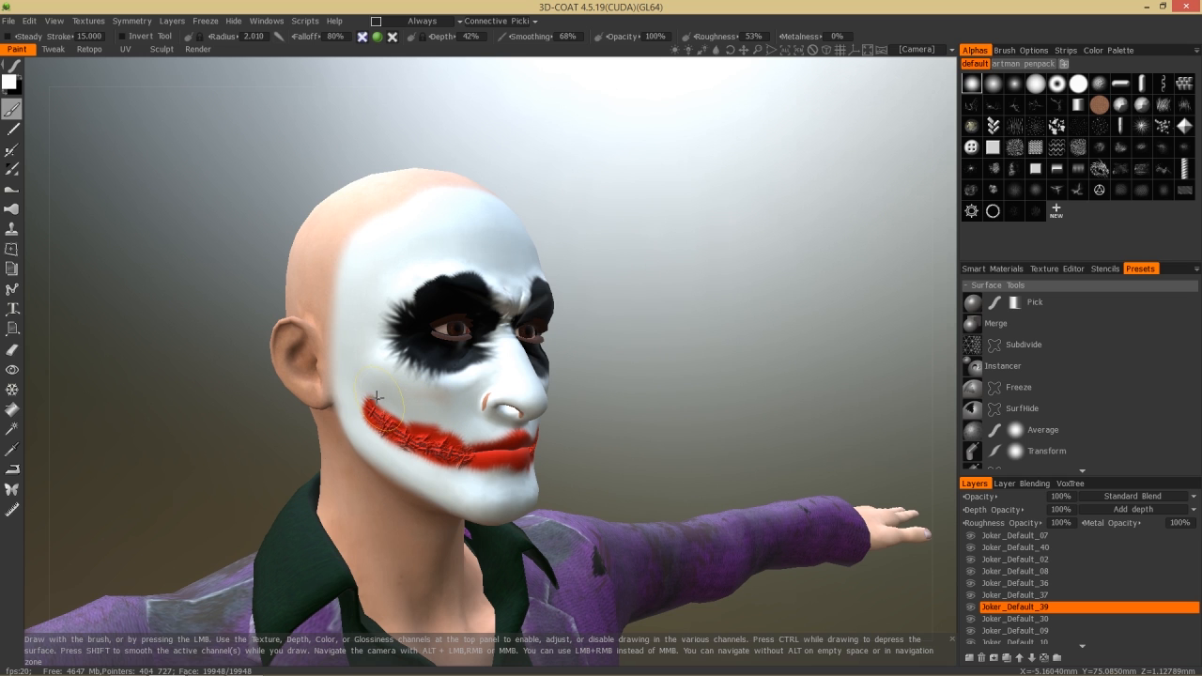
drag(714, 426, 649, 420)
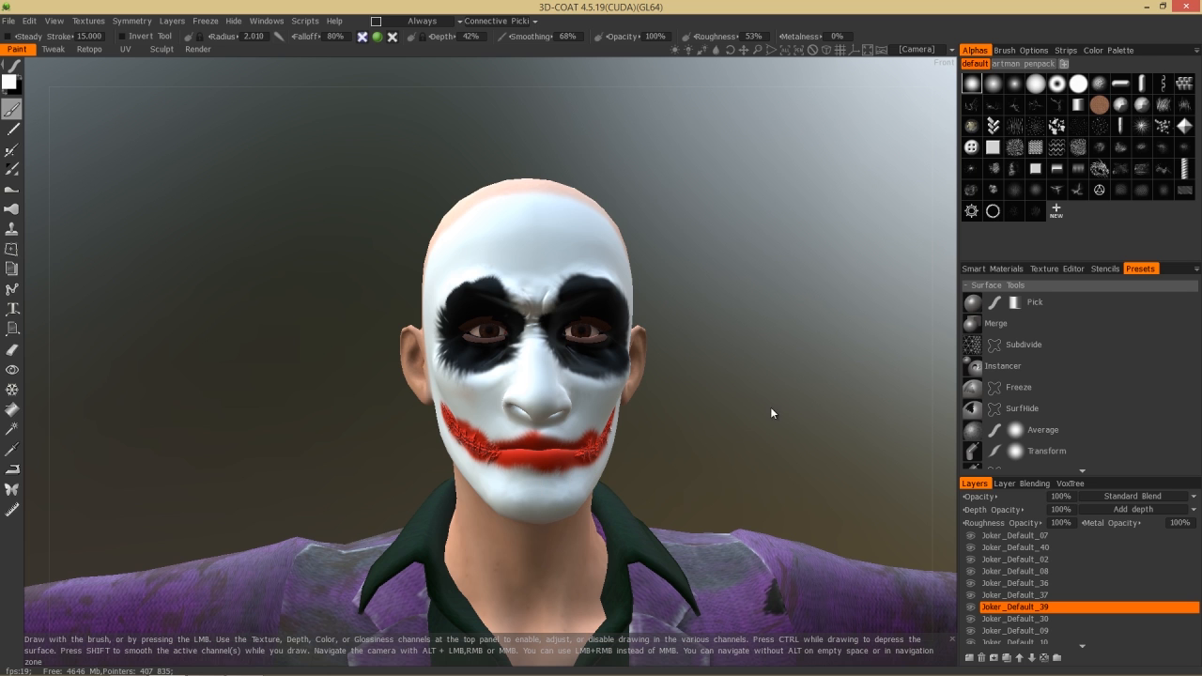
drag(837, 408, 804, 421)
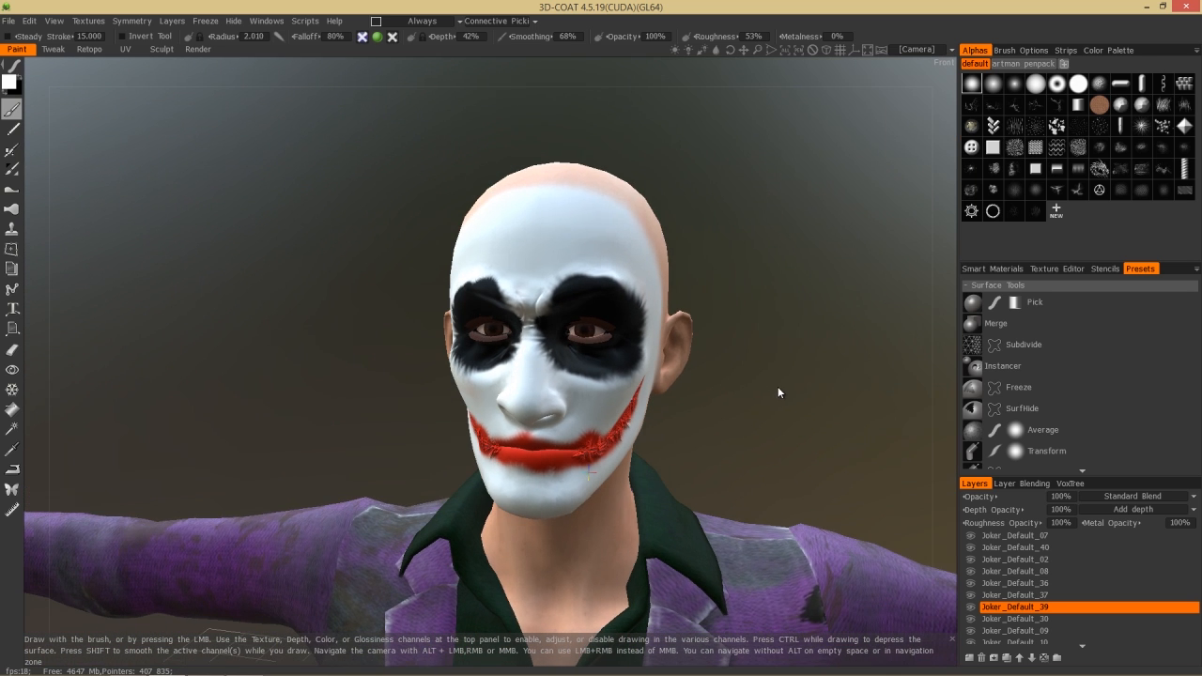
scroll(782, 394, up, 3)
scroll(789, 394, up, 2)
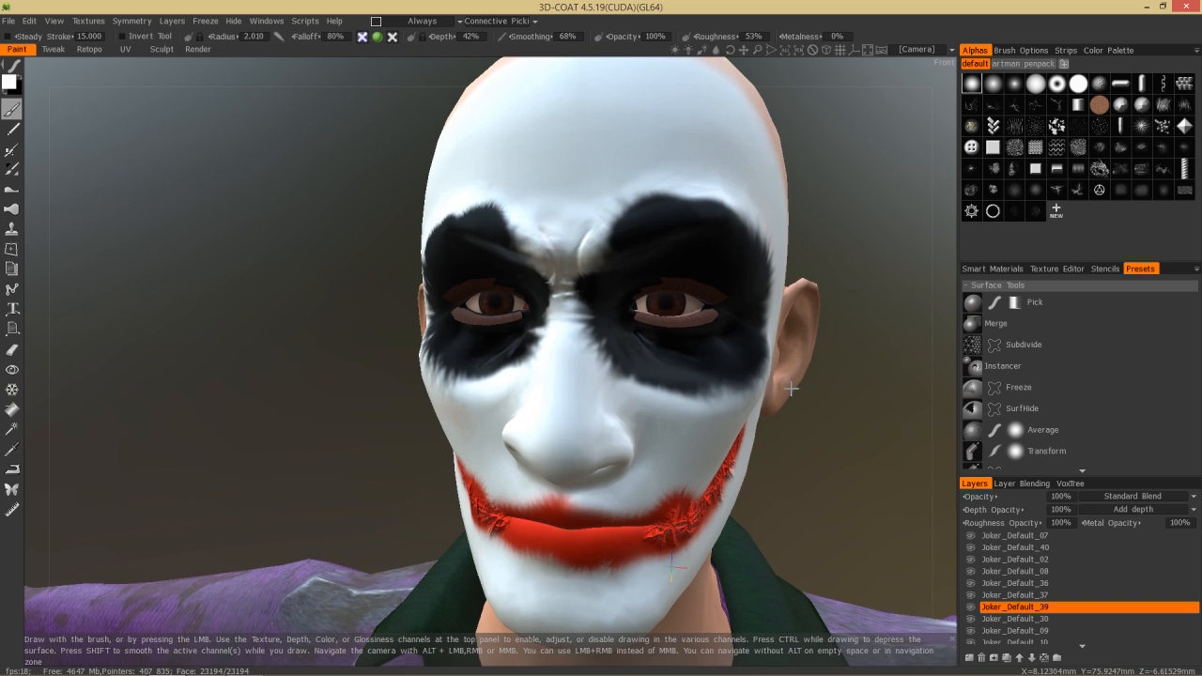
click(13, 350)
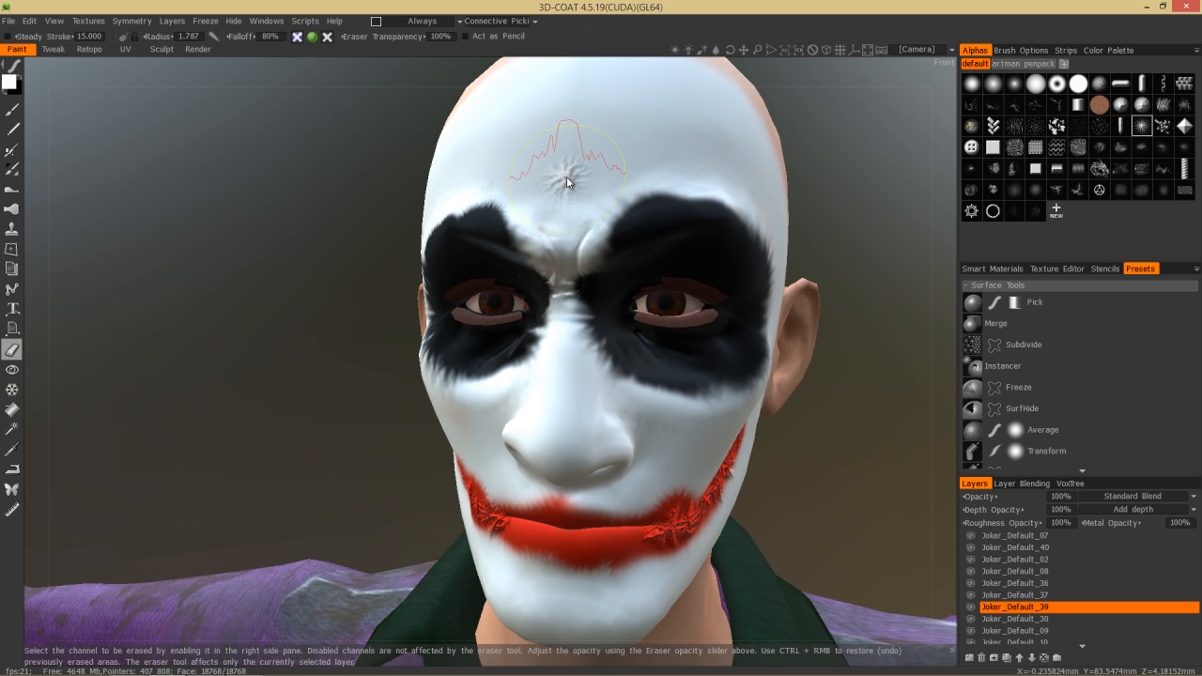
click(977, 85)
right_drag(590, 176, 526, 188)
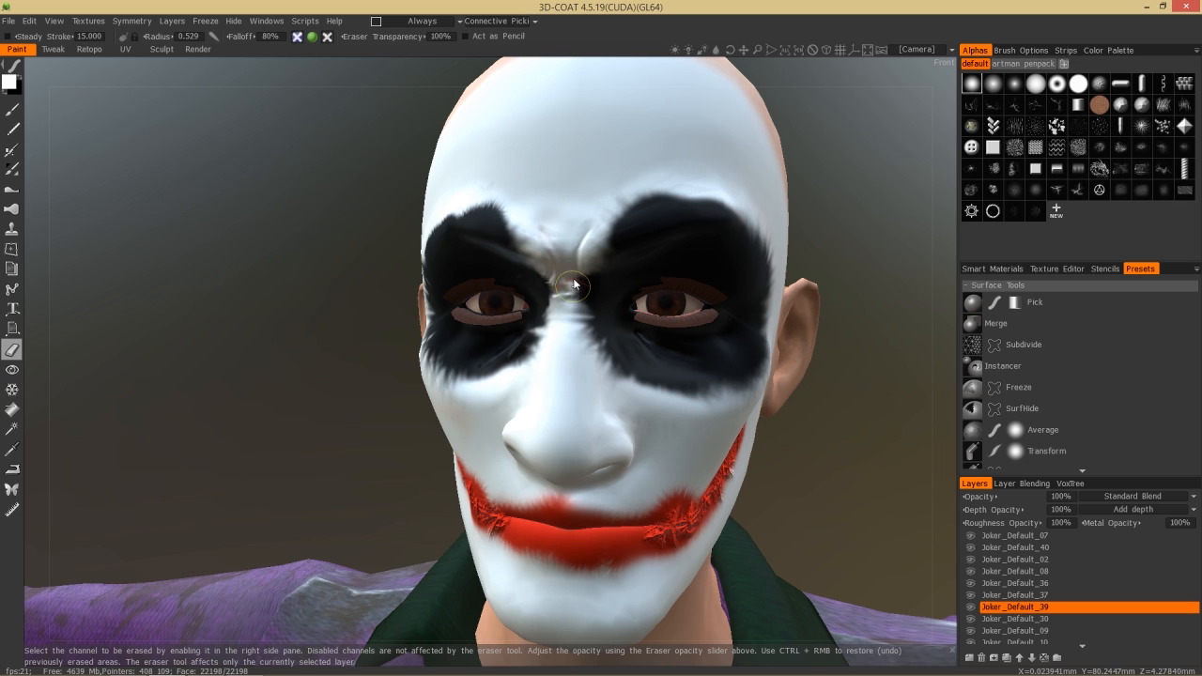
- Pick the skin color from the ear and paint it into the nose bridge creases with brush radii of 0.650 and 0.320
click(13, 449)
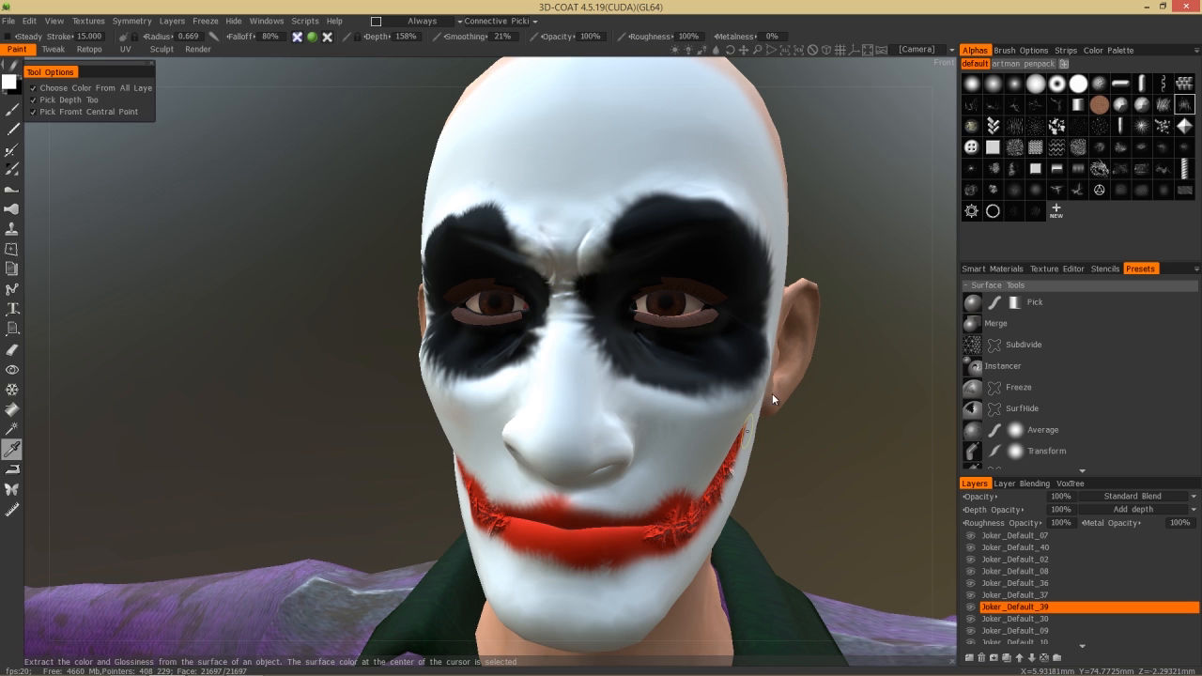
click(803, 330)
click(12, 110)
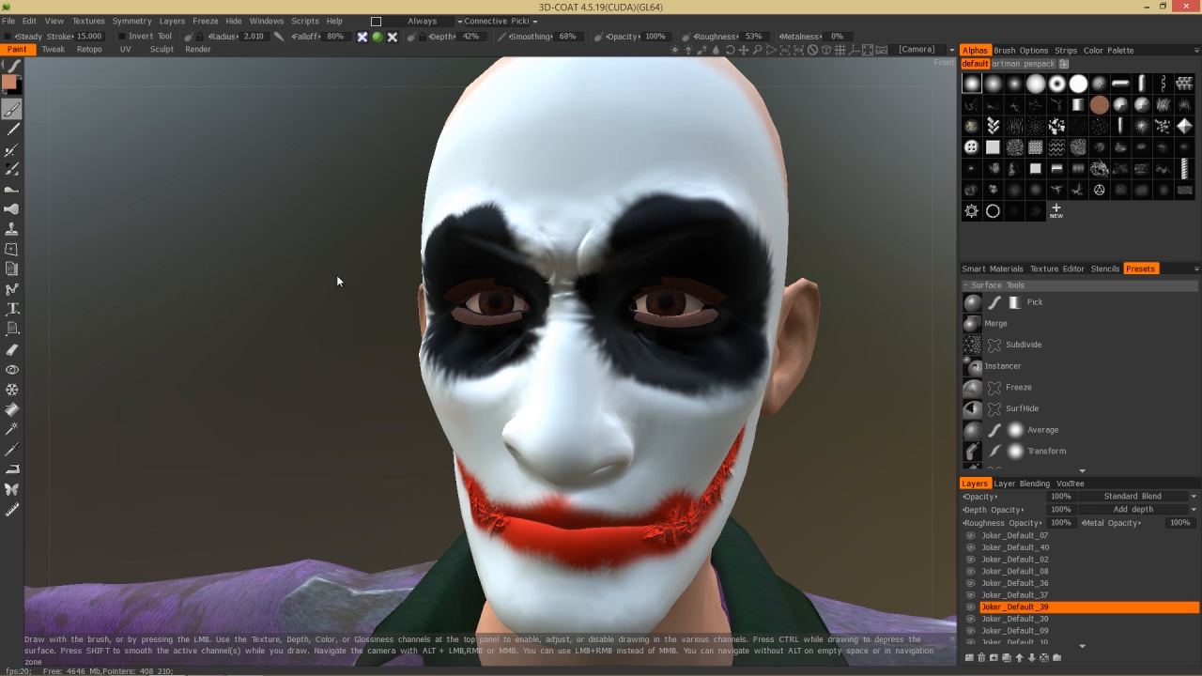
mouse_move(560, 298)
right_down()
mouse_move(571, 298)
mouse_move(515, 301)
right_up()
drag(555, 281, 565, 285)
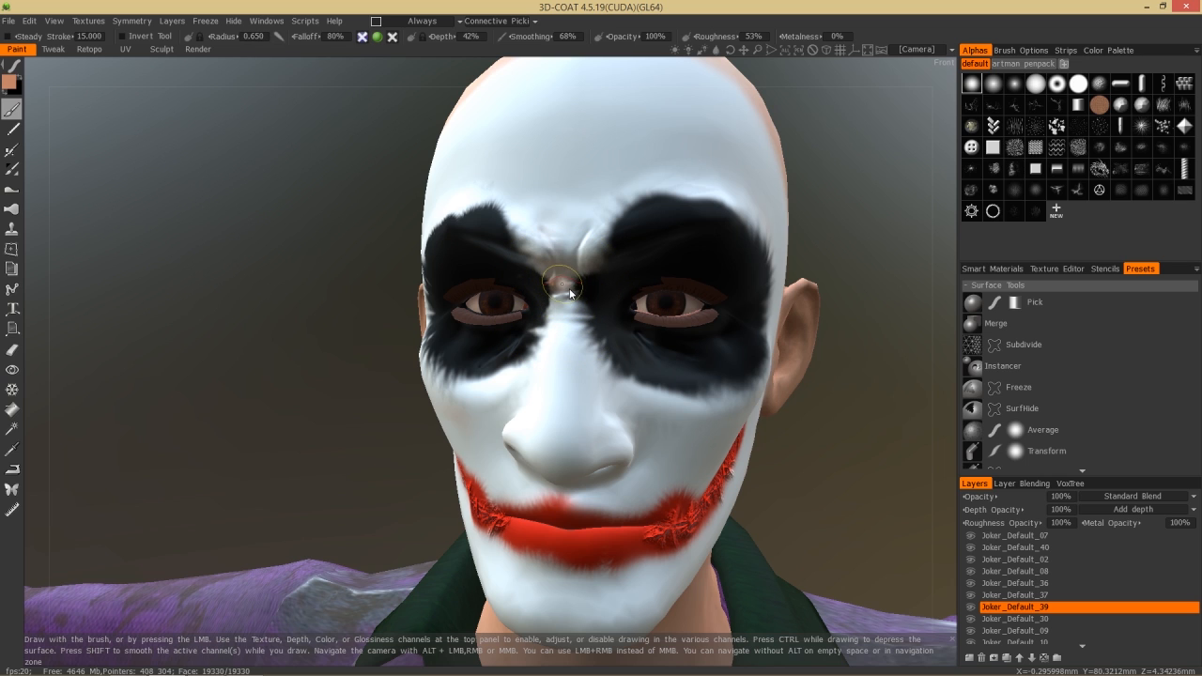
right_drag(588, 308, 550, 314)
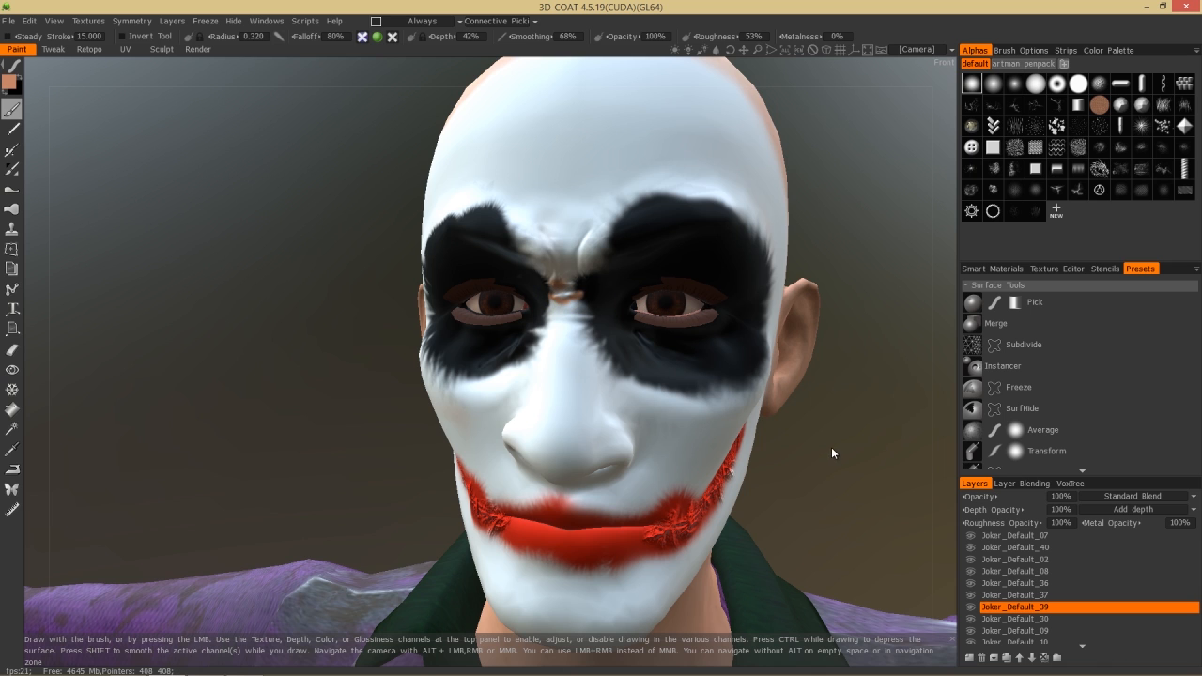
- Paint skin color along the frown lines between the brows with a 0.156 radius brush and smooth the strokes
mouse_move(851, 462)
mouse_down()
mouse_move(867, 458)
mouse_move(856, 455)
mouse_up()
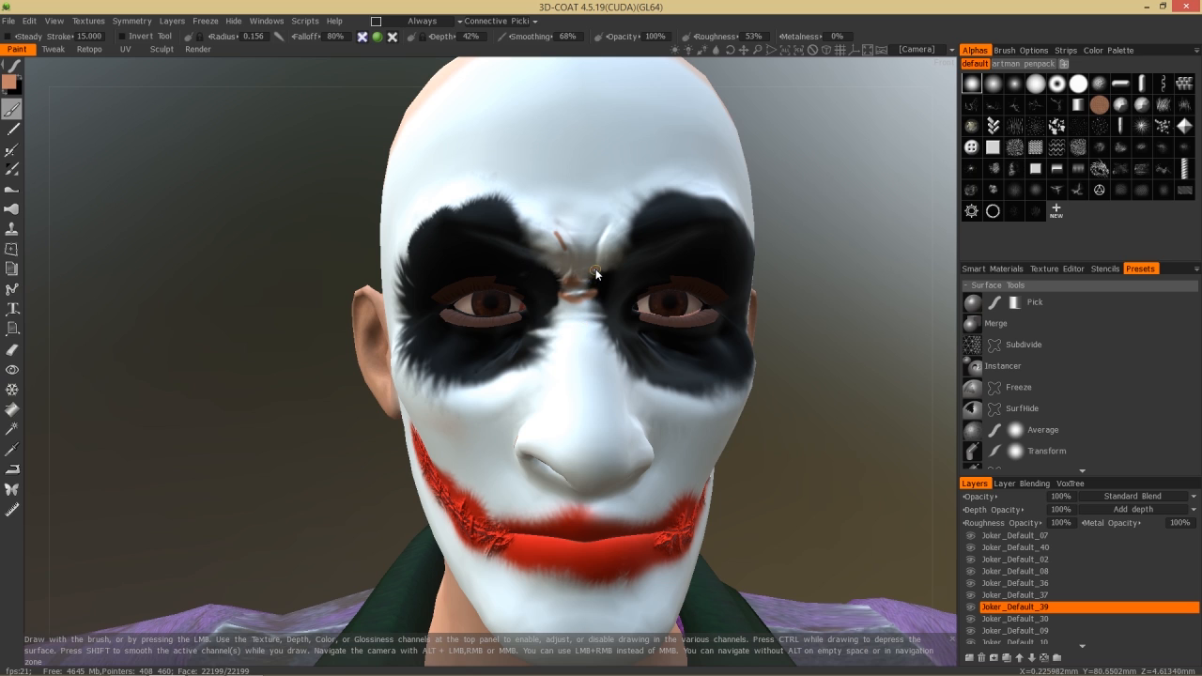
key(shift)
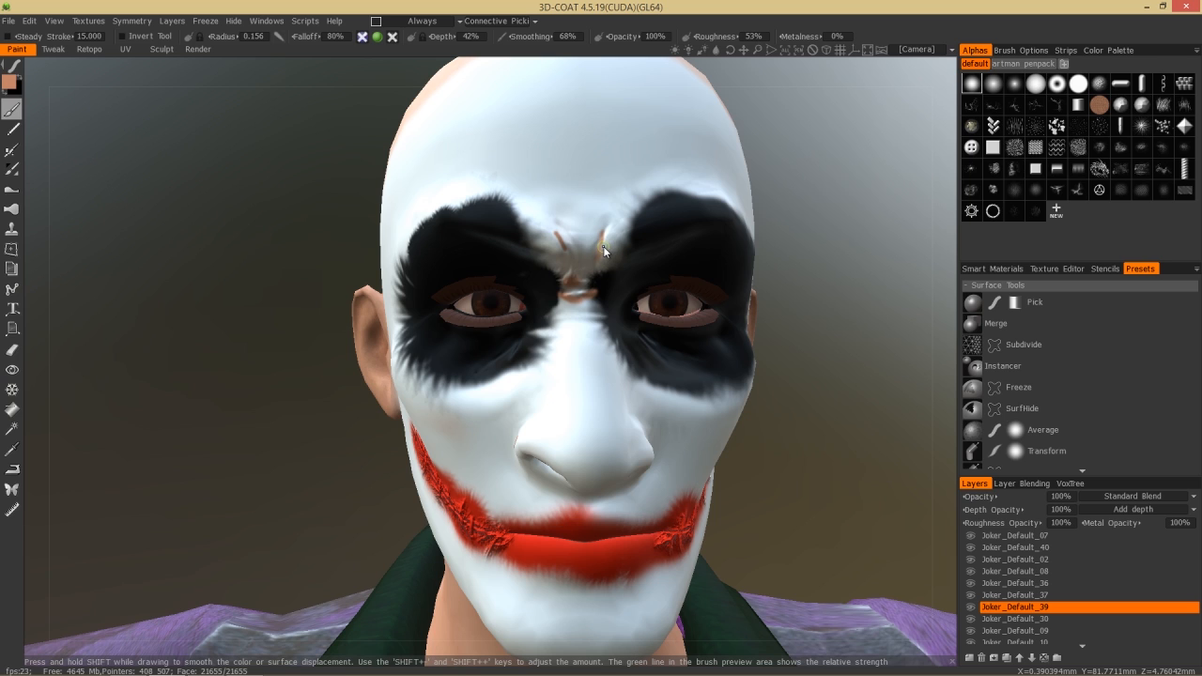
mouse_move(572, 258)
mouse_down()
mouse_move(561, 236)
mouse_move(567, 252)
mouse_up()
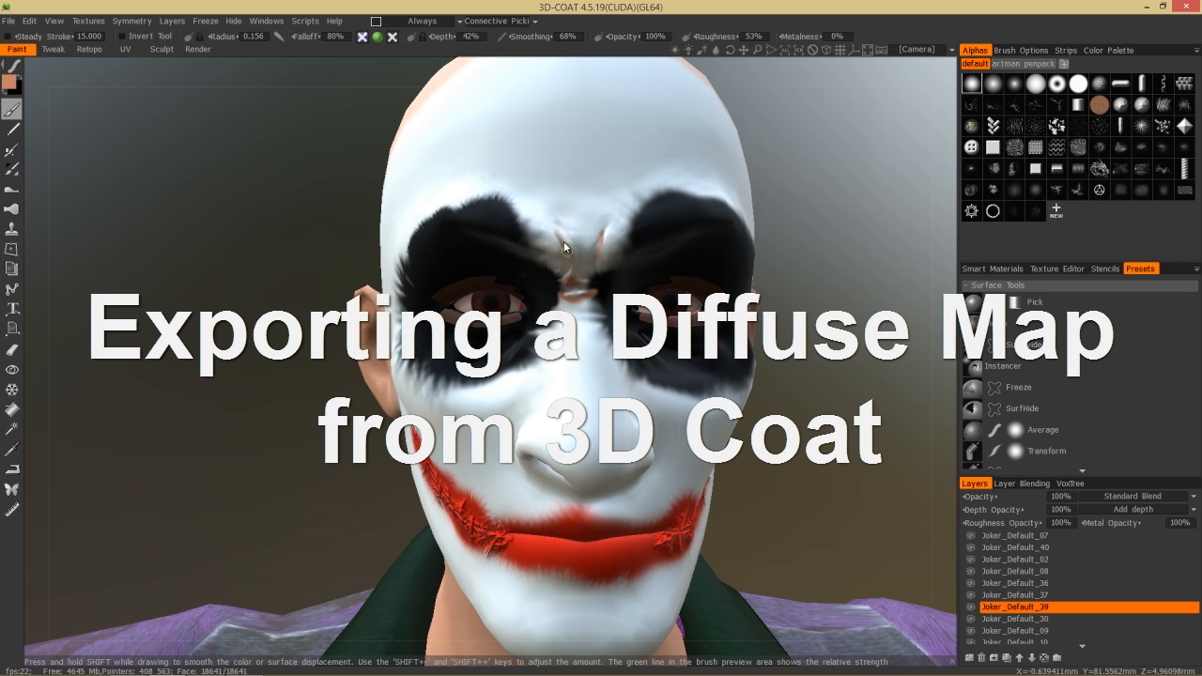
- Export the all-layers color texture of UV set Joker_Default_39 to the desktop as the PSD file "joker face diffuse"
mouse_move(871, 359)
mouse_down()
mouse_move(852, 360)
mouse_move(862, 361)
mouse_up()
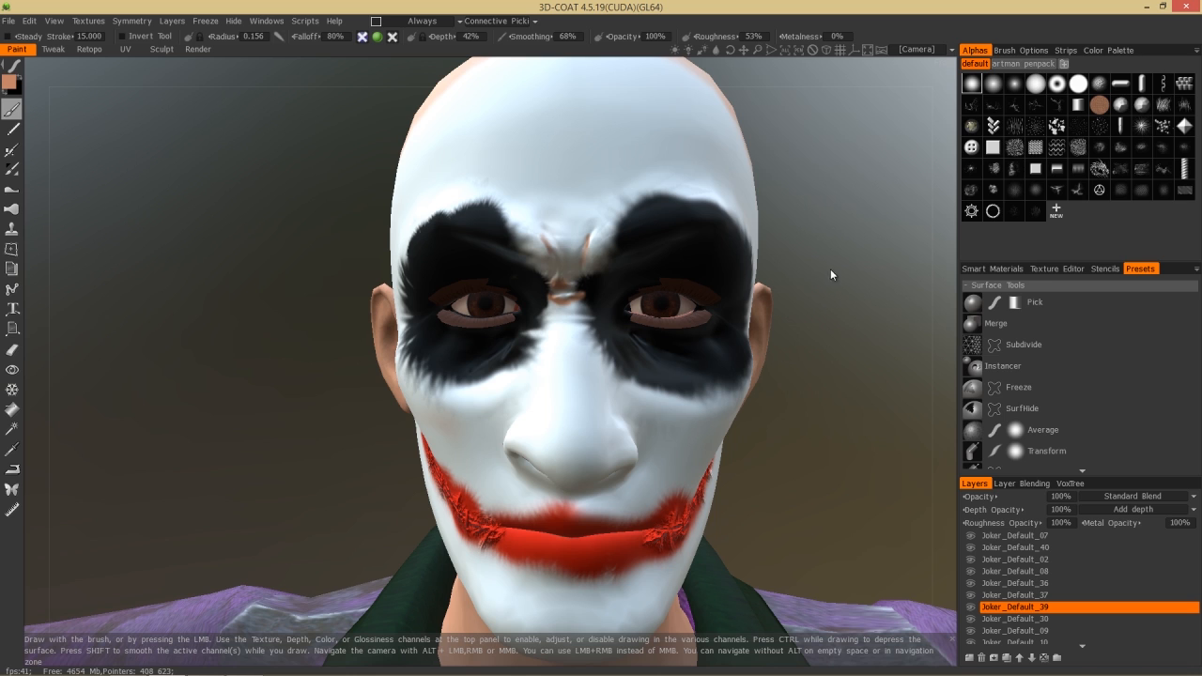
click(105, 23)
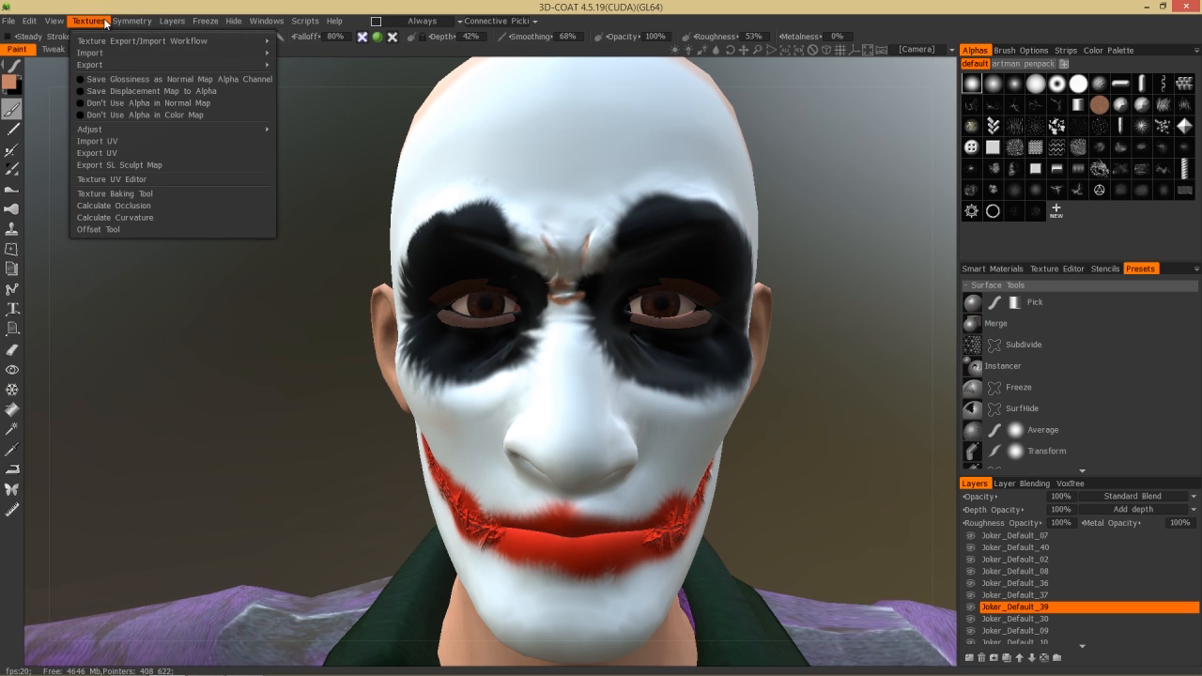
mouse_move(117, 62)
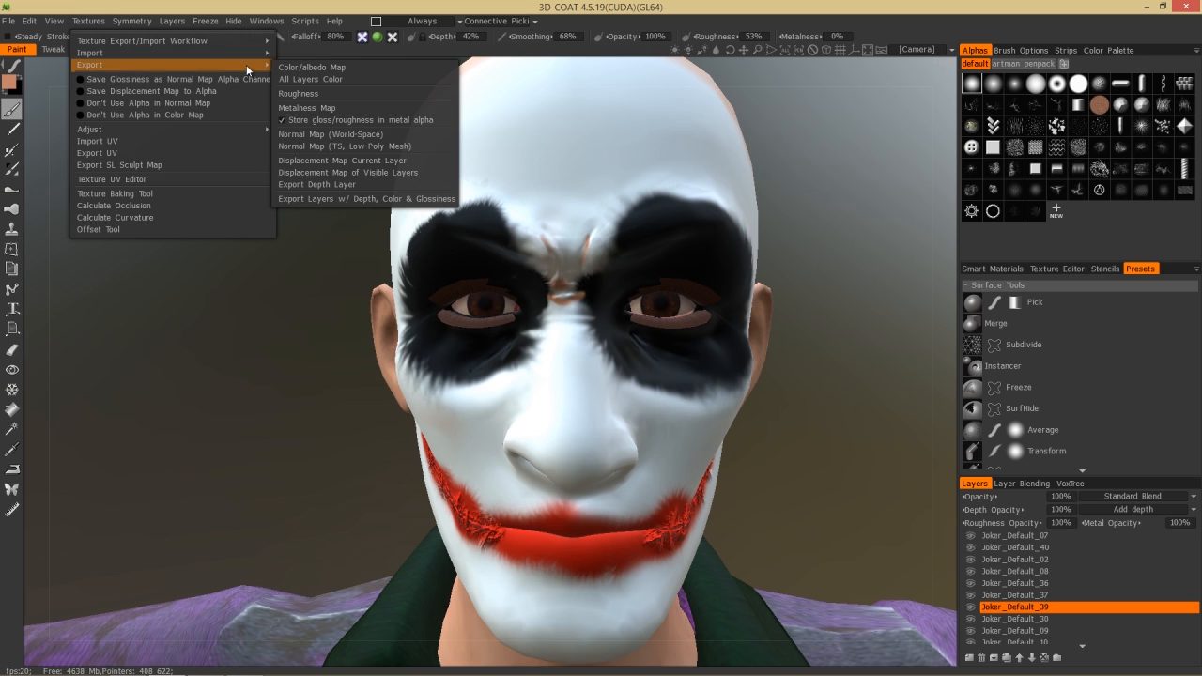
click(322, 80)
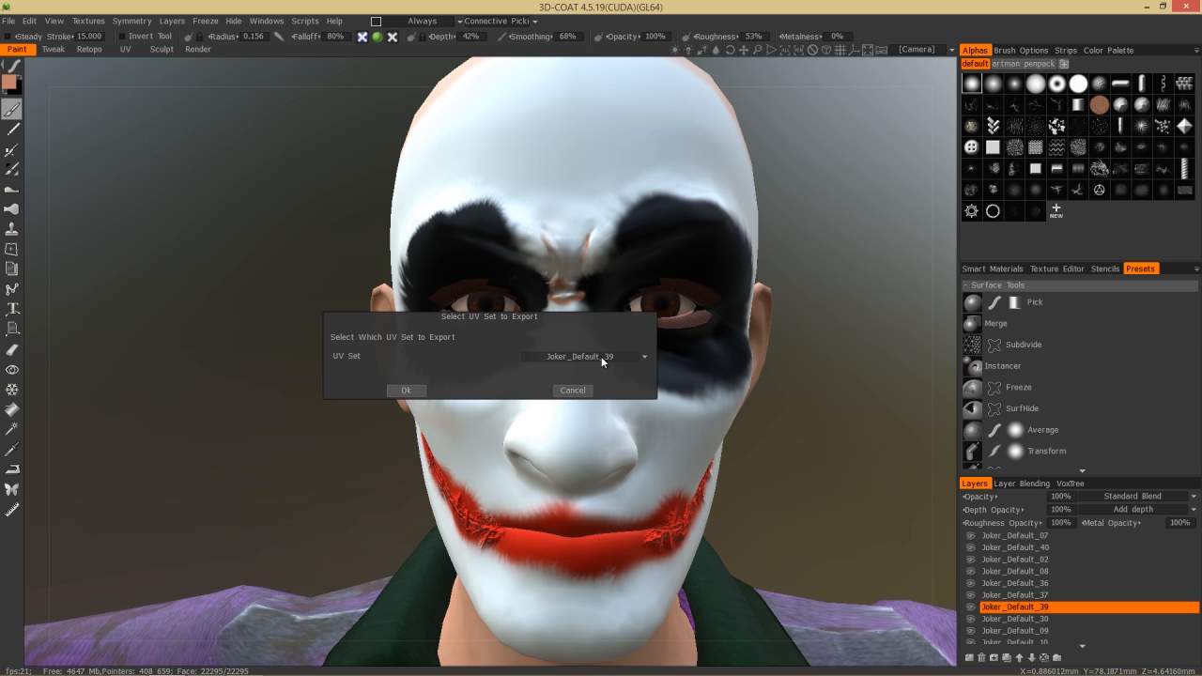
click(406, 390)
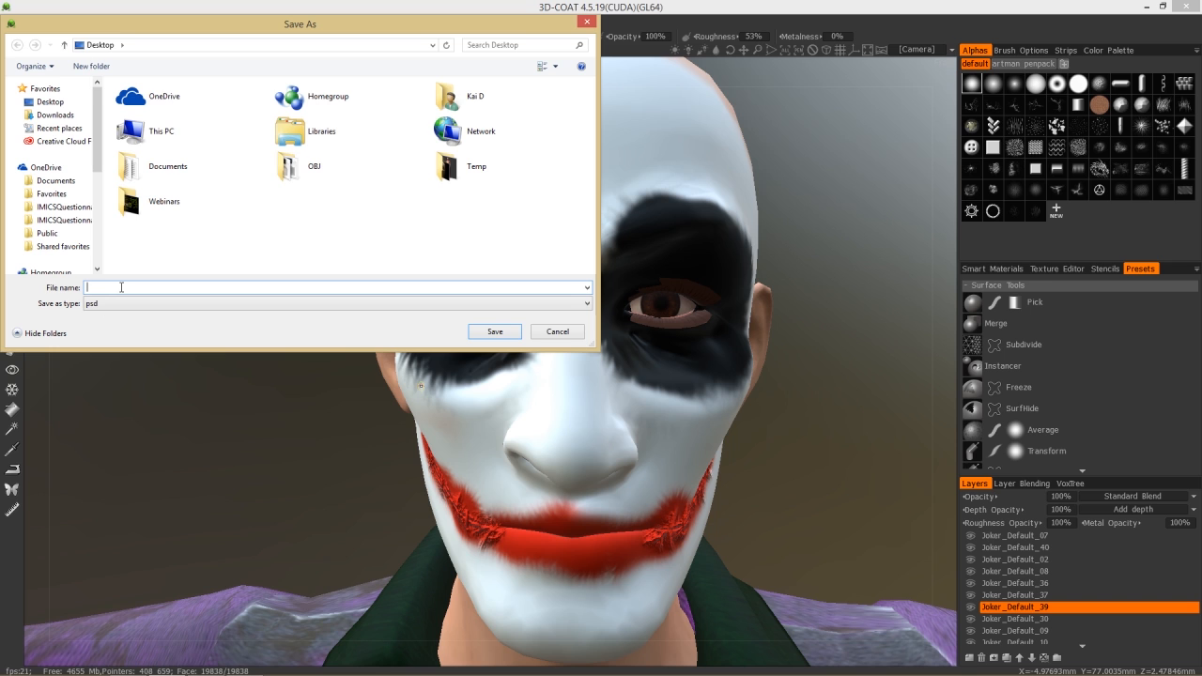
text(joker face diffu)
key(Return)
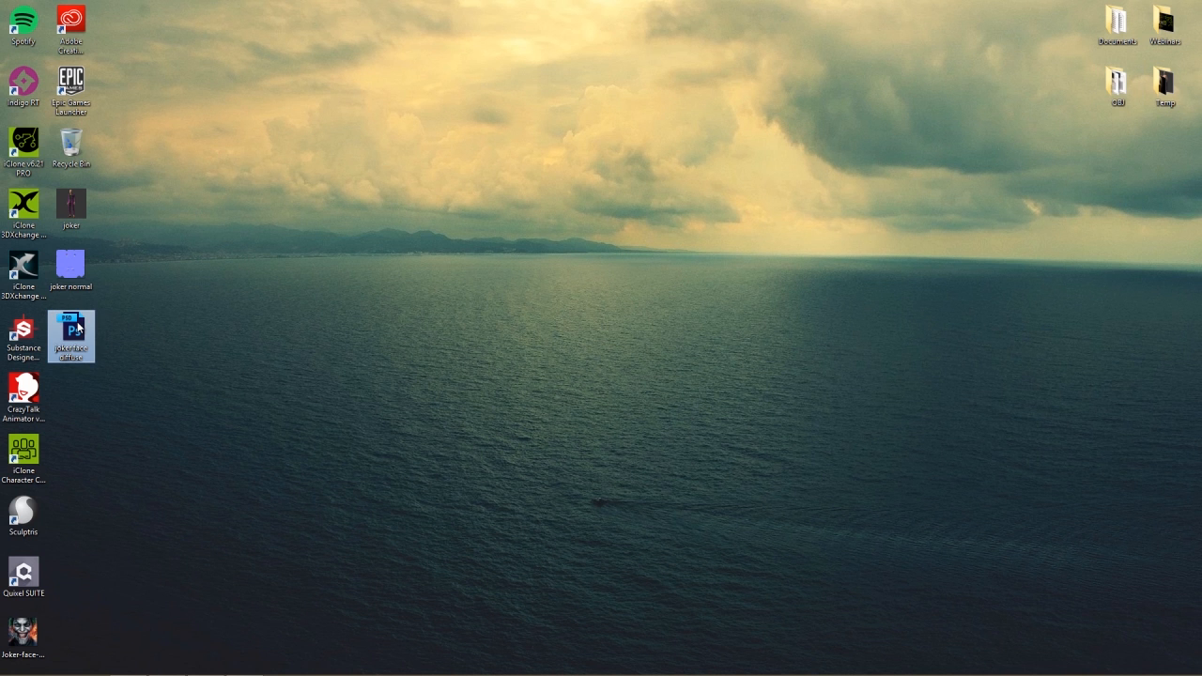
- Open the exported joker face diffuse PSD in Photoshop and save a PNG copy of it with smallest compression and no interlacing
double_click(78, 325)
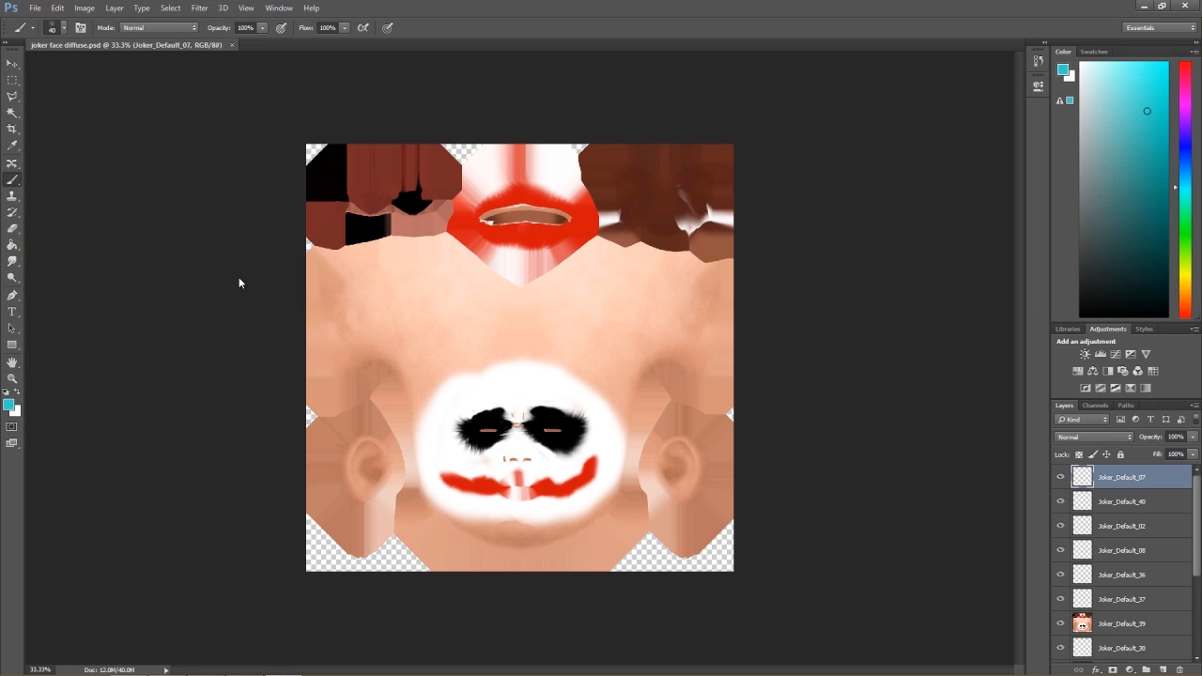
click(36, 8)
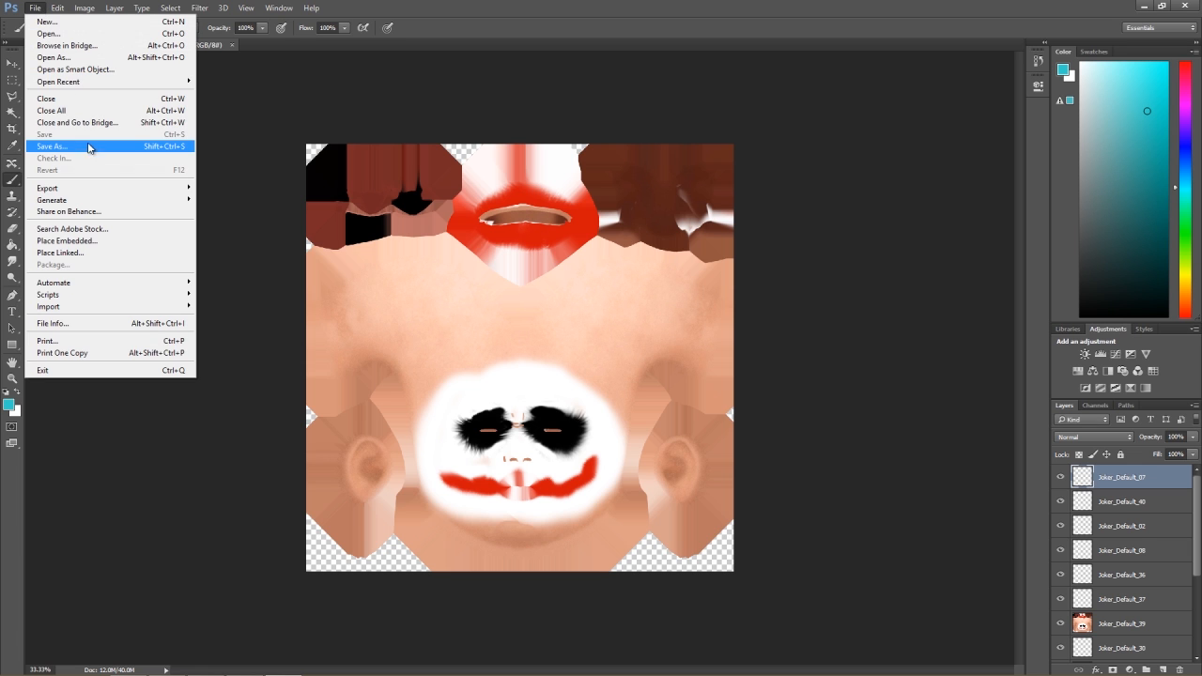
click(89, 147)
click(197, 288)
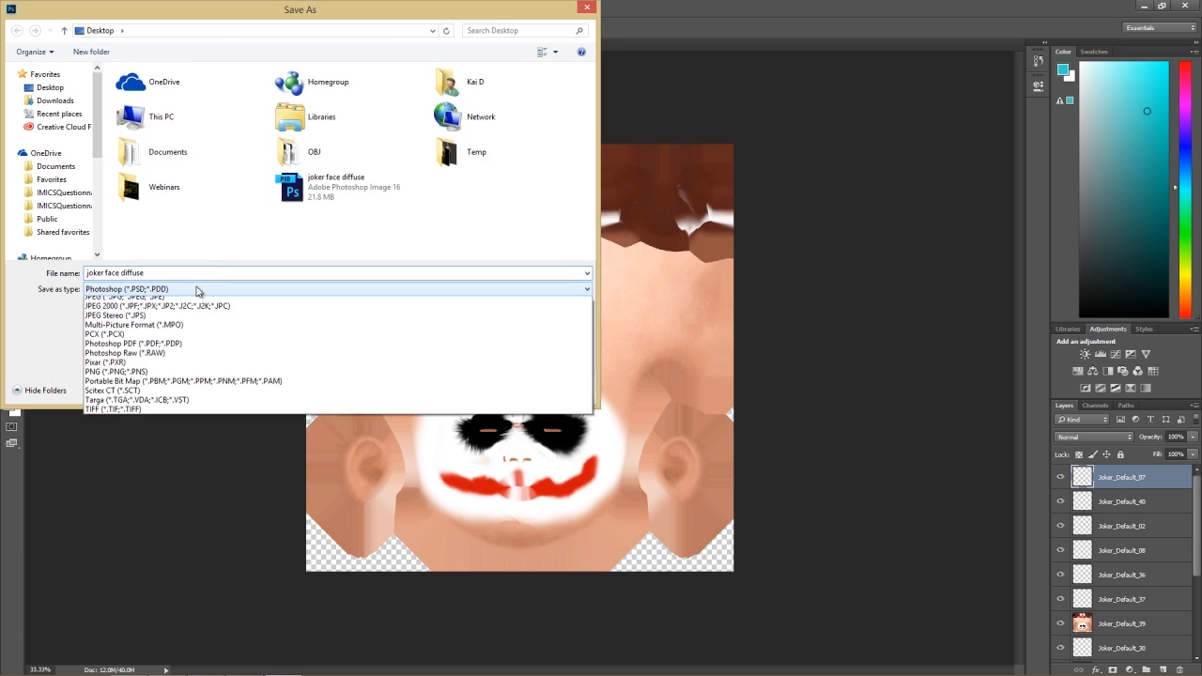
click(168, 461)
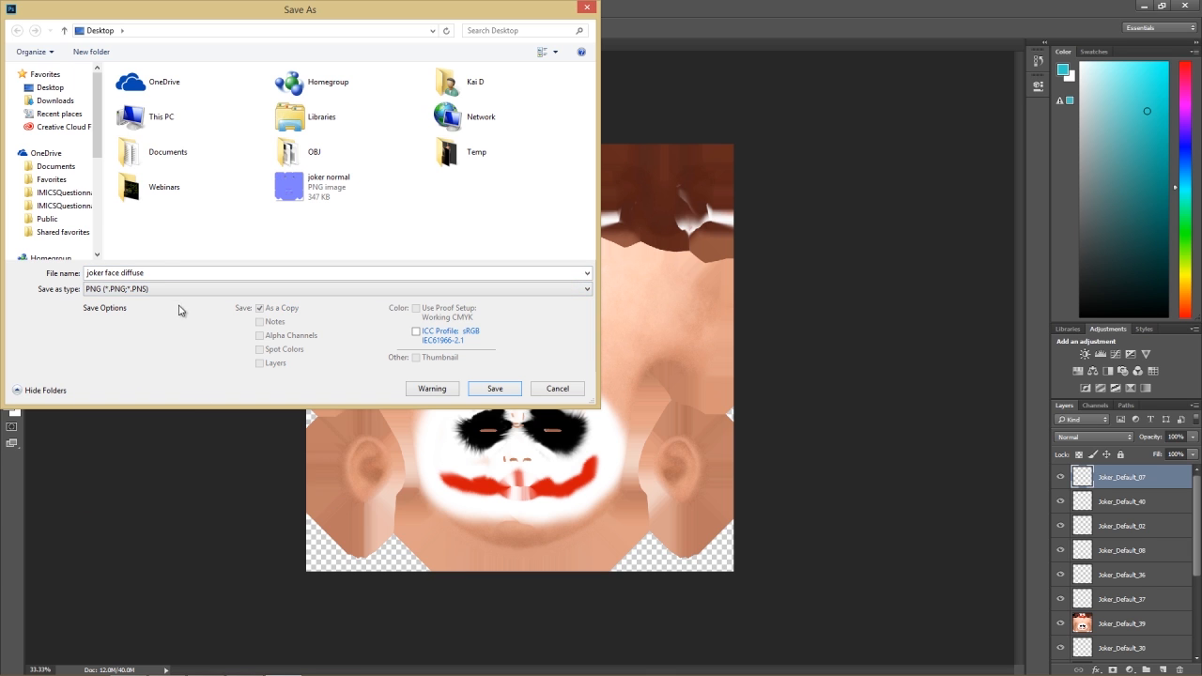
click(165, 273)
click(186, 273)
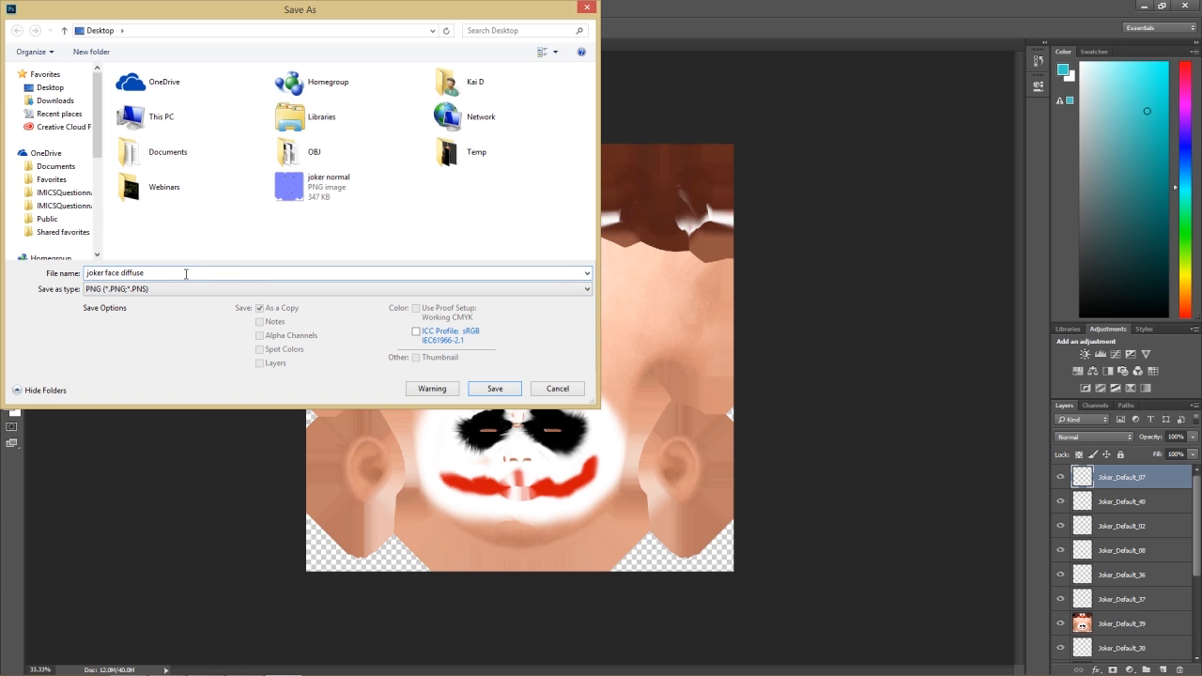
click(494, 388)
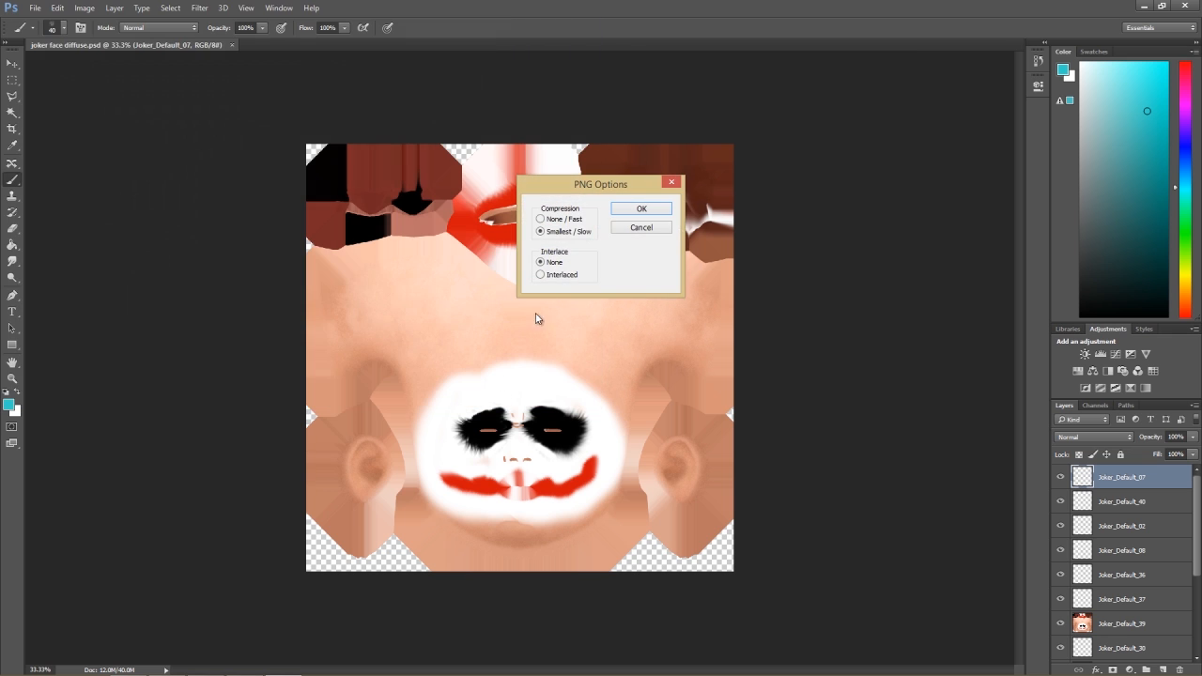
click(627, 211)
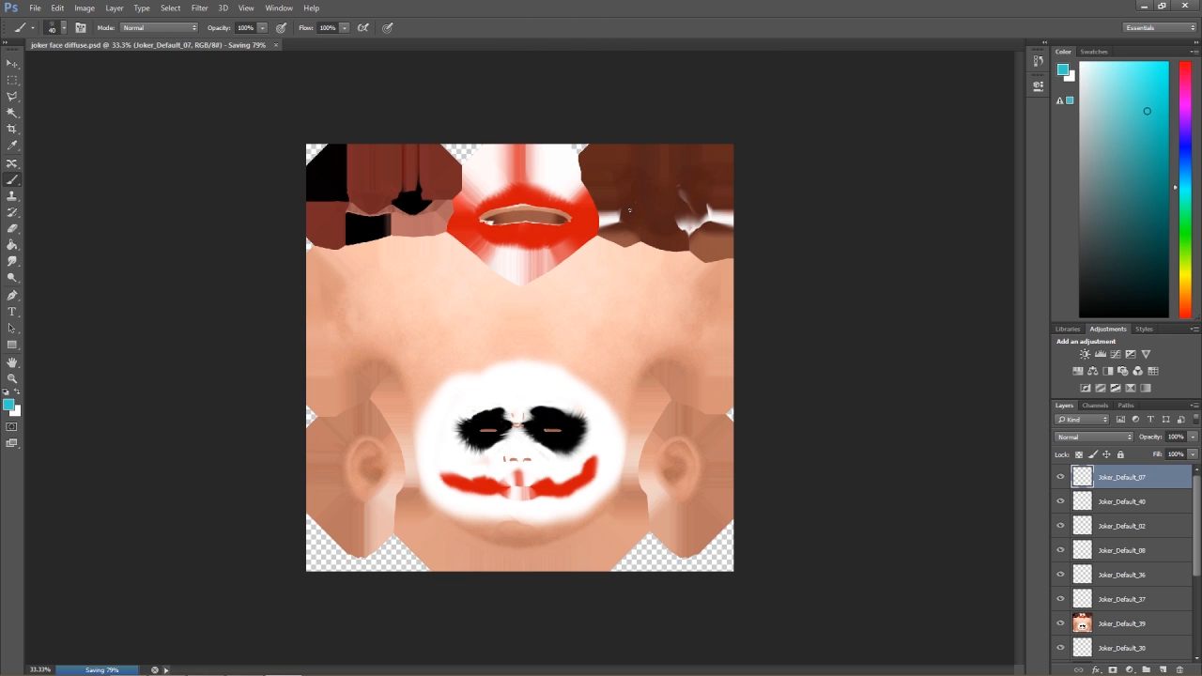
- Switch to Character Creator and load the joker face diffuse image from the desktop as the Head Base diffuse texture
key(alt+Tab)
key(alt+Tab)
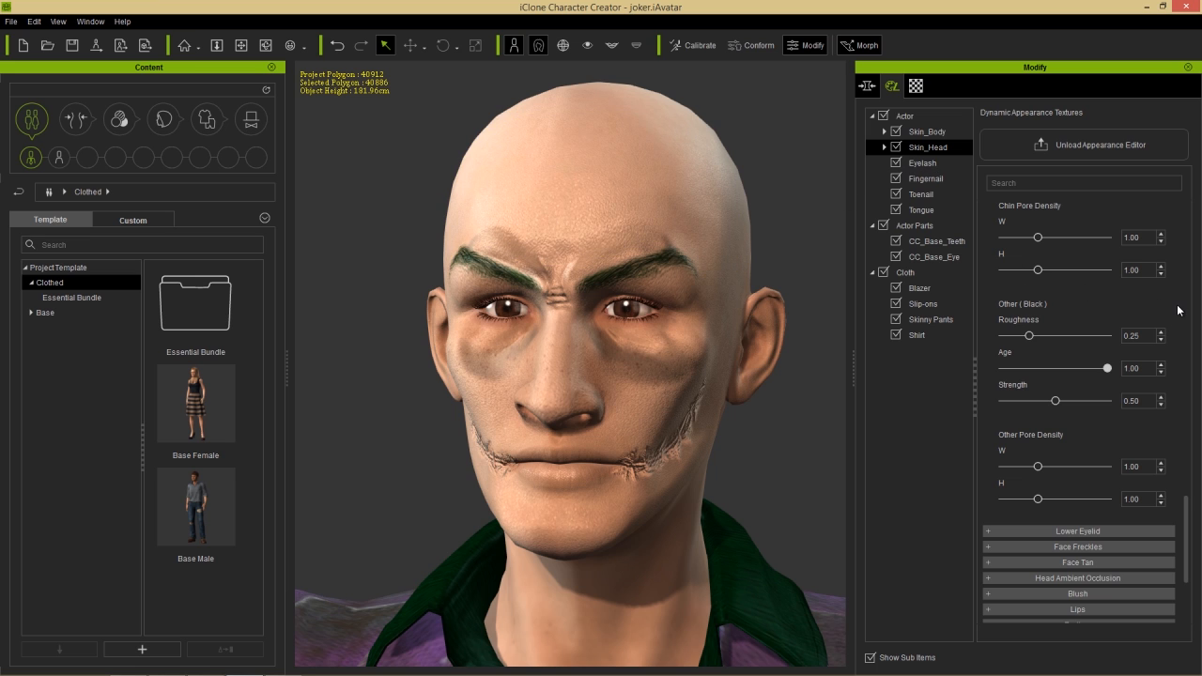
drag(1188, 507, 1187, 222)
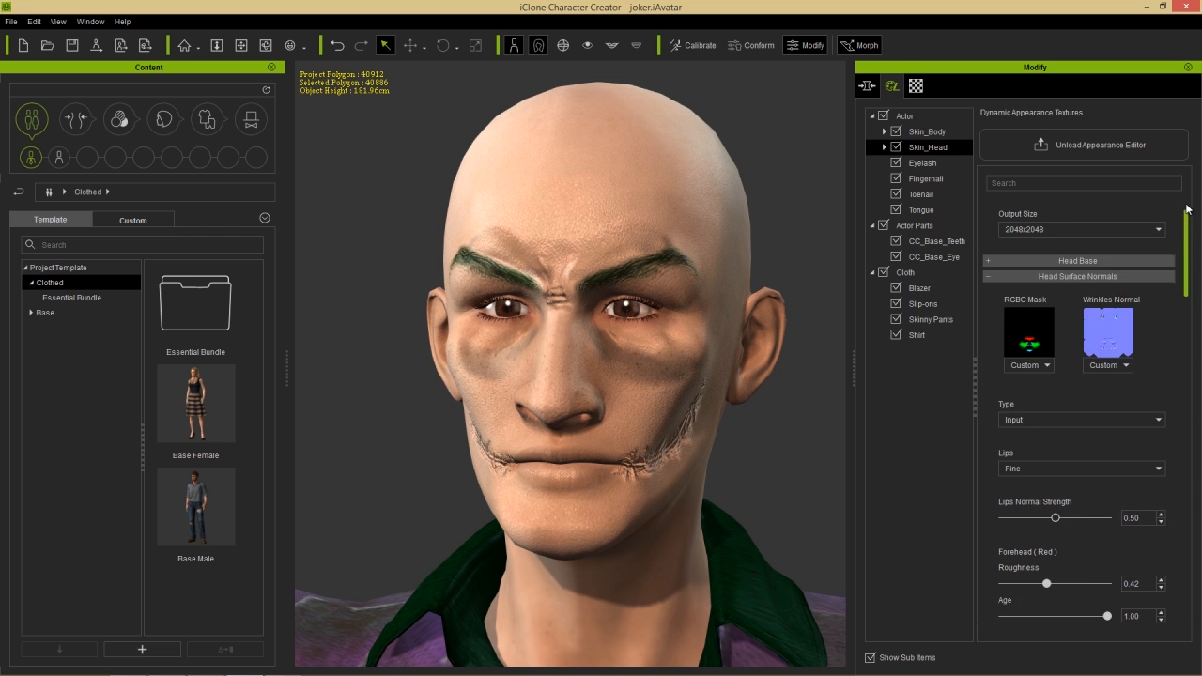
click(1095, 275)
click(1089, 262)
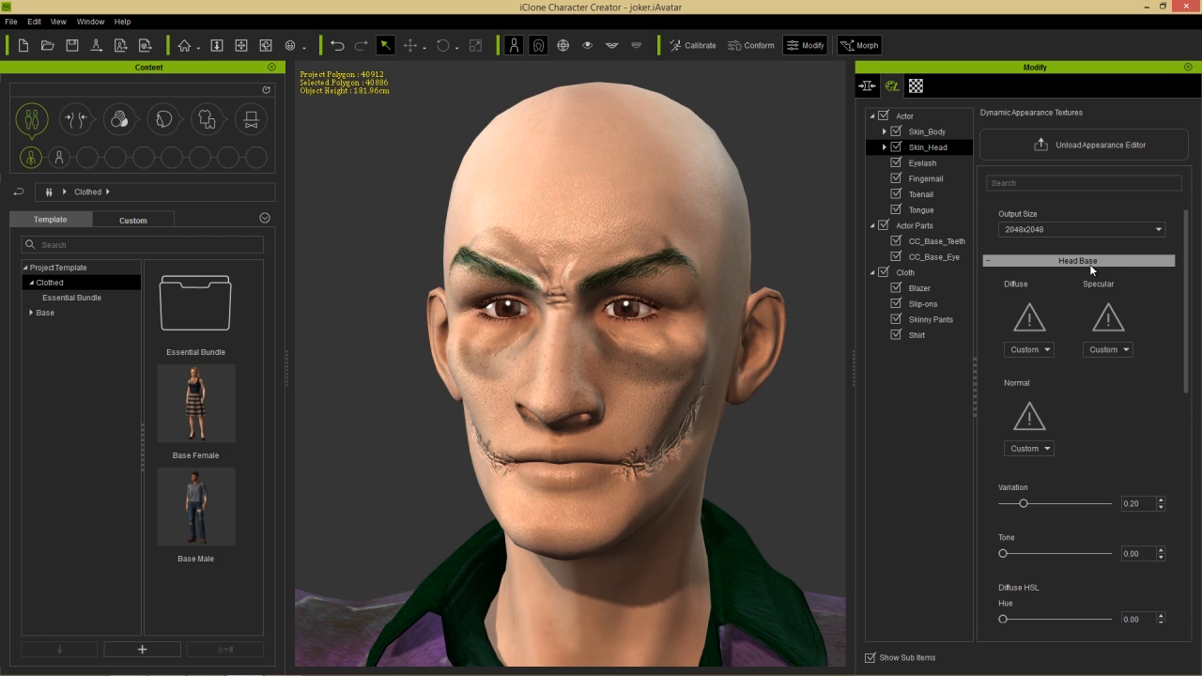
click(1031, 319)
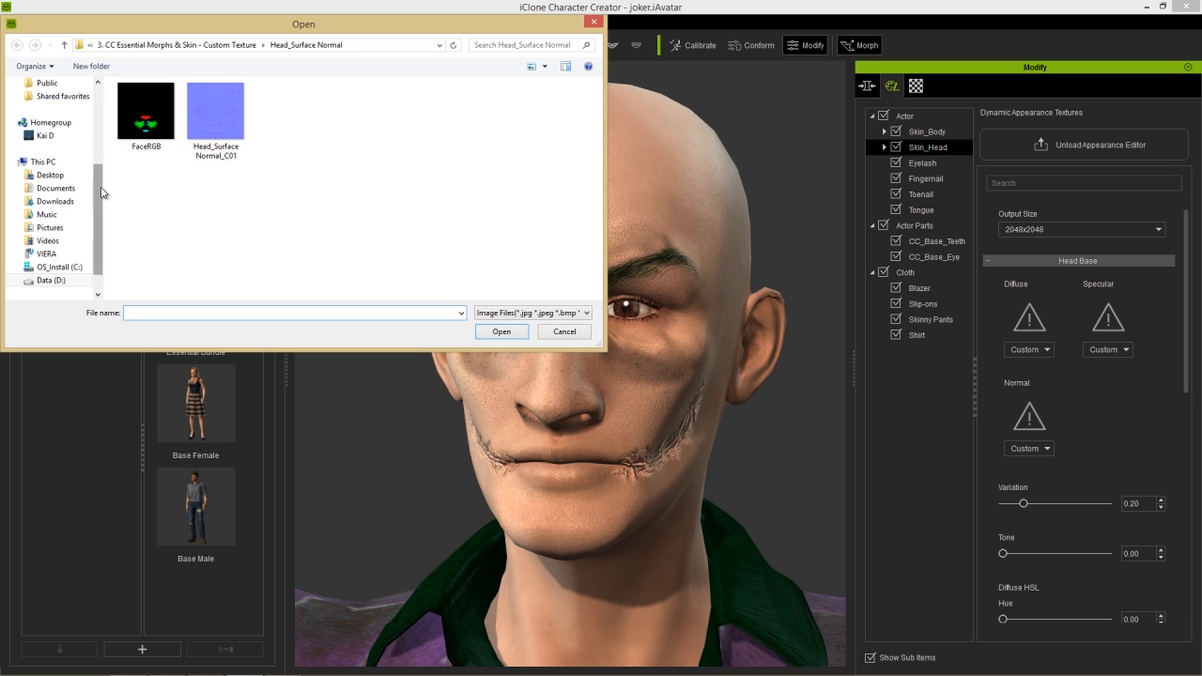
scroll(97, 197, up, 5)
click(51, 101)
double_click(344, 194)
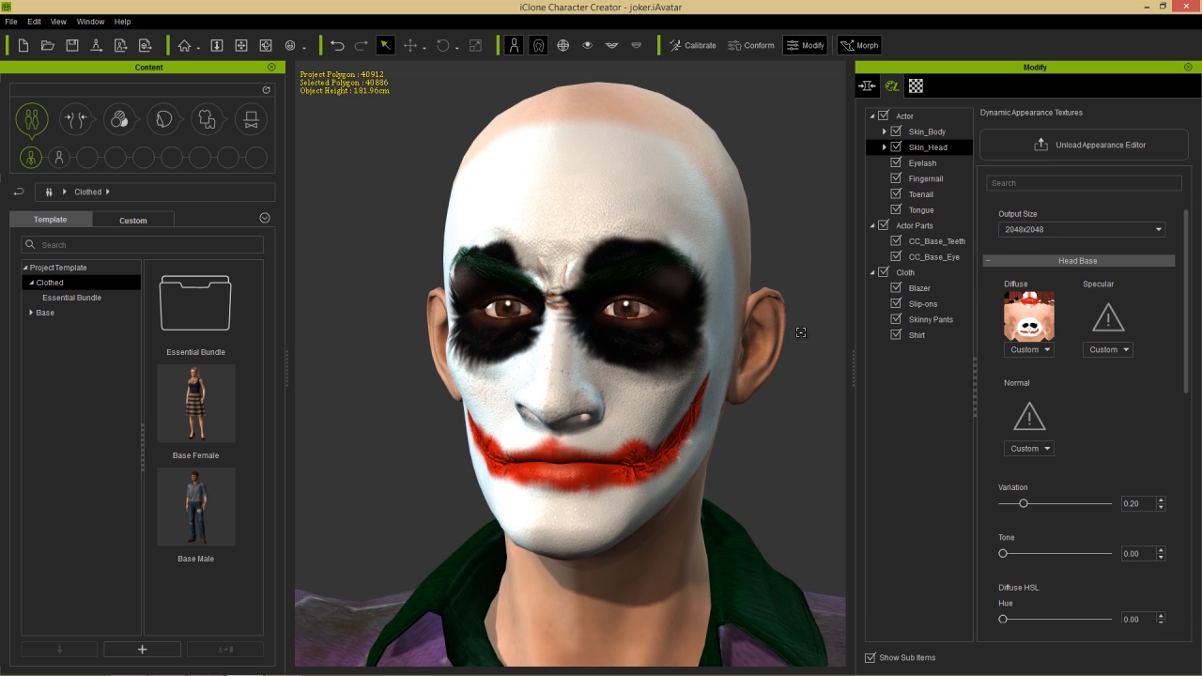
right_drag(764, 372, 760, 428)
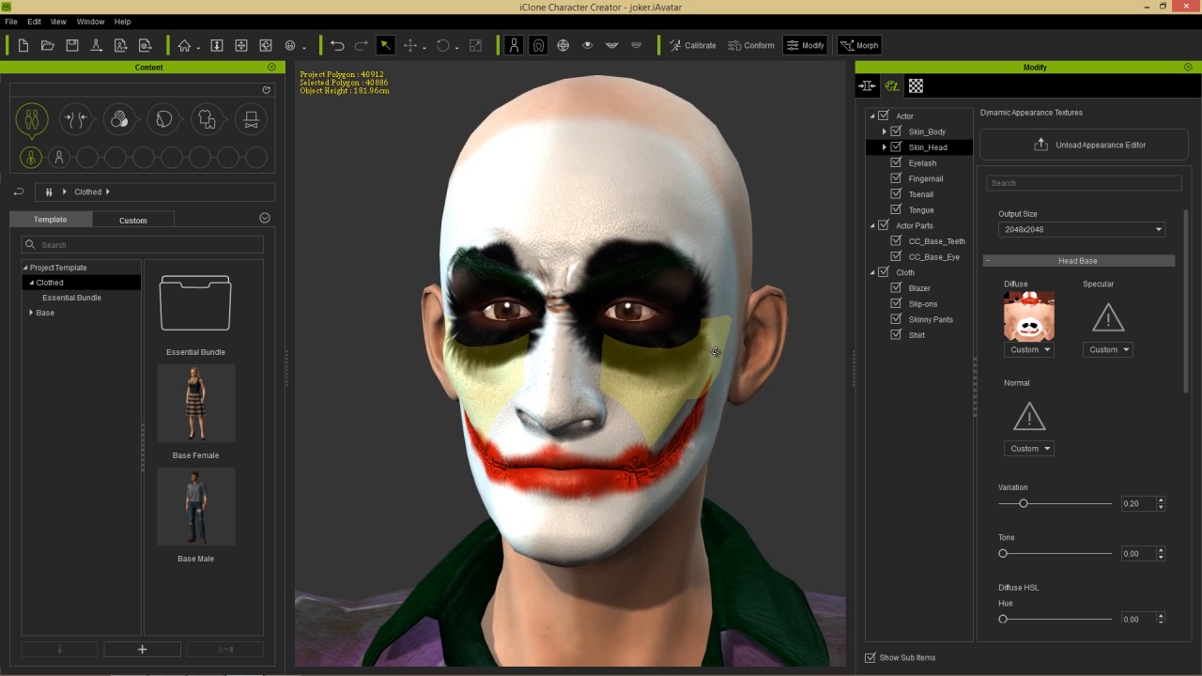
right_drag(698, 348, 696, 350)
middle_drag(700, 346, 692, 358)
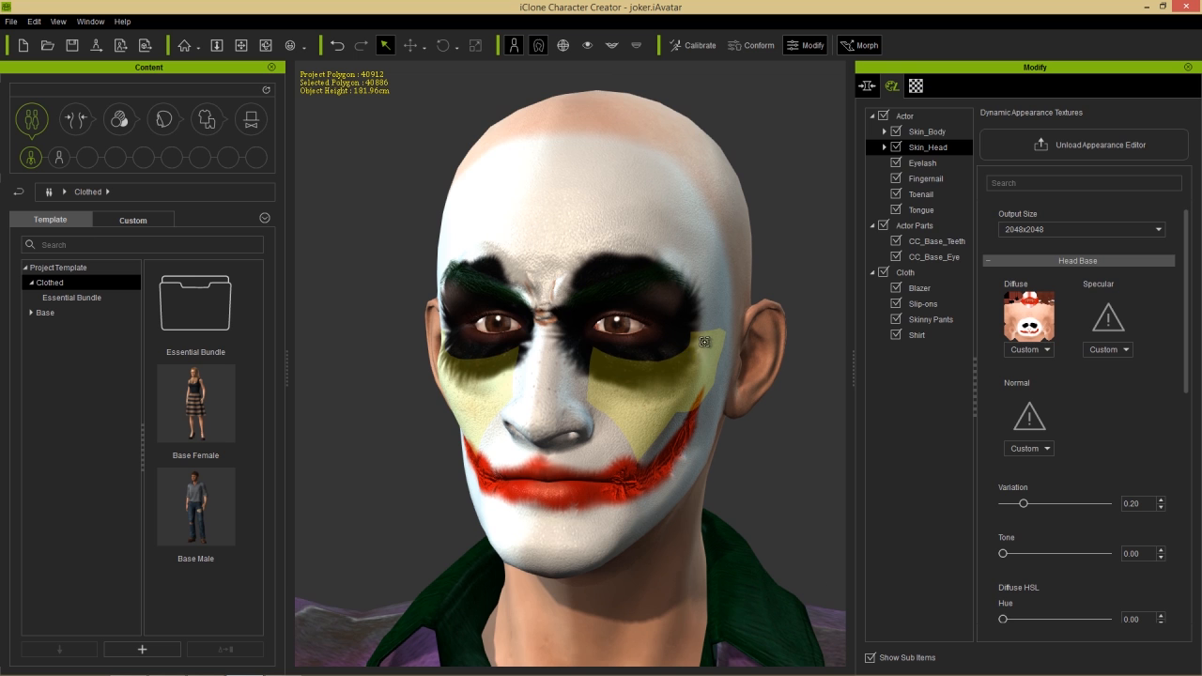
- Switch to iClone, close the Face Puppet window and delete the old Joker avatar from the scene
key(alt+Tab)
key(alt+Tab)
key(alt+shift+Tab)
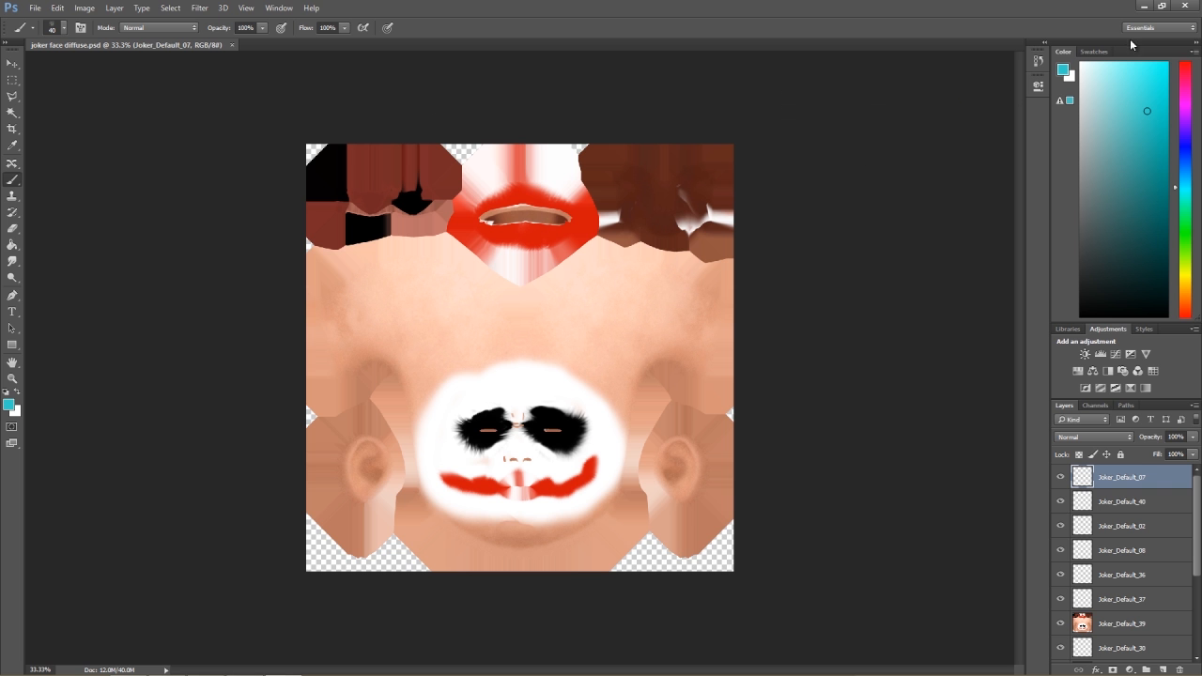
key(alt+Tab)
key(alt+Tab)
key(alt+Tab)
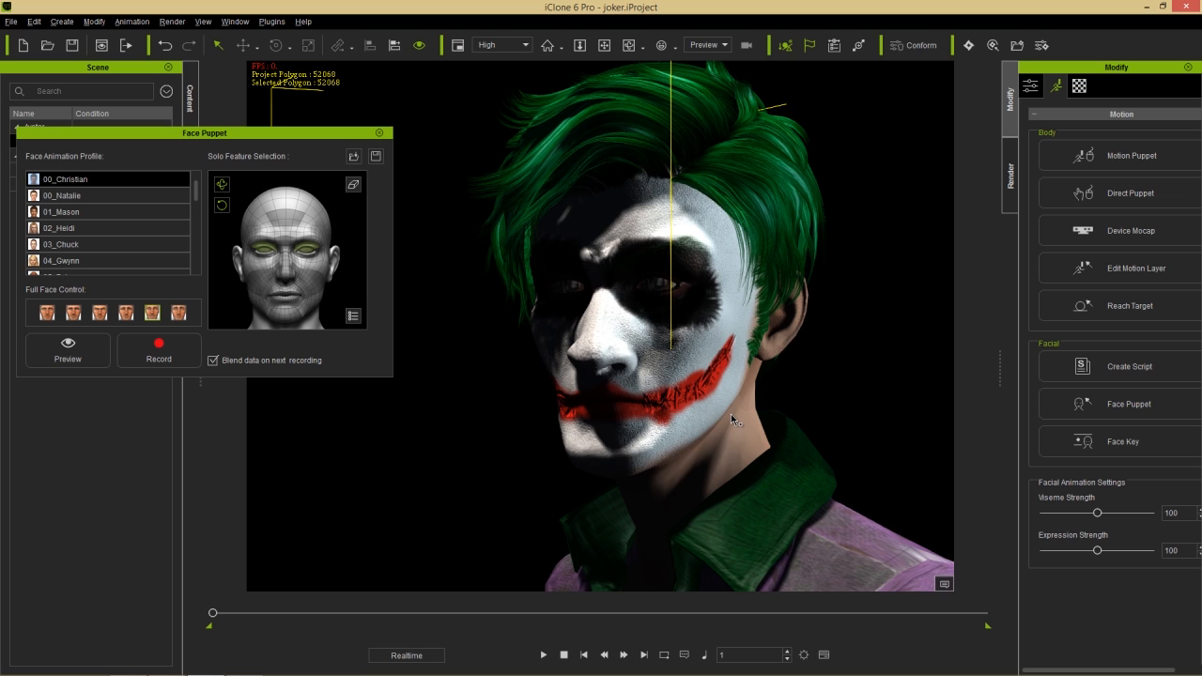
click(379, 133)
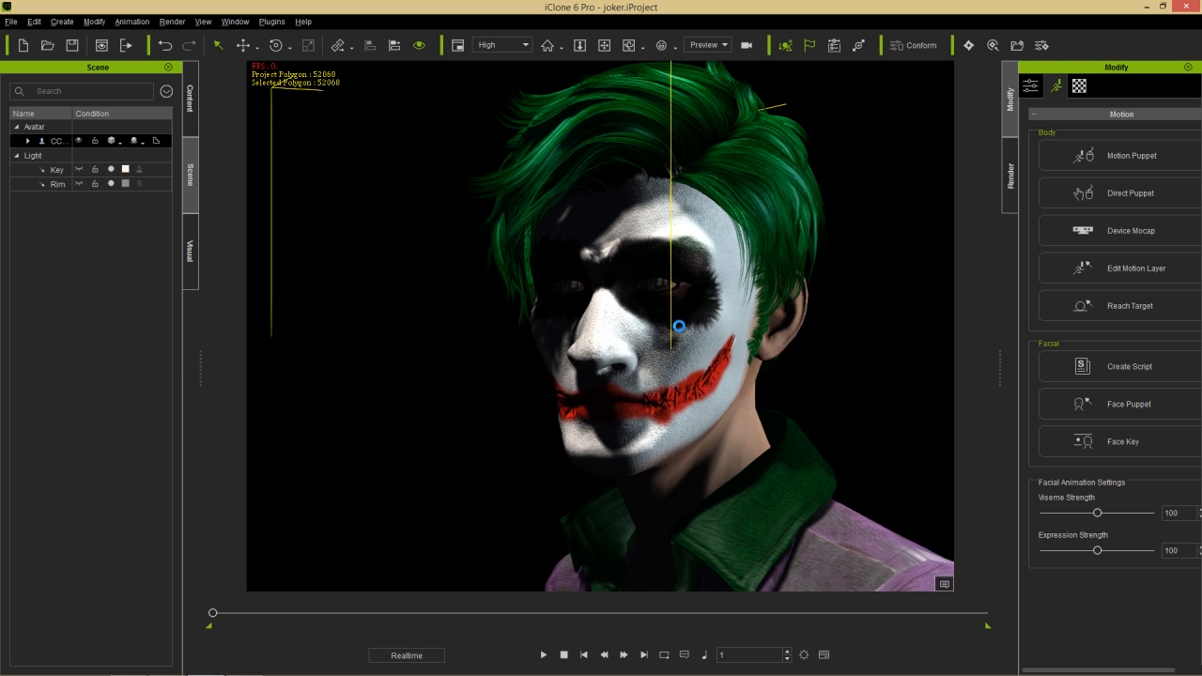
key(Delete)
- Return to Character Creator, send the repainted Joker avatar to iClone and switch to iClone
key(alt+Tab)
key(alt+Tab)
key(alt+Tab)
key(alt+Tab)
key(alt+Tab)
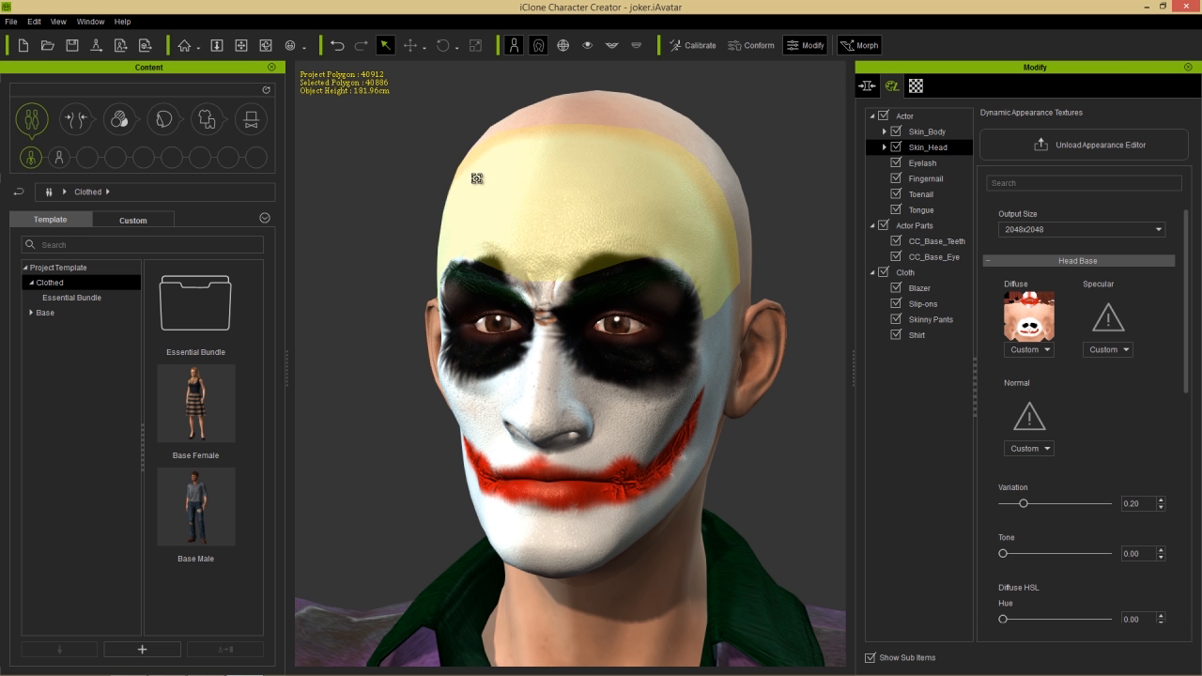
click(98, 47)
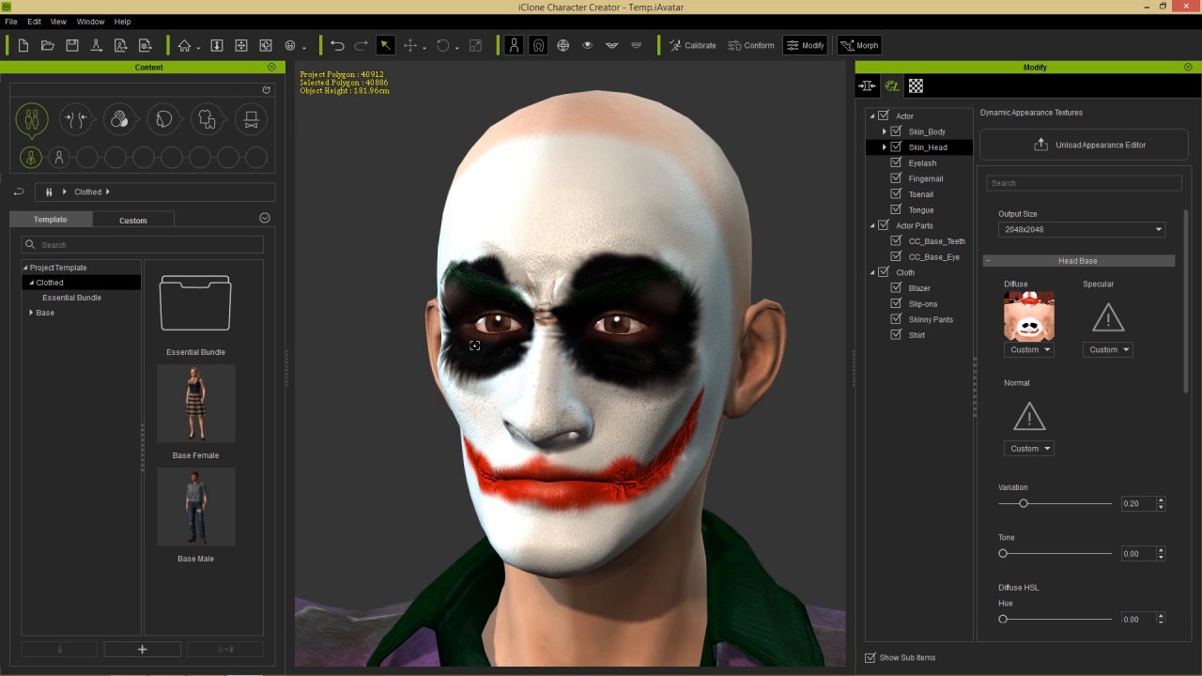
key(alt+Tab)
key(alt+Tab)
key(alt+Tab)
key(alt+Tab)
key(alt+Tab)
key(alt+Tab)
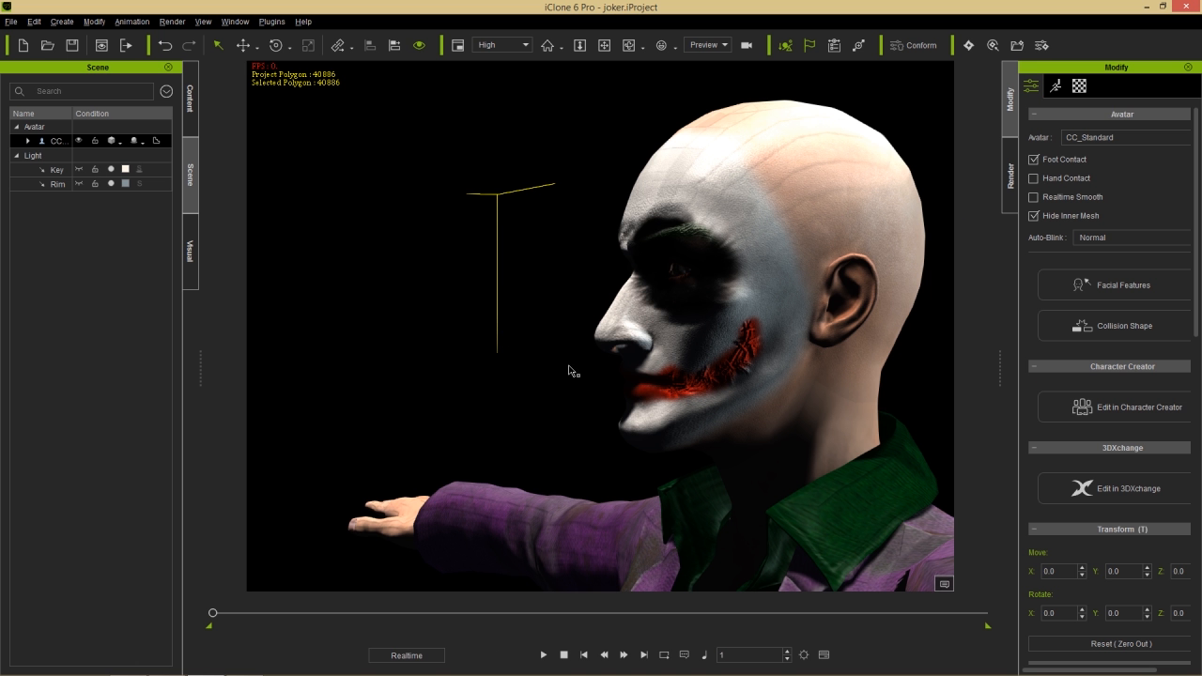
- Rotate the Key directional light so it illuminates the Joker's face from the front
middle_drag(525, 348, 751, 402)
key(l)
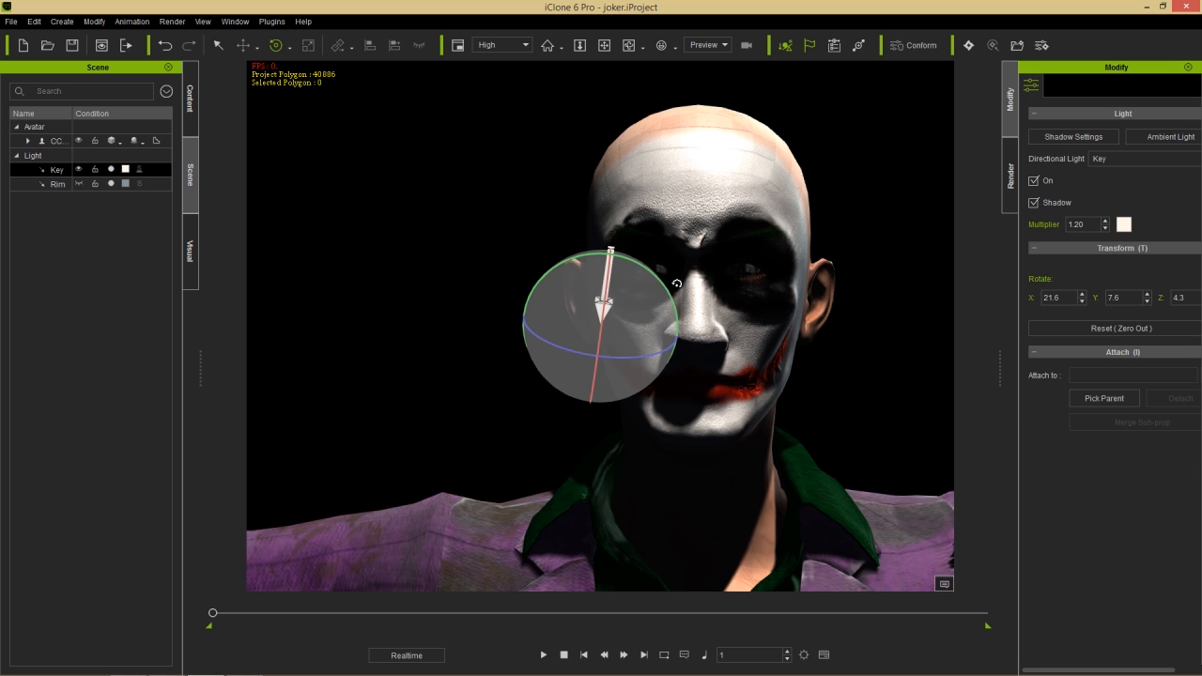
drag(606, 295, 601, 320)
click(603, 325)
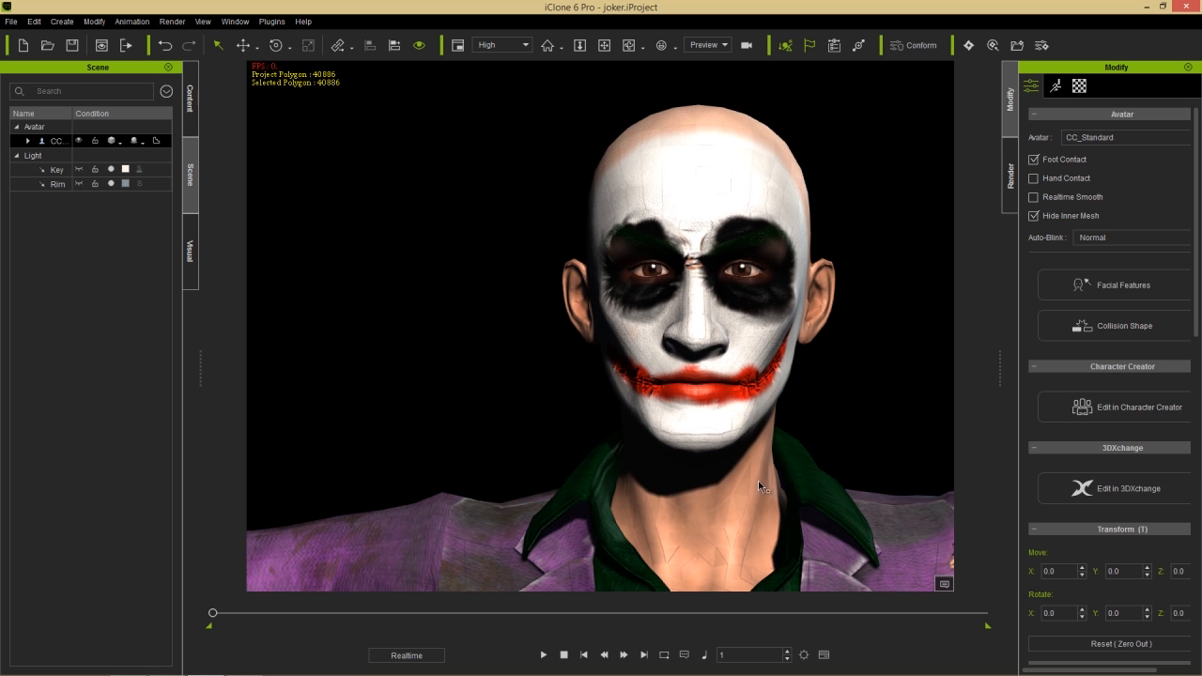
- Add the Side parted hair accessory from the Hottest Hairstyles hair folder to the Joker avatar
click(190, 97)
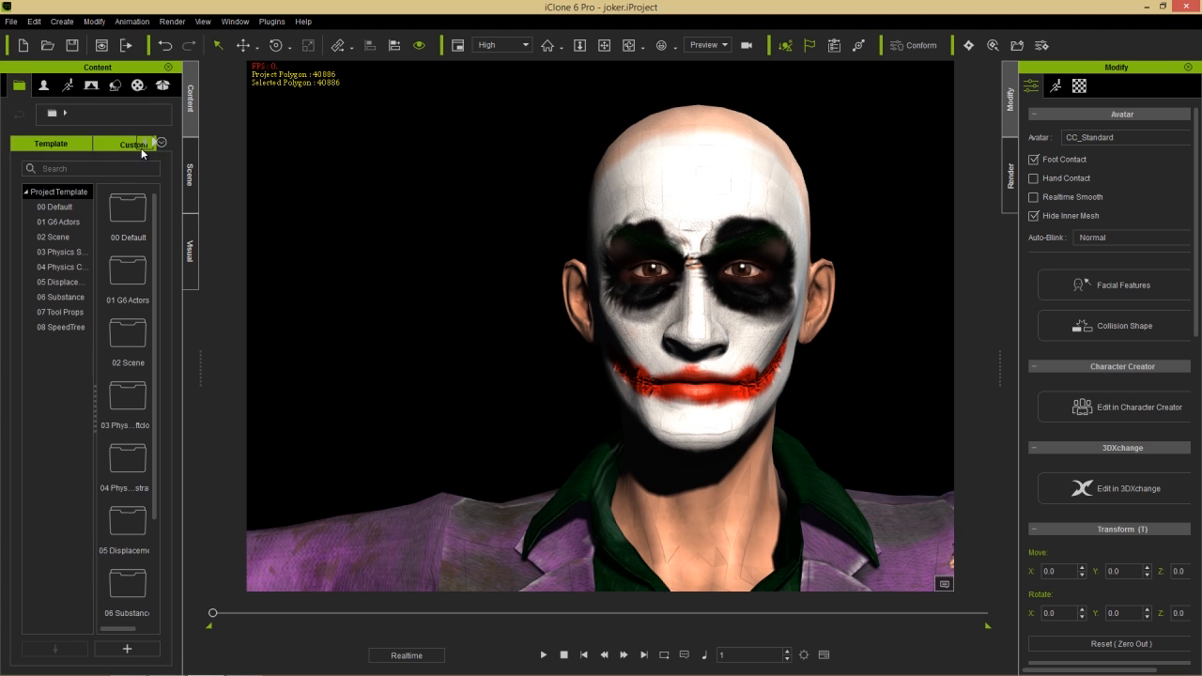
click(47, 87)
click(48, 207)
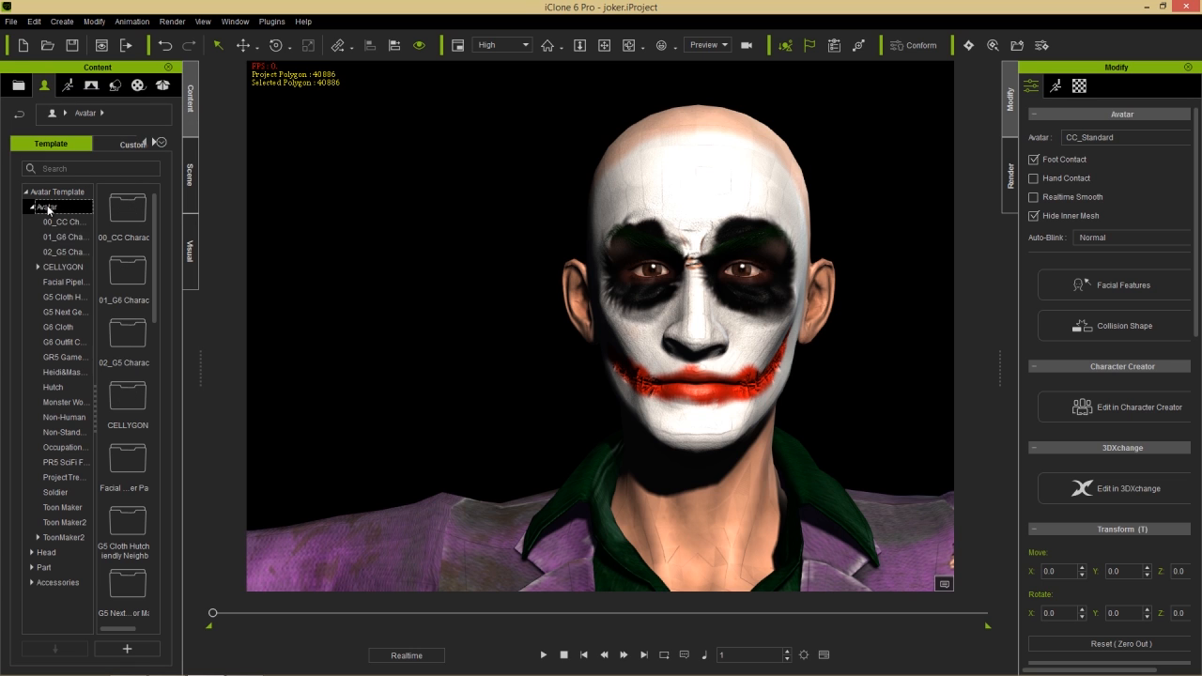
double_click(53, 209)
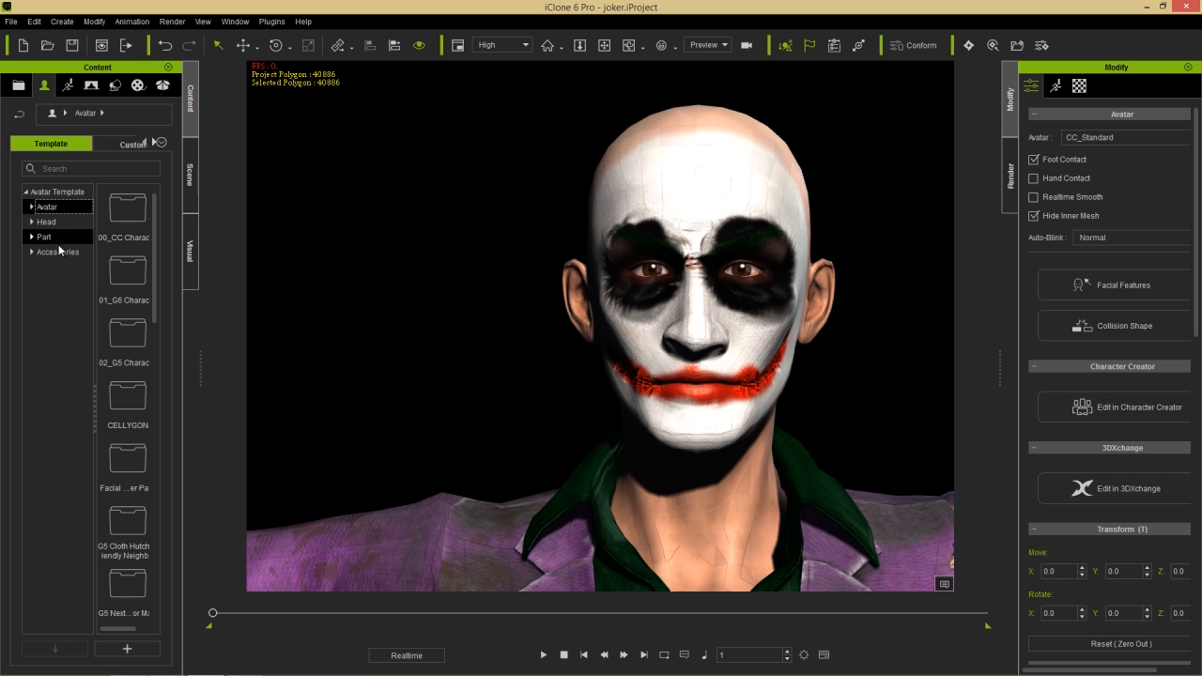
click(59, 250)
double_click(63, 342)
click(62, 358)
click(59, 371)
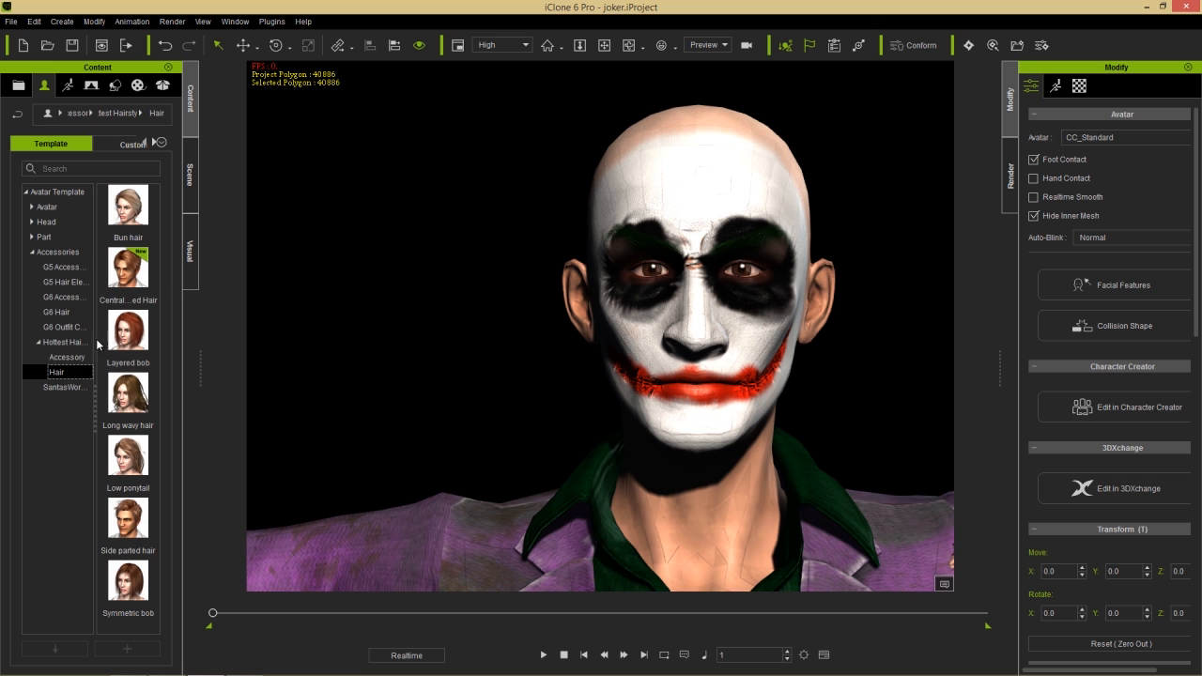
double_click(129, 518)
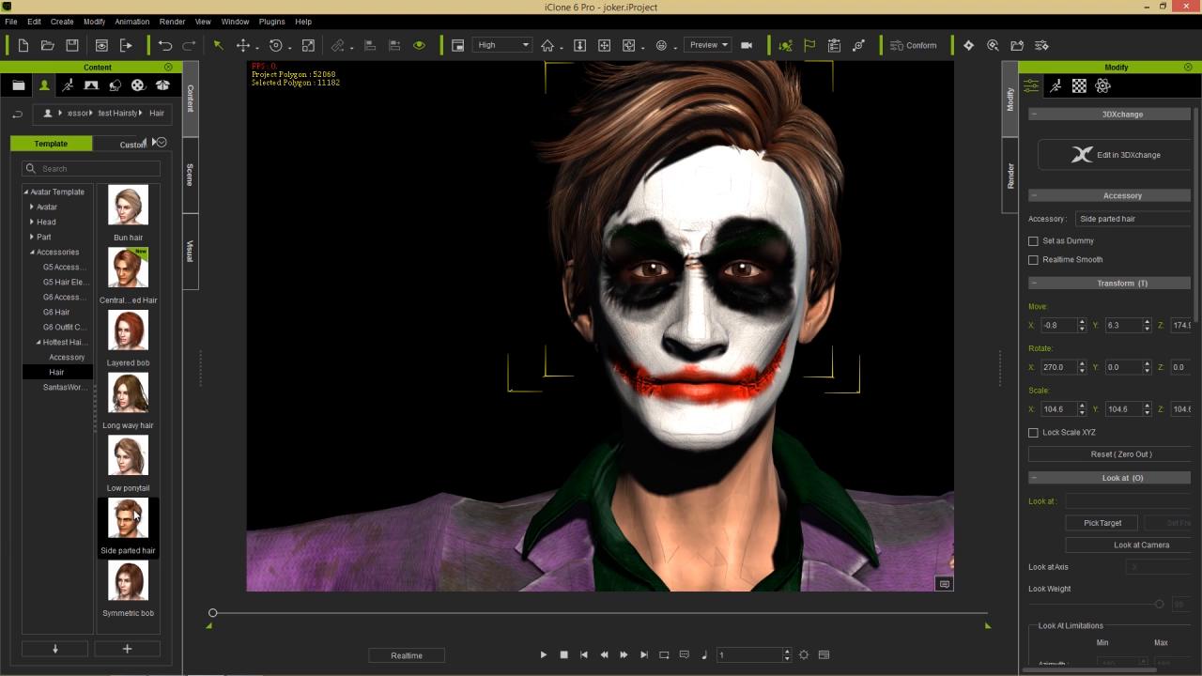
- Move the Side parted hair on the Joker's head to about Y 4.0 so it fits the forehead and sides
right_drag(657, 392, 489, 387)
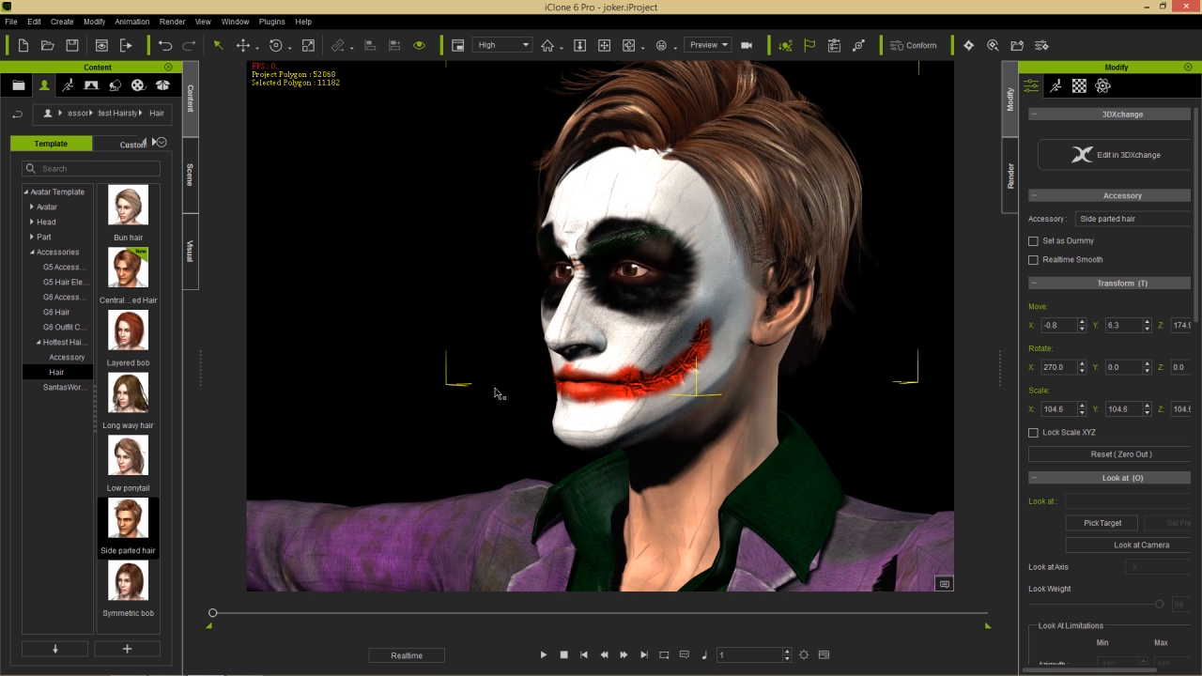
key(w)
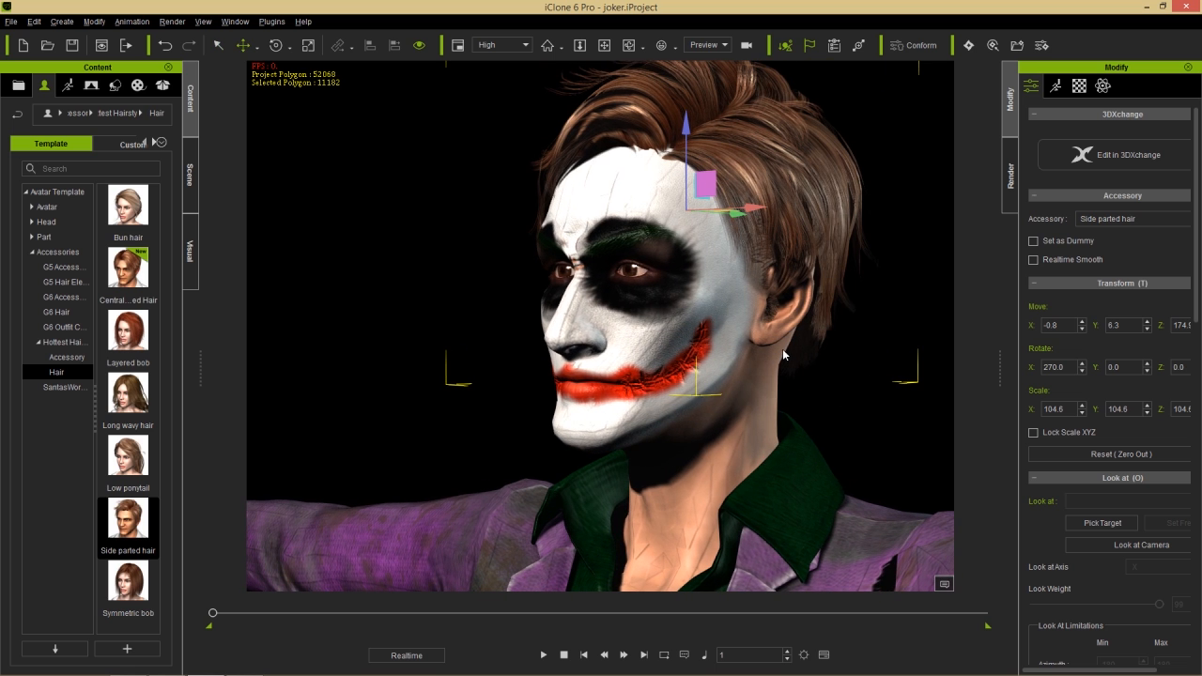
right_drag(783, 353, 677, 345)
drag(714, 193, 690, 202)
right_drag(567, 298, 674, 364)
scroll(706, 357, up, 1)
scroll(705, 350, down, 2)
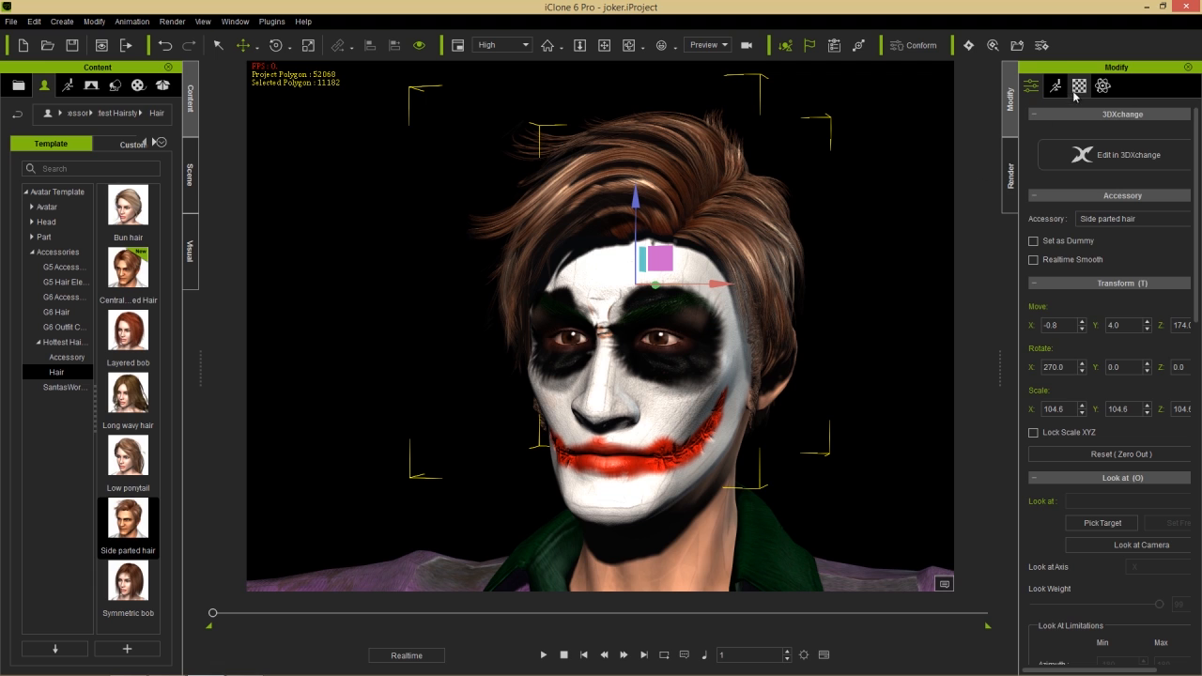
- Recolor the Side parted hair material to dark green with Hue 62 and Brightness -9
click(1077, 88)
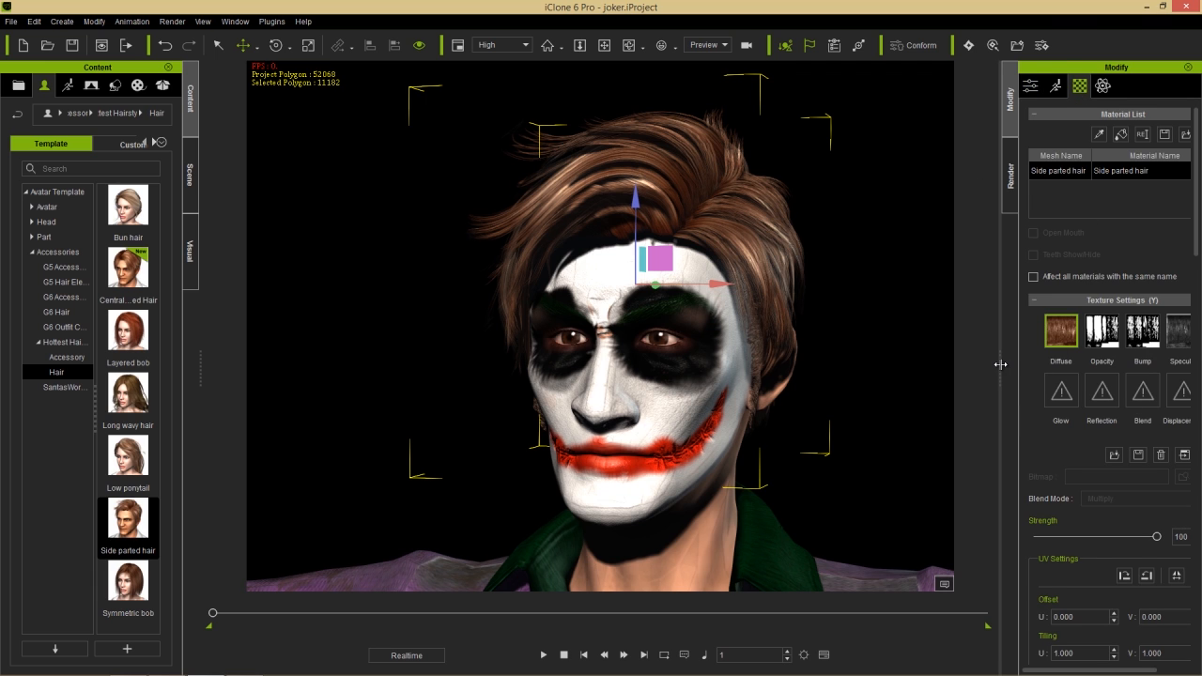
drag(1001, 368, 989, 348)
drag(1197, 210, 1198, 519)
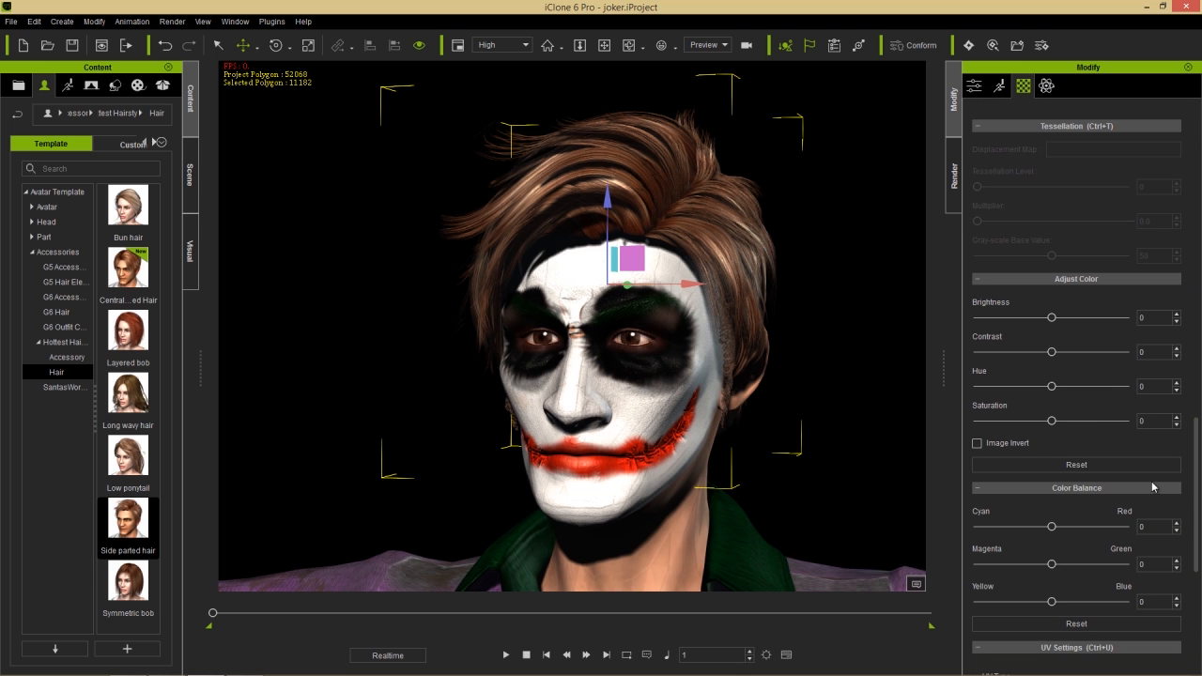
drag(1053, 386, 1093, 390)
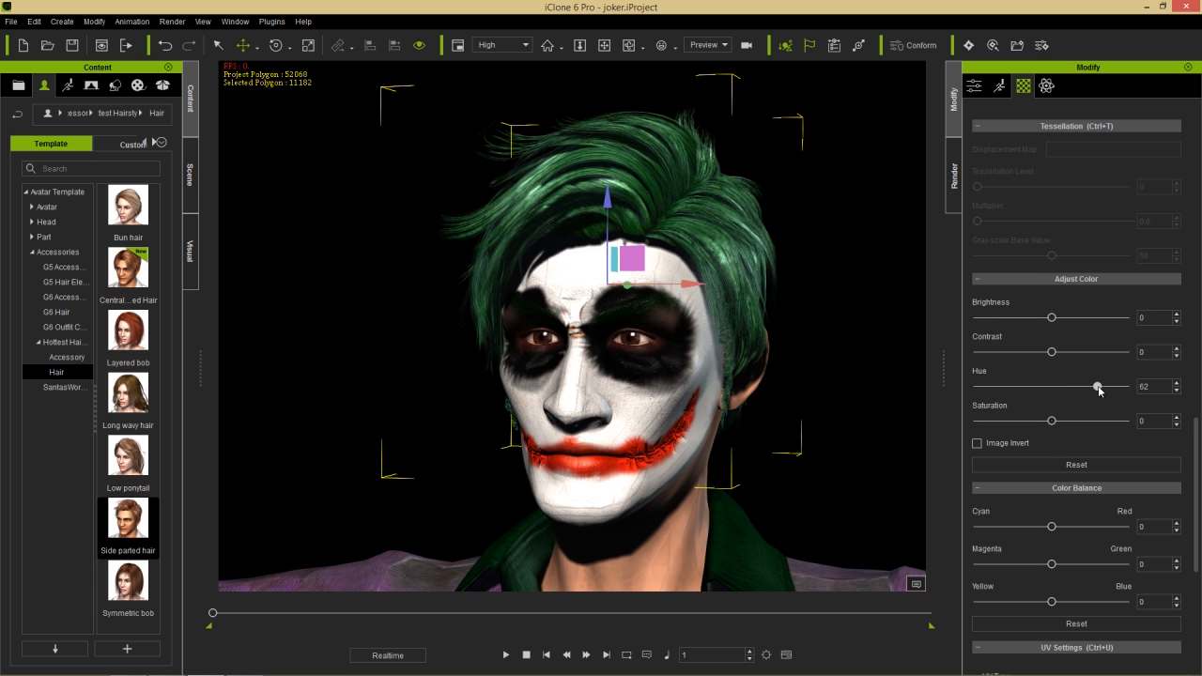
drag(1051, 322, 1046, 319)
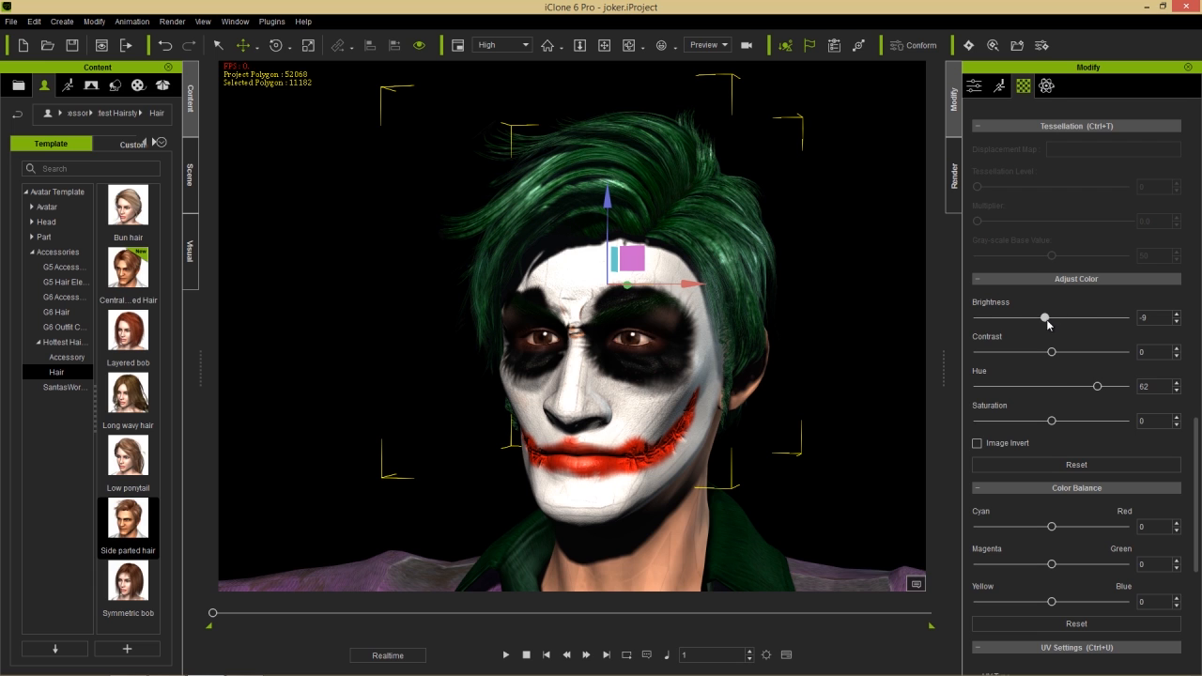
- Preview facial animation on the Joker avatar with Face Puppet, using the 00_Christian profile and the fifth full face control preset
mouse_move(673, 404)
right_down()
mouse_move(725, 401)
mouse_move(682, 393)
right_up()
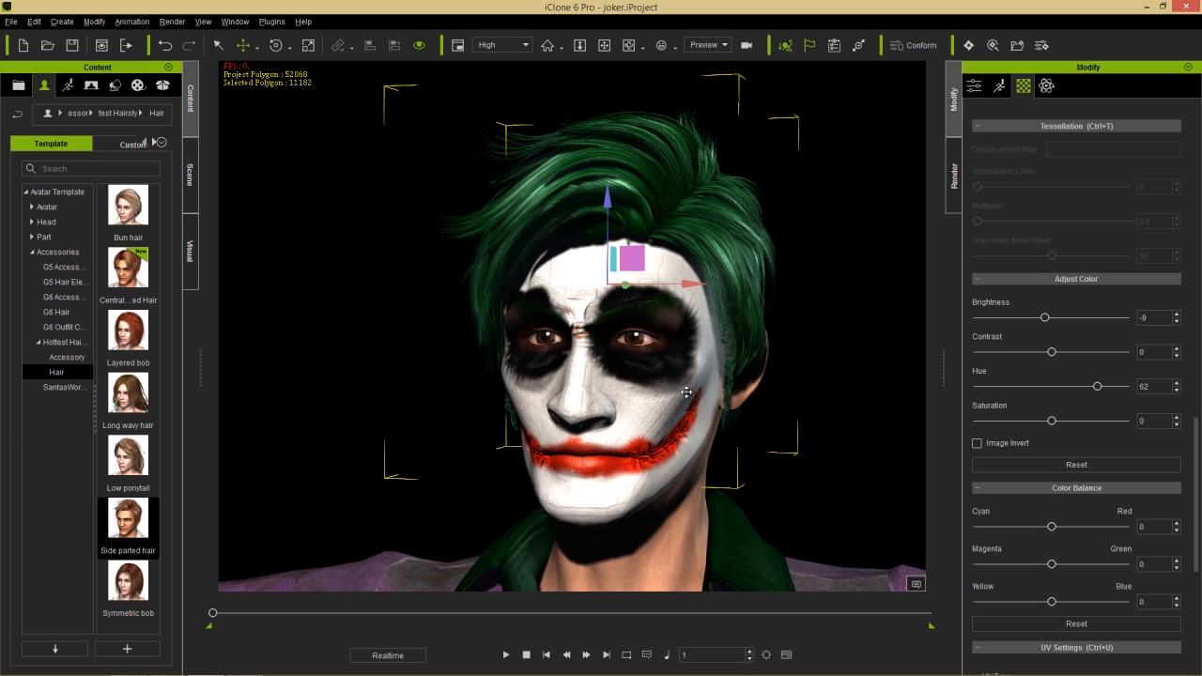
middle_drag(682, 393, 701, 385)
scroll(701, 385, up, 2)
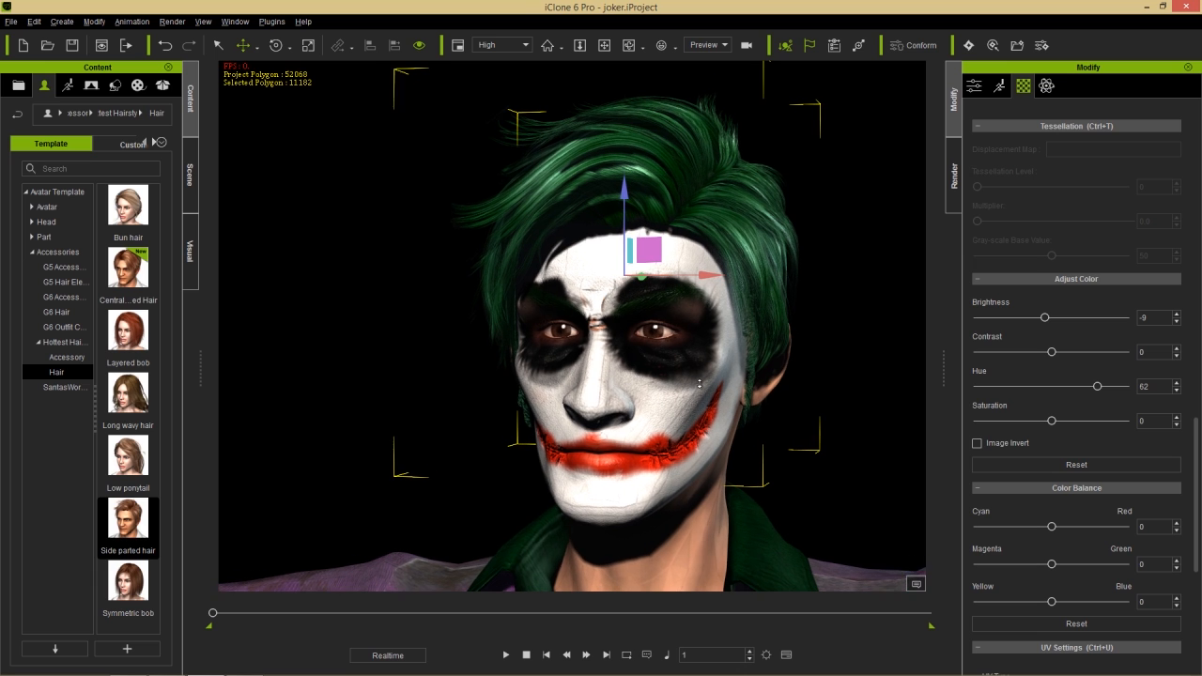
click(1000, 85)
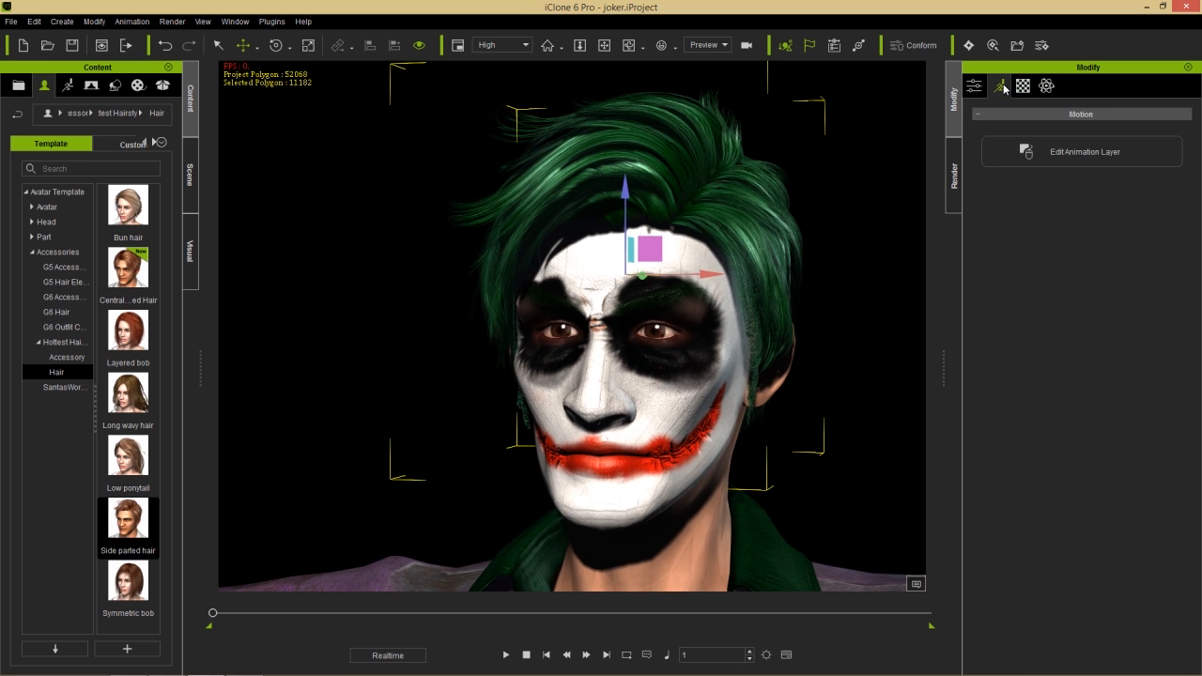
click(698, 516)
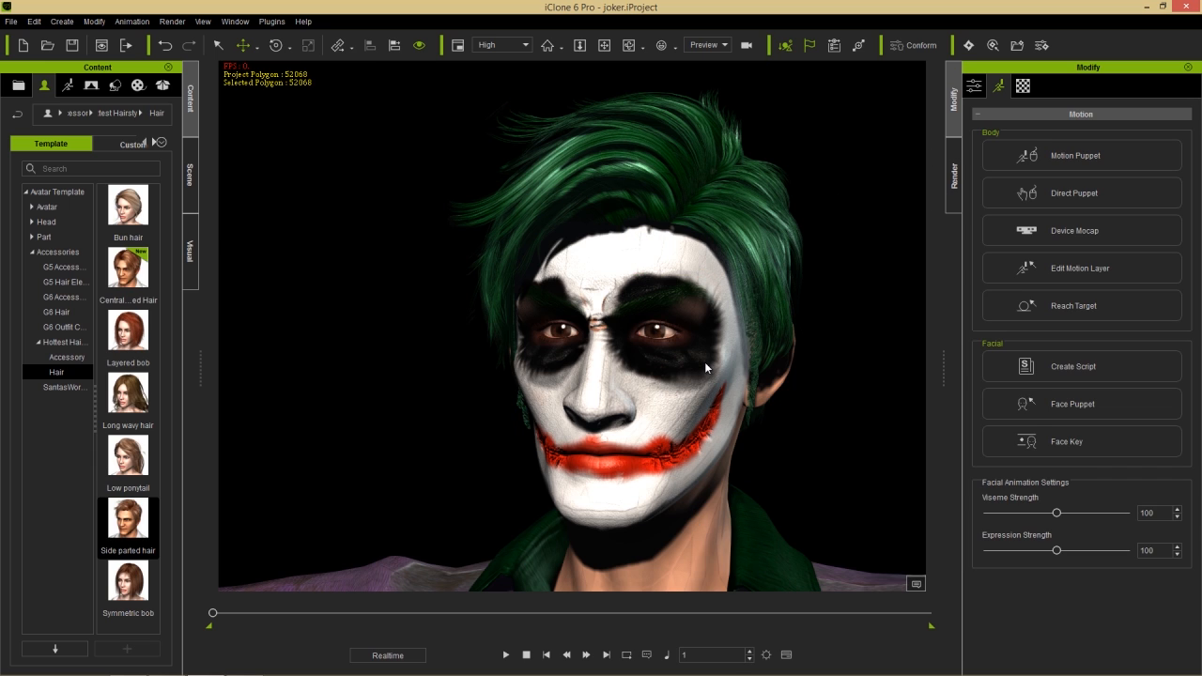
click(1089, 398)
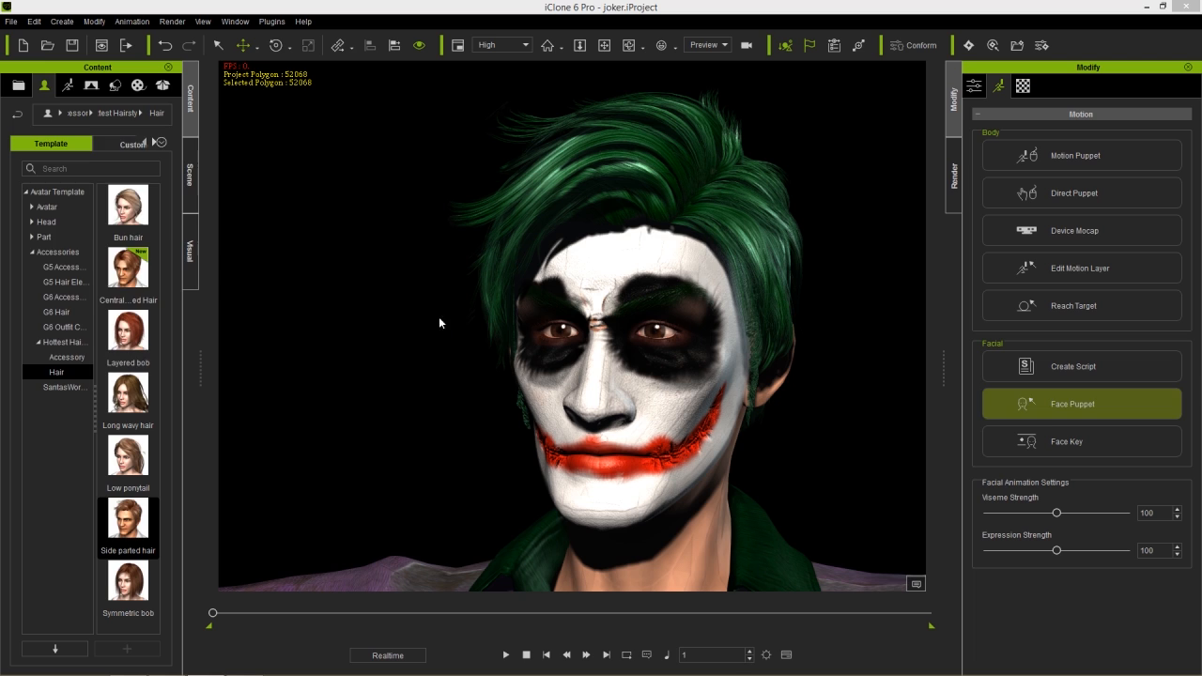
click(83, 183)
click(154, 313)
key(space)
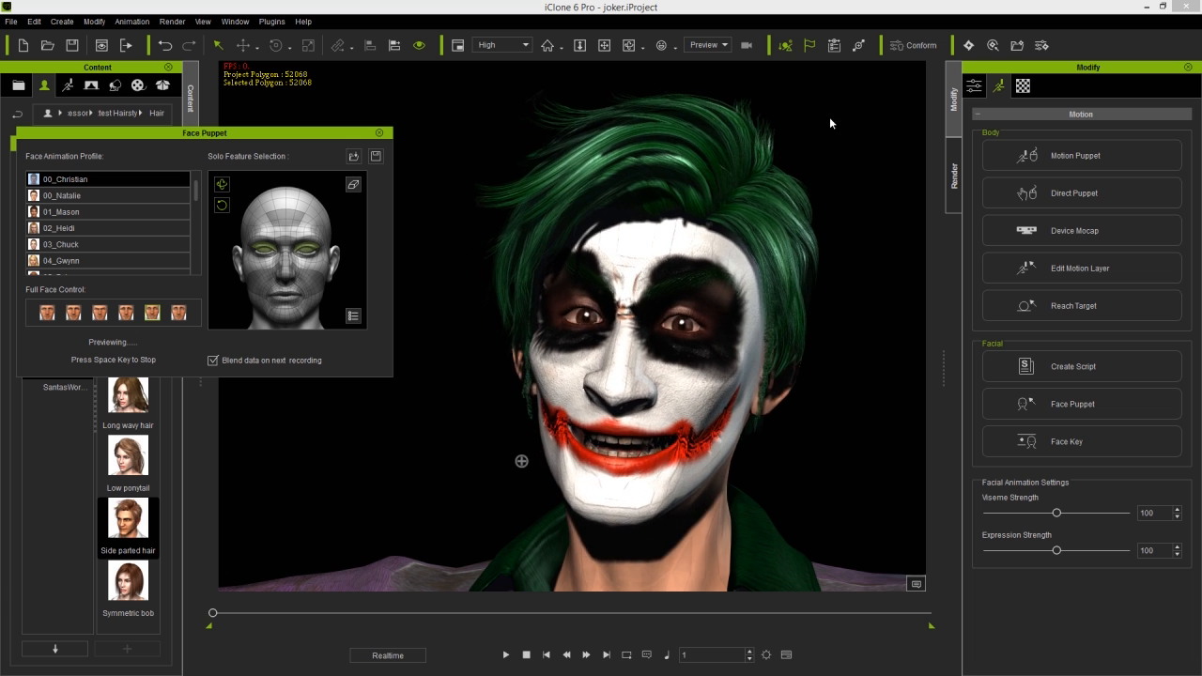